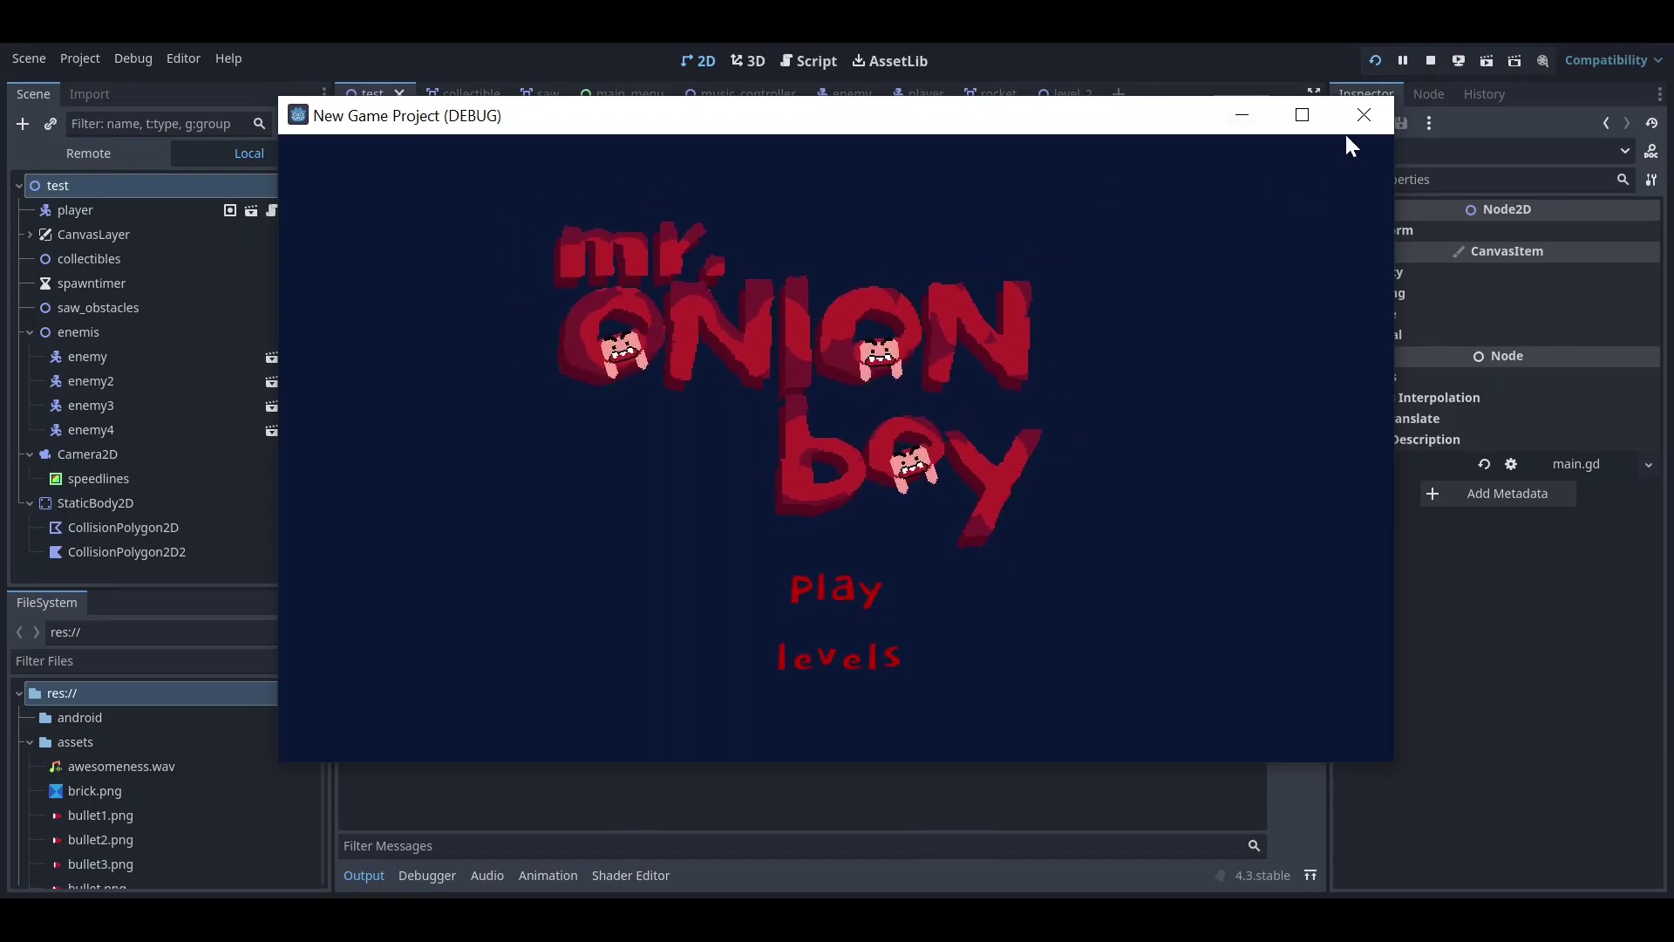
- Choose the levels option on the running game's title menu
left_click(823, 661)
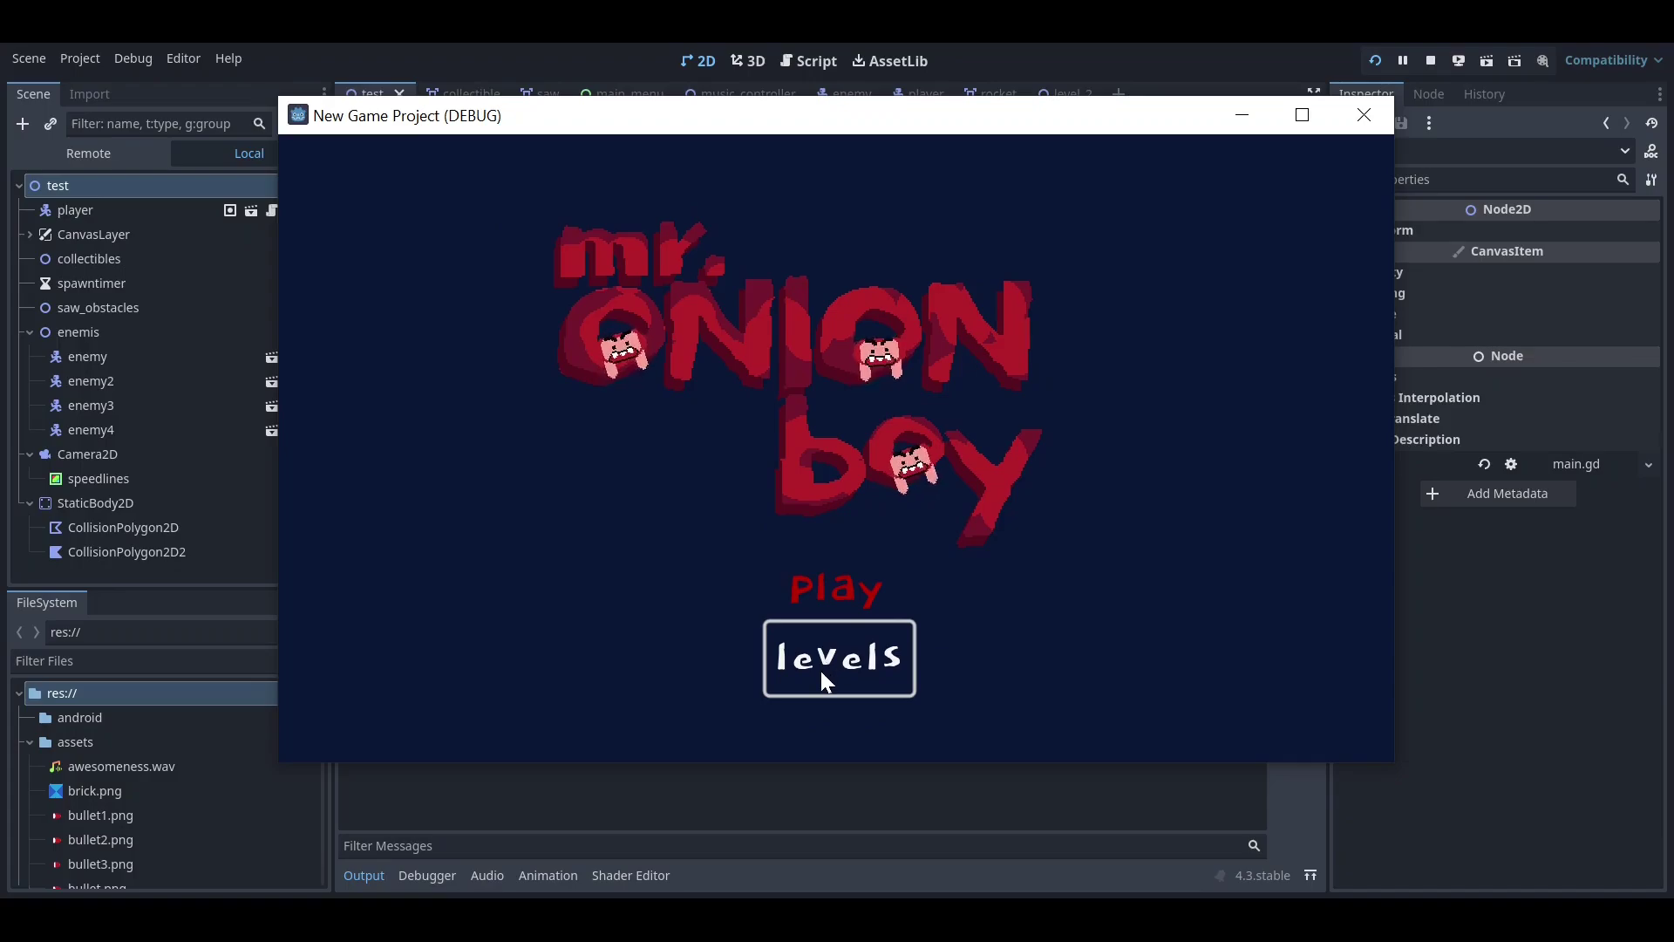
- Stop the running game, collapse the output log, and view the level_2 scene
left_click(1364, 115)
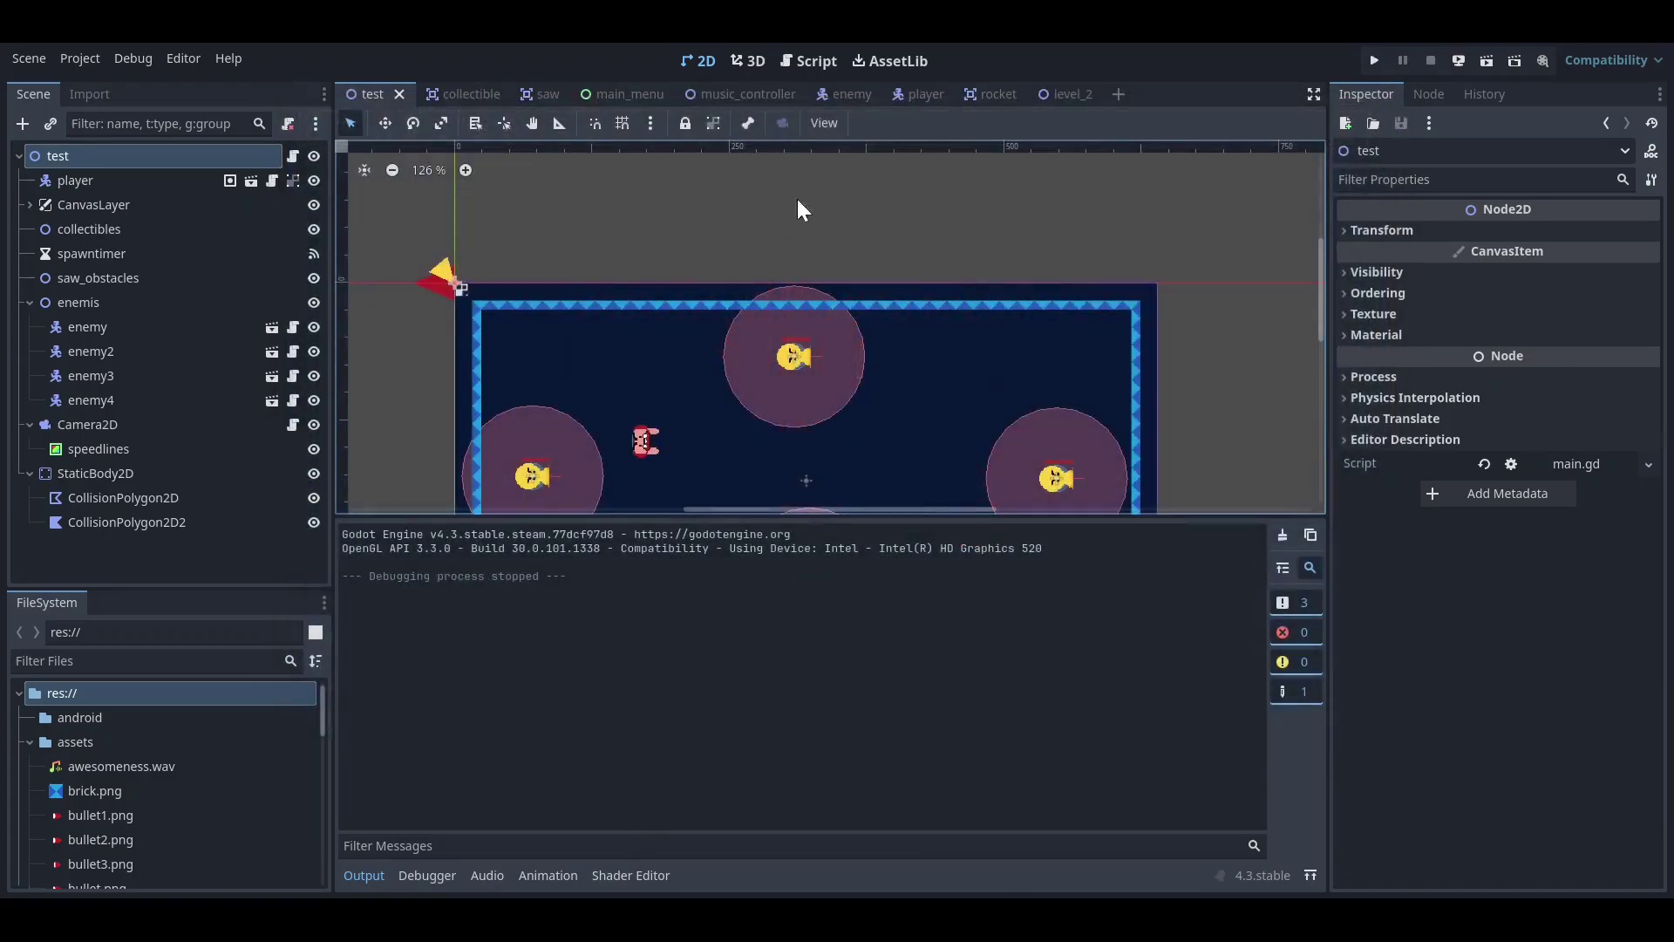
left_click(364, 875)
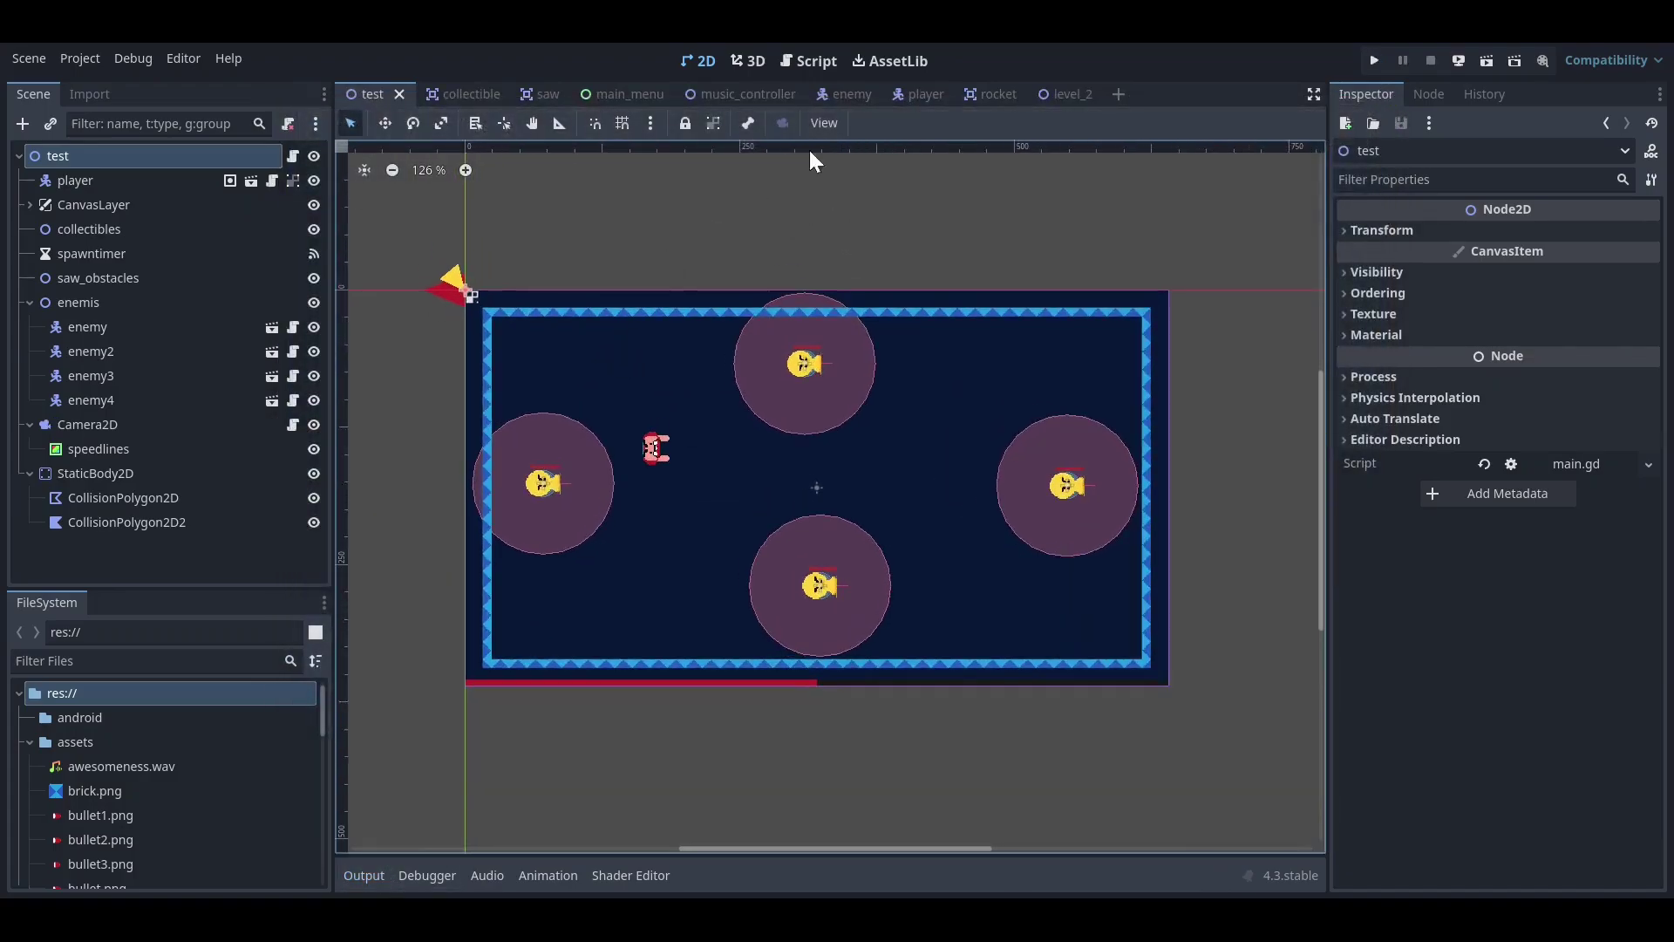
left_click(1049, 92)
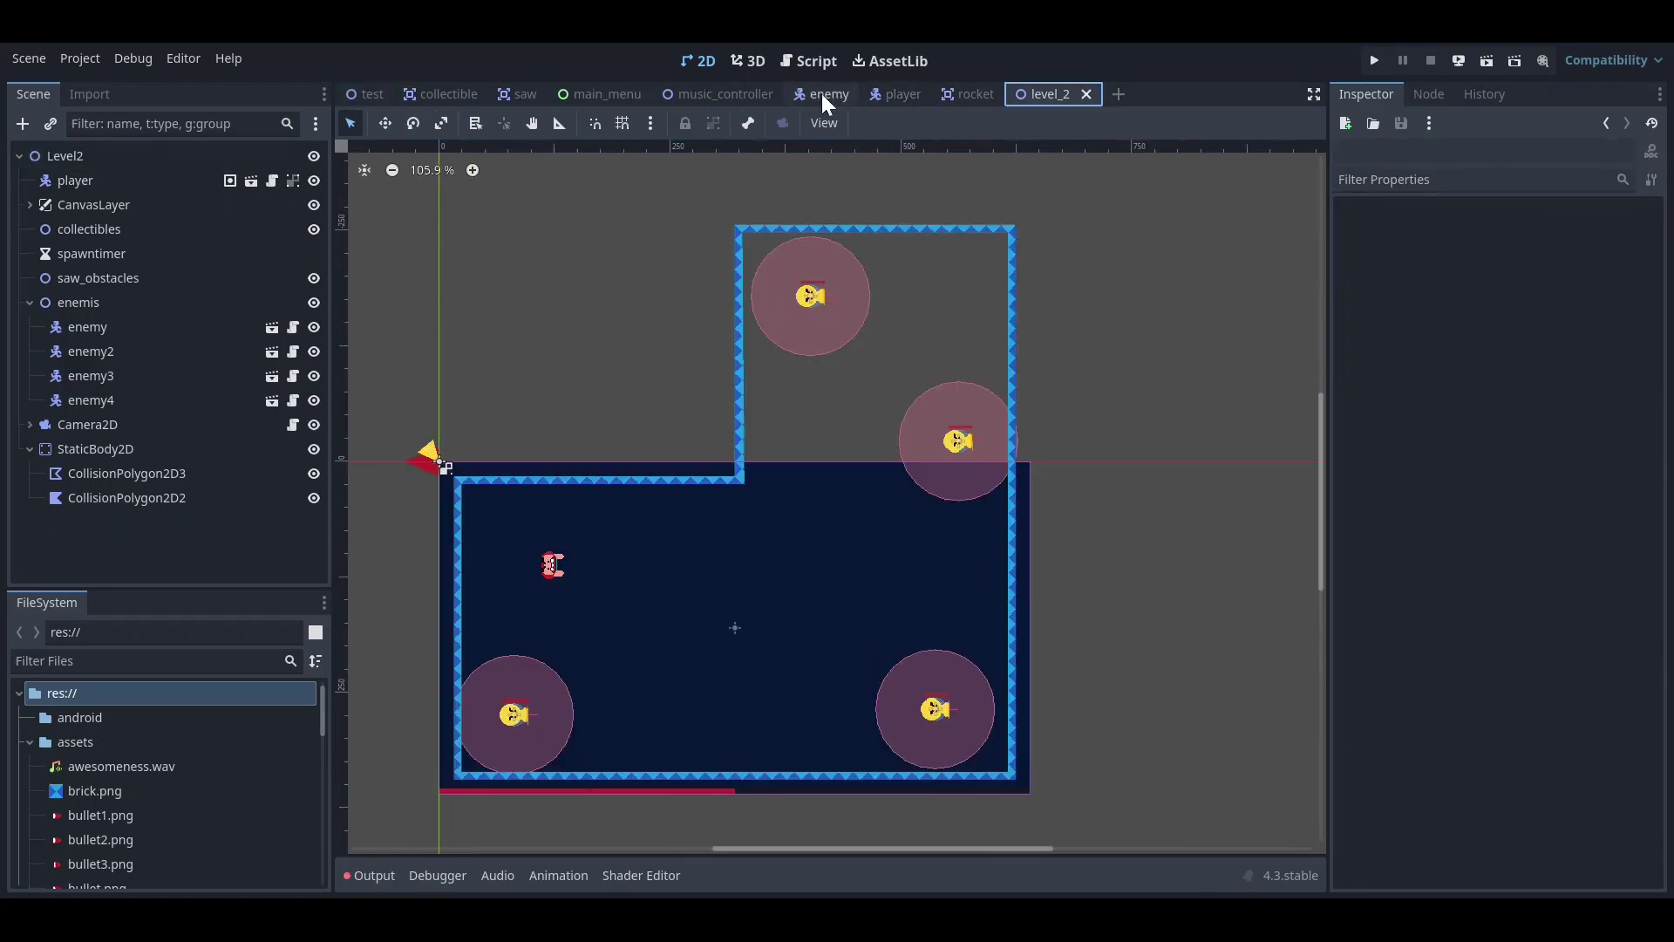
scroll(794, 430, "left", 2)
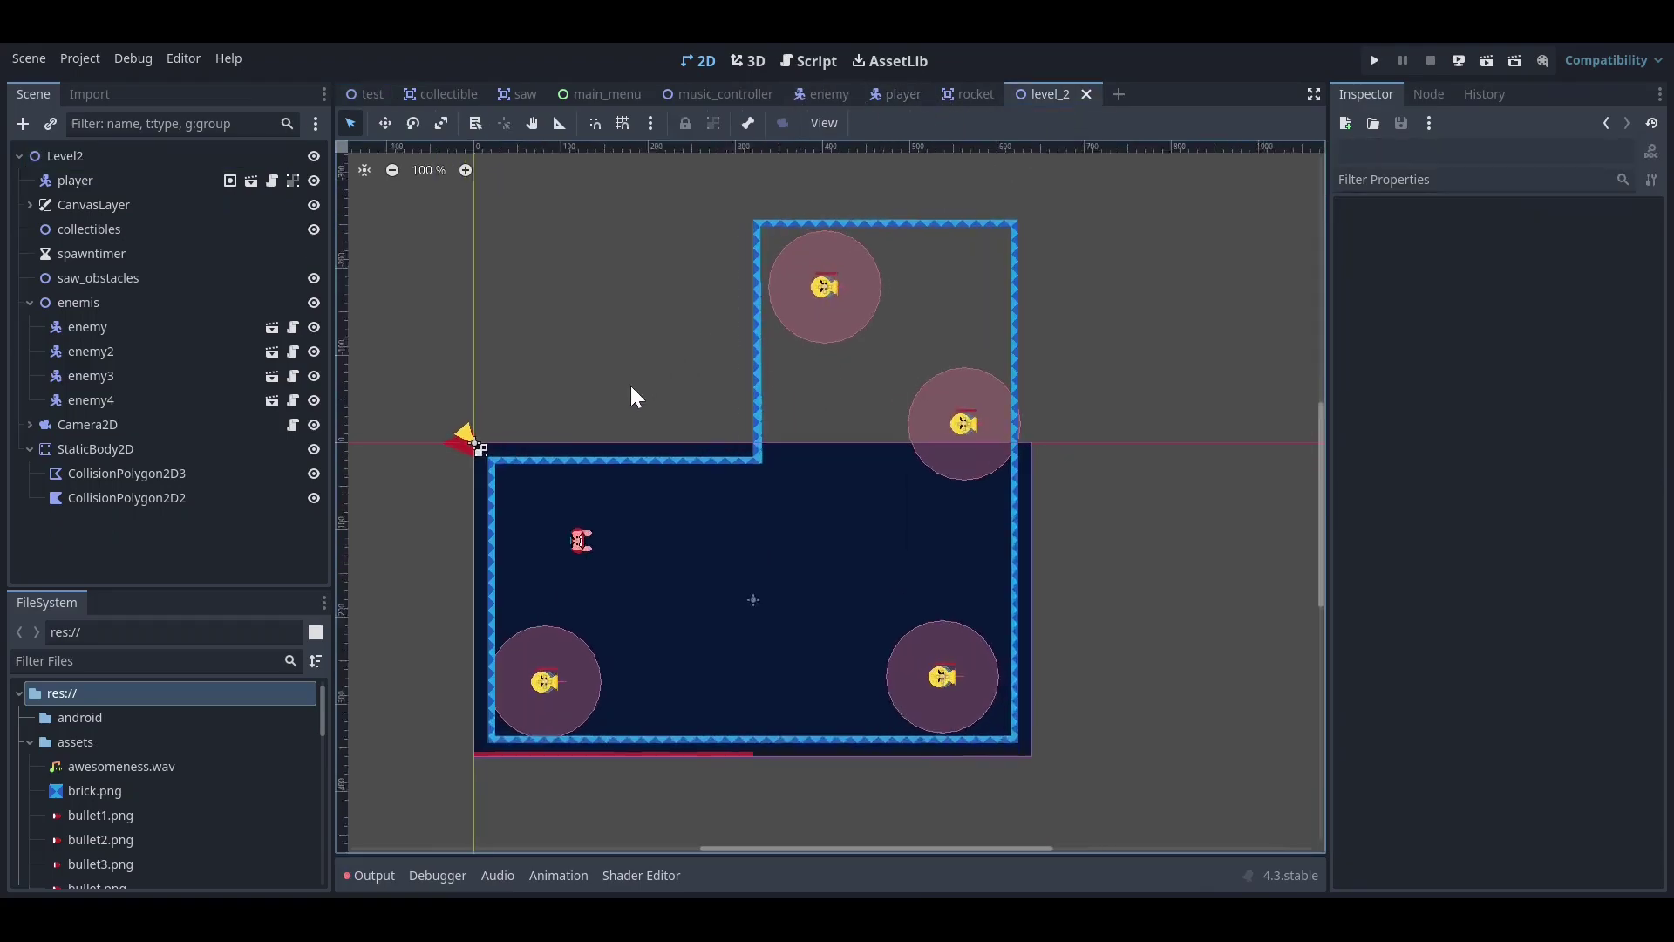
scroll(630, 386, "down", 1)
- Compare the test and level_2 scenes side by side, then bring up main_menu
left_click(377, 95)
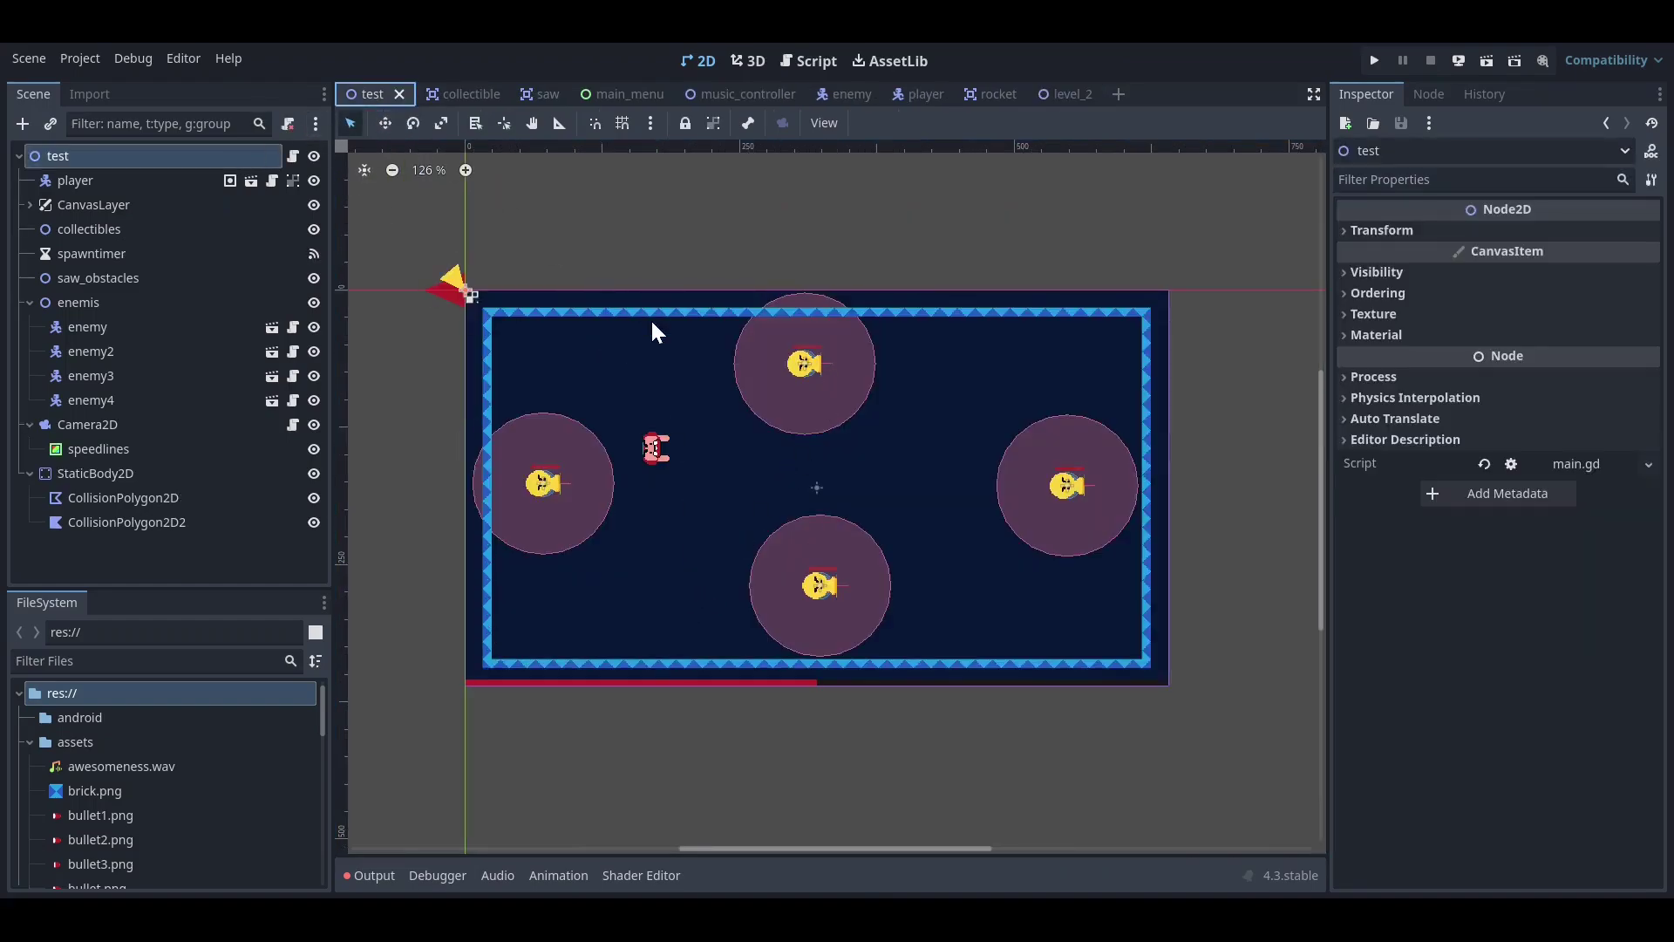
left_click(677, 223)
scroll(667, 262, "up", 1)
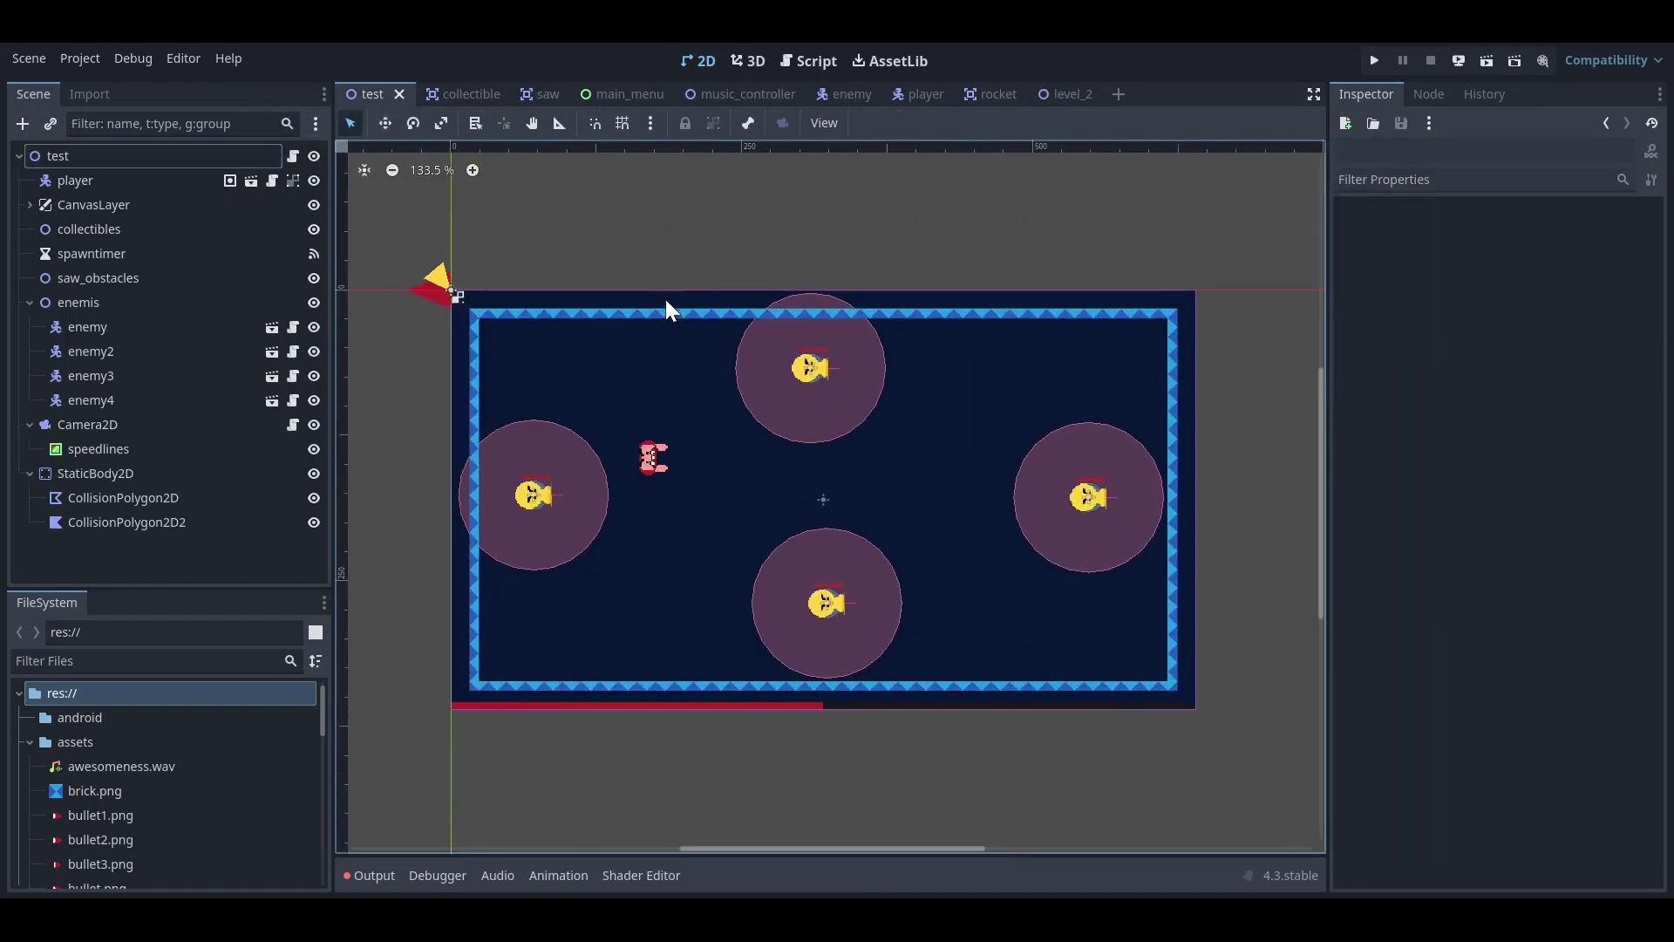
scroll(697, 292, "down", 1)
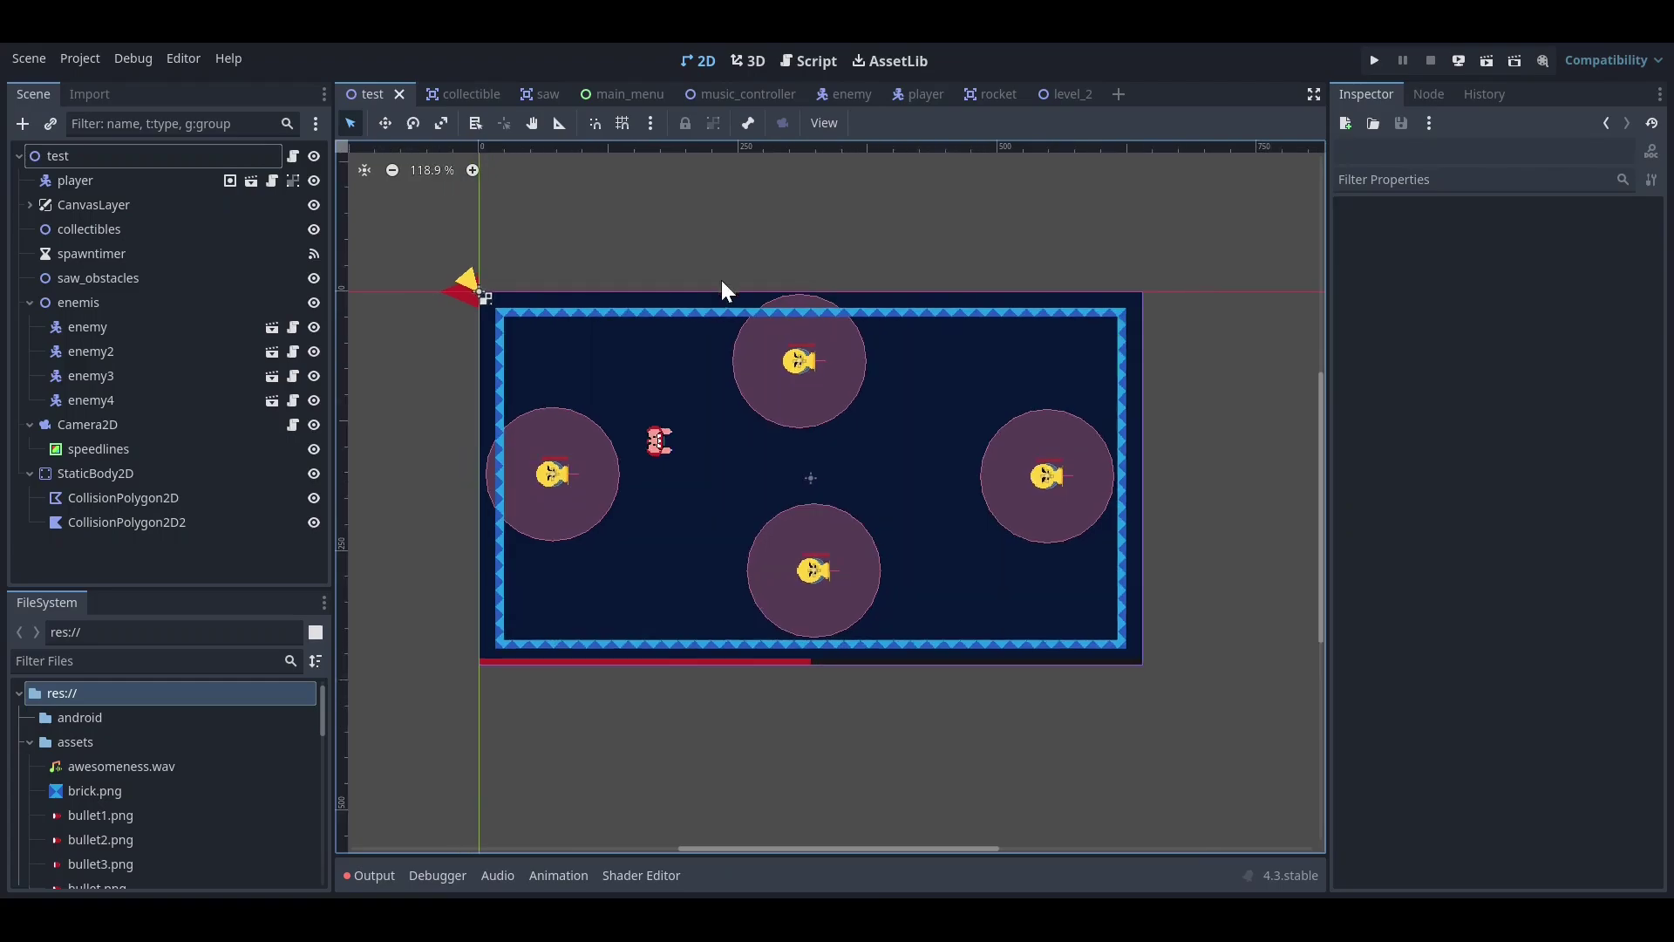
left_click(1071, 95)
scroll(695, 300, "down", 2)
scroll(694, 300, "up", 1)
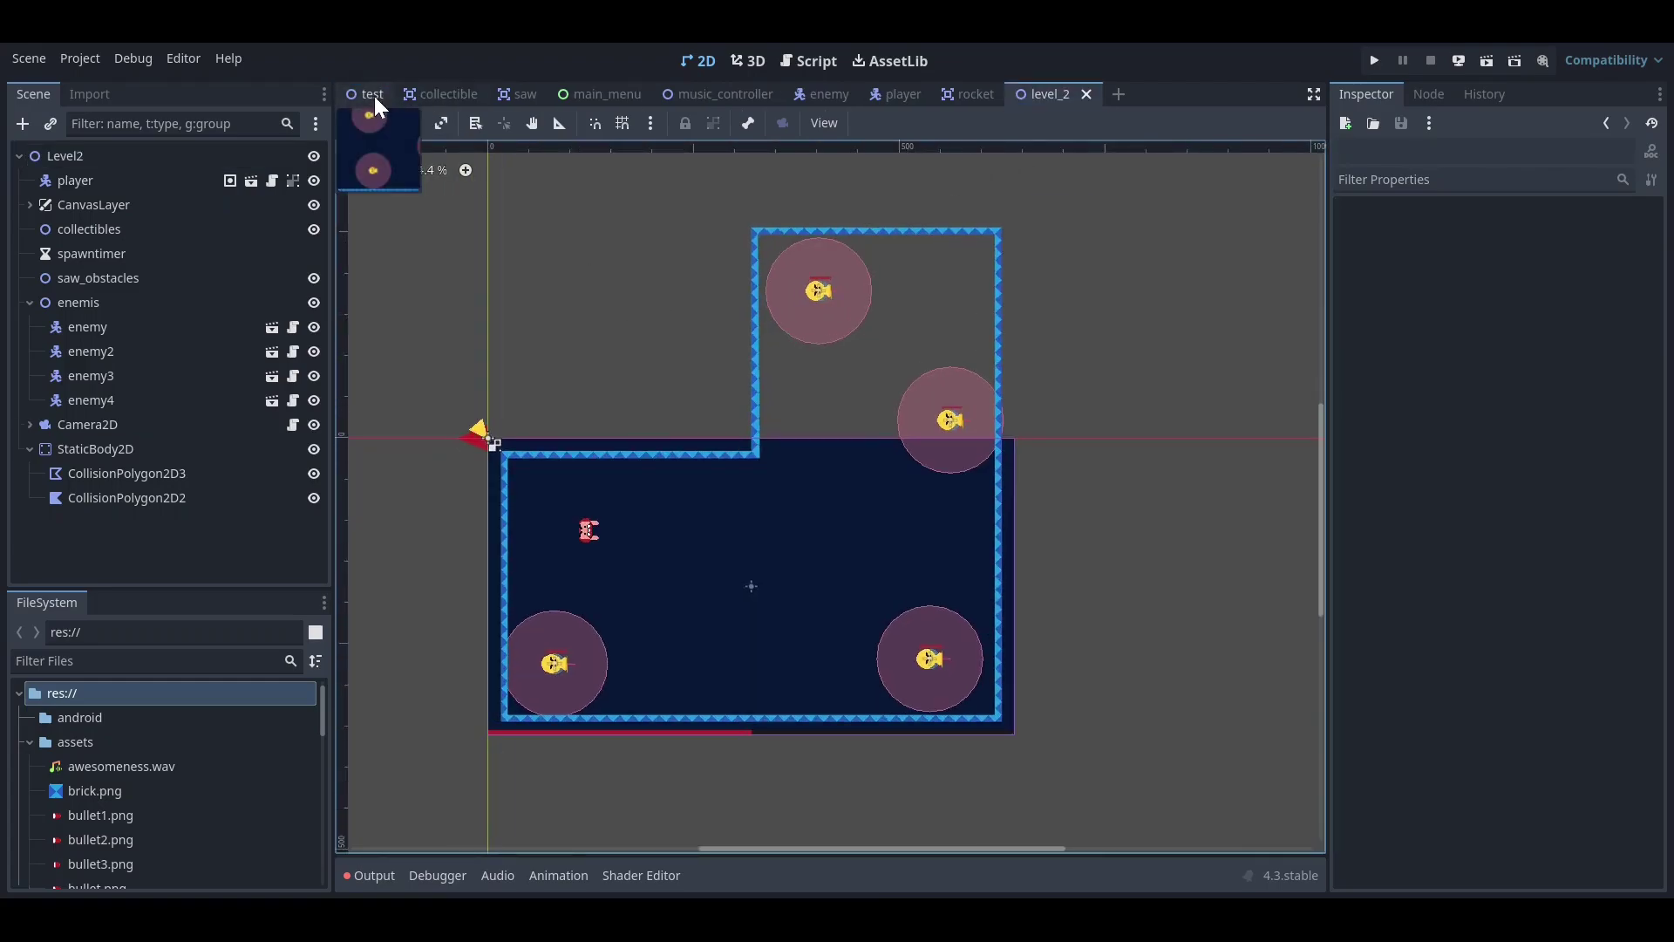
left_click(374, 96)
left_click(1057, 94)
scroll(872, 345, "down", 1)
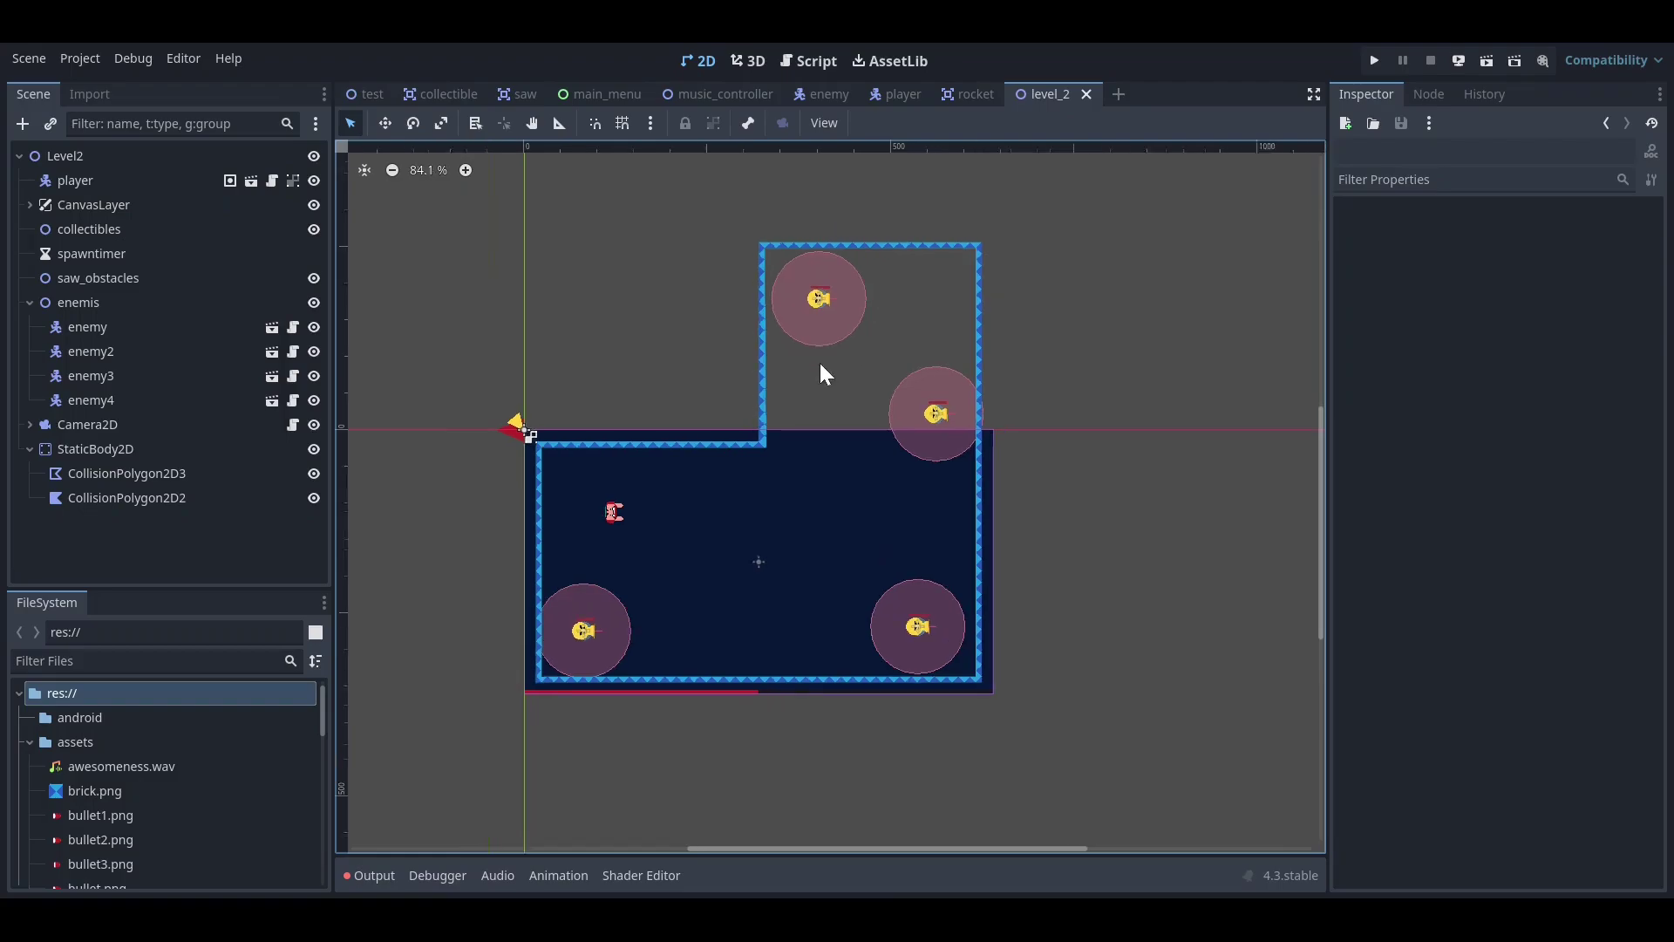
scroll(820, 363, "up", 1)
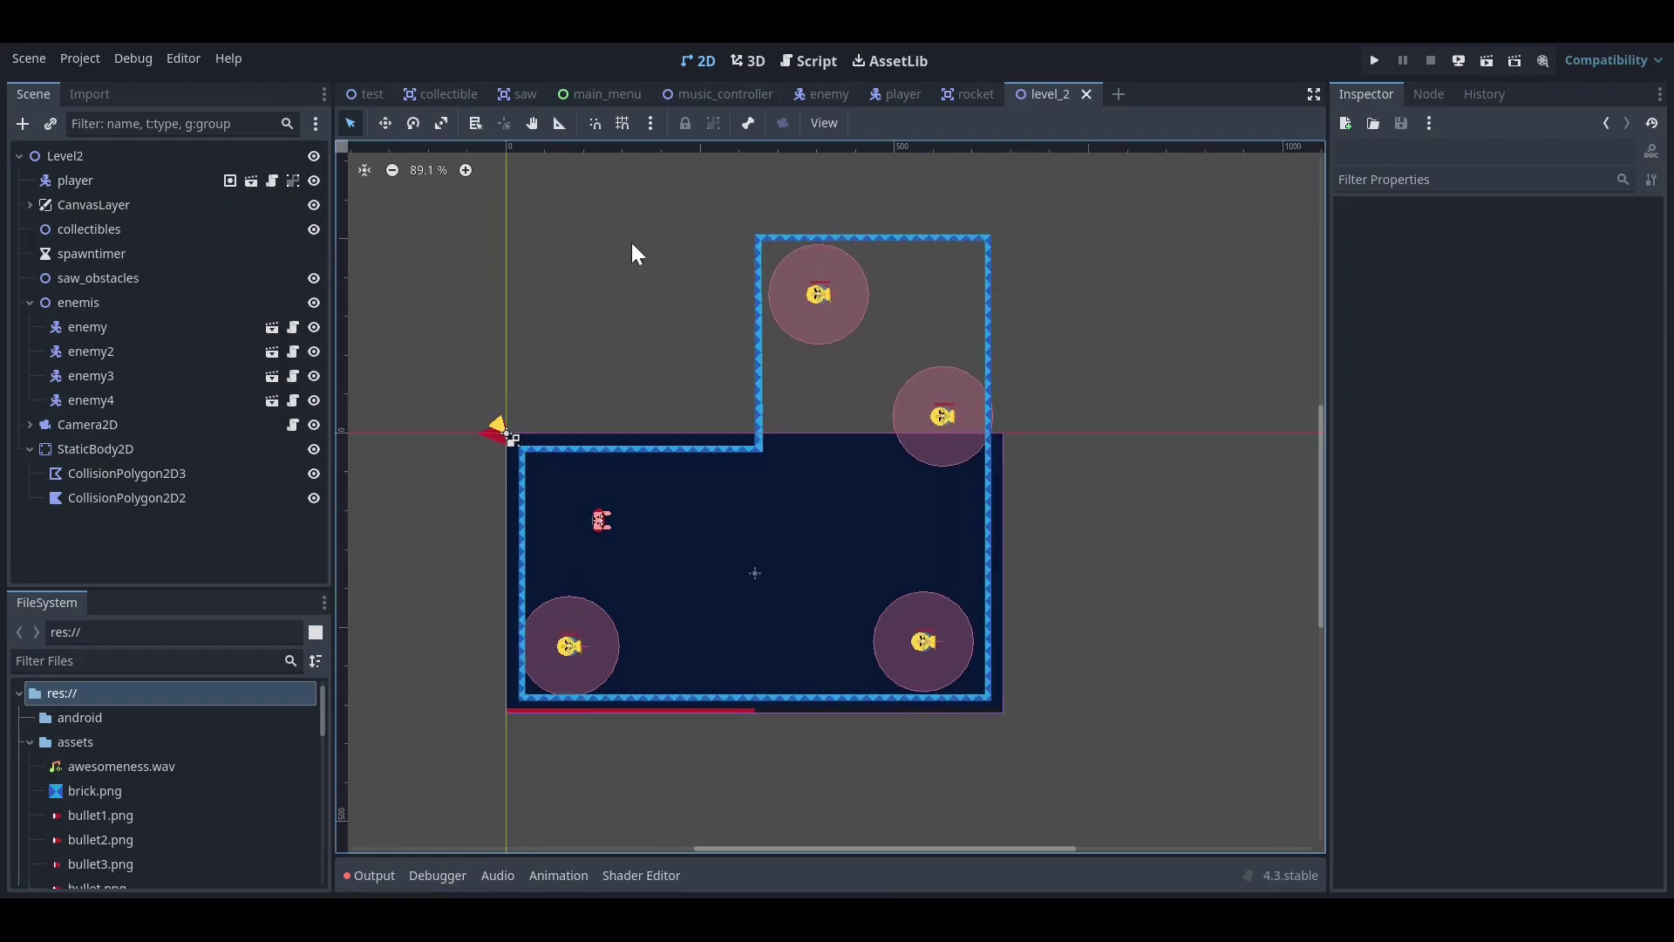
left_click(600, 95)
scroll(604, 262, "down", 1)
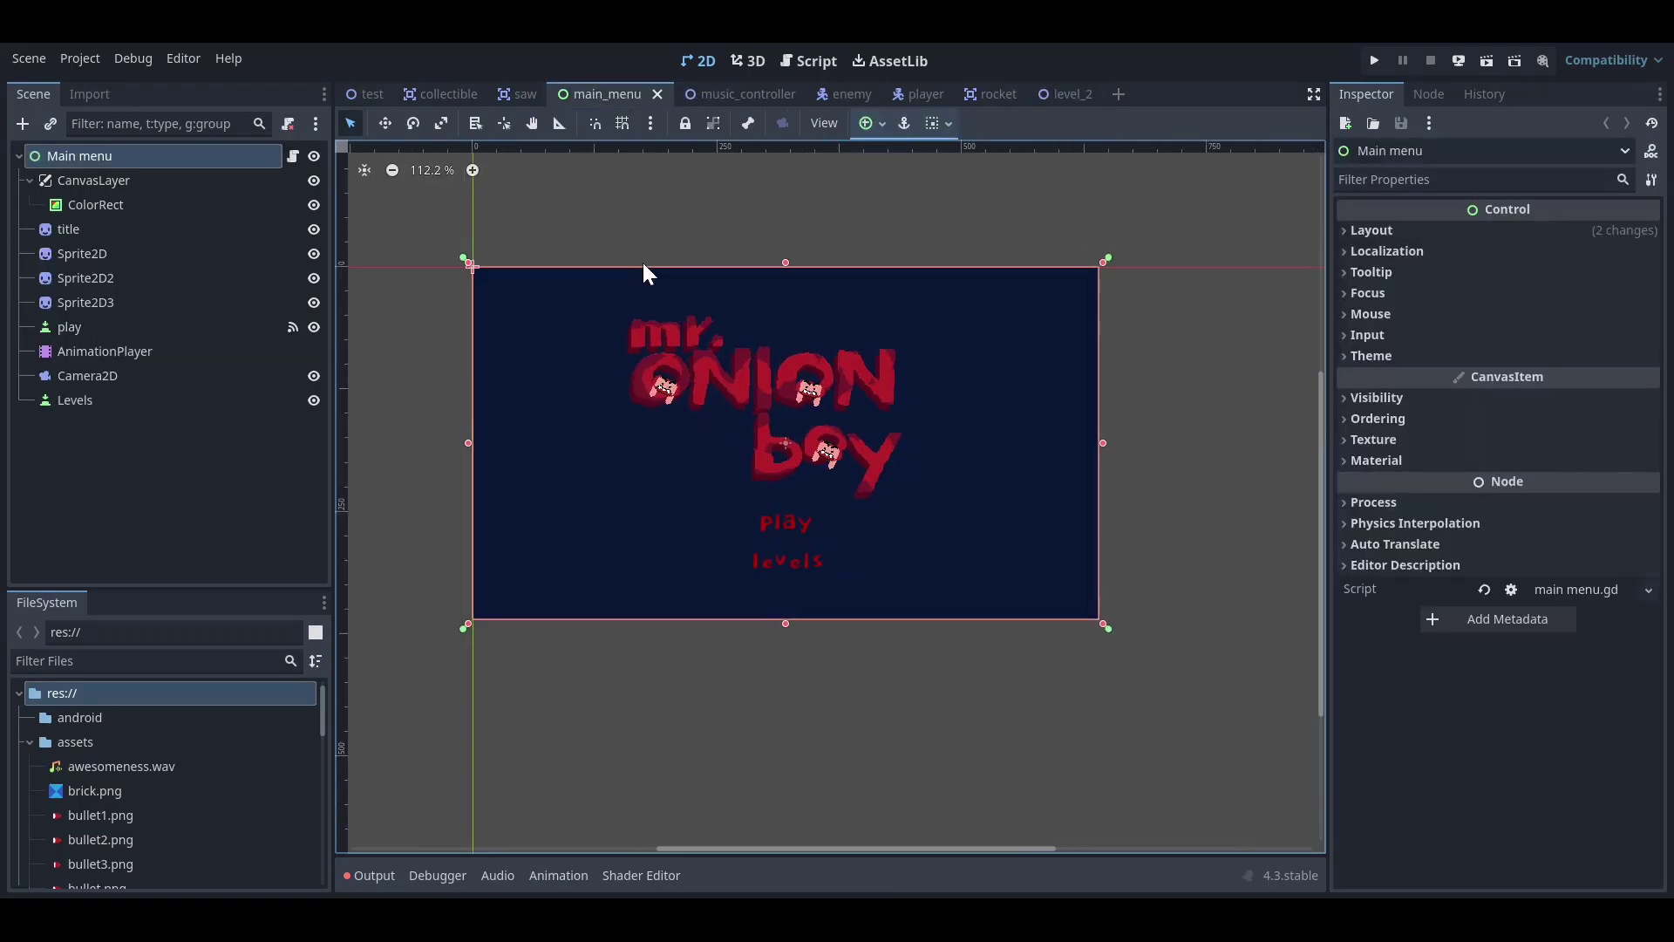
- Create a new scene with a User Interface root named Levelselection
left_click(1118, 94)
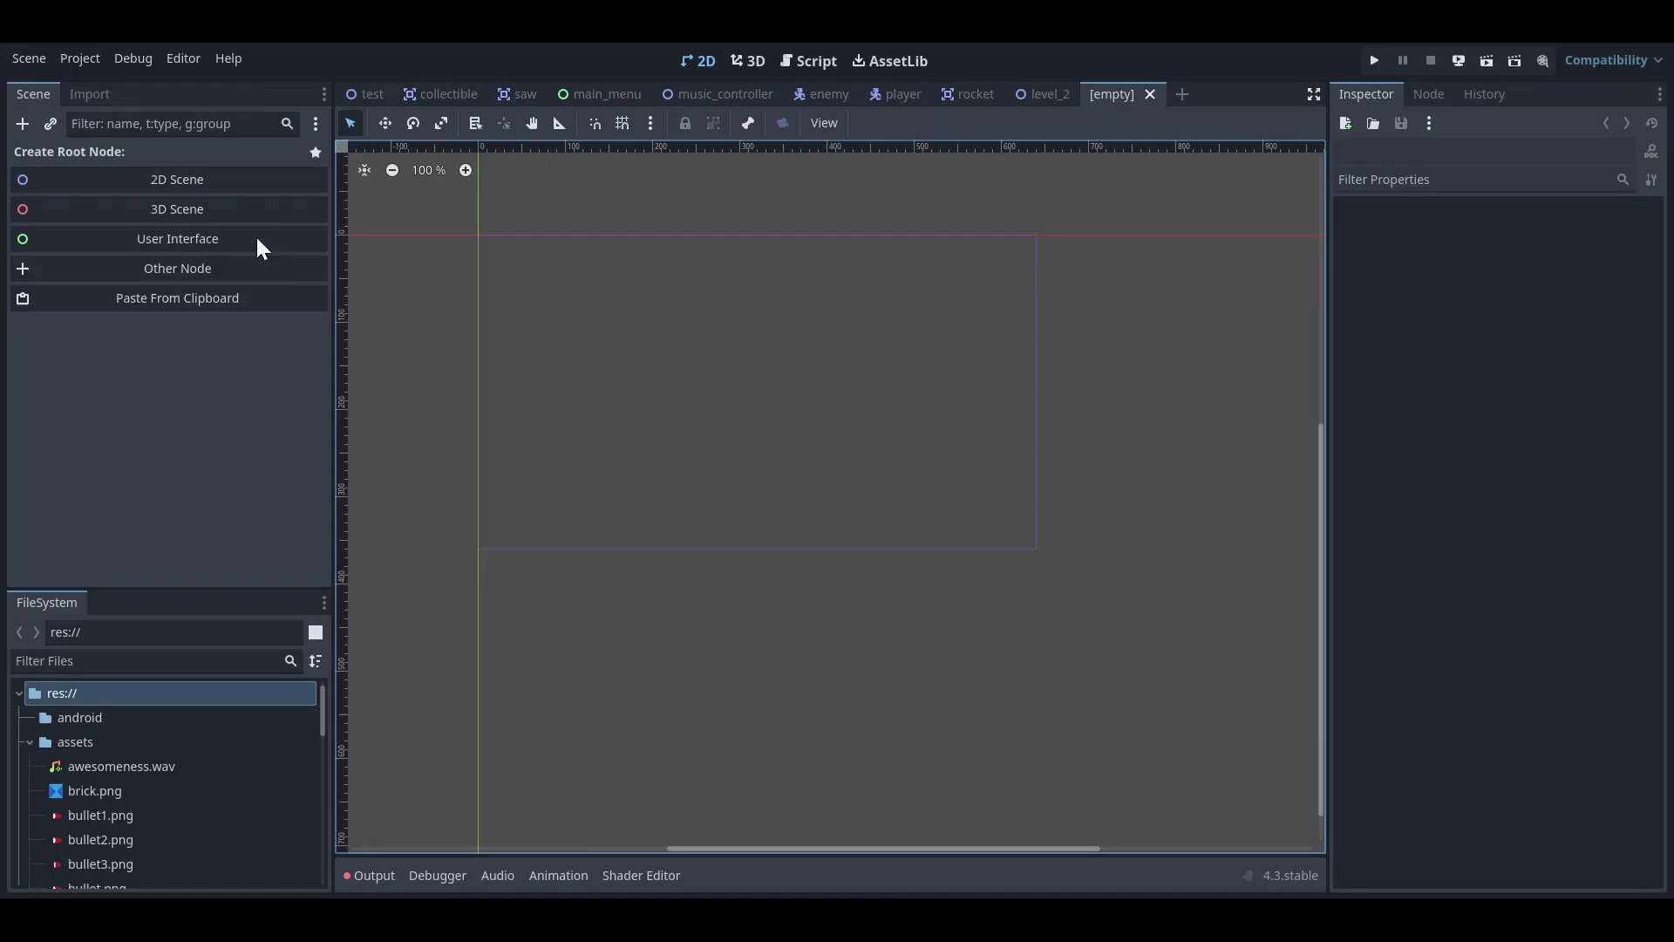
left_click(175, 240)
double_click(146, 157)
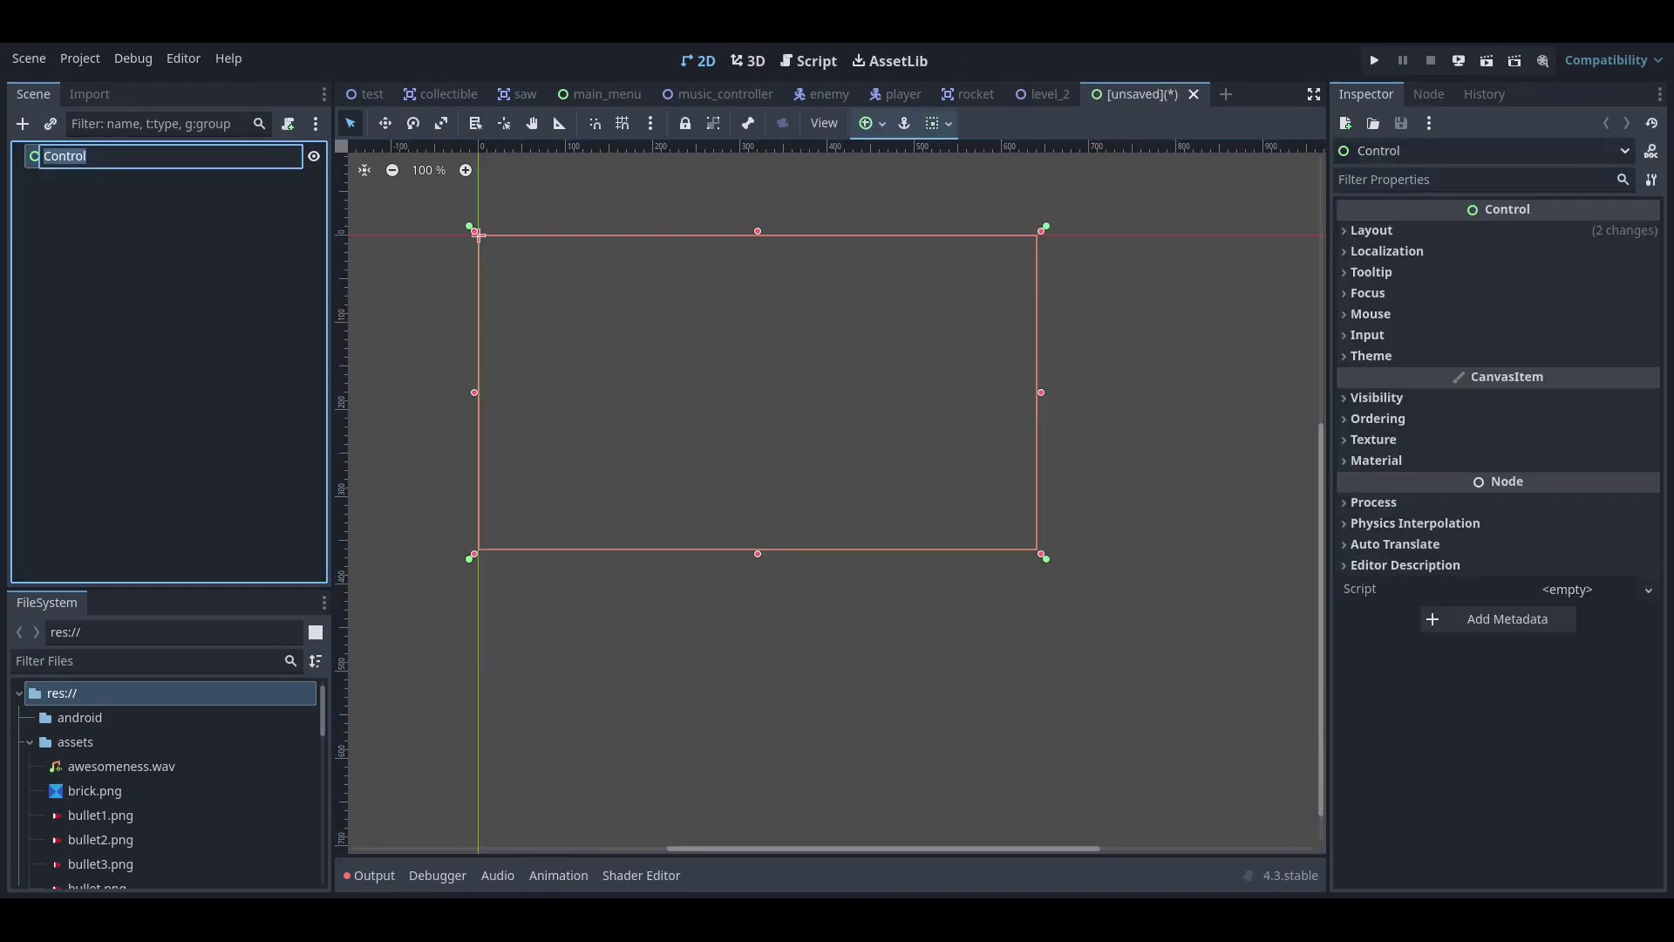
type("Level Selc")
key("BackSpace")
type("ection")
key("BackSpace")
key("Delete")
type("s")
key("Return")
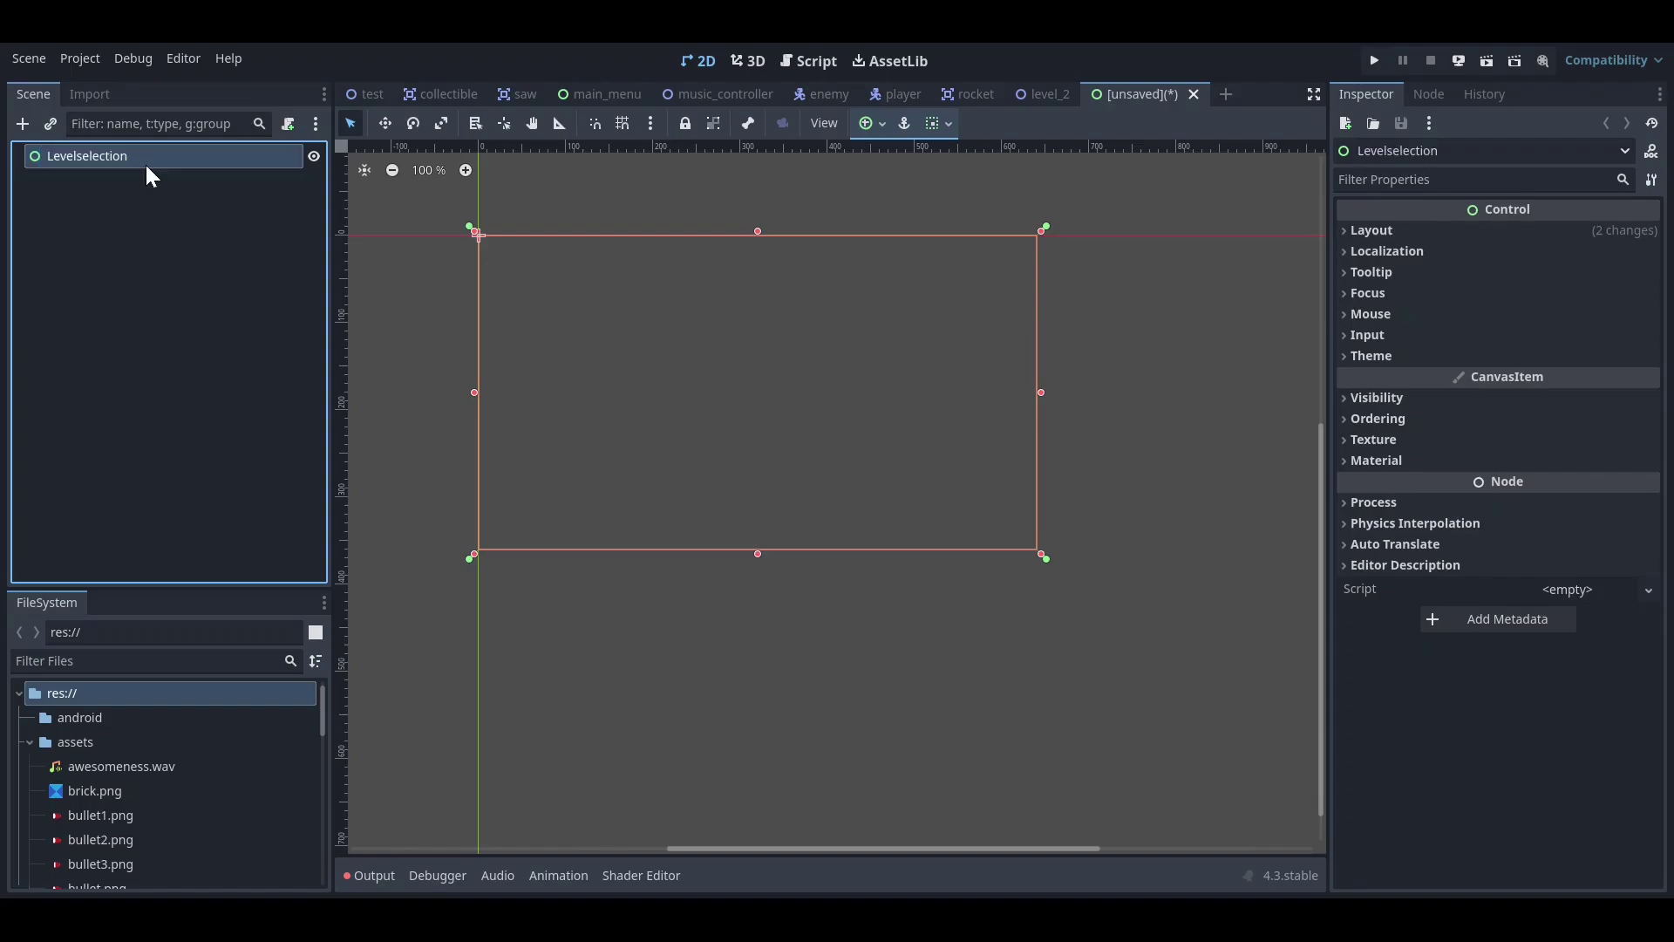
- Search for 'color' among the node types to add
scroll(844, 399, "down", 2)
scroll(807, 349, "up", 3)
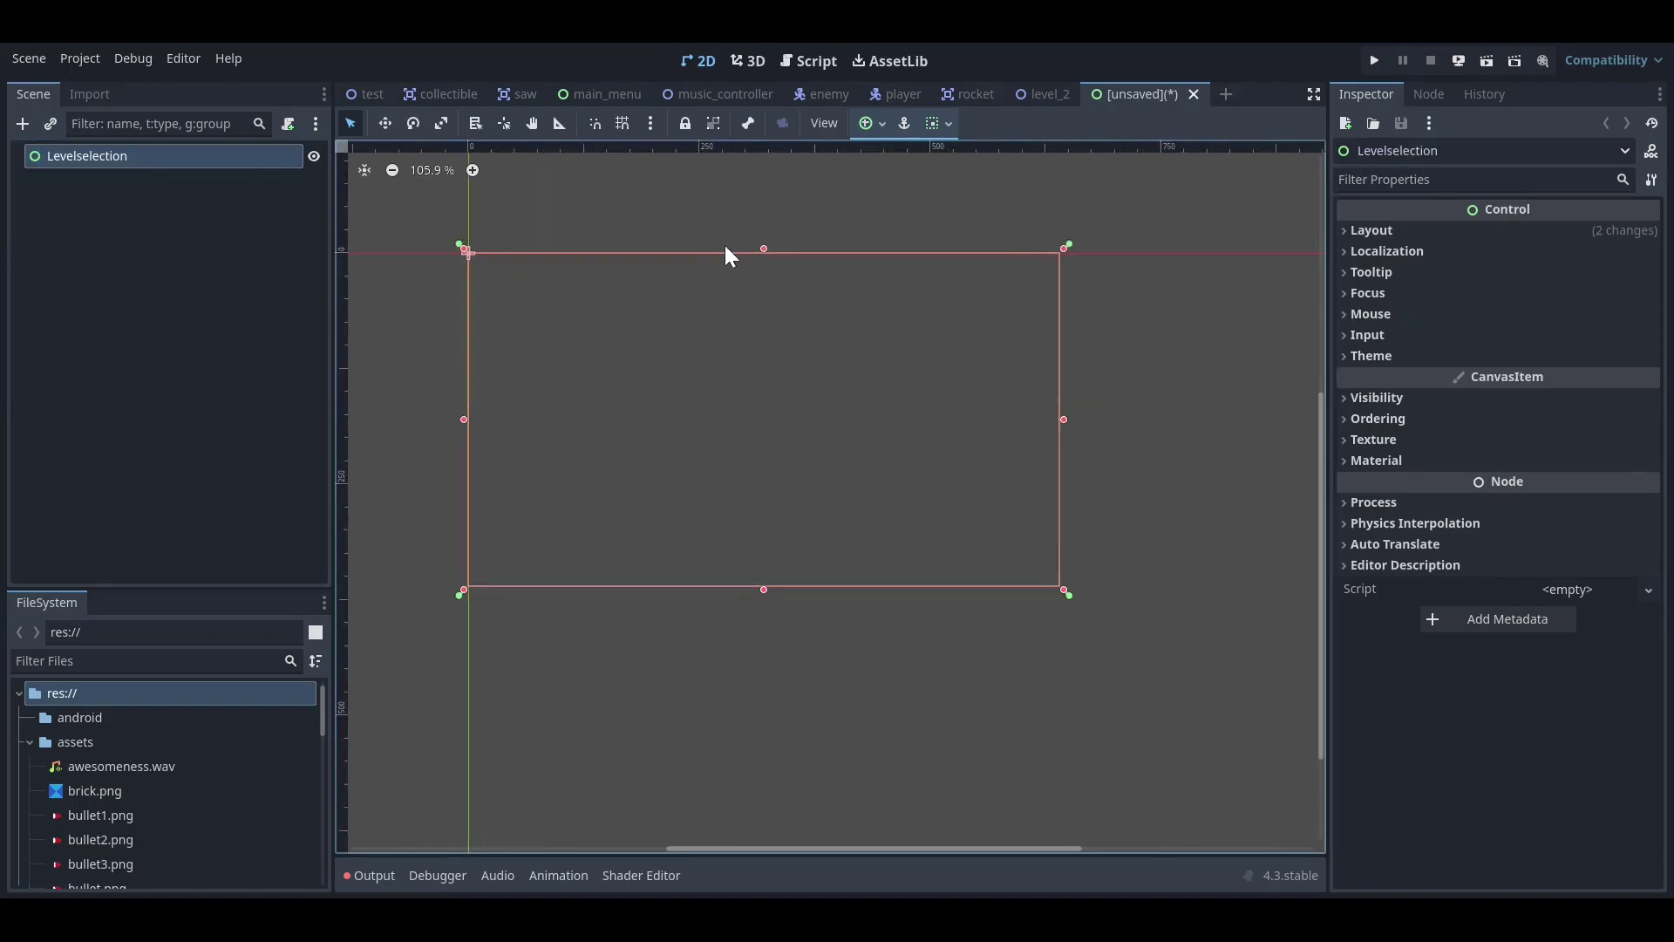
key("ctrl+a")
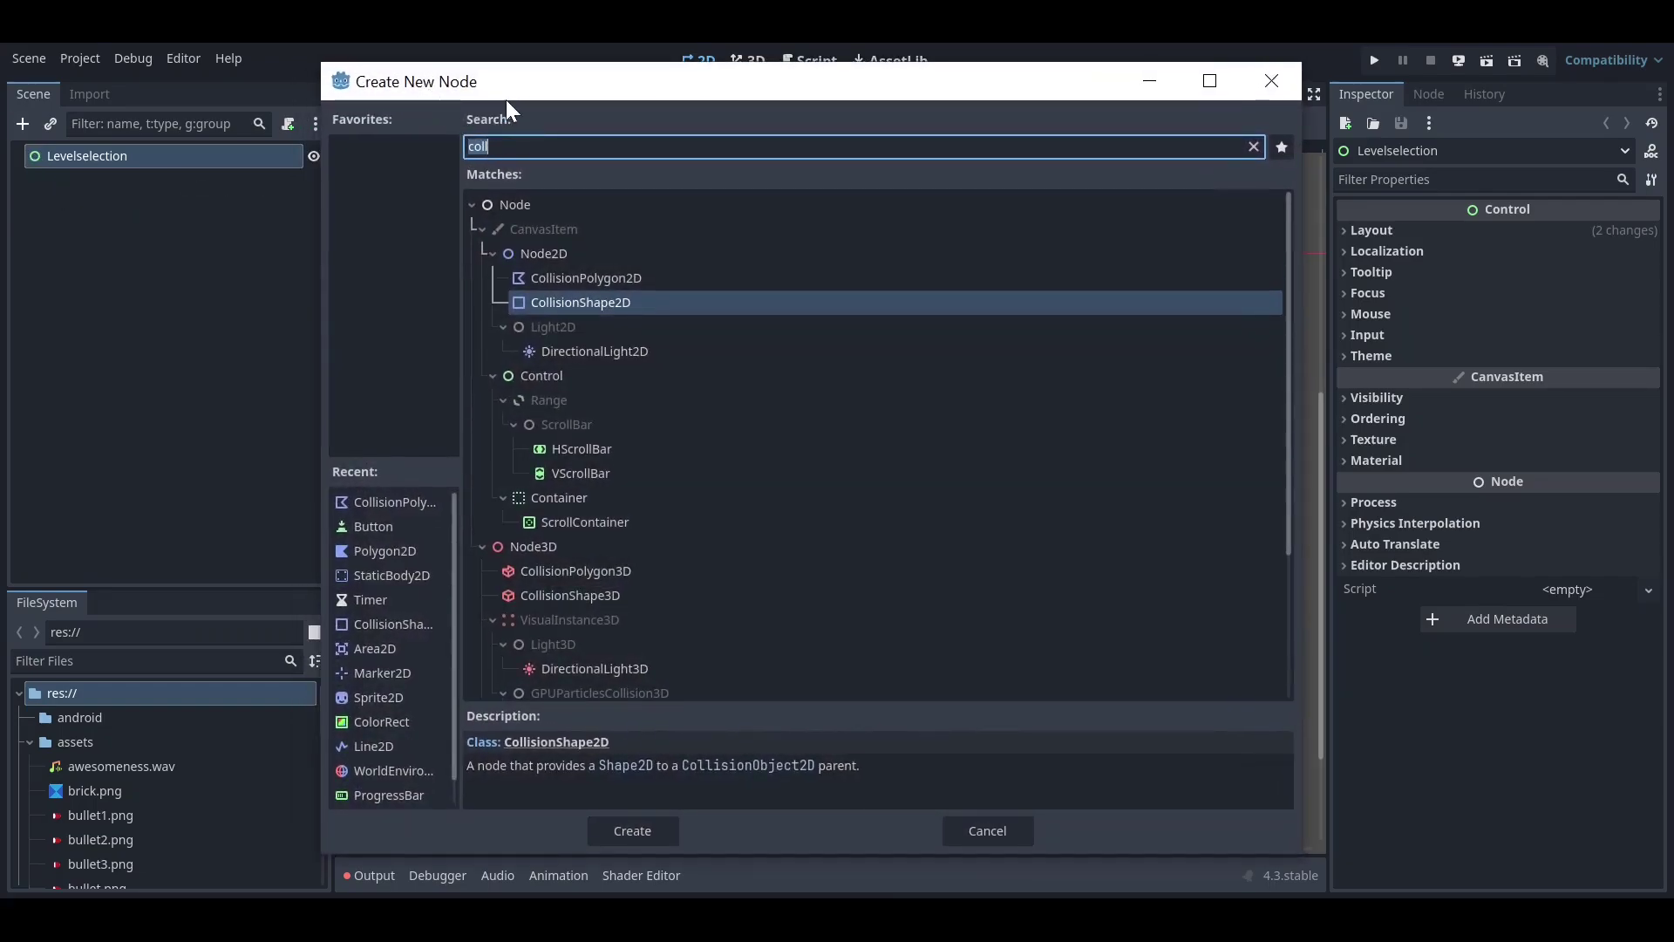
type("color")
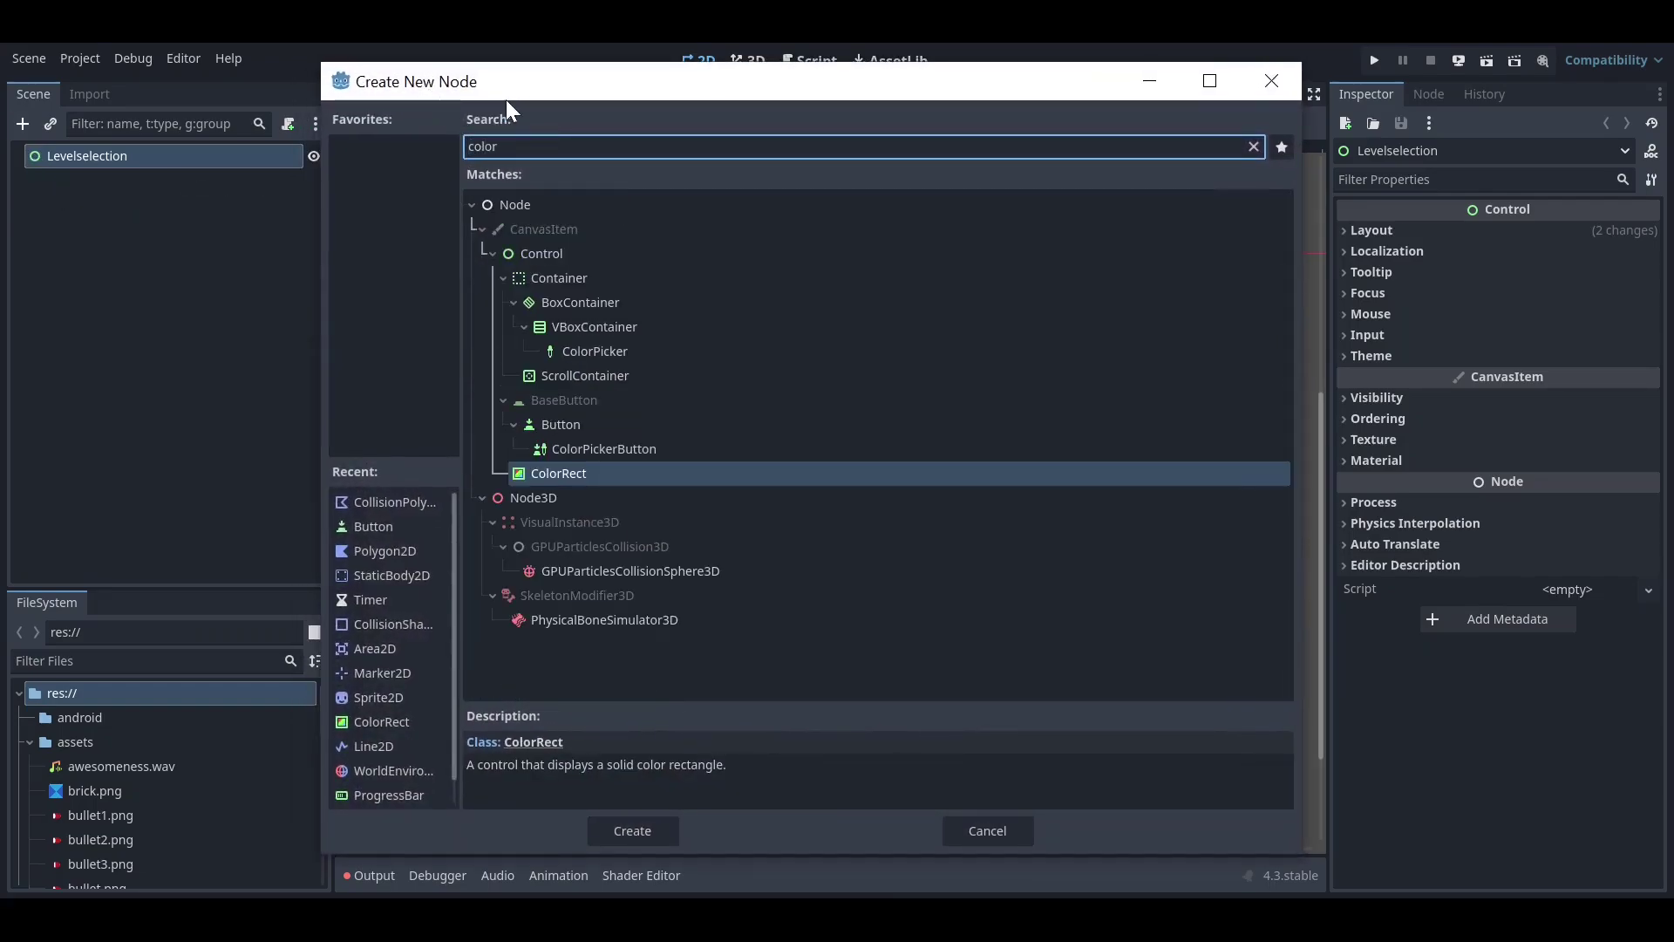
- Copy main_menu's CanvasLayer and paste it under the Levelselection root
left_click(1274, 80)
mouse_move(573, 82)
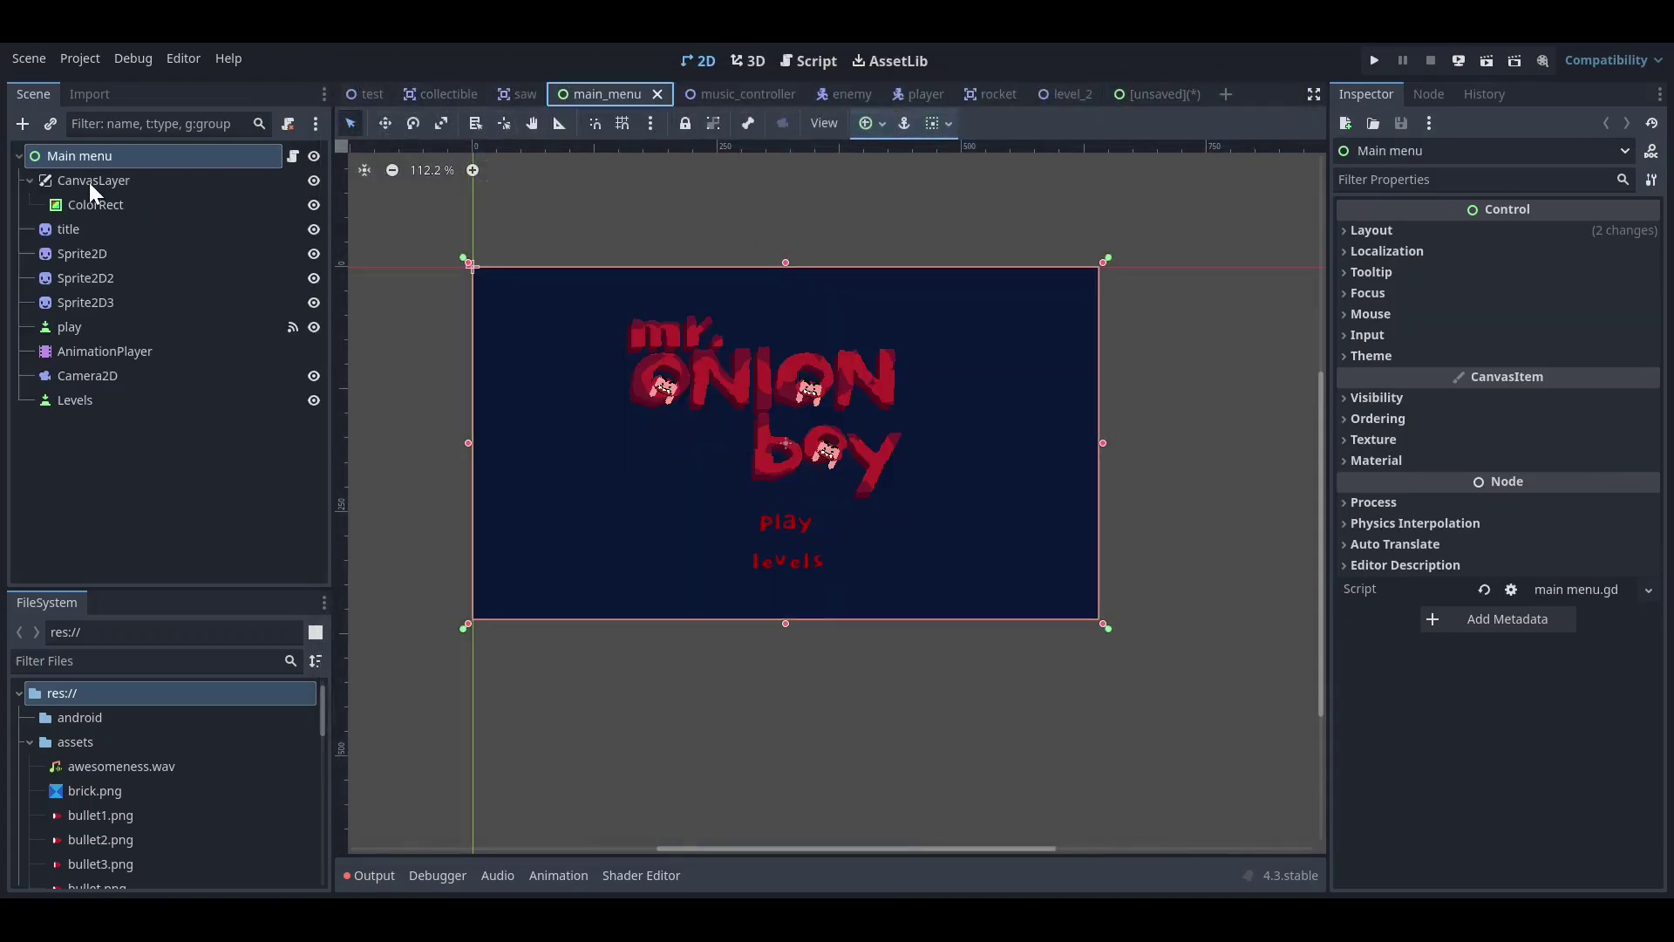
right_click(88, 181)
left_click(819, 181)
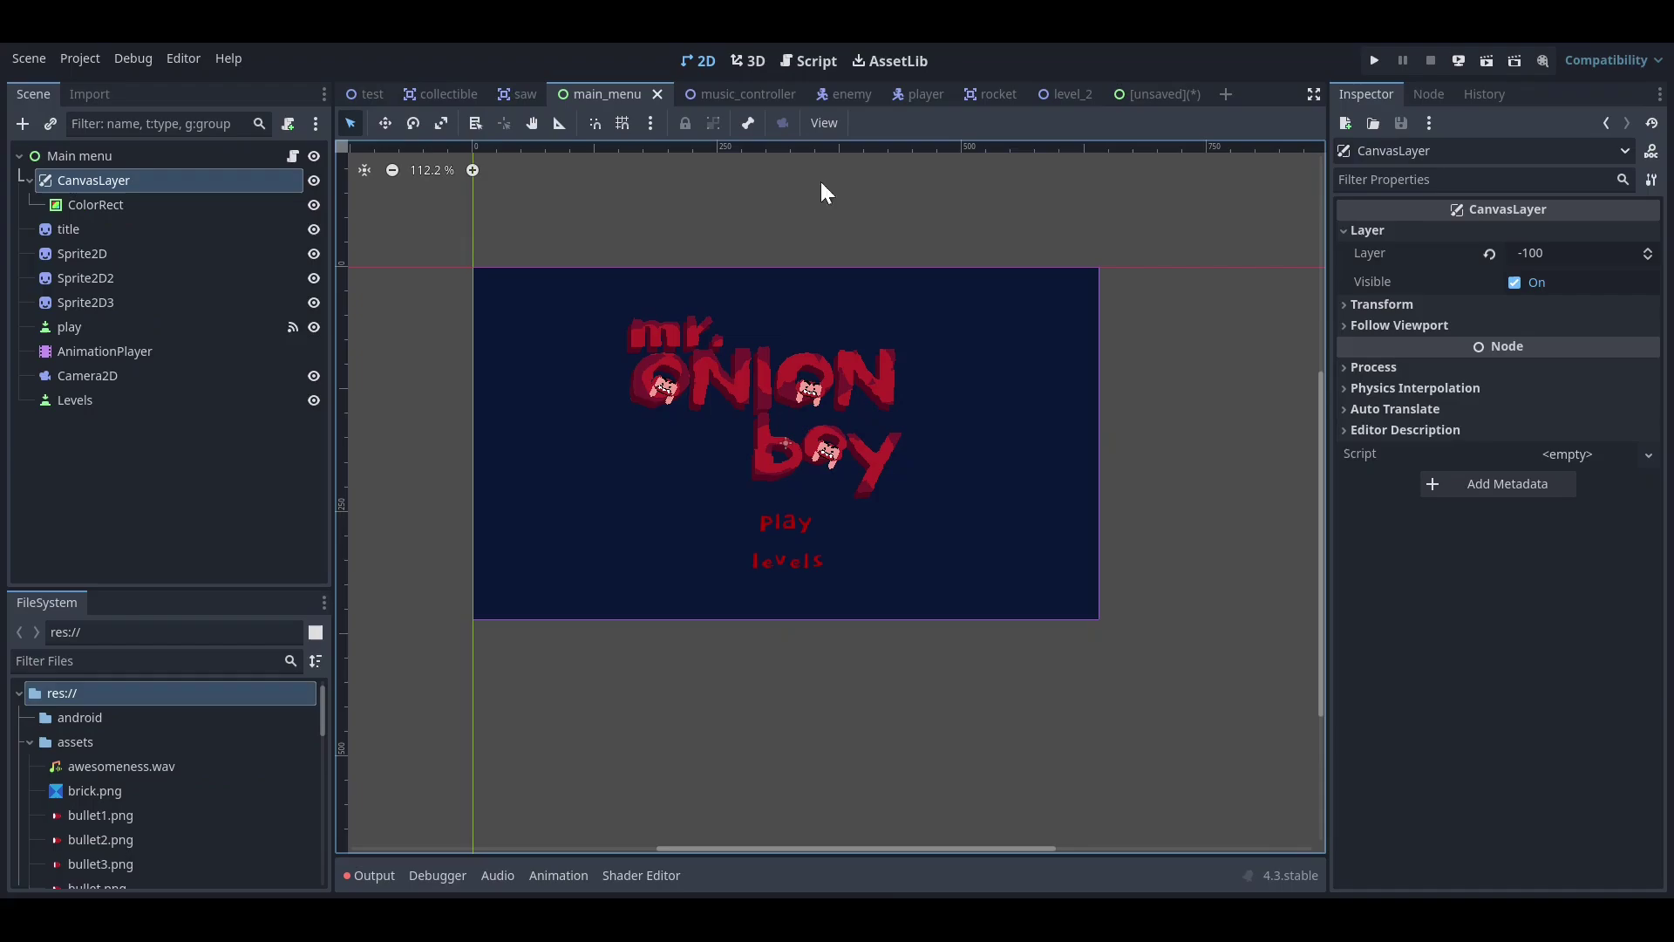
left_click(1139, 92)
right_click(72, 155)
left_click(134, 298)
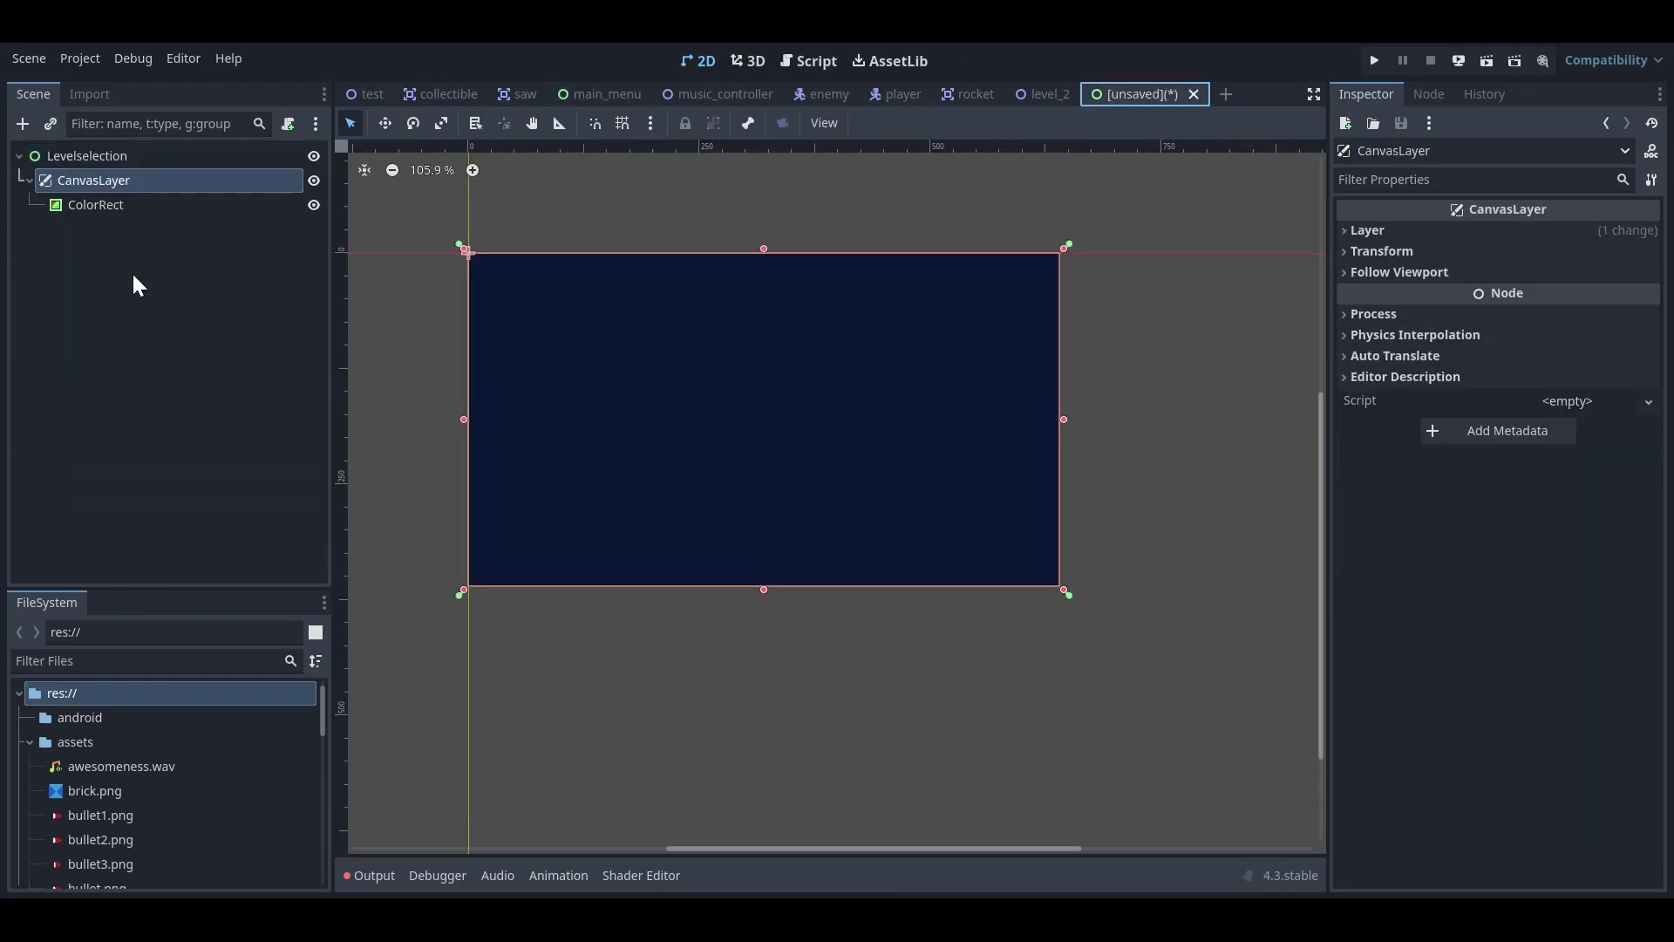
- Check the test scene, then select the Levelselection root to add a node
scroll(599, 291, "down", 1)
scroll(599, 291, "up", 2)
scroll(471, 234, "down", 1)
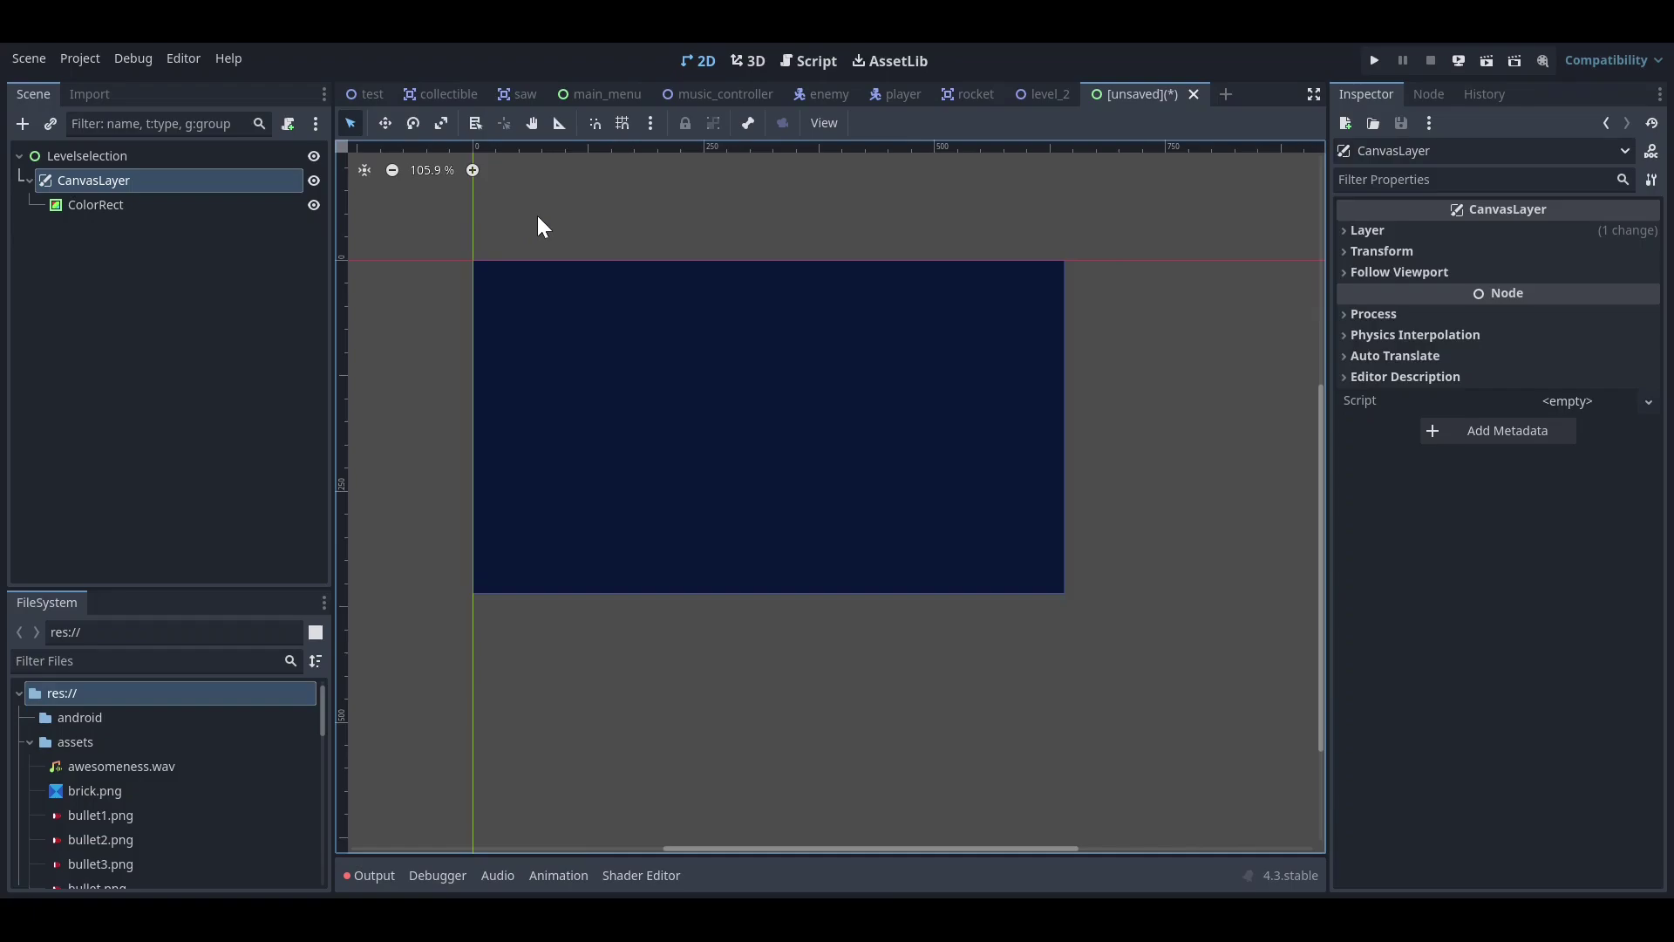
left_click(364, 102)
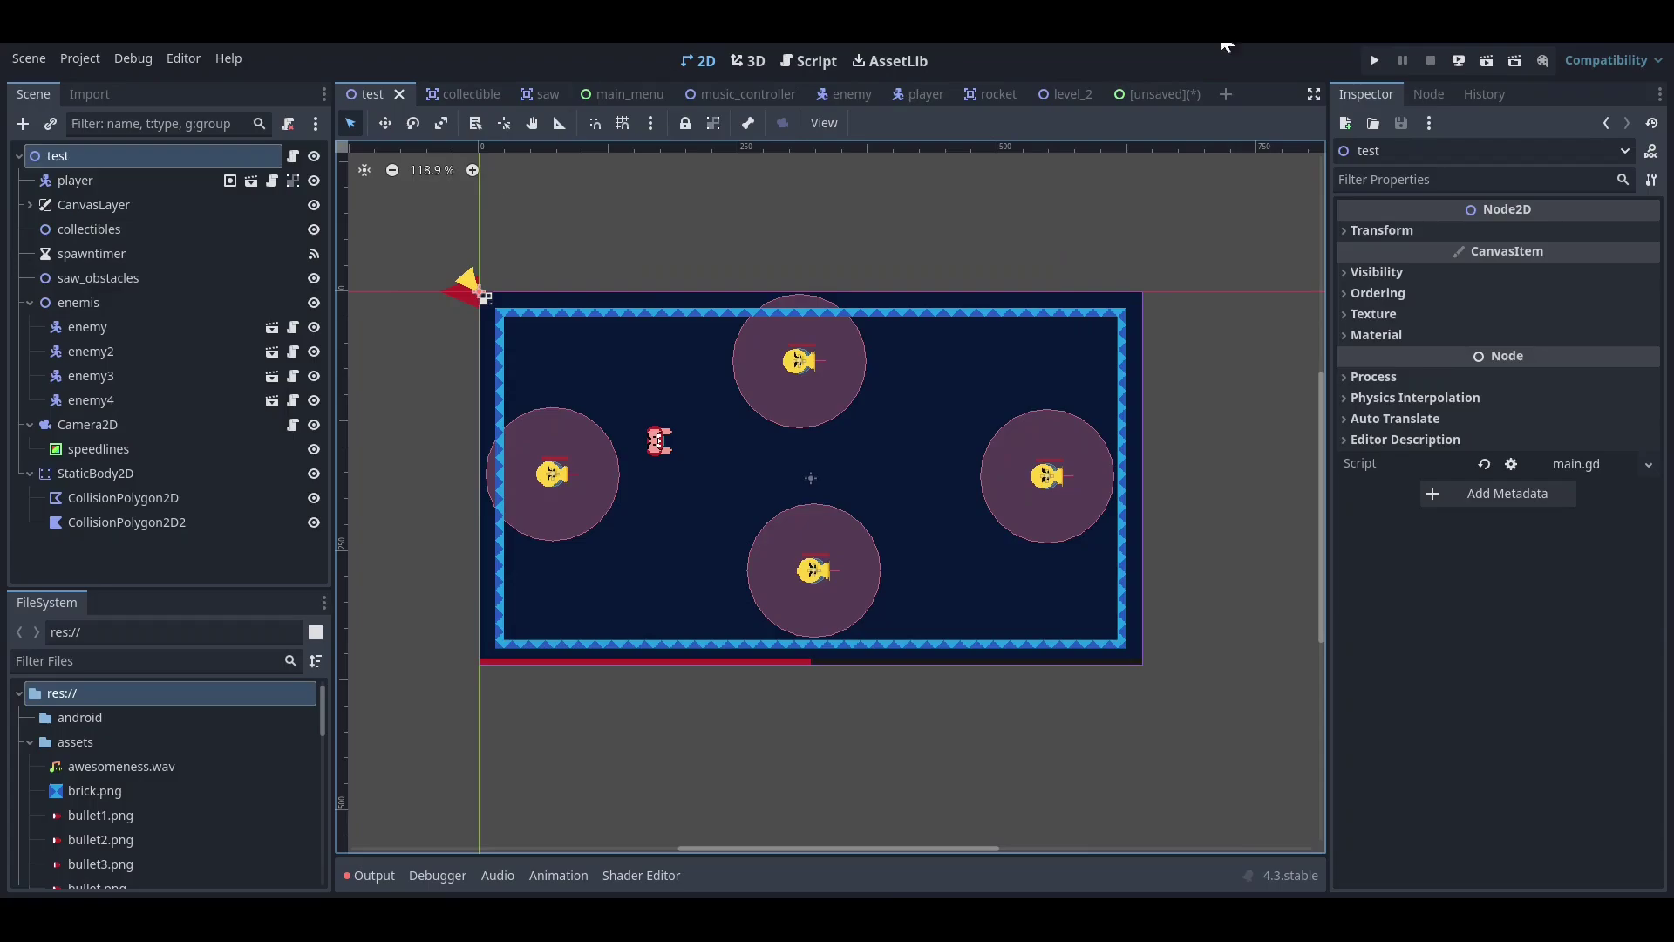
left_click(1137, 93)
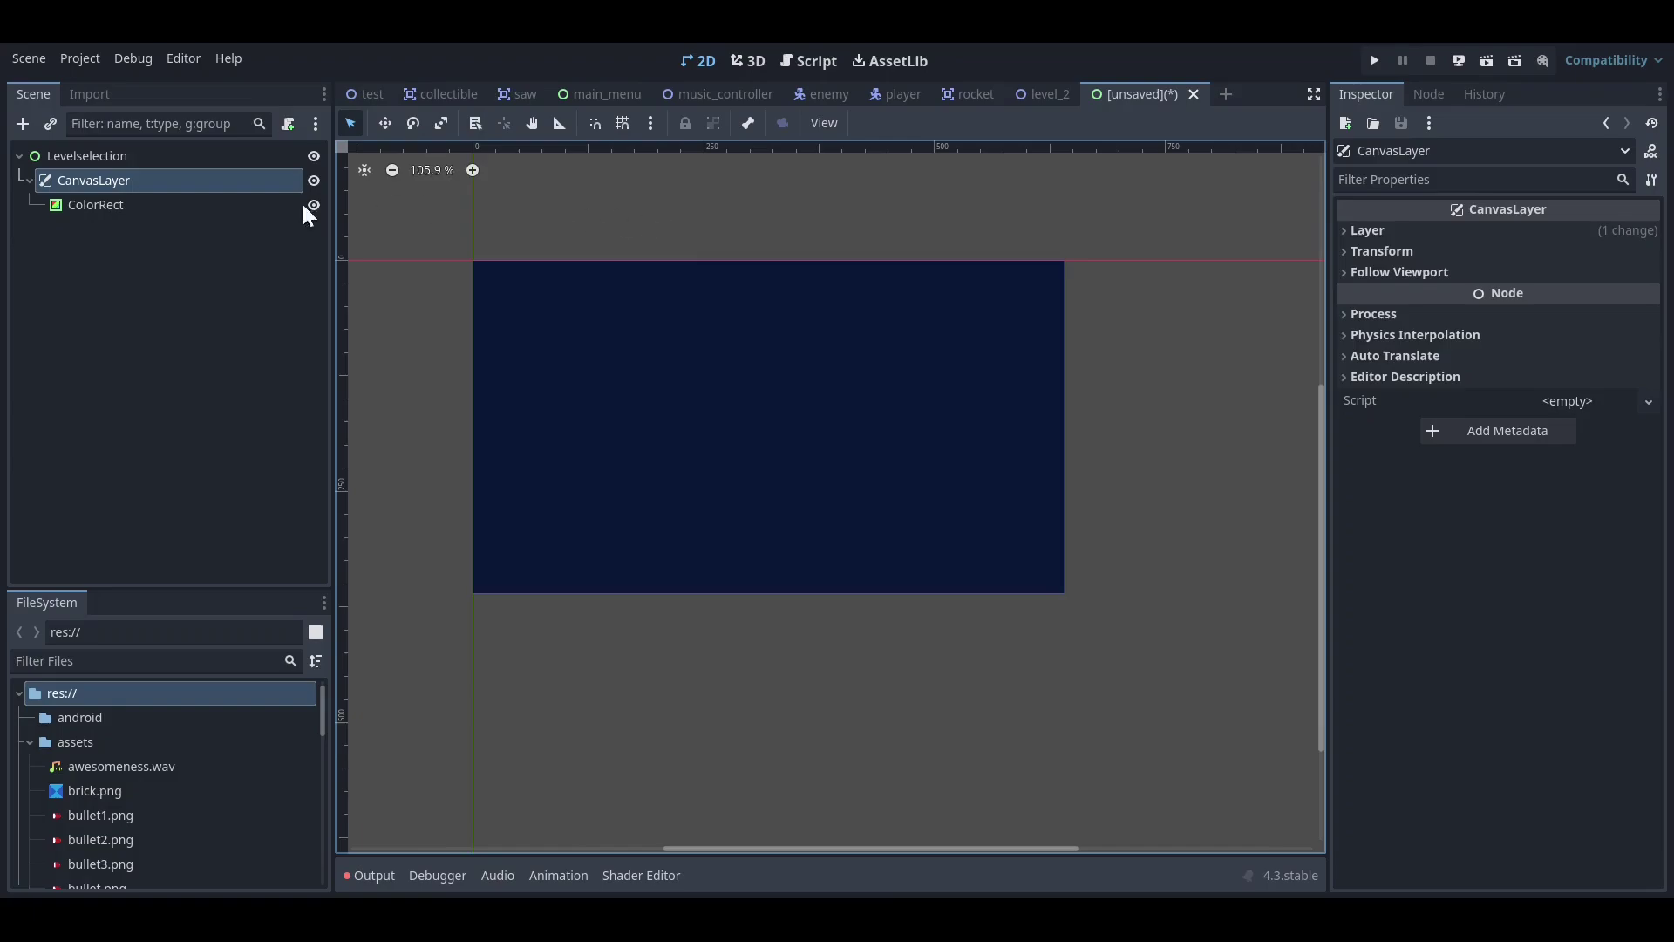
scroll(537, 250, "up", 1)
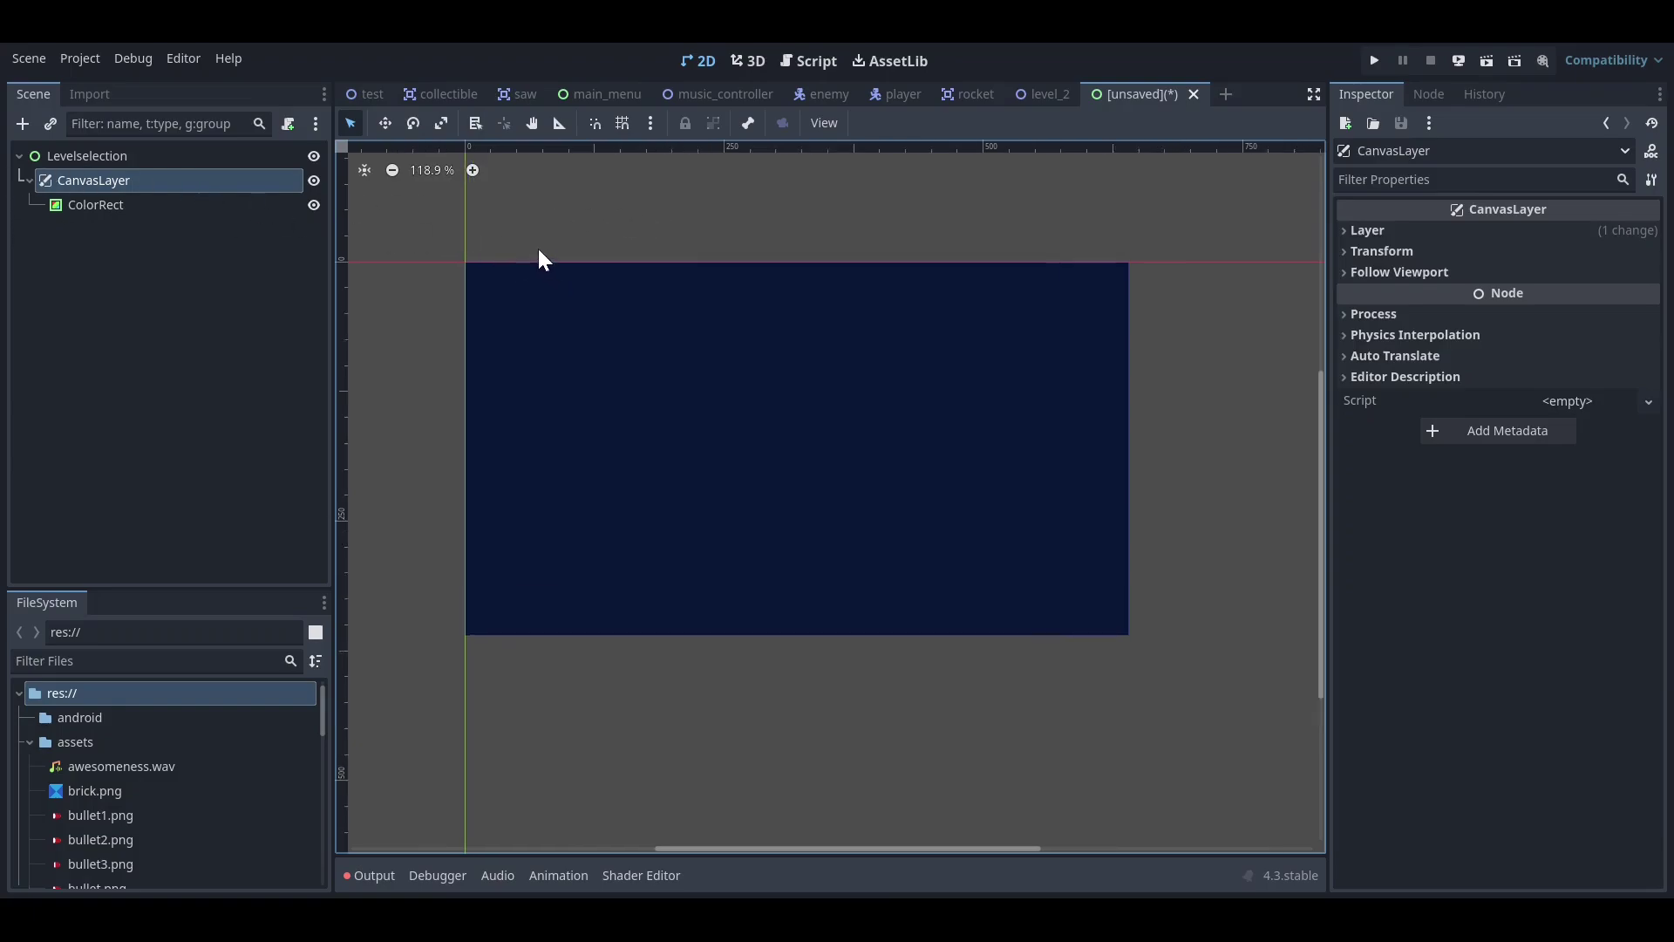
scroll(551, 285, "down", 1)
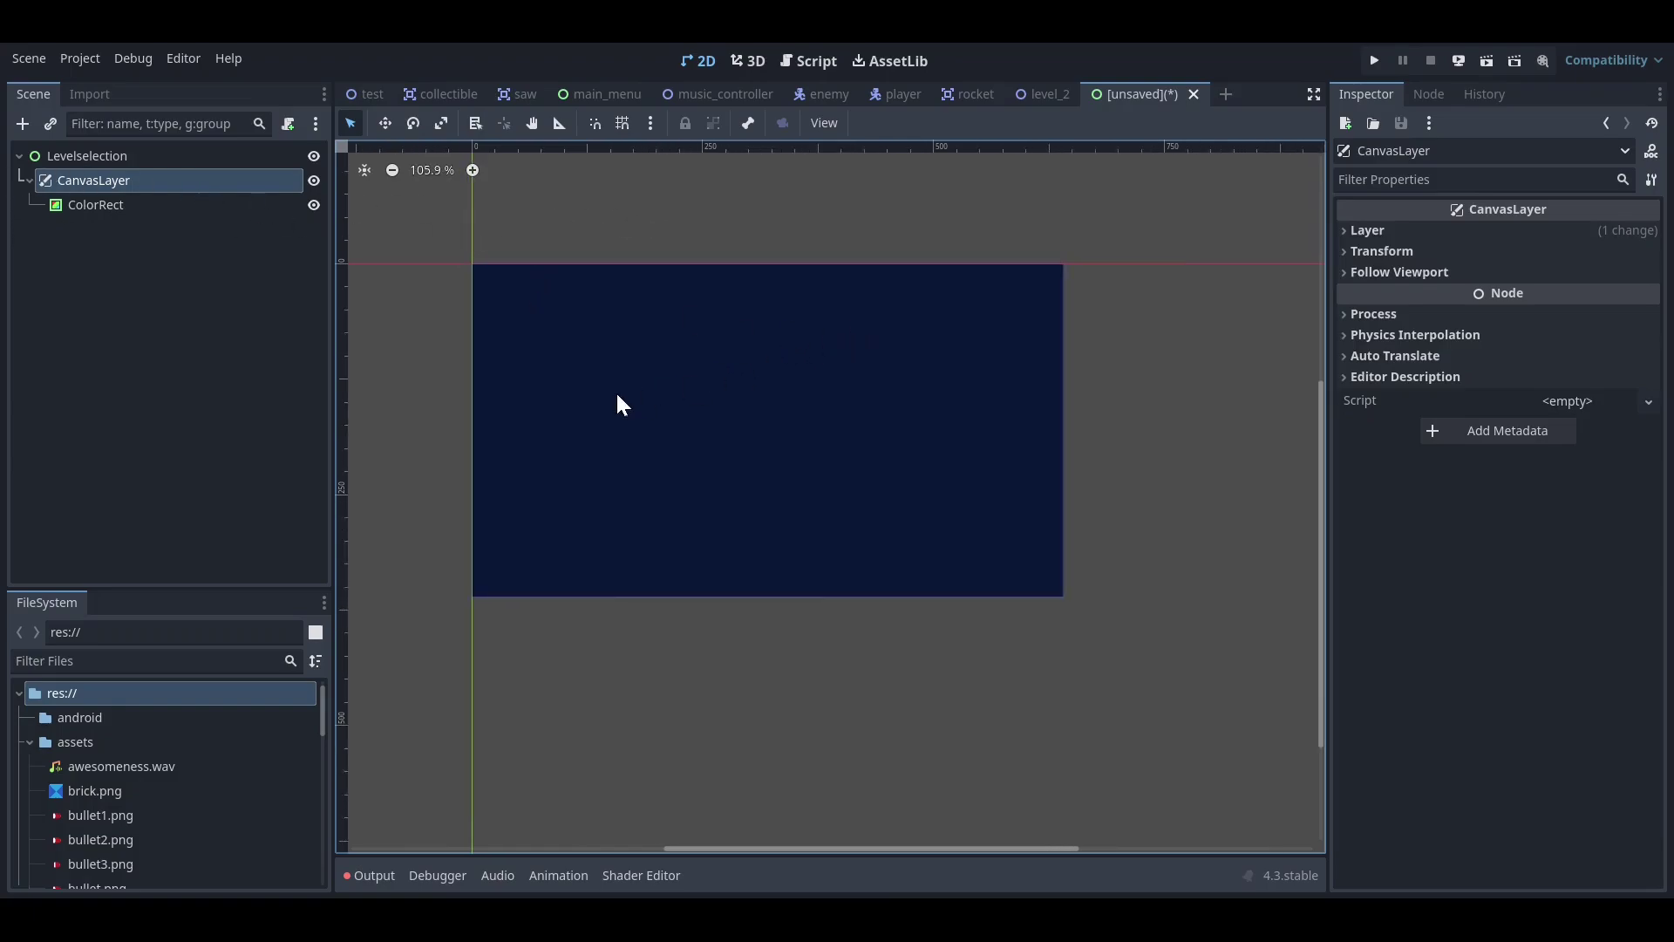
left_click(94, 223)
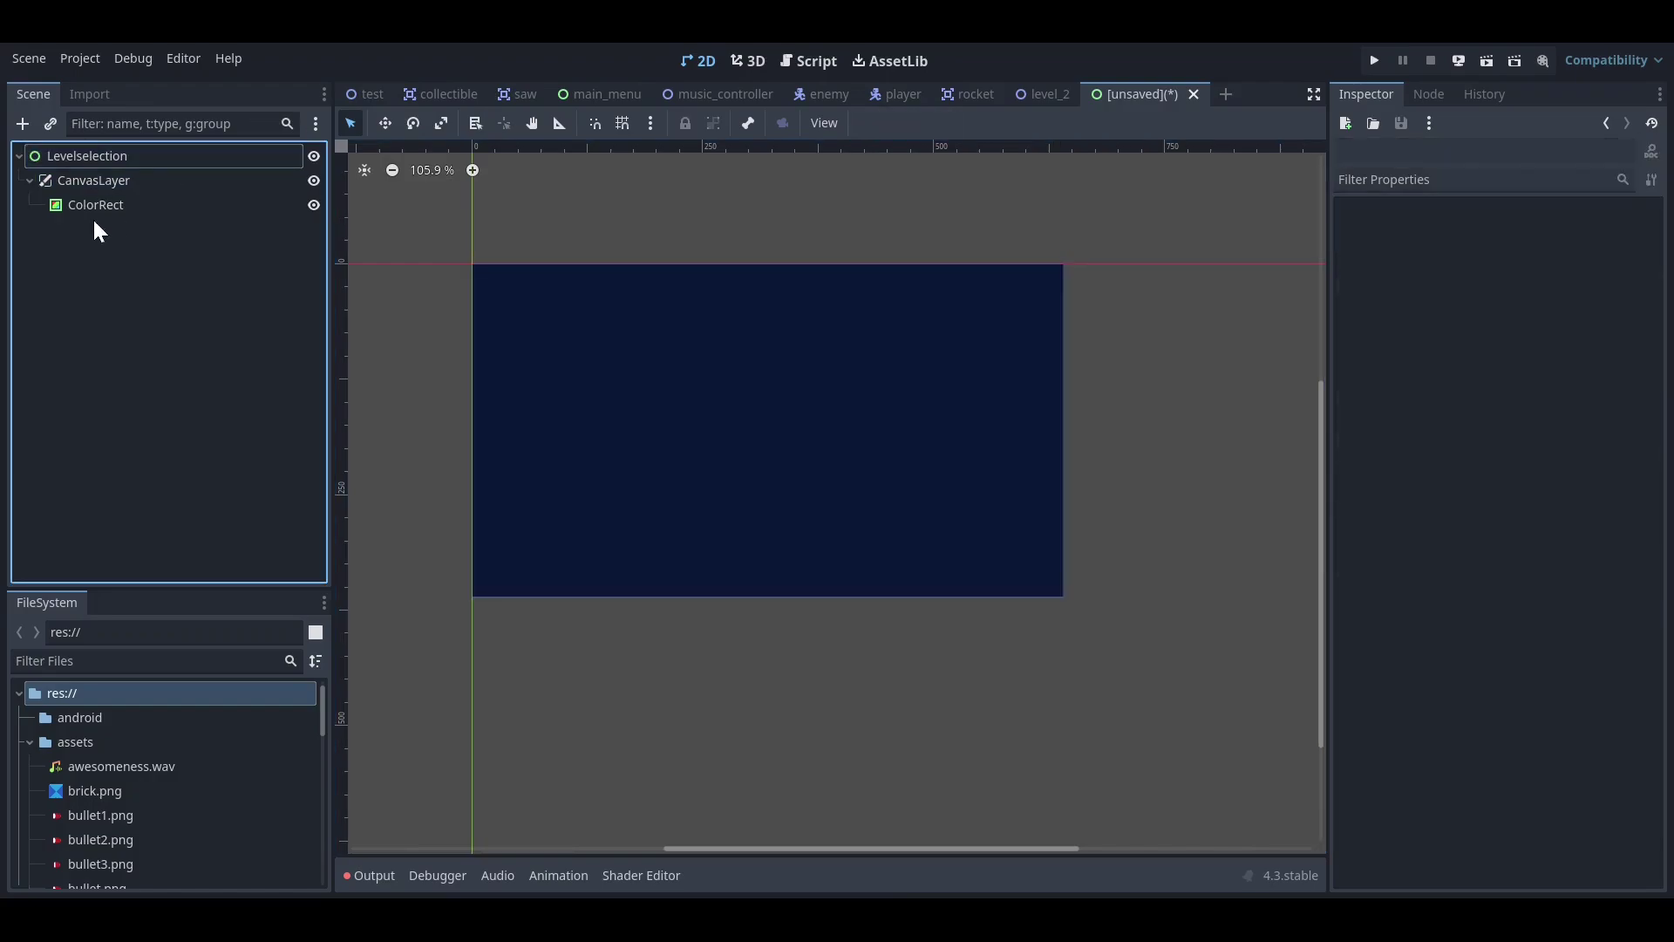
left_click(70, 158)
left_click(23, 123)
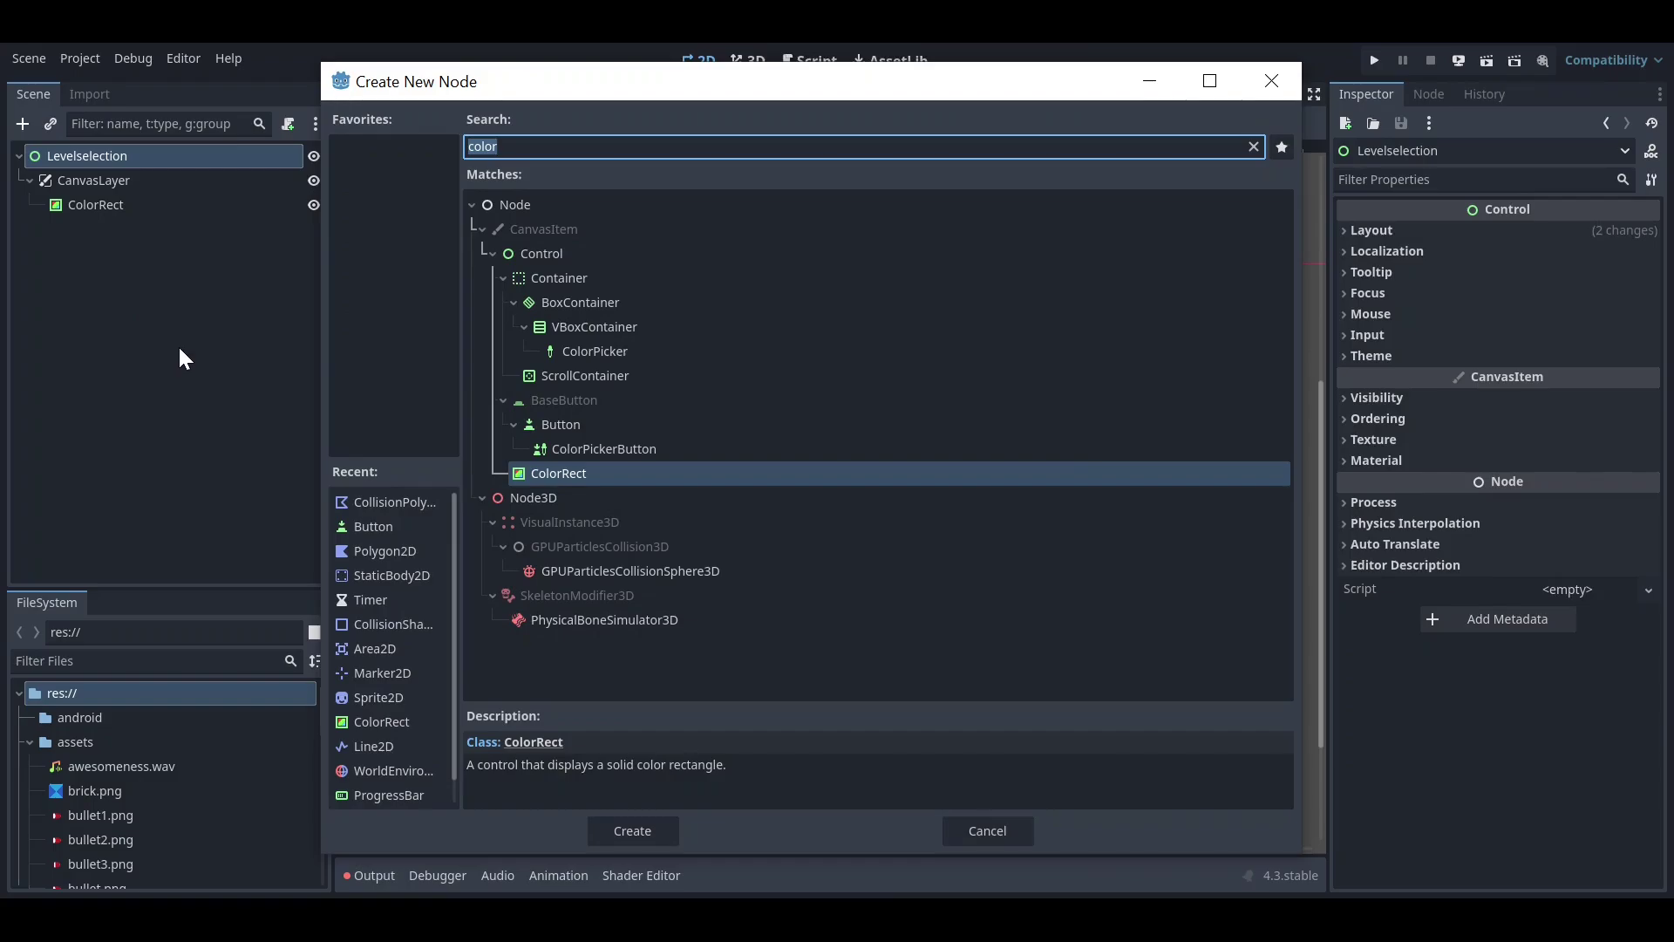
- Add a MarginContainer under Levelselection and give it the Full Rect anchor preset
type("mar")
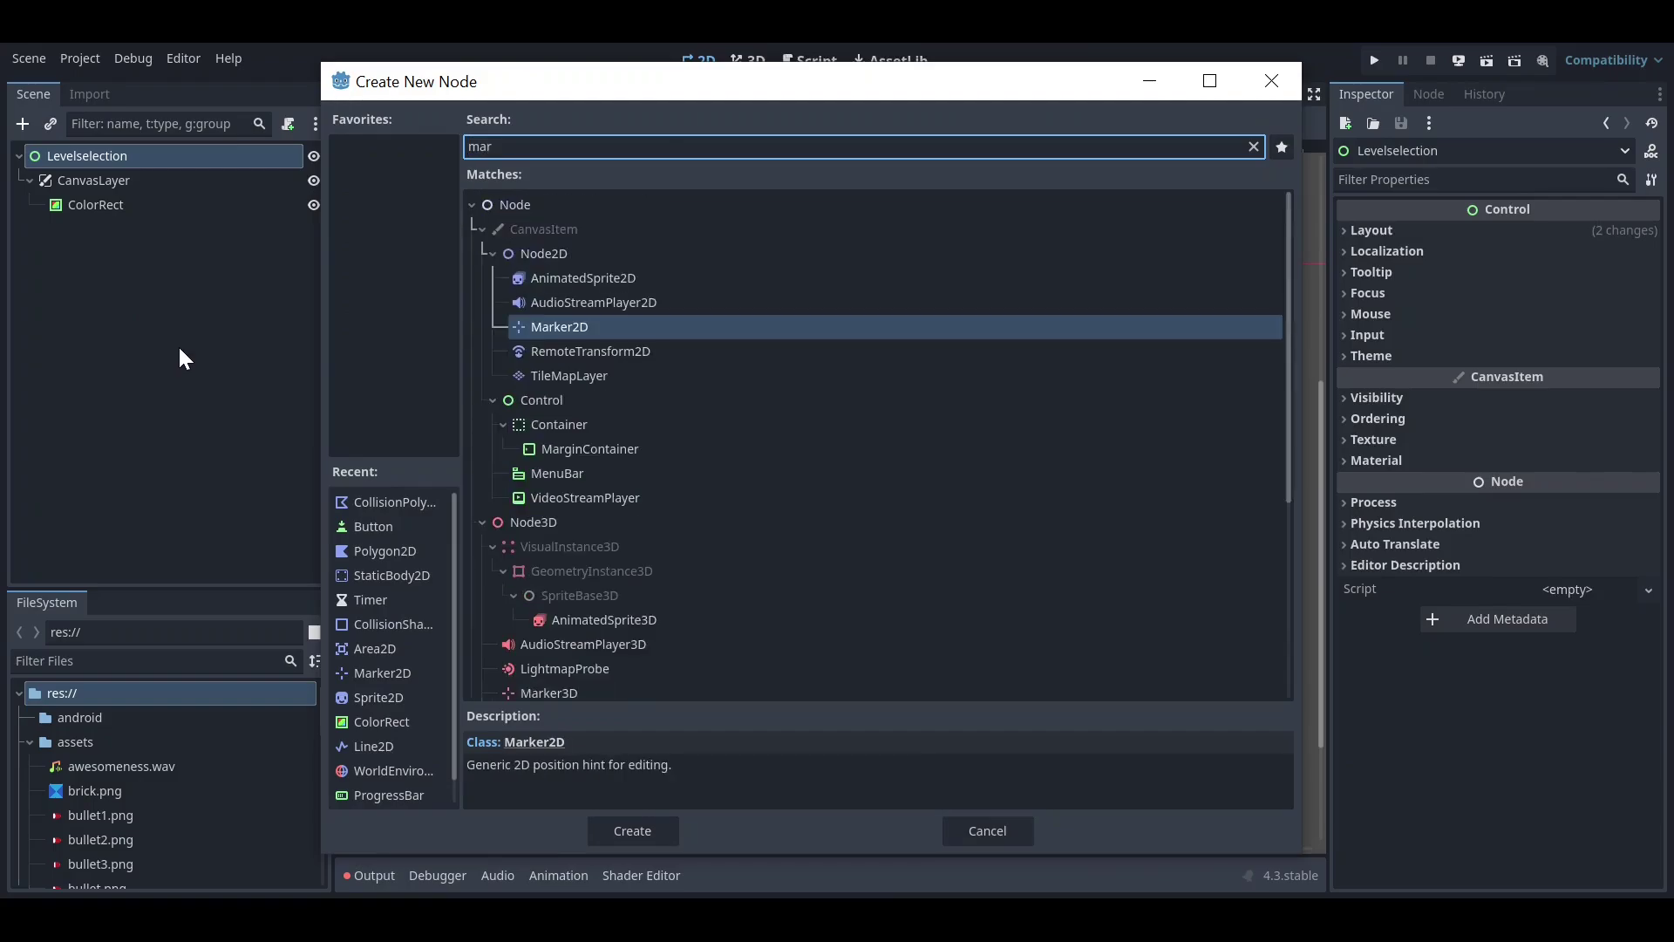
key("Down")
key("Down")
key("Down")
key("Down")
key("Down")
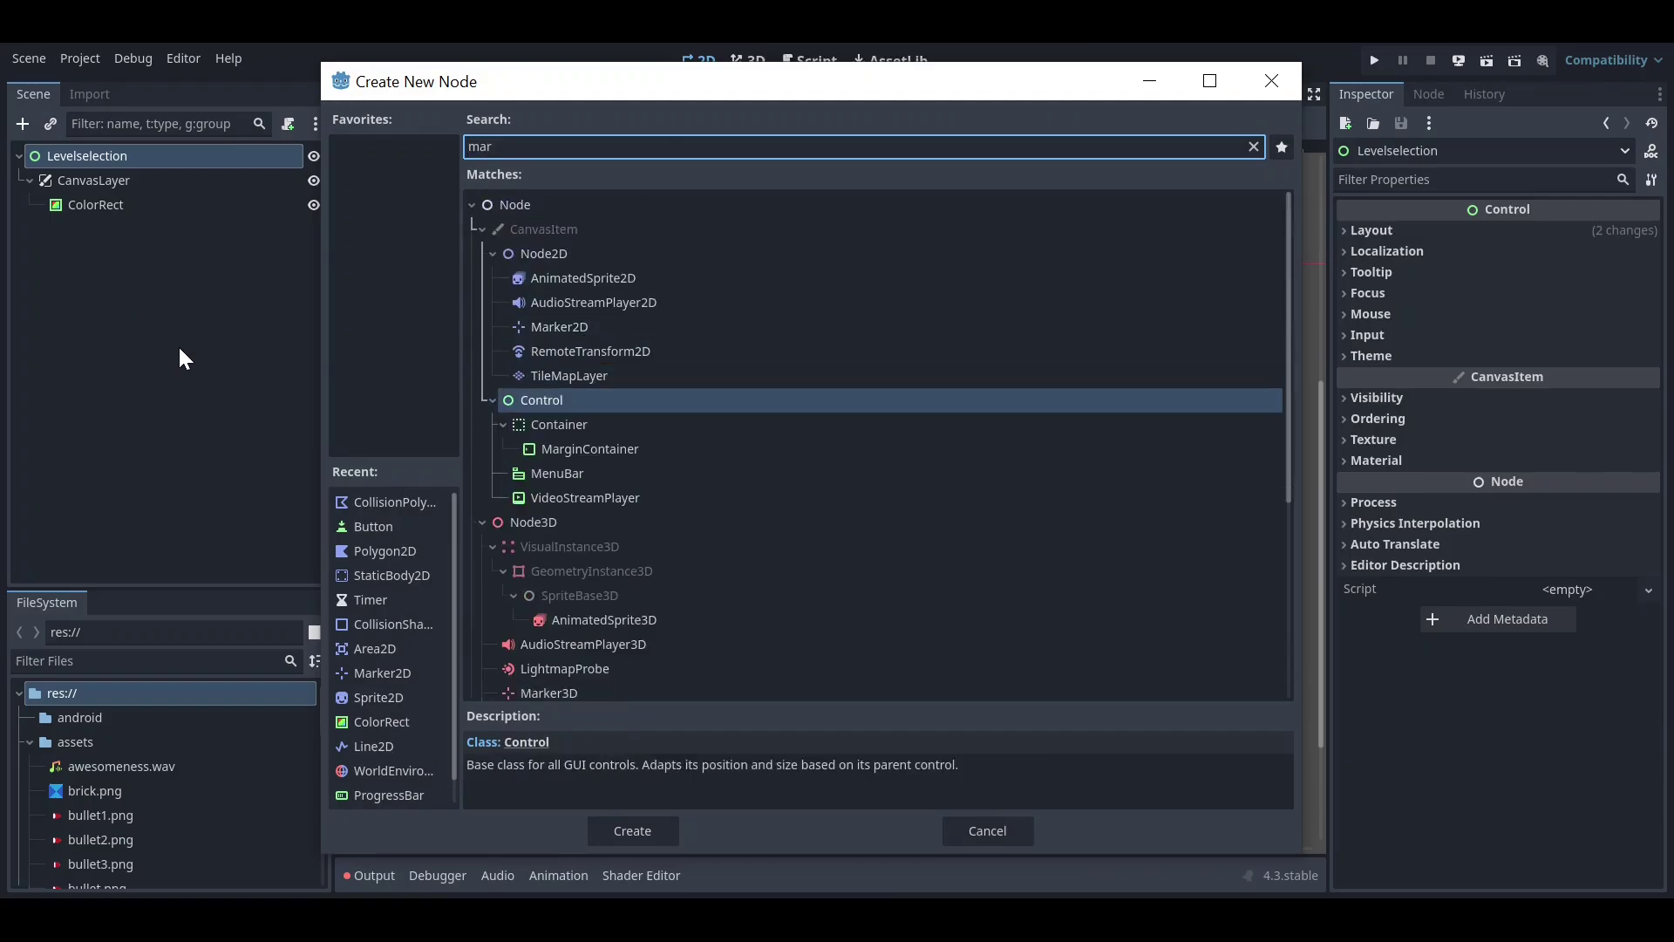
key("Return")
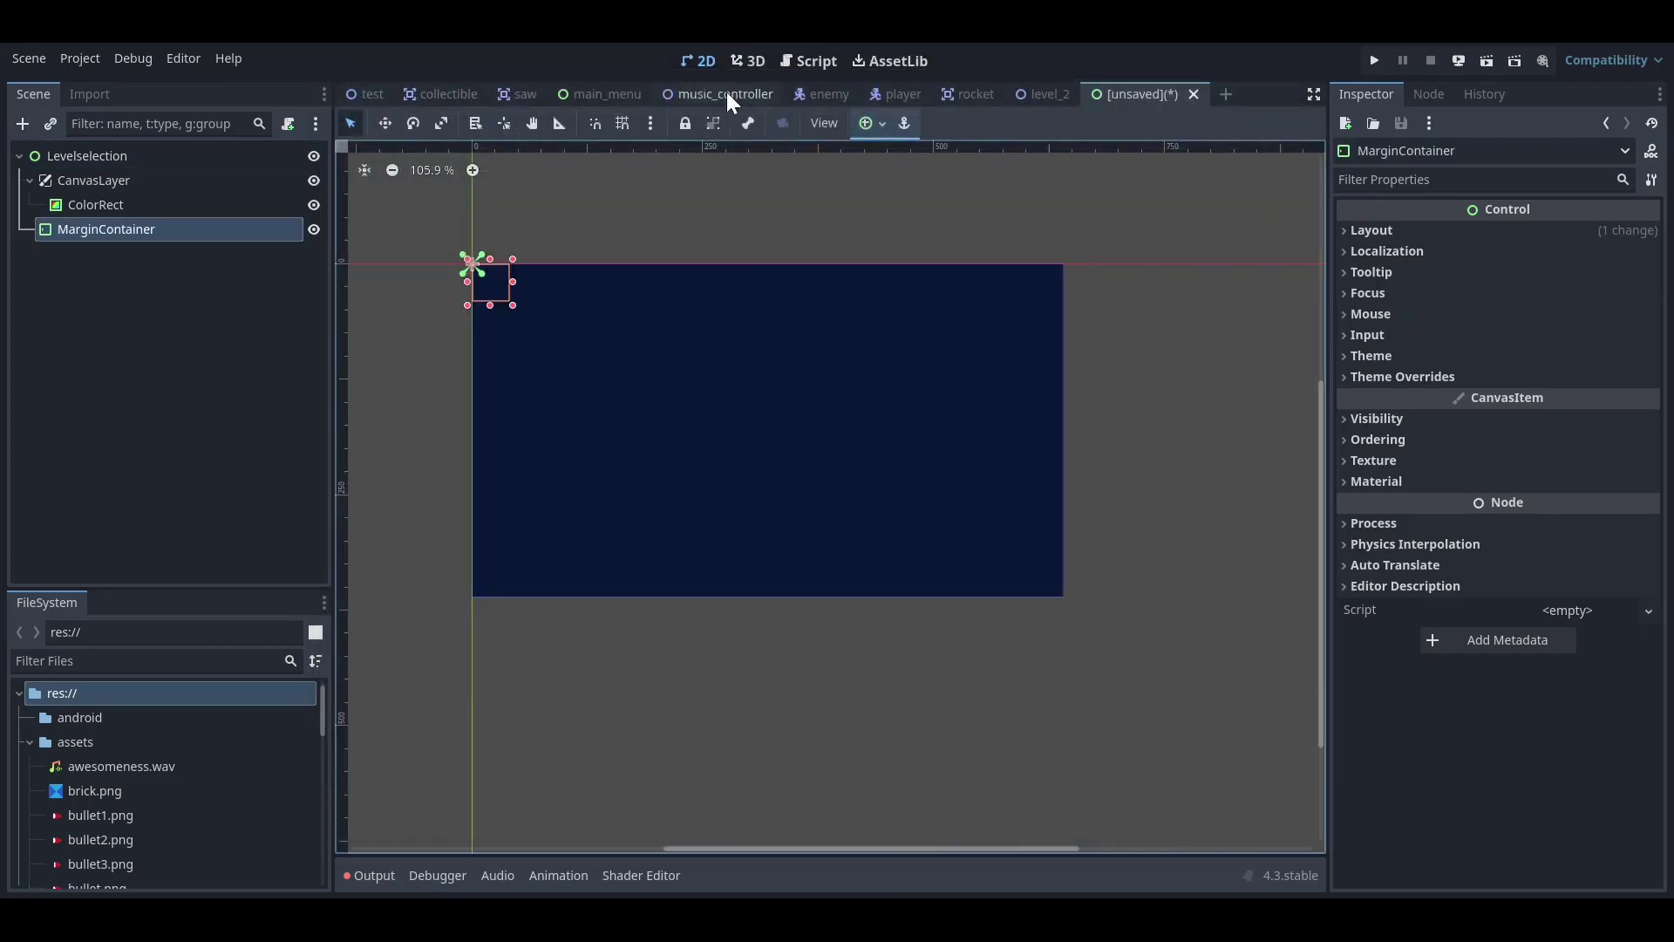
left_click(863, 130)
left_click(968, 276)
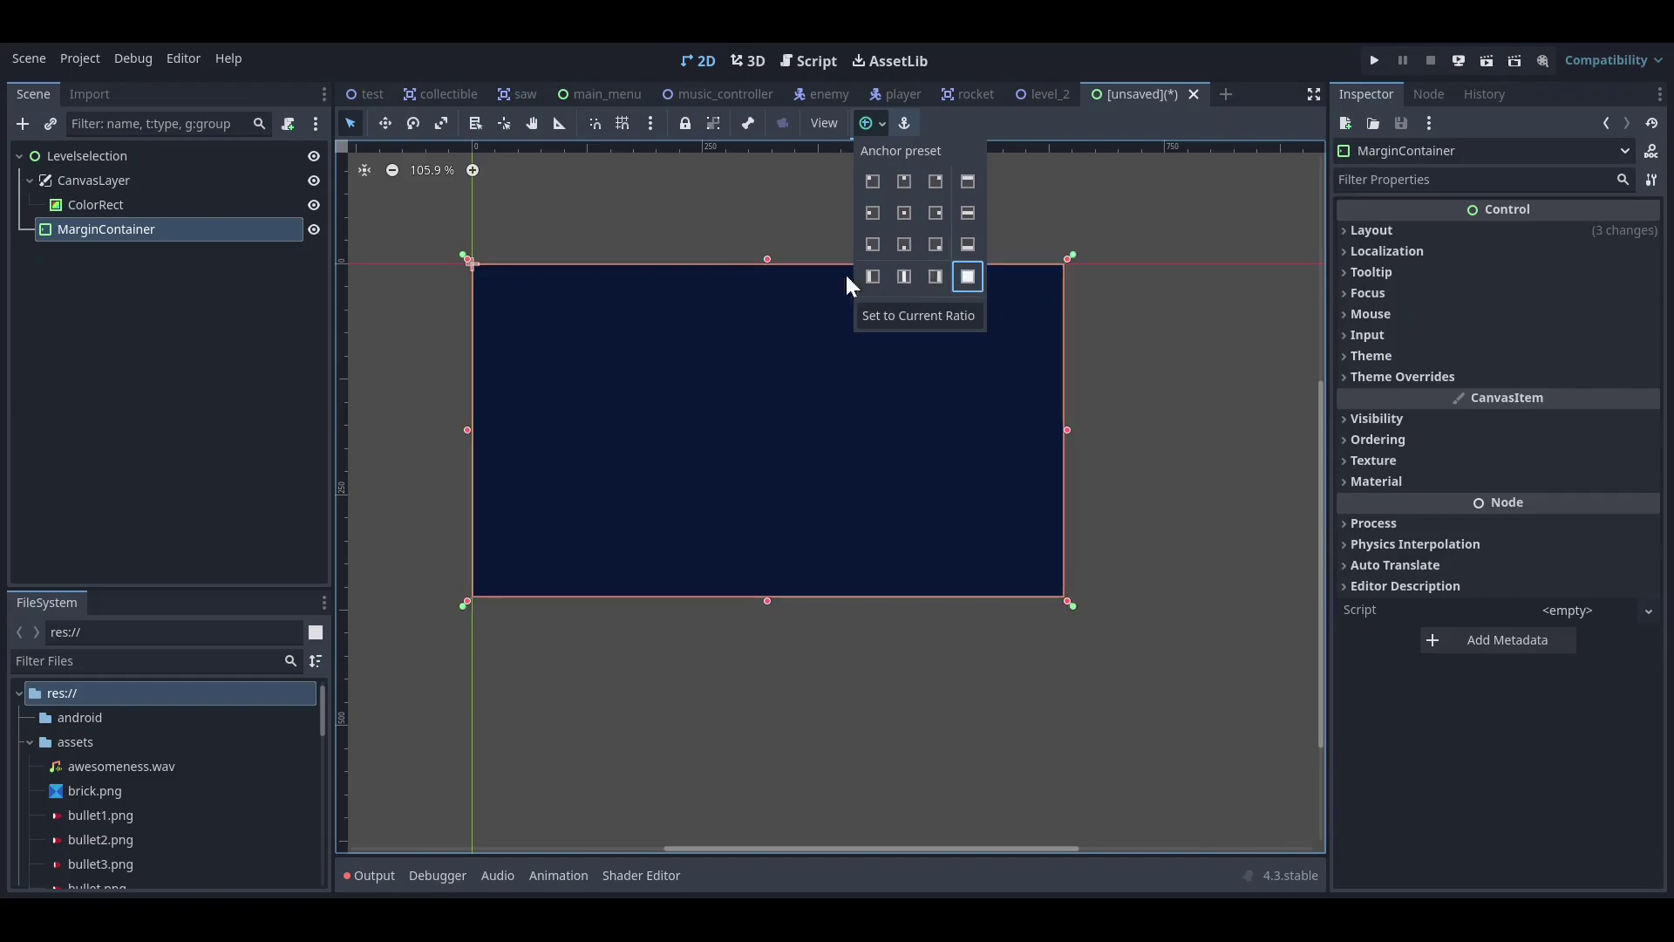
left_click(253, 388)
left_click(22, 123)
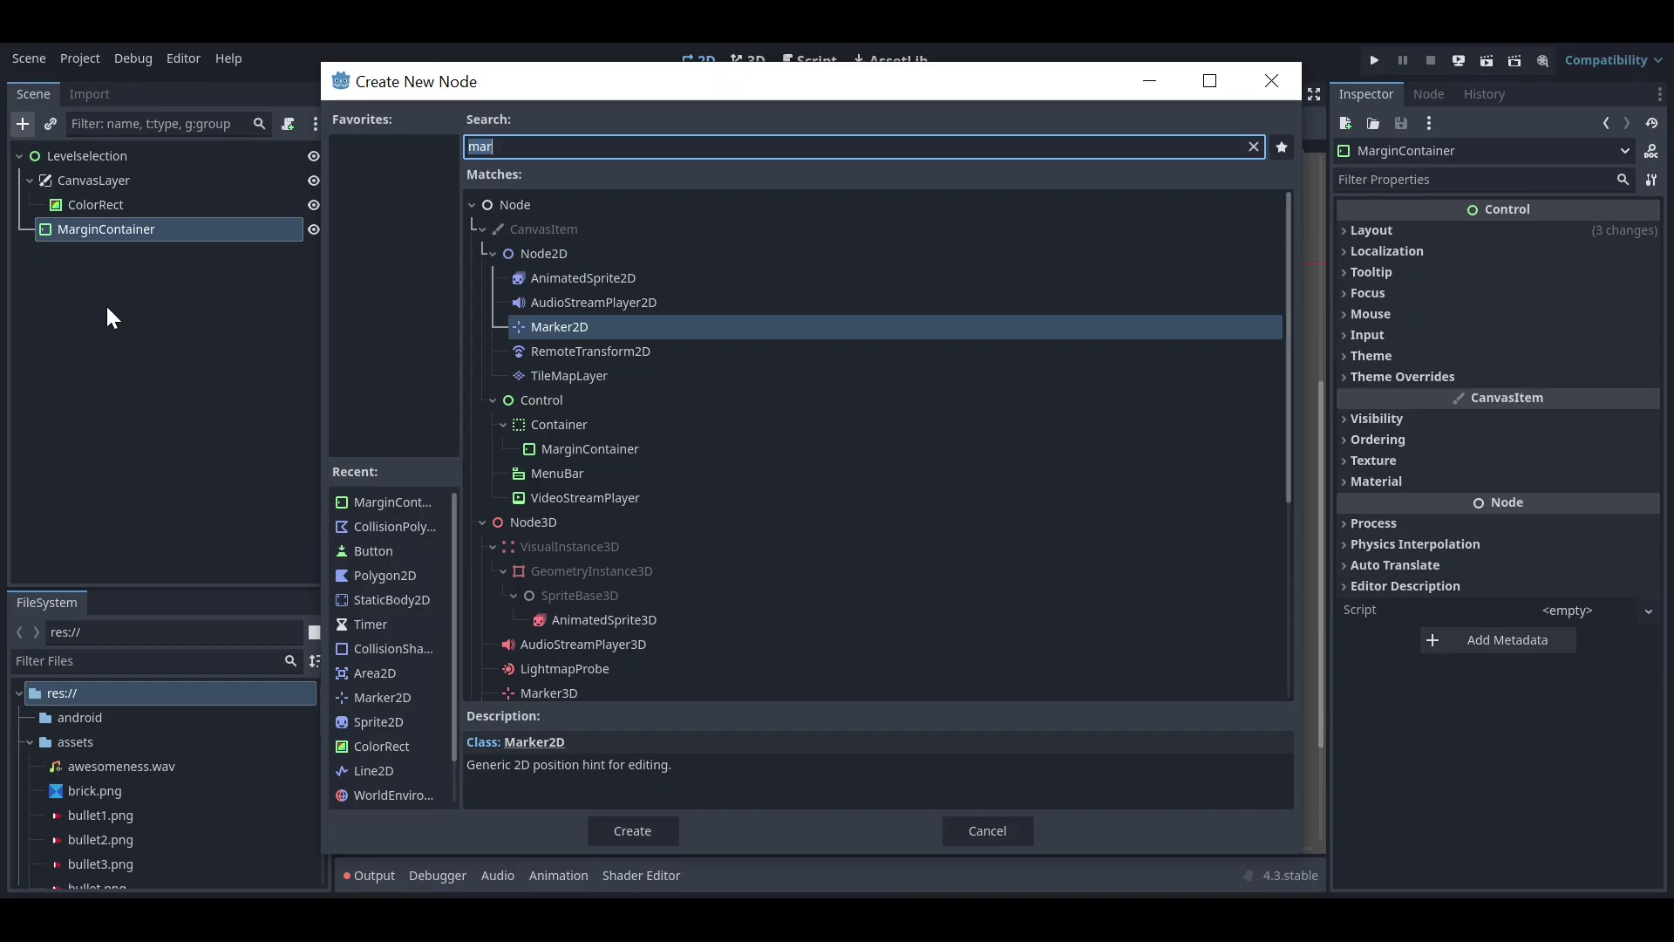
- Add an HBoxContainer under the MarginContainer, then reselect the MarginContainer
type("hbox")
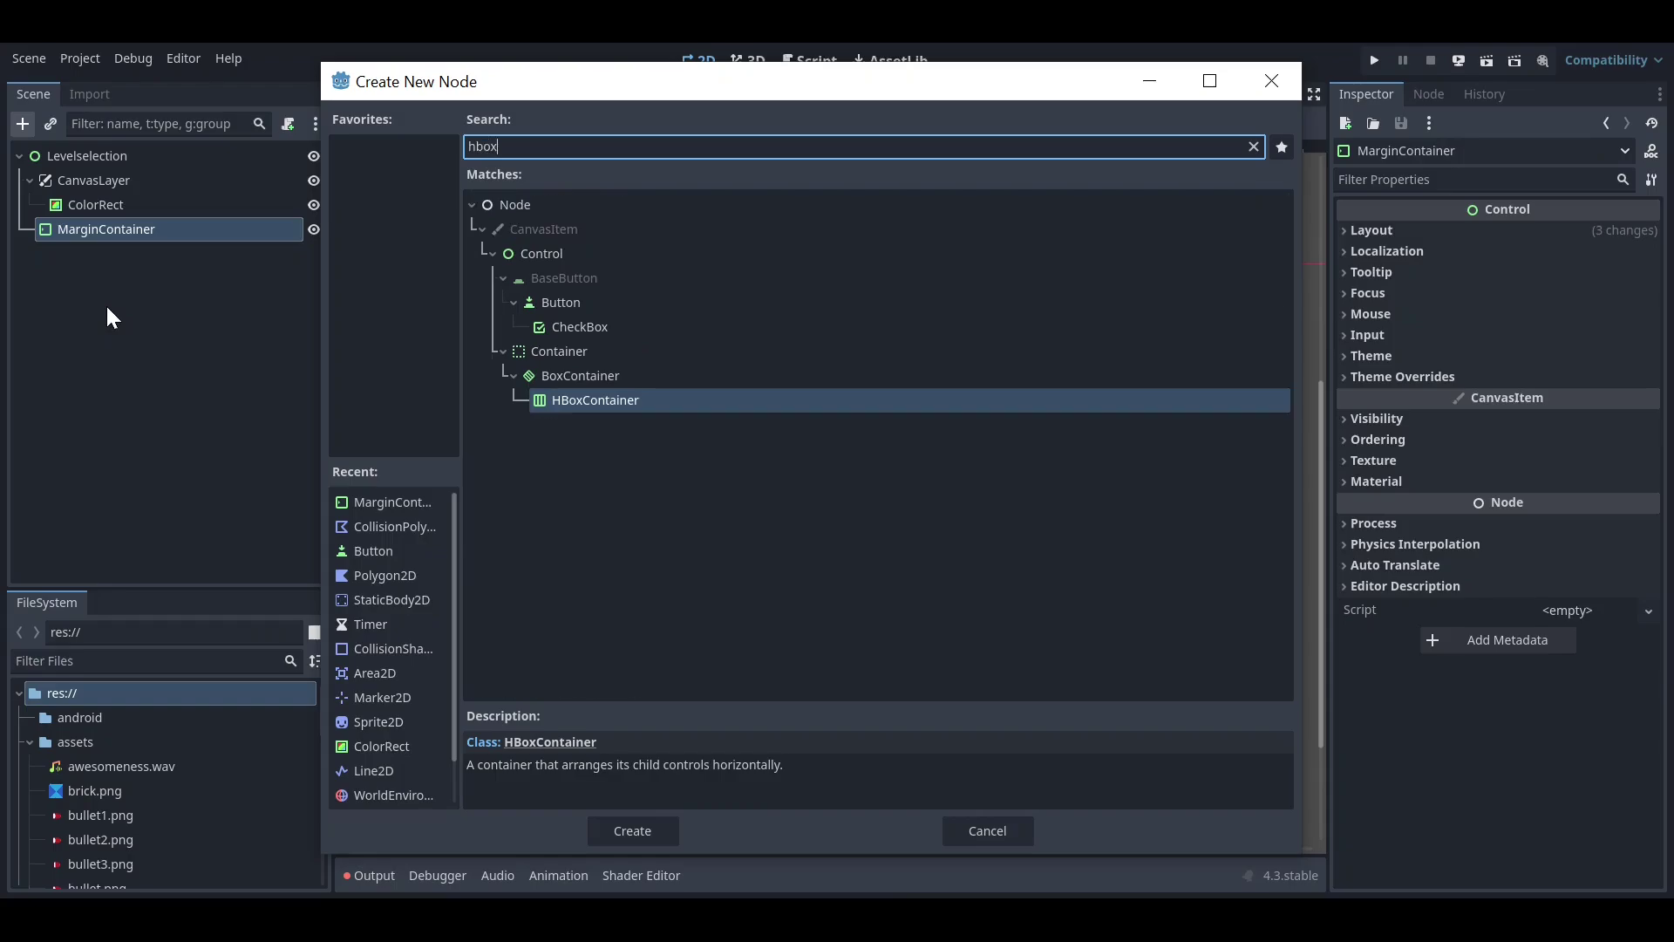
key("Return")
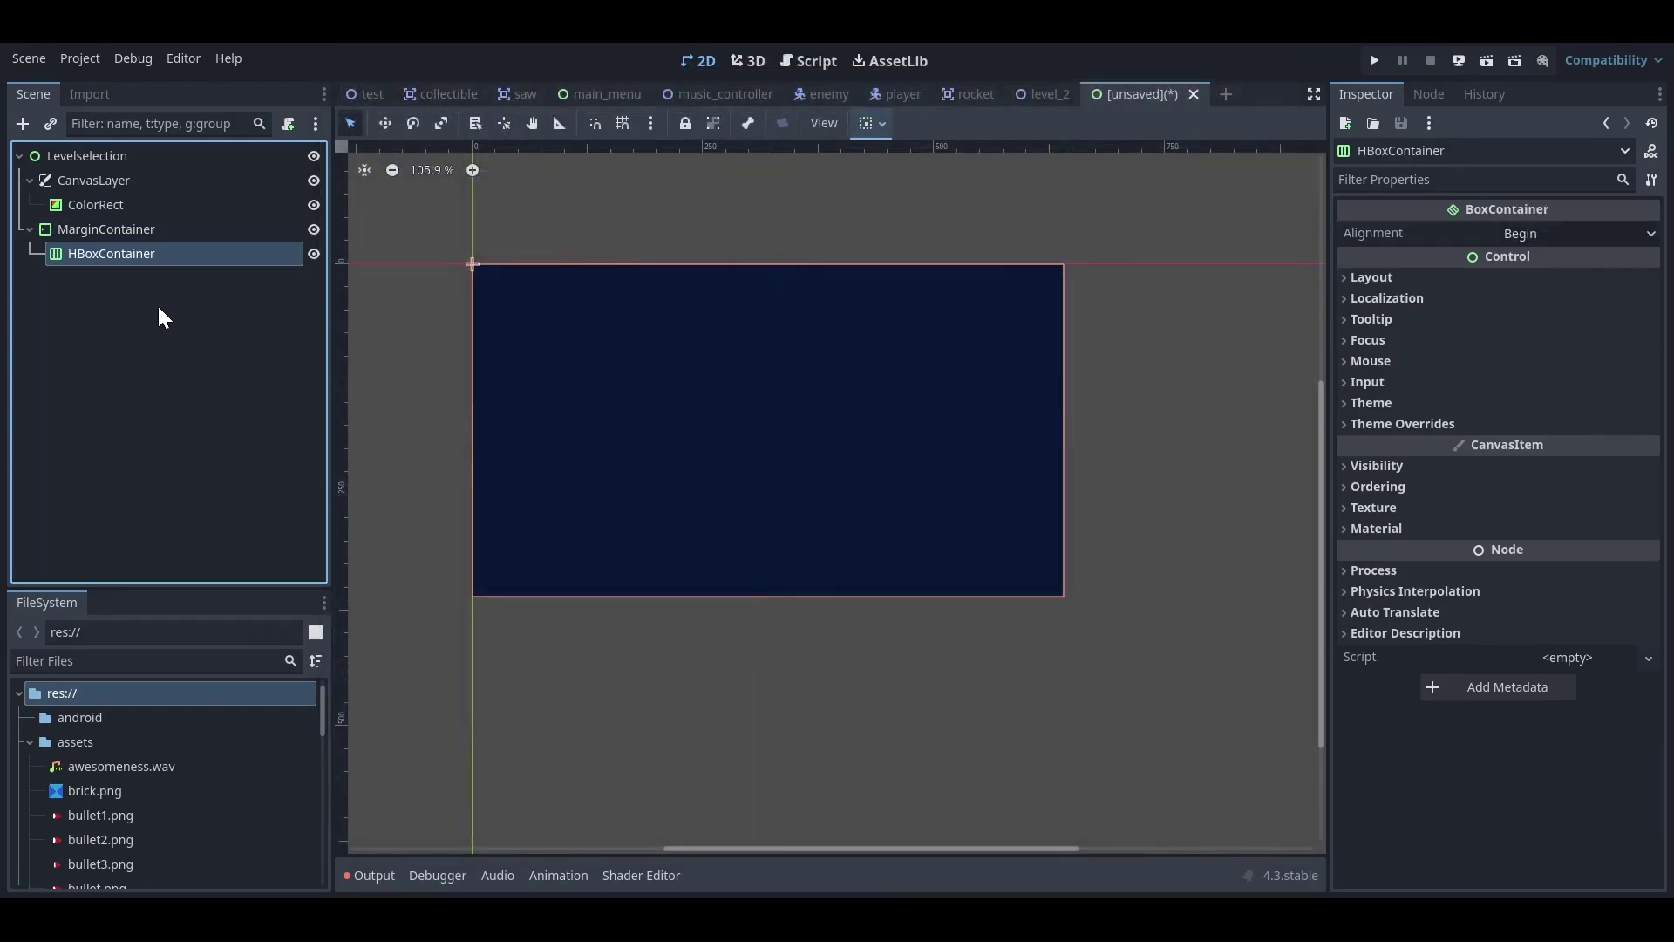
key("ctrl+a")
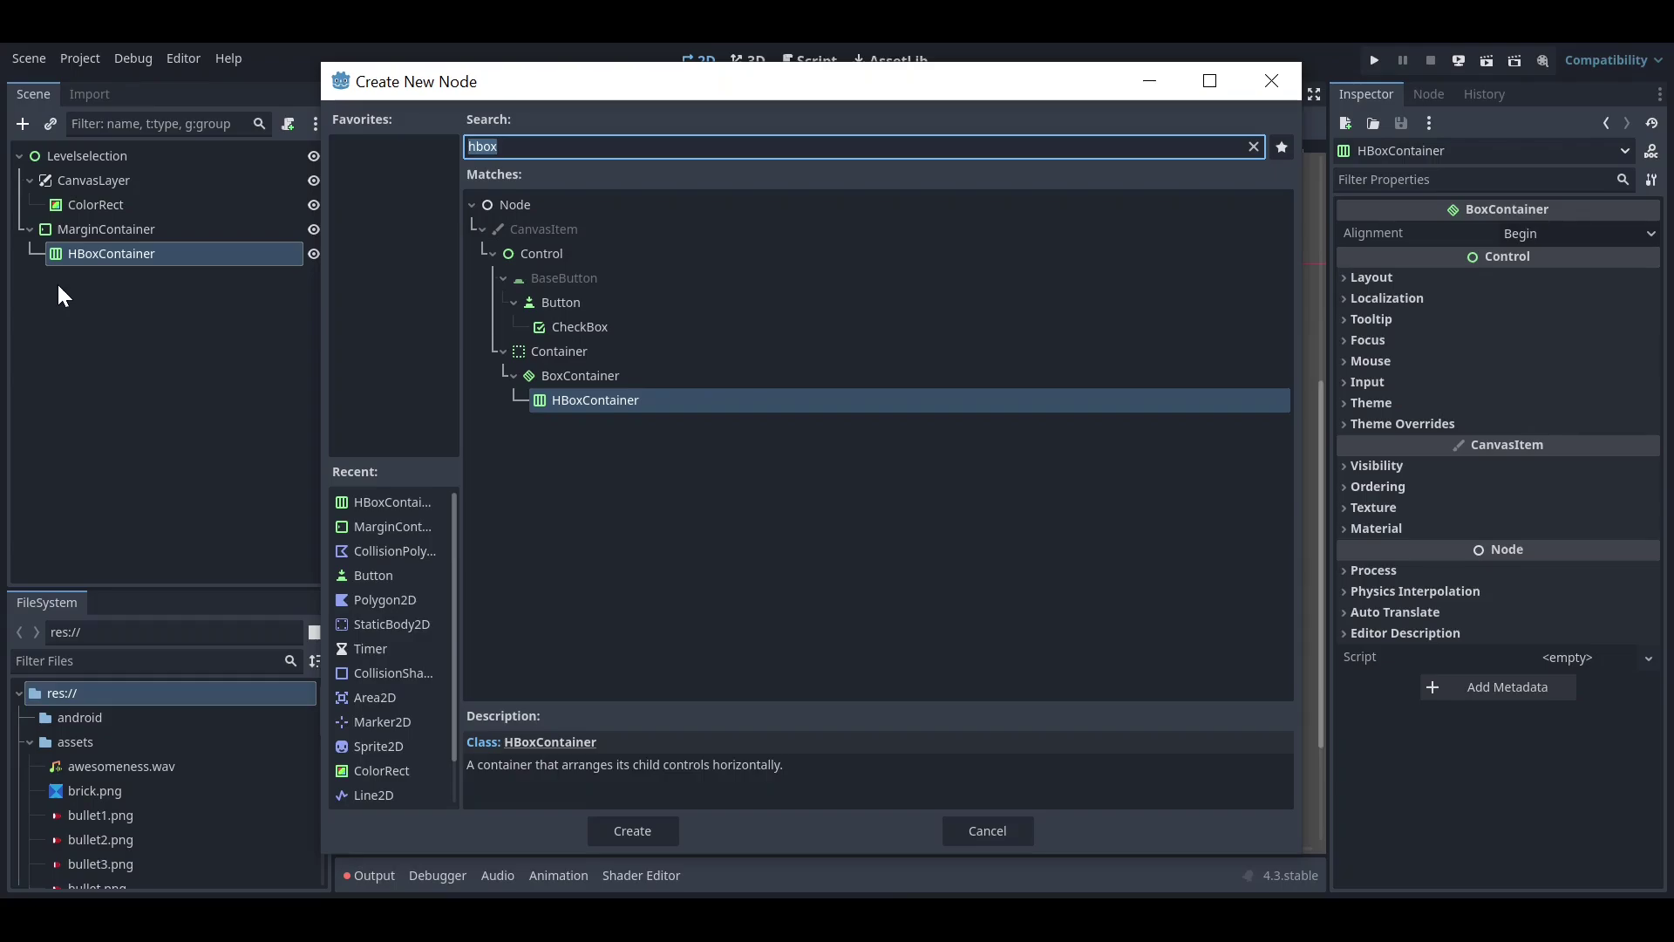
left_click(1274, 80)
left_click(122, 306)
left_click(128, 260)
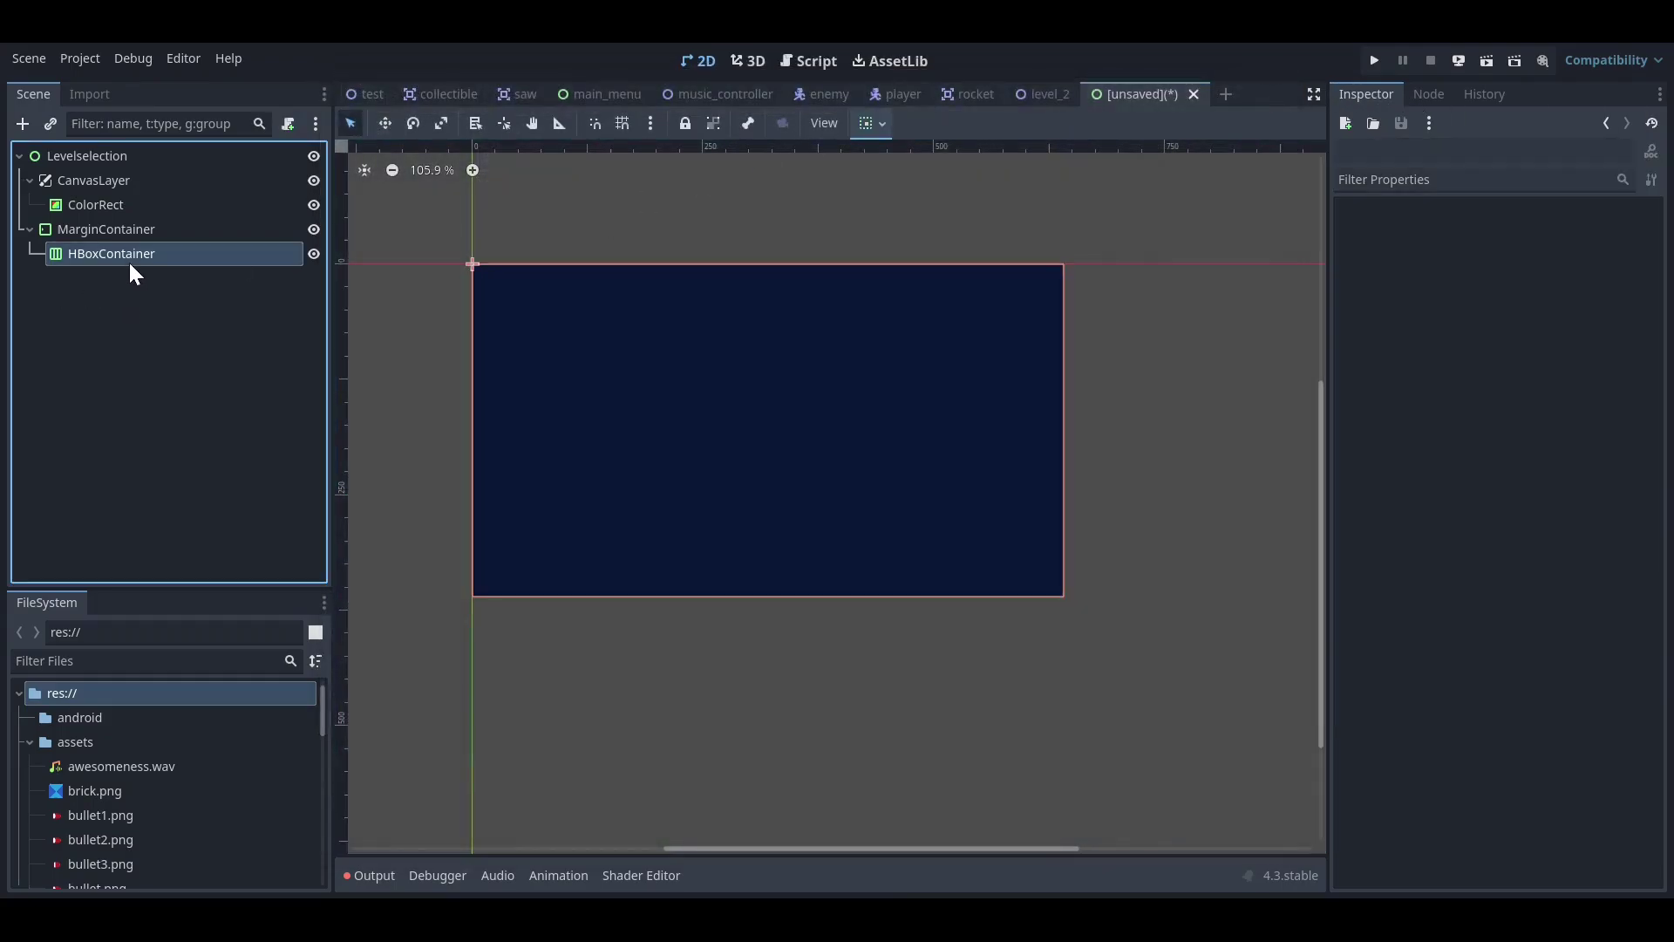
right_click(129, 258)
left_click(68, 275)
left_click(82, 227)
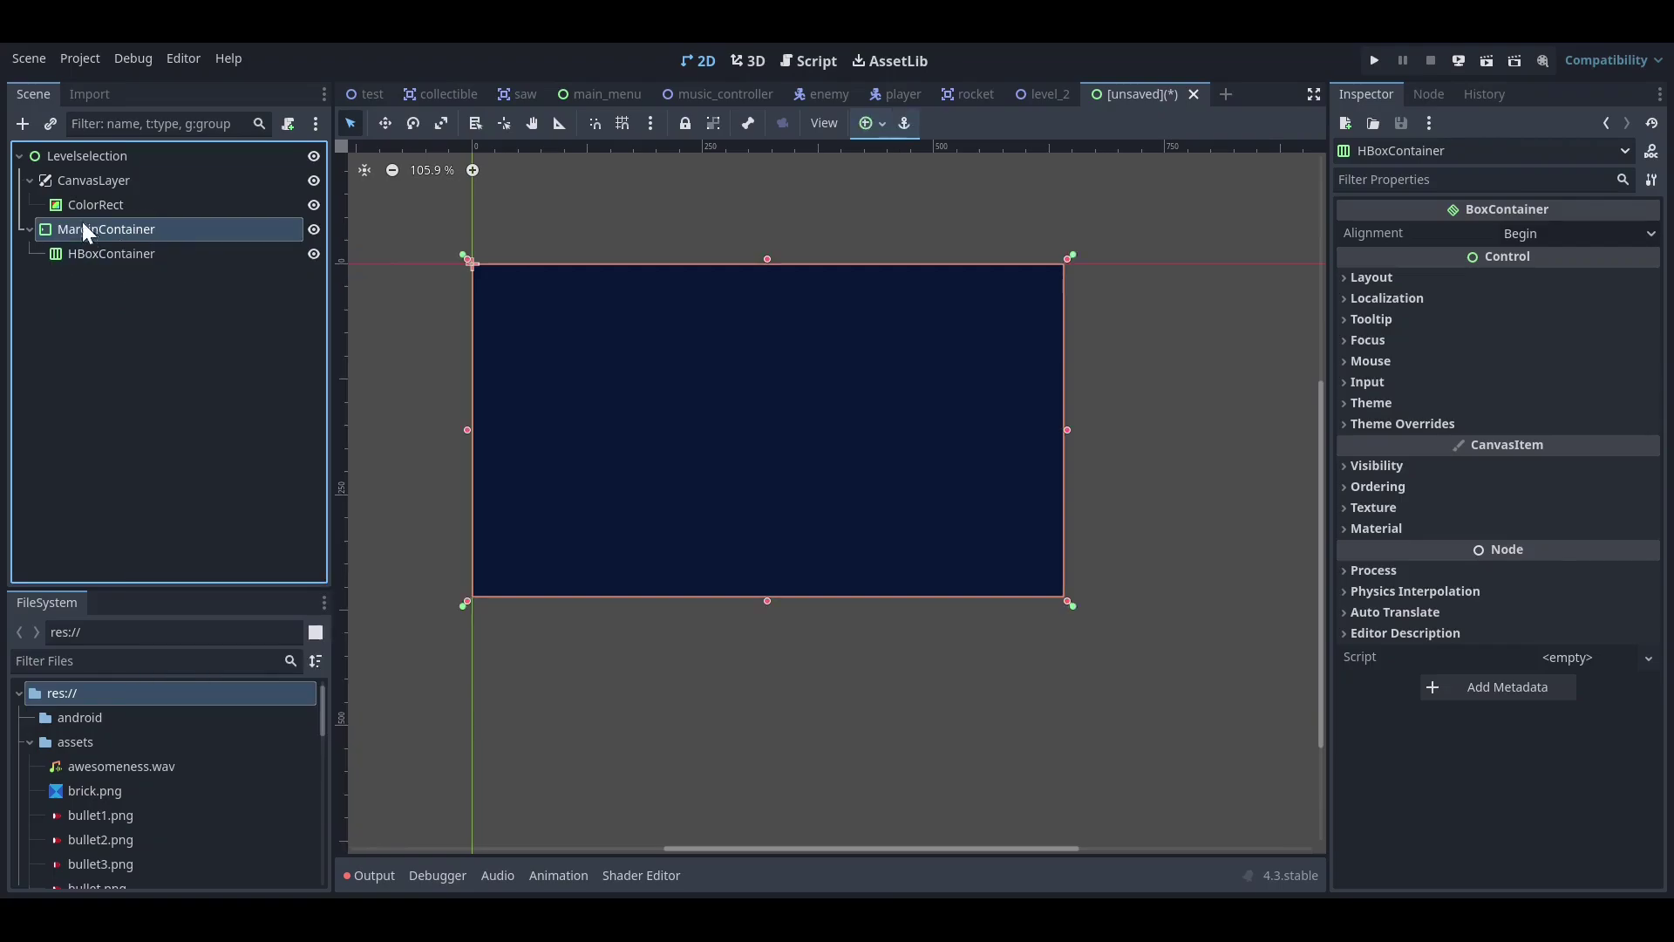
- Add a VBoxContainer under MarginContainer and move the HBoxContainer inside it
left_click(23, 123)
type("vboc")
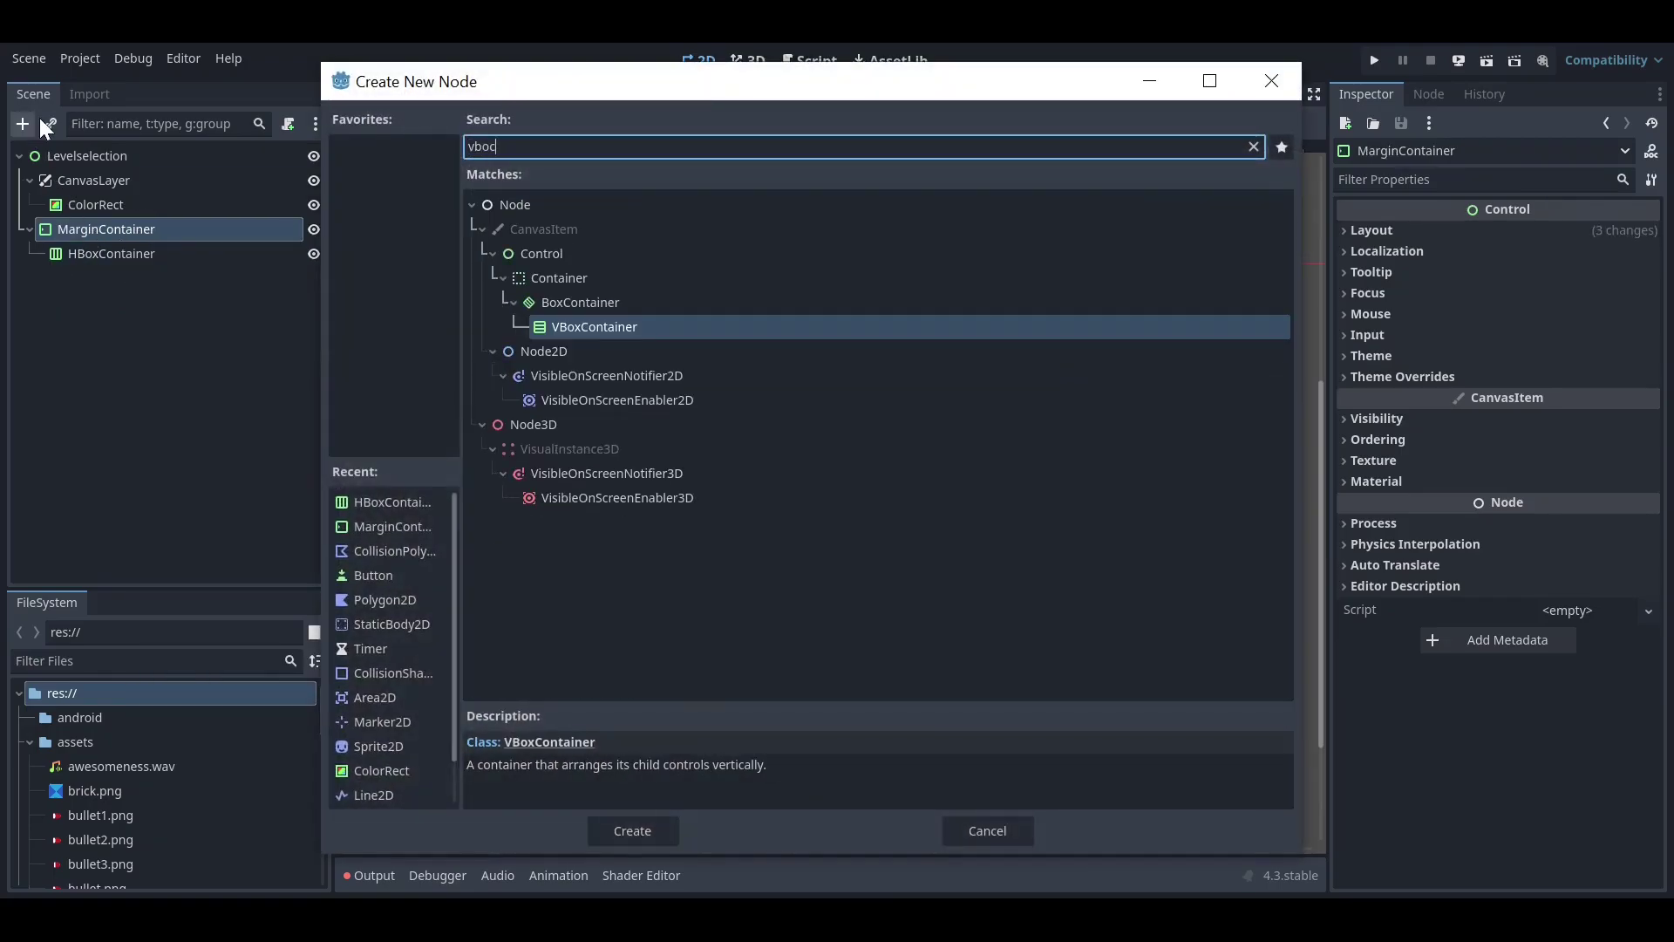
key("Return")
left_click_drag(112, 254, 139, 283)
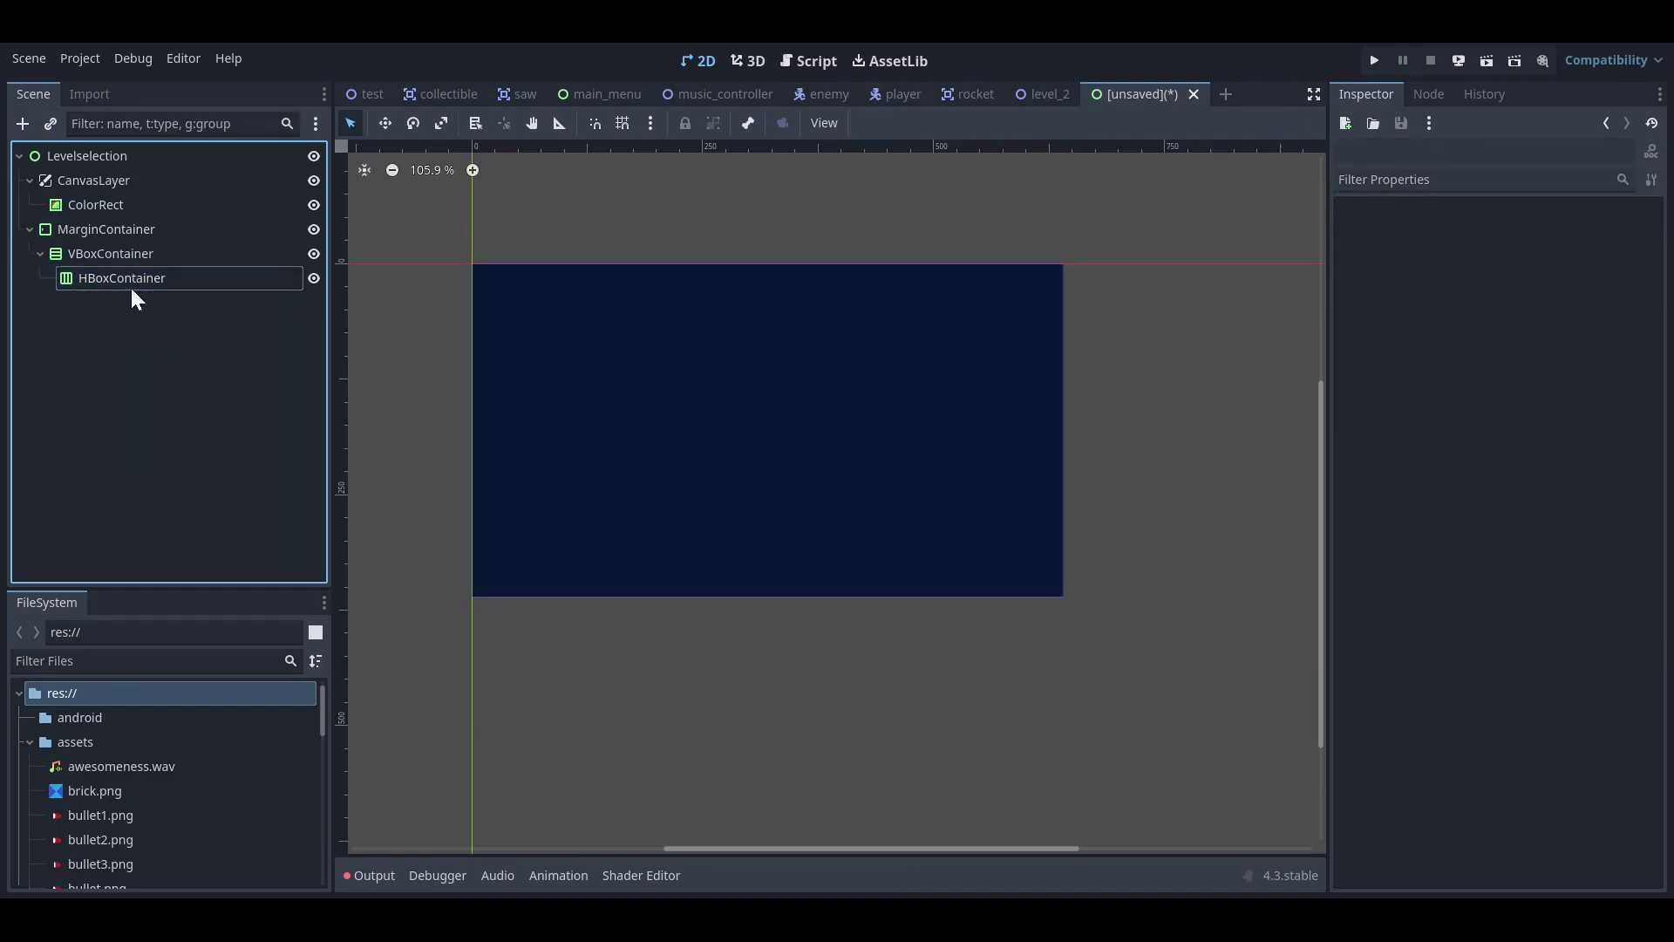
- Inspect the VBoxContainer and HBoxContainer, selecting HBoxContainer as the parent for a new node
left_click(115, 254)
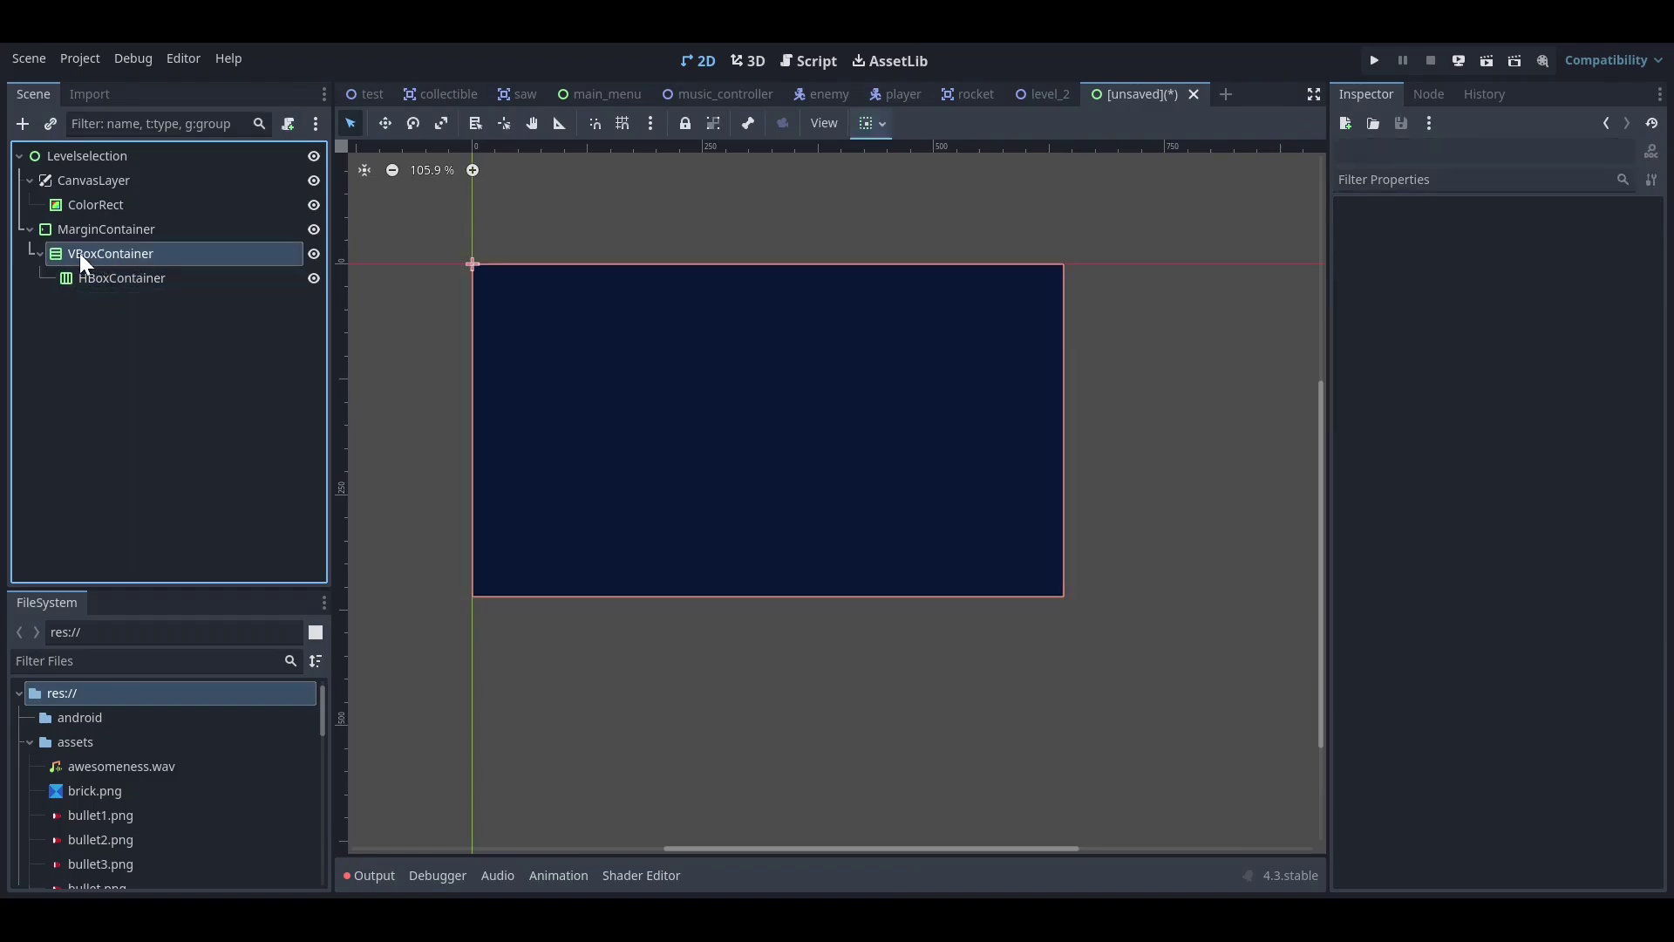
left_click(126, 281)
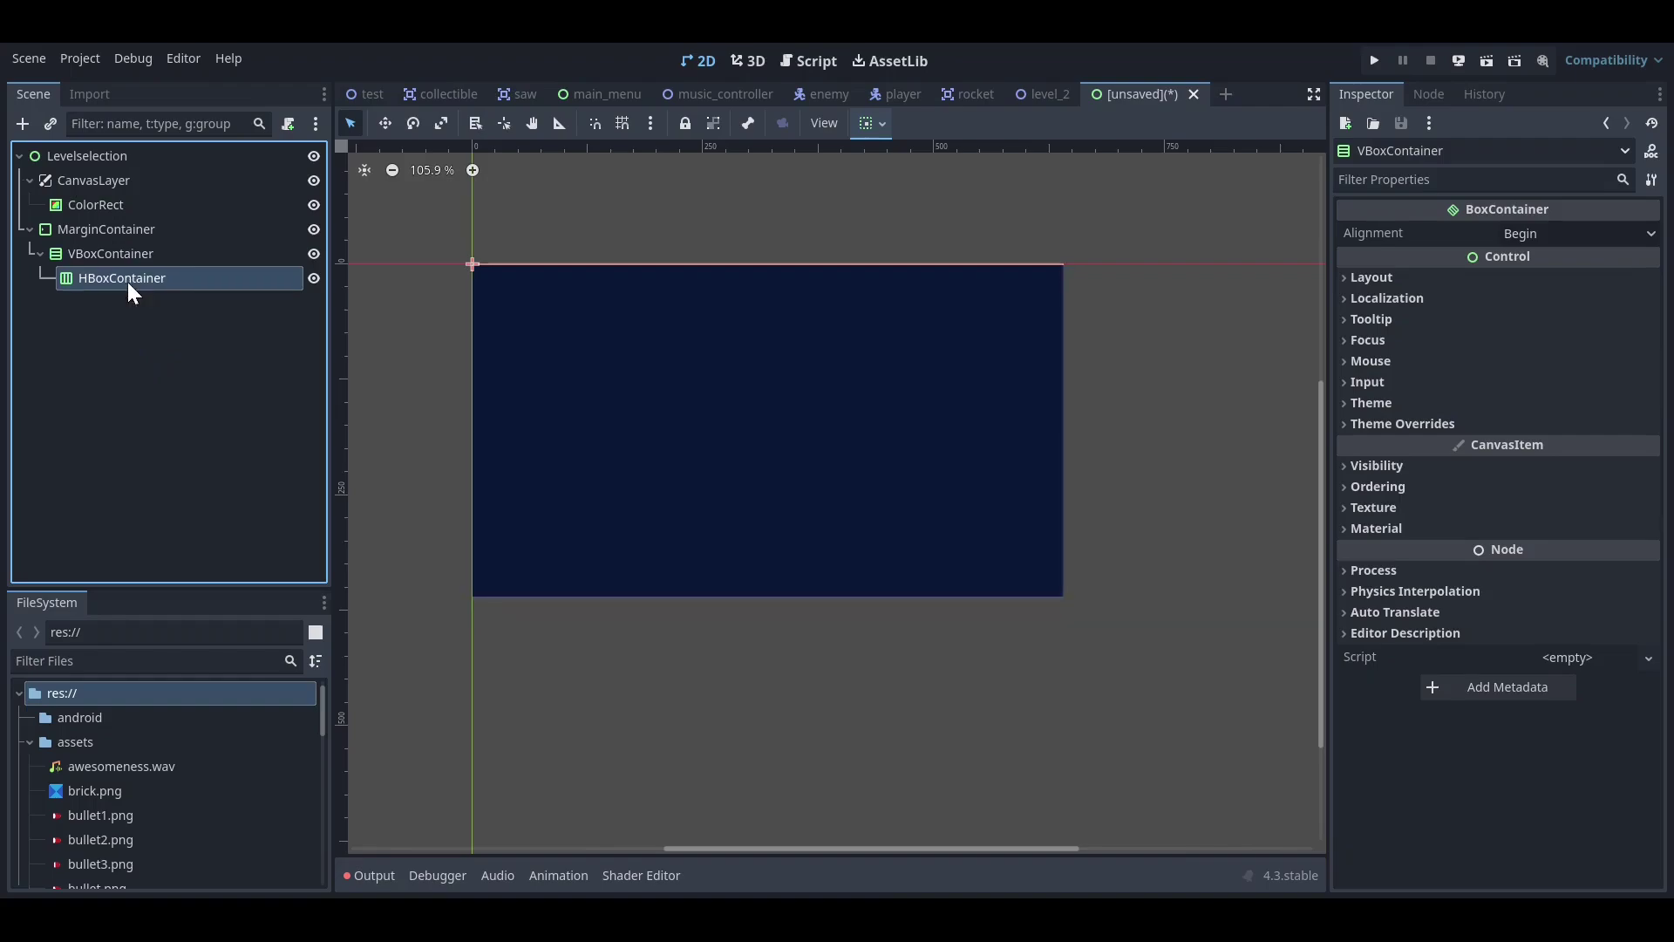
left_click(113, 252)
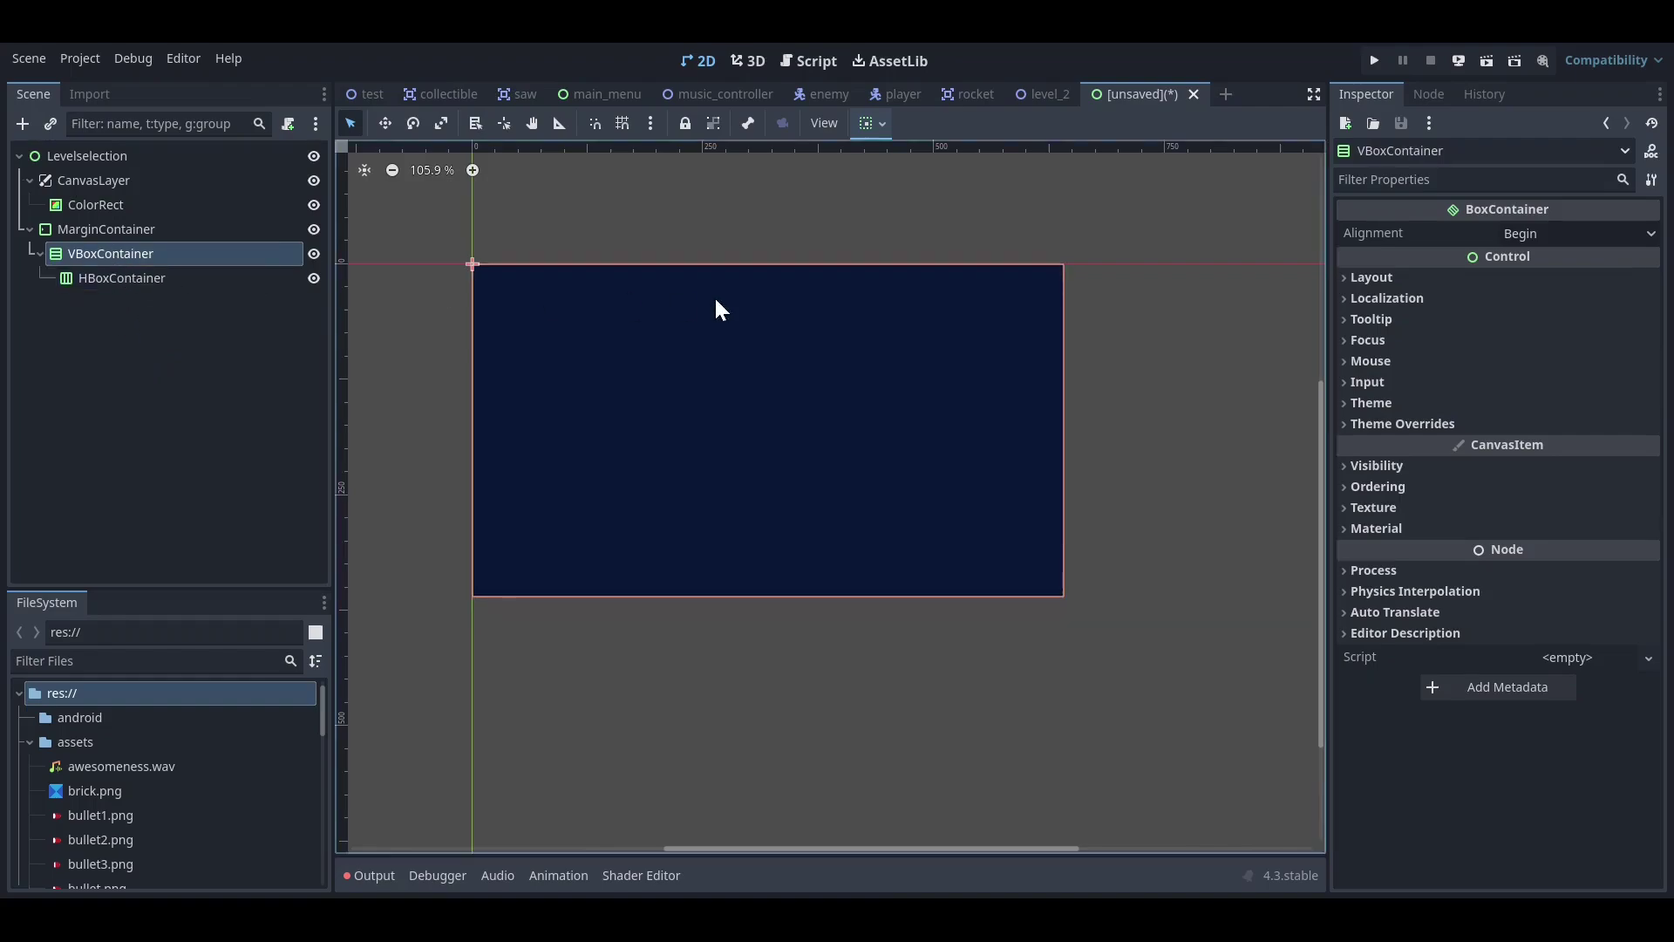
left_click(178, 280)
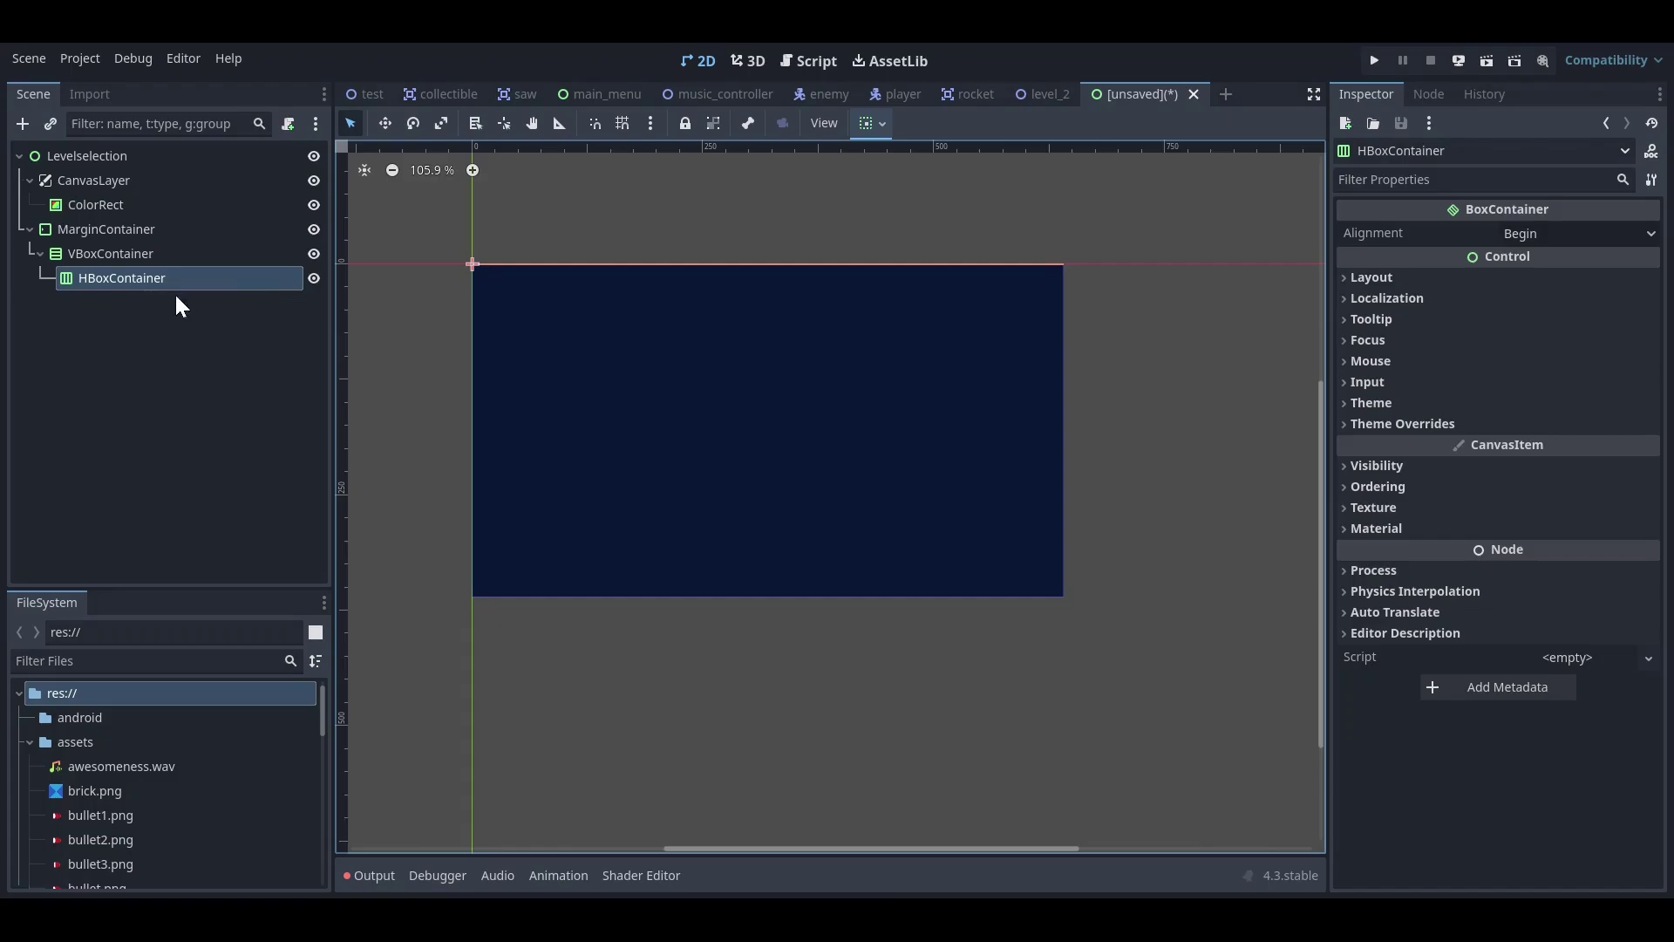
left_click(24, 124)
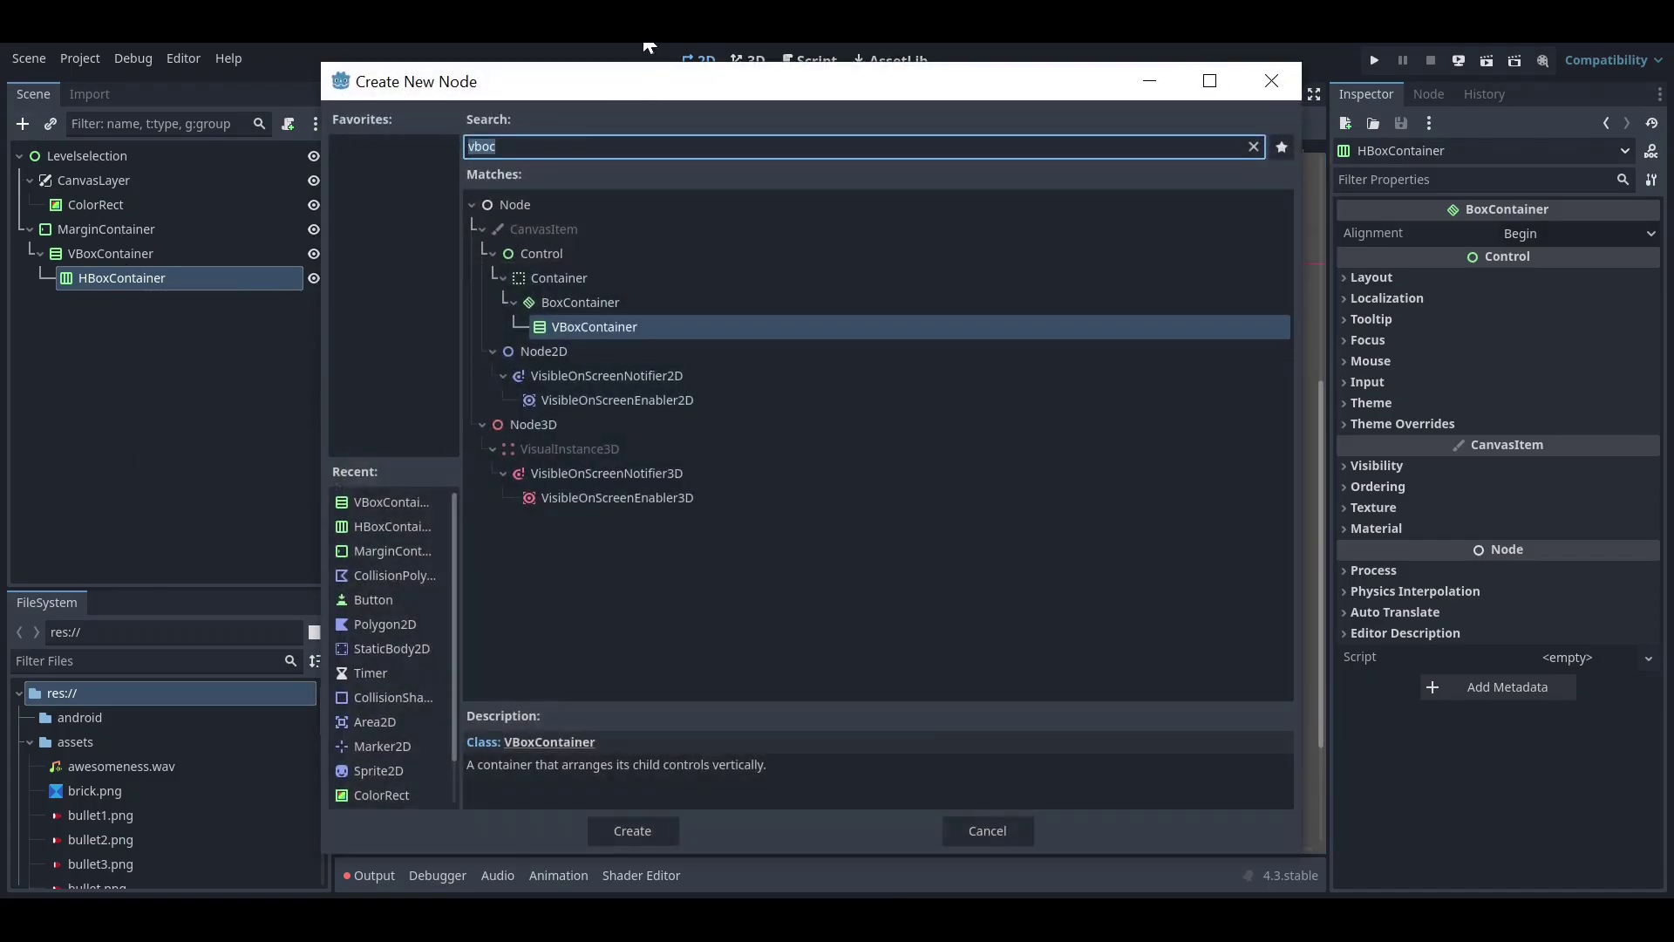
- Search 'button' and add a Button node under the HBoxContainer
left_click_drag(633, 88, 647, 84)
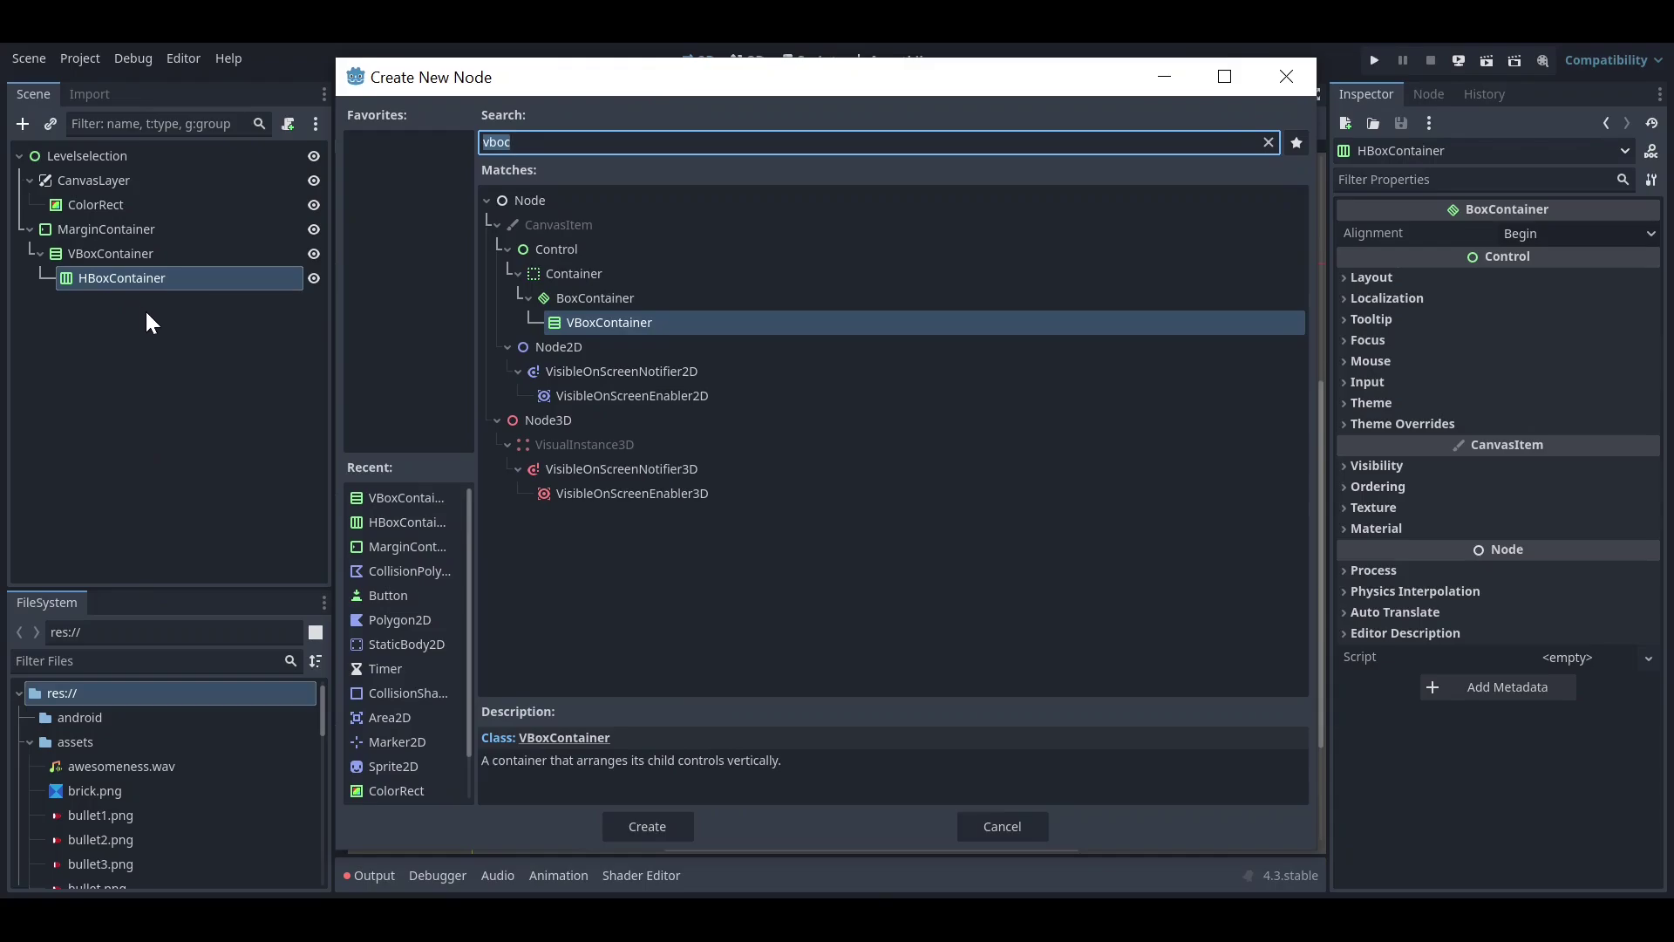
type("button")
key("Escape")
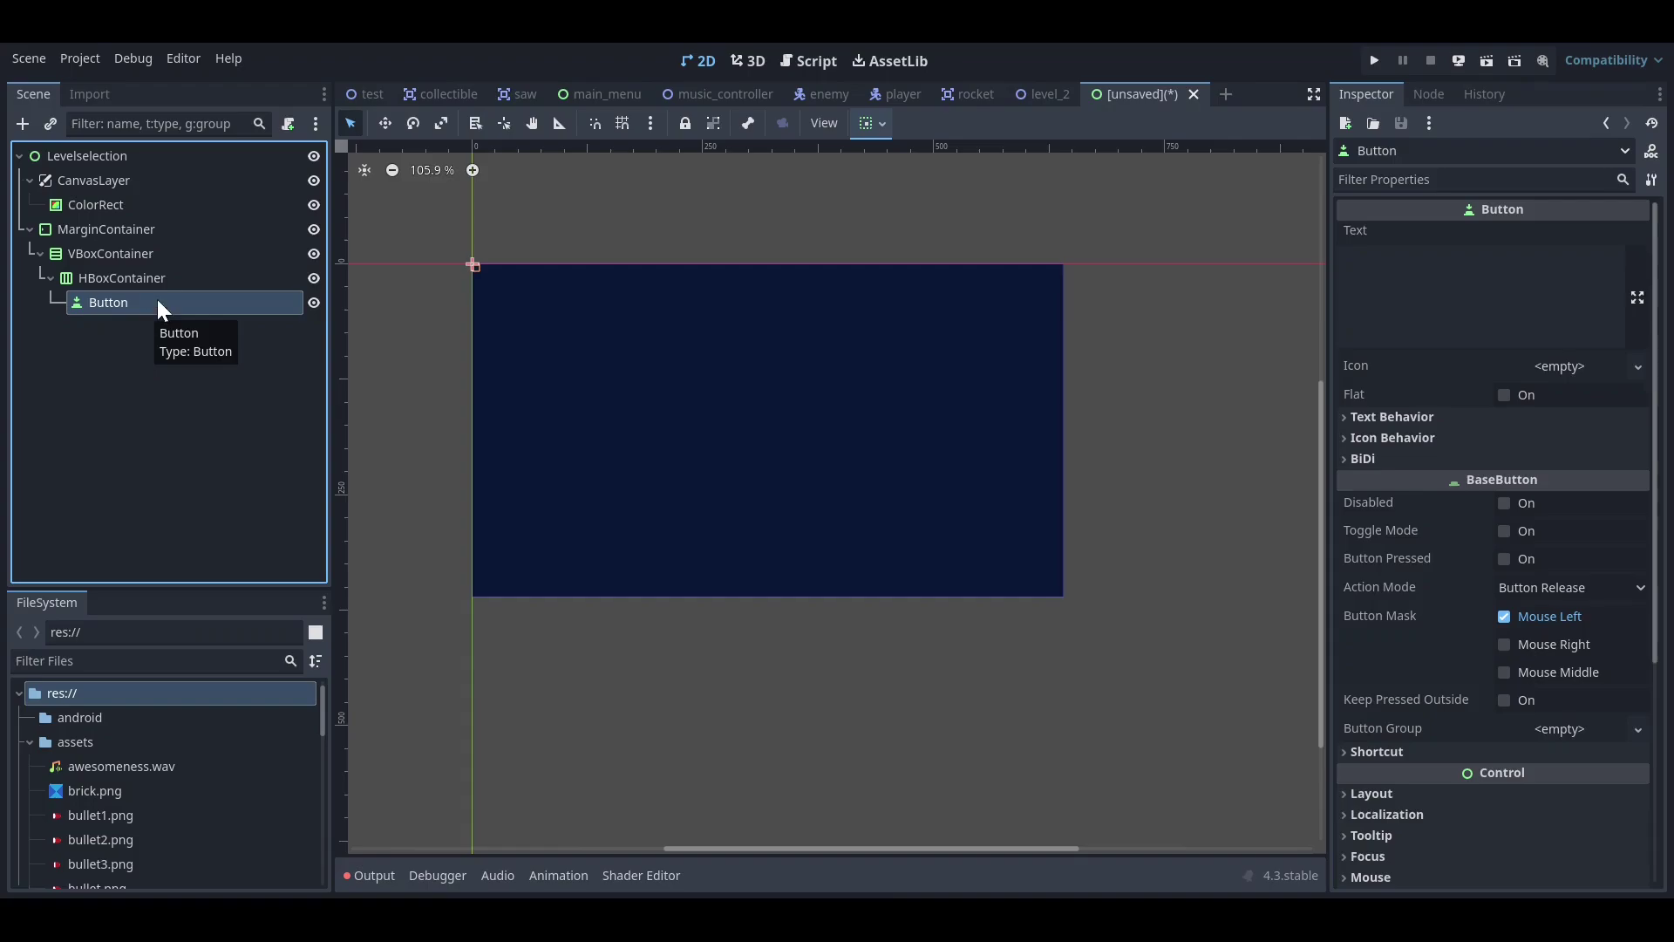
scroll(471, 257, "up", 2)
scroll(476, 266, "down", 1)
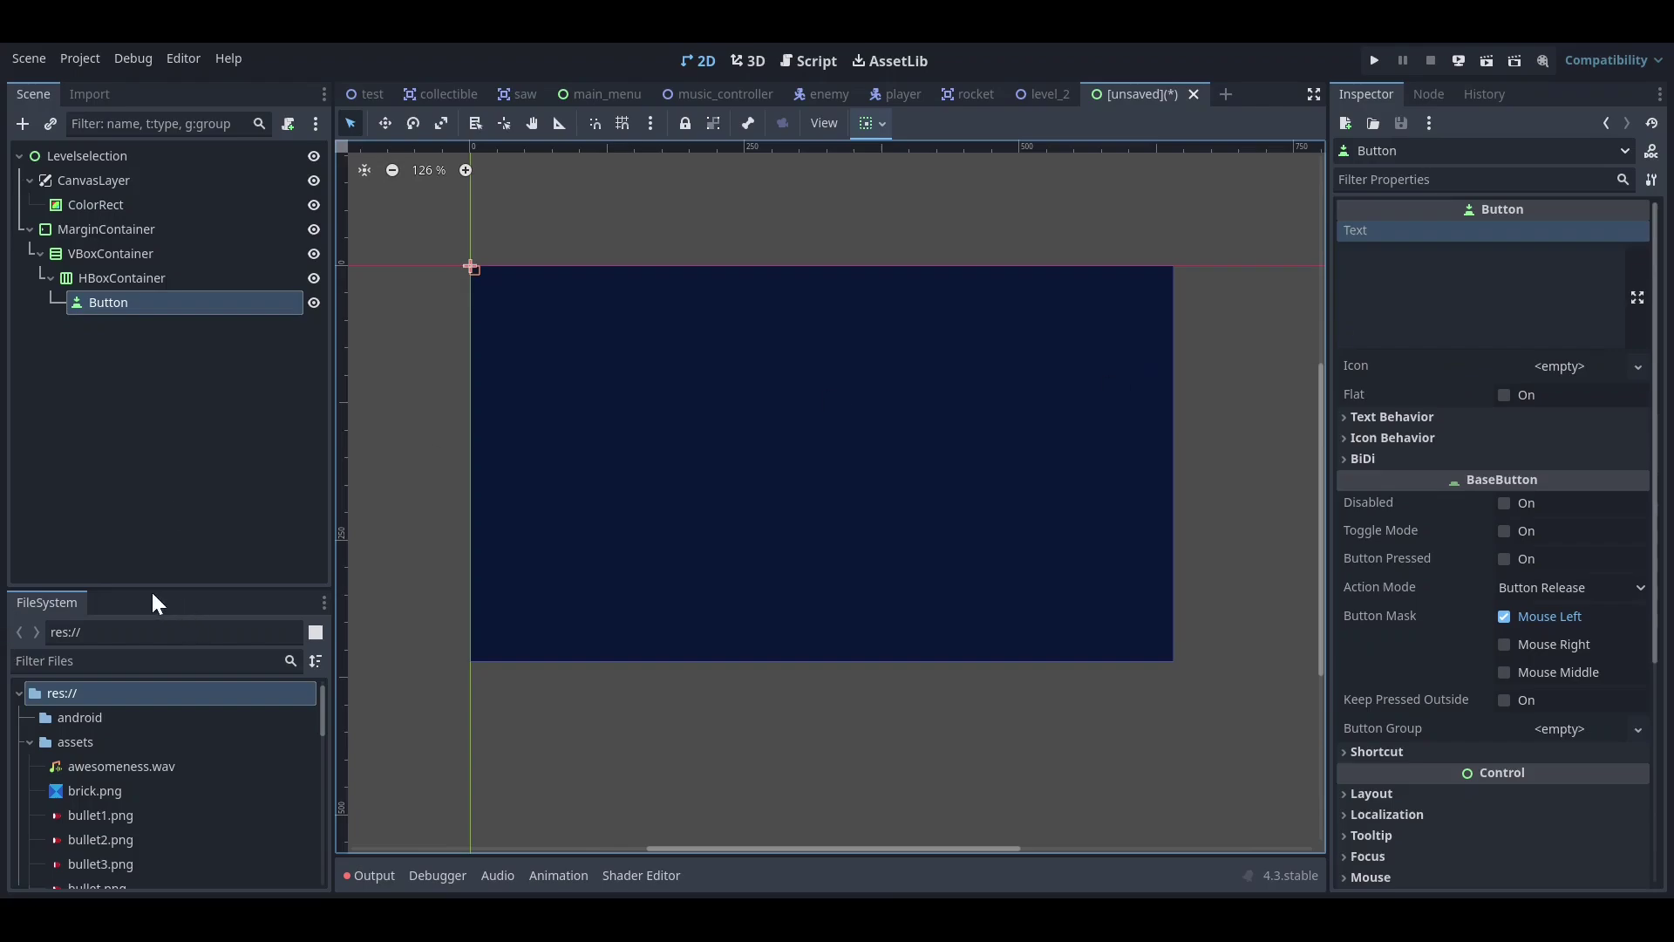
- Set the Button's text to 1 and its font override to Dokdo-Regular.ttf
left_click_drag(148, 588, 153, 473)
left_click(1345, 320)
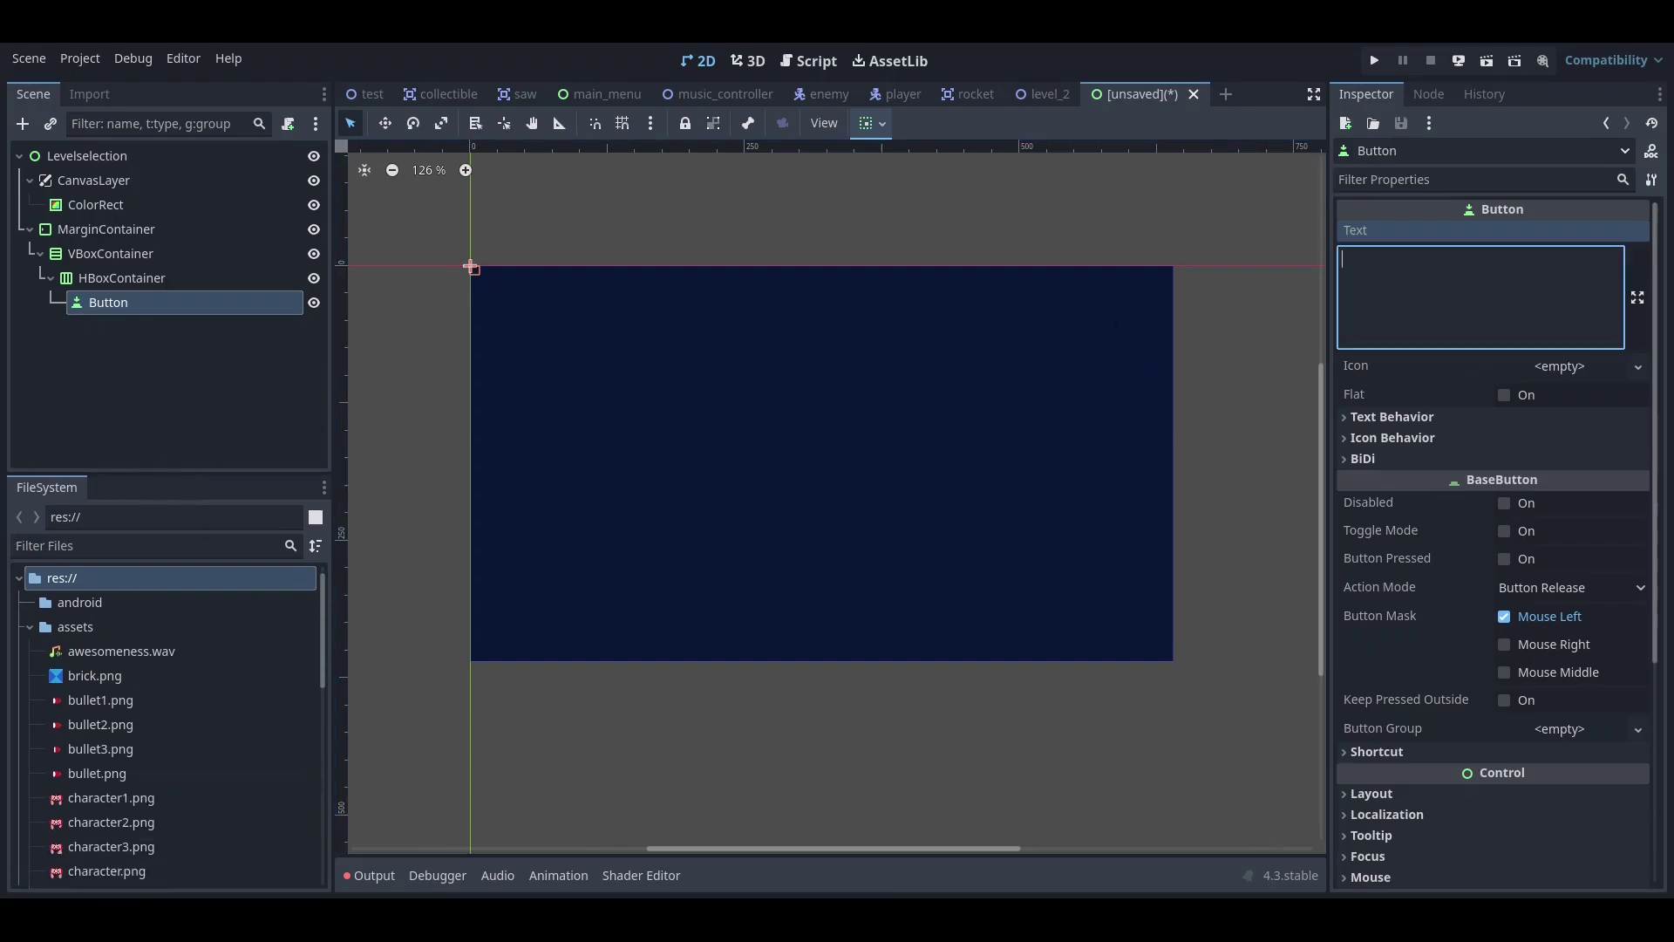
type("1")
scroll(1458, 480, "down", 5)
scroll(1404, 558, "down", 2)
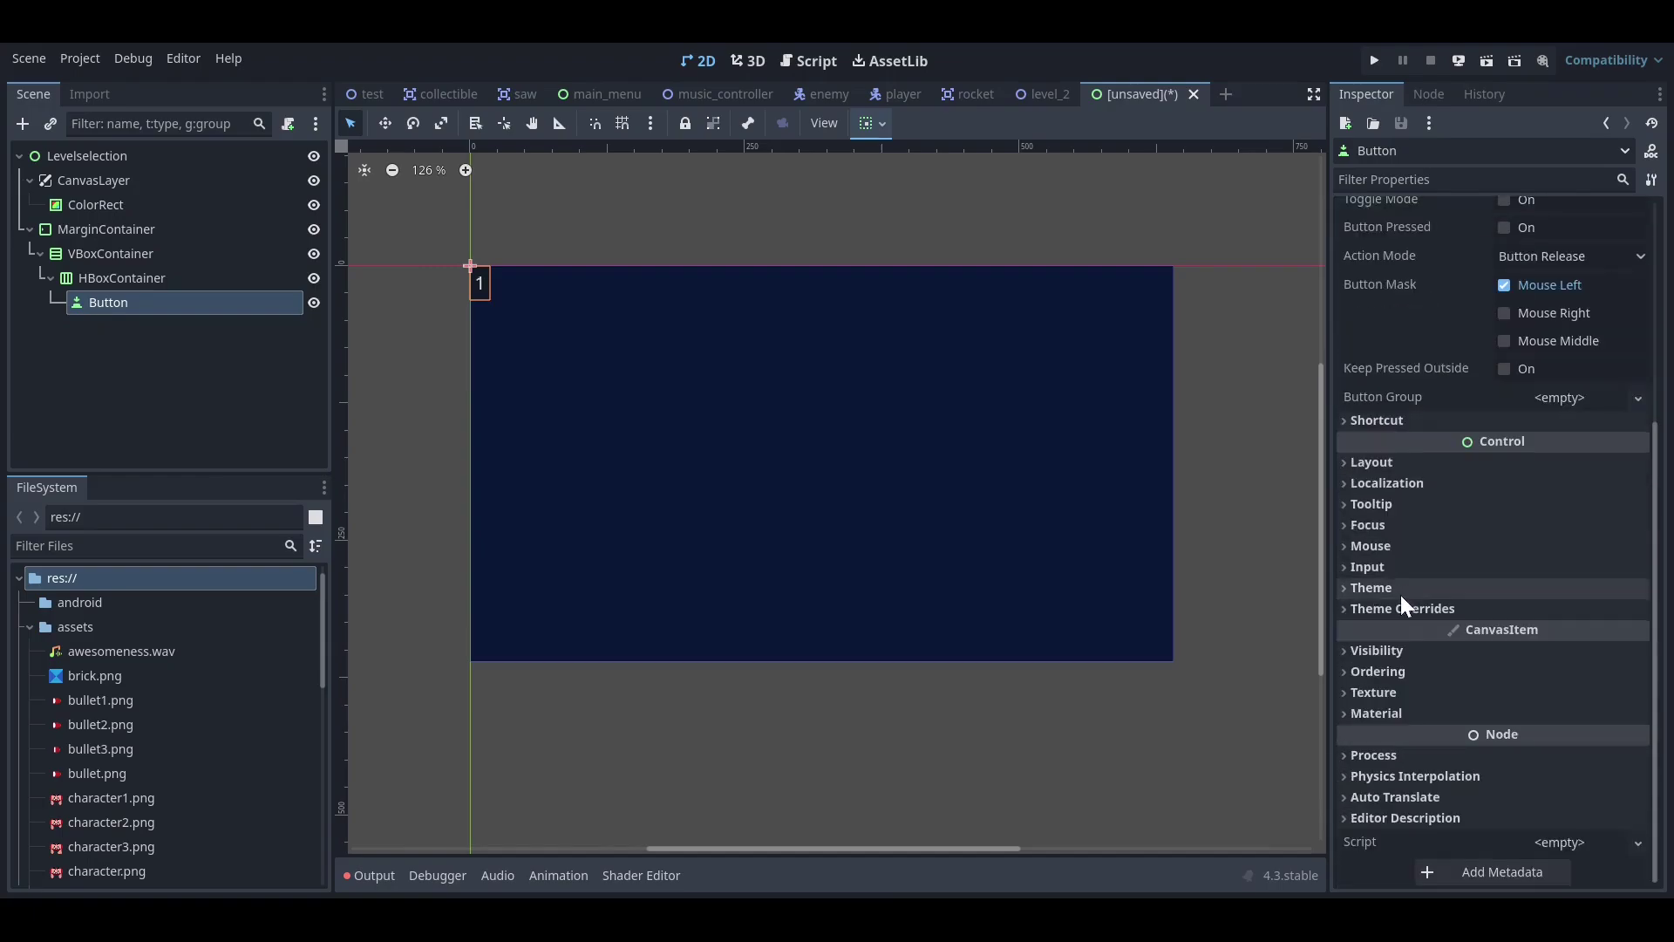
left_click(1400, 607)
left_click(1399, 684)
scroll(1416, 595, "down", 3)
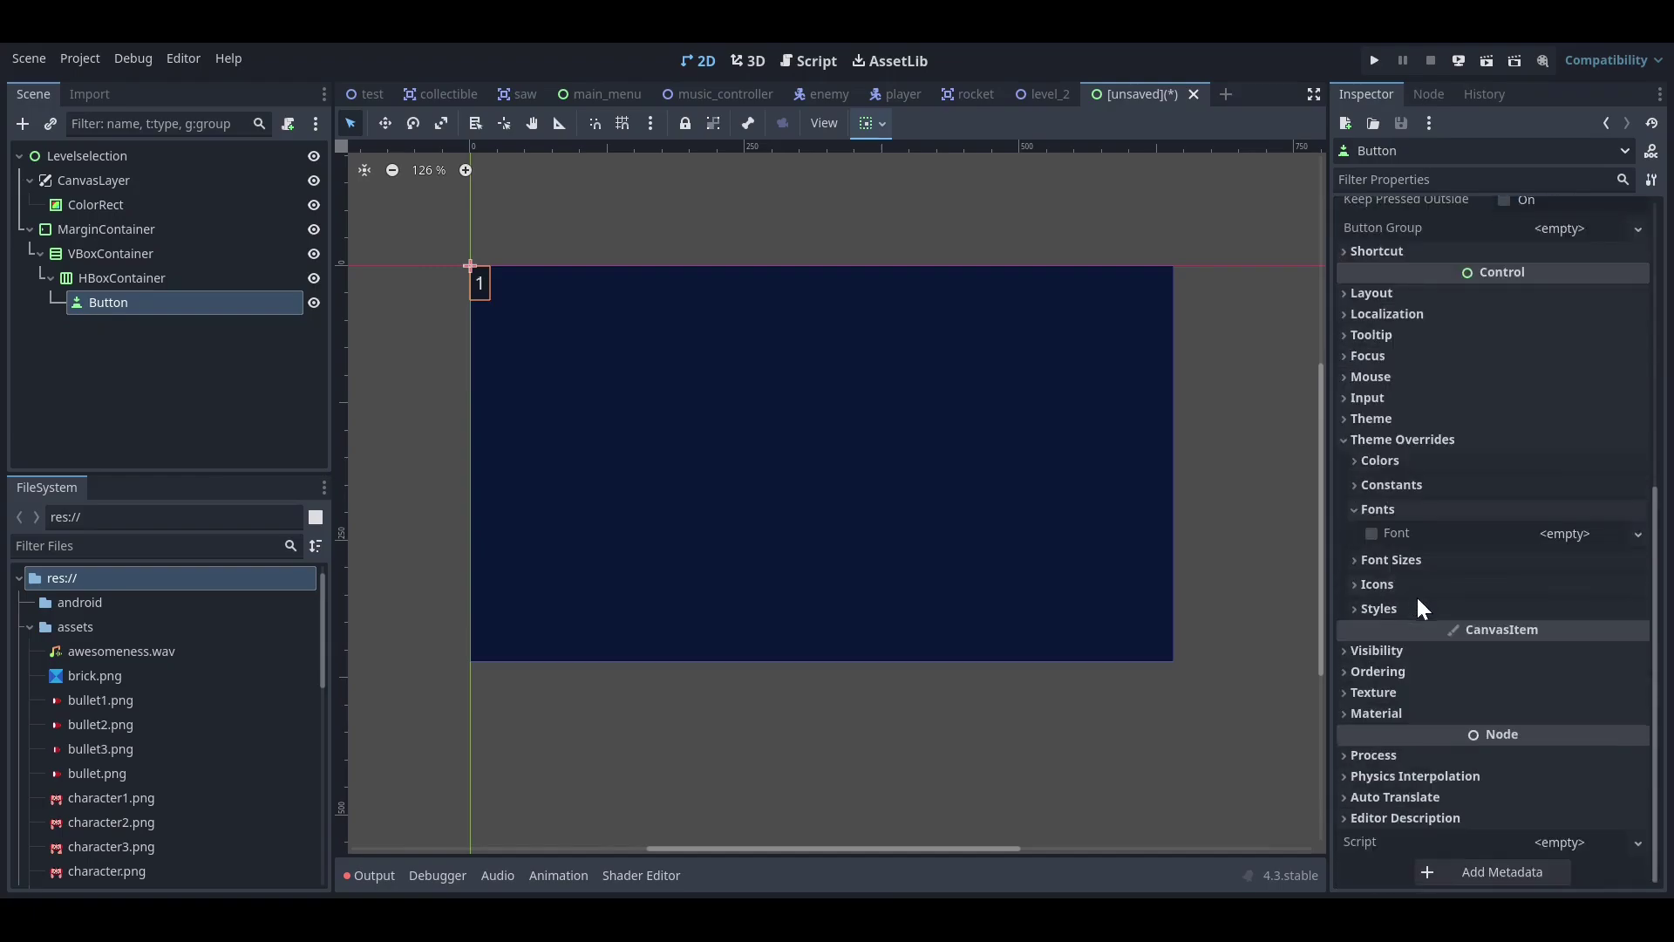
left_click(1374, 535)
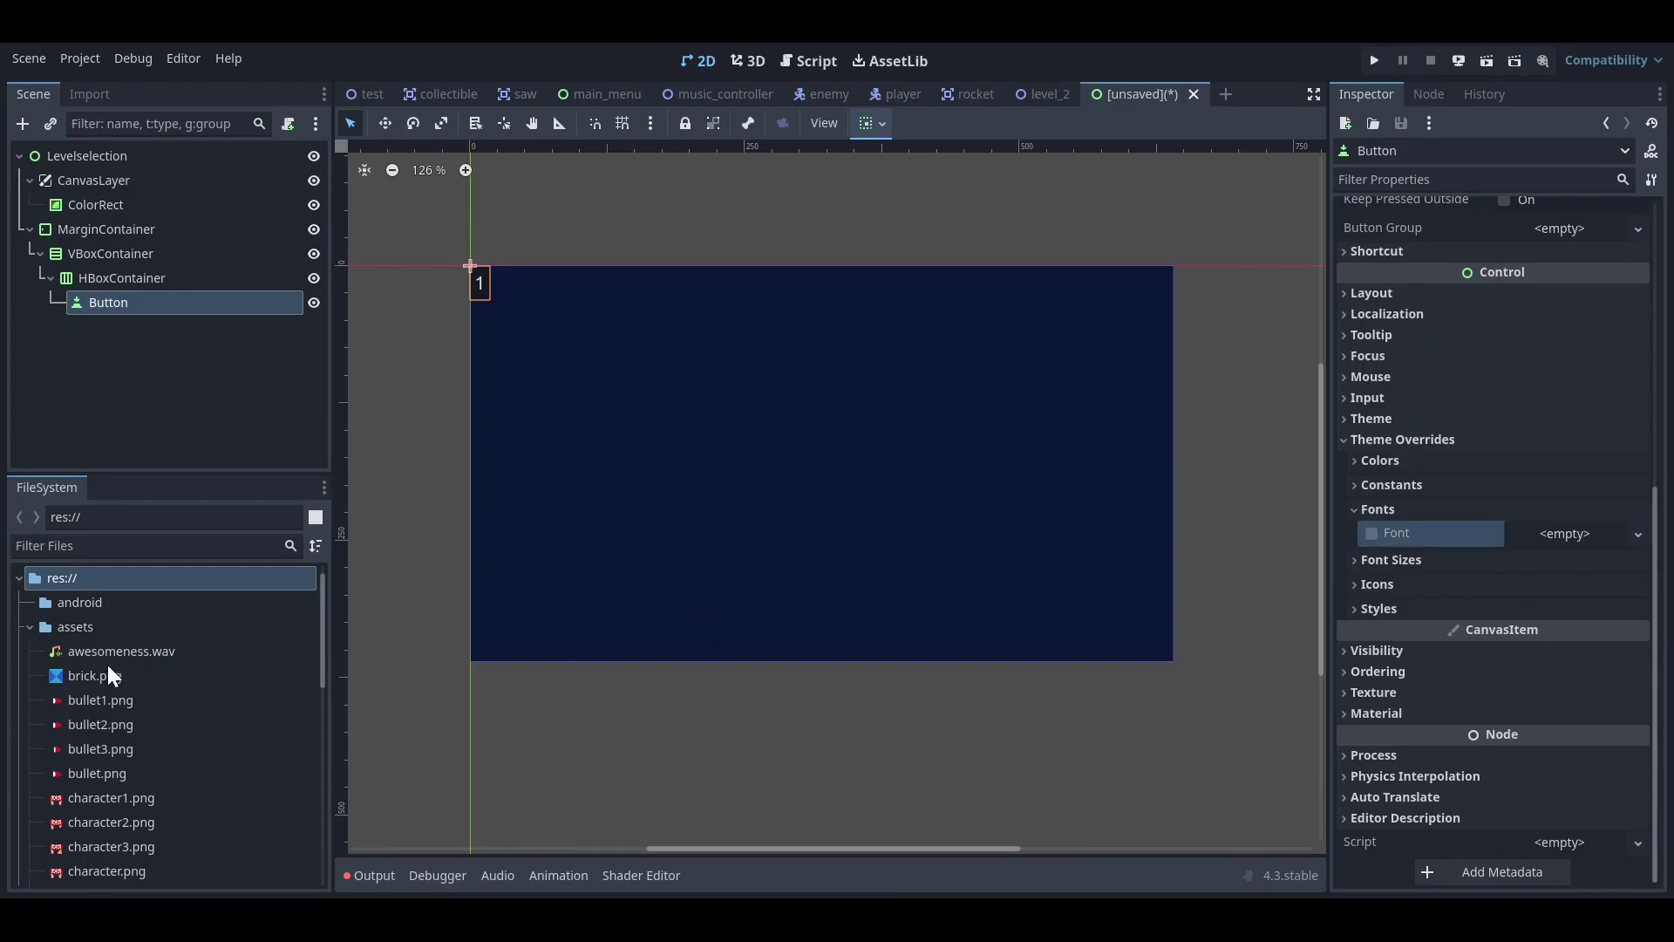
scroll(107, 664, "down", 5)
left_click_drag(91, 724, 1474, 541)
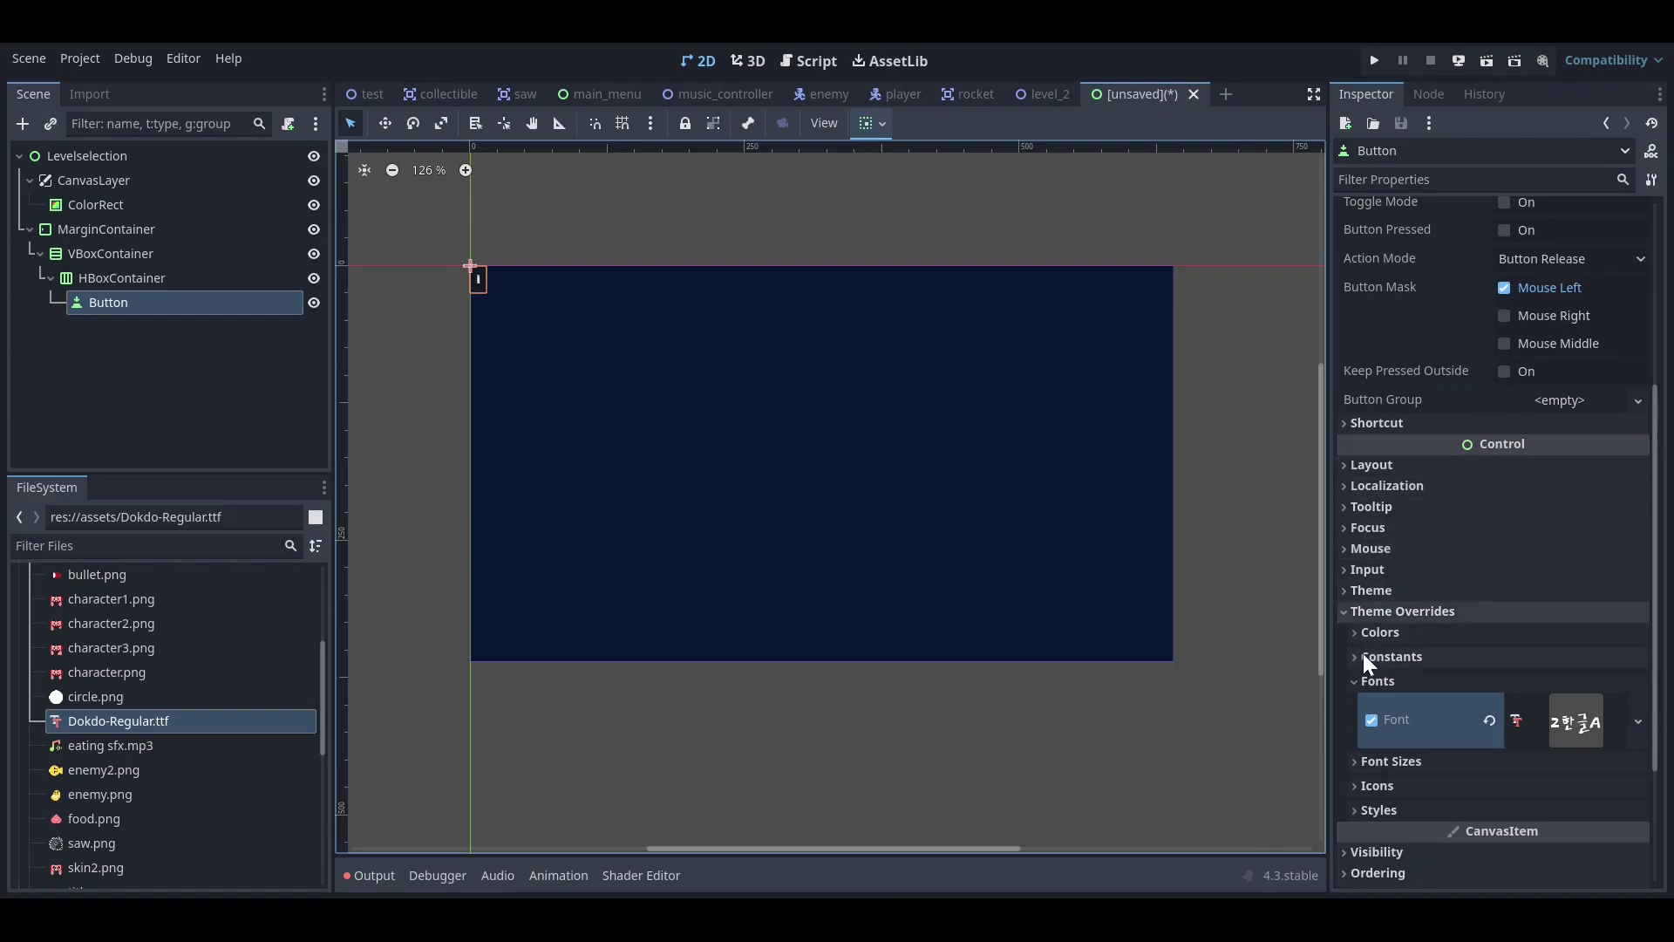
- Override the Button's font colour to red and its font size to 32
scroll(1363, 652, "down", 2)
left_click(1383, 461)
left_click(1400, 626)
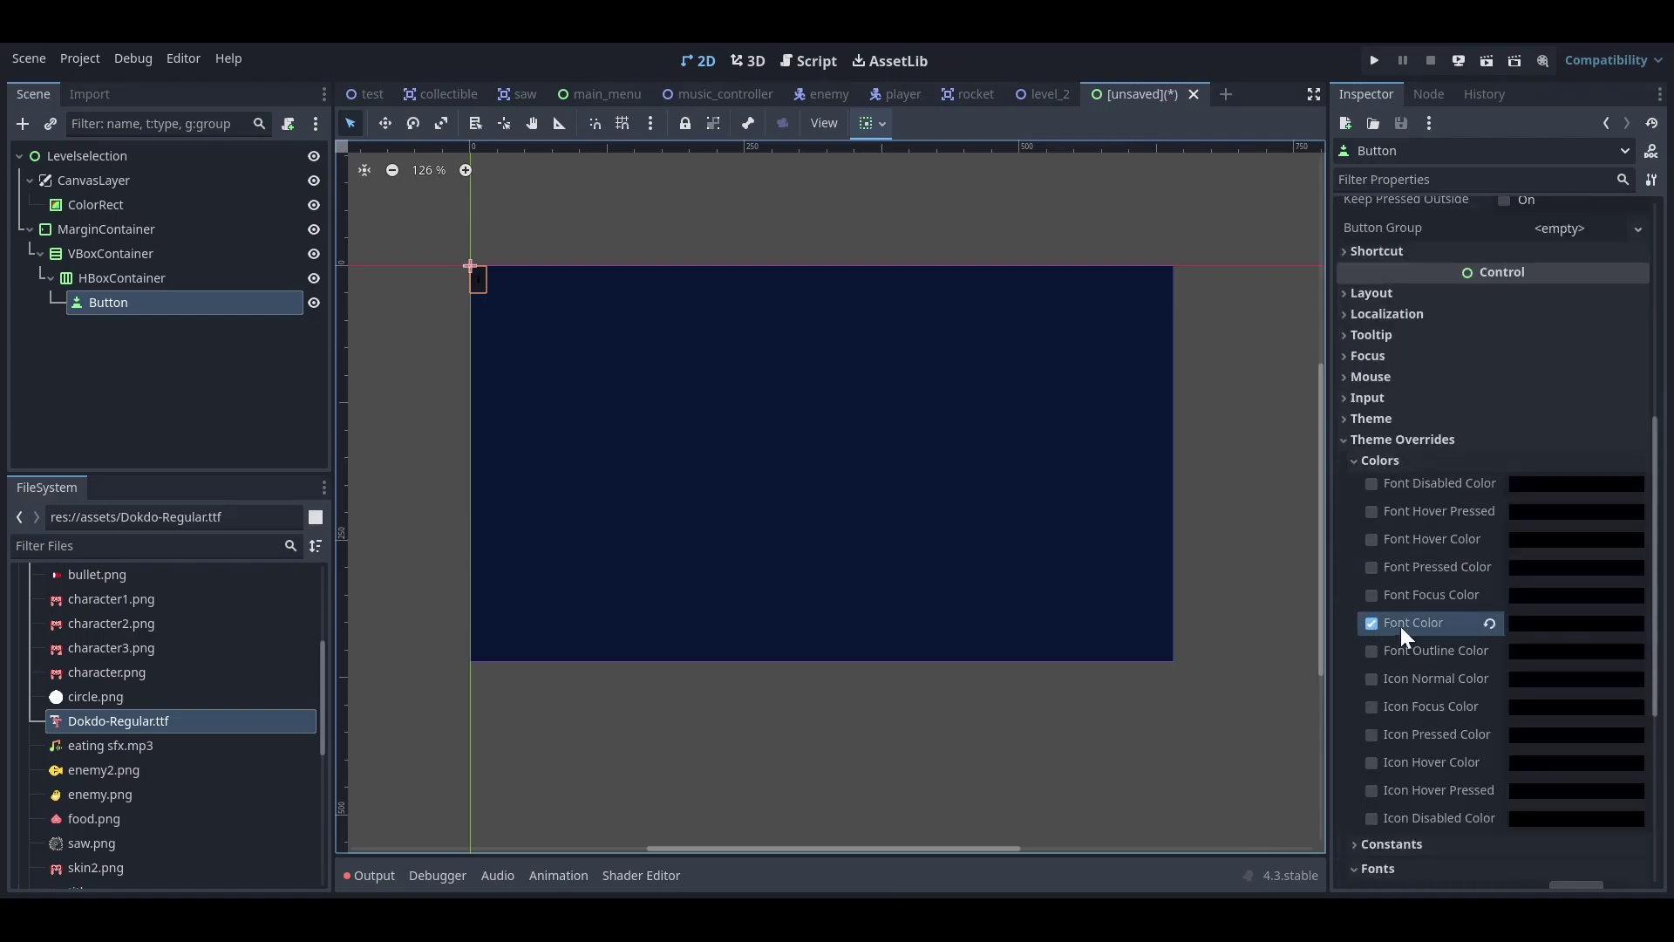
left_click(1546, 627)
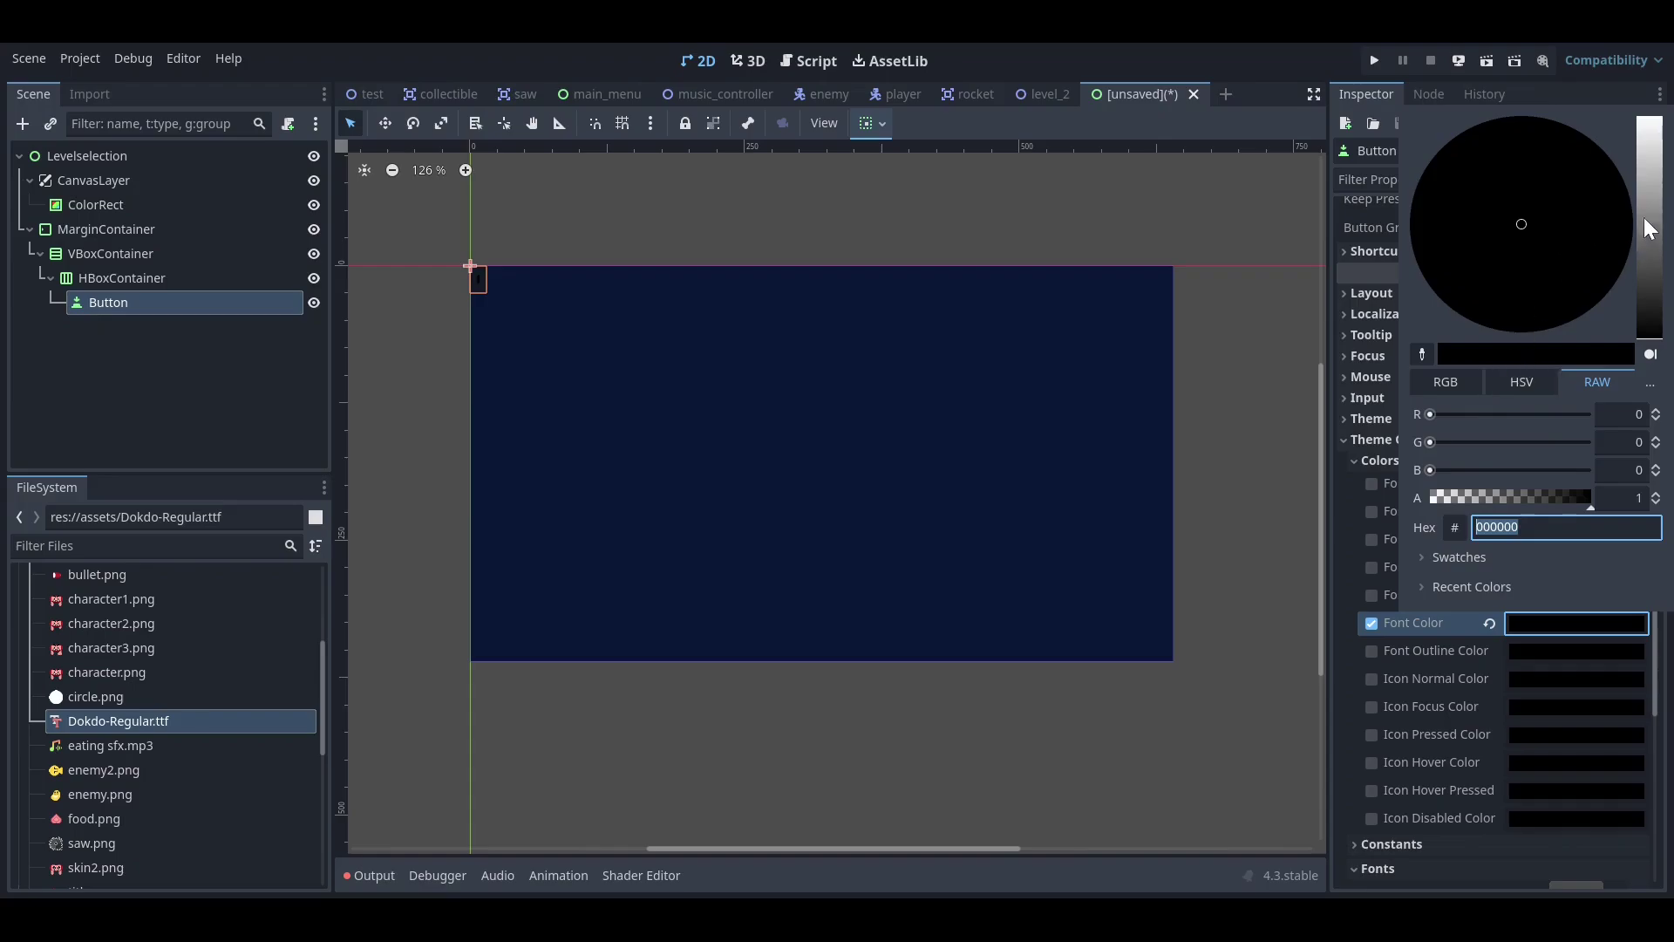
left_click_drag(1648, 225, 1640, 260)
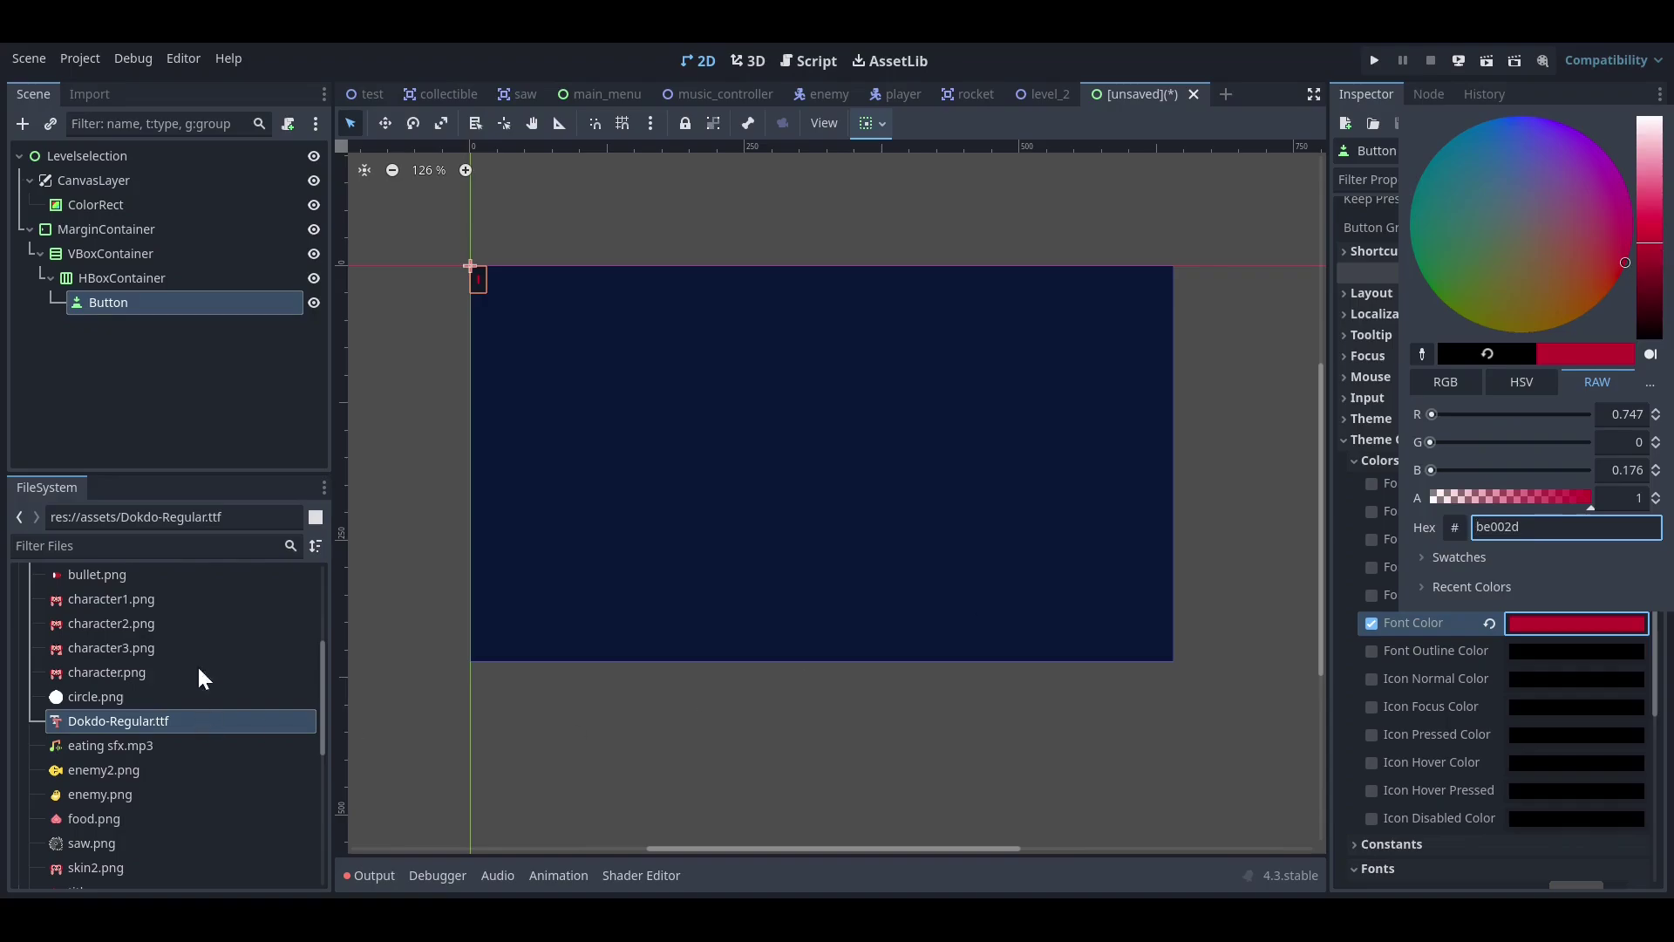
left_click(225, 398)
scroll(1500, 647, "down", 5)
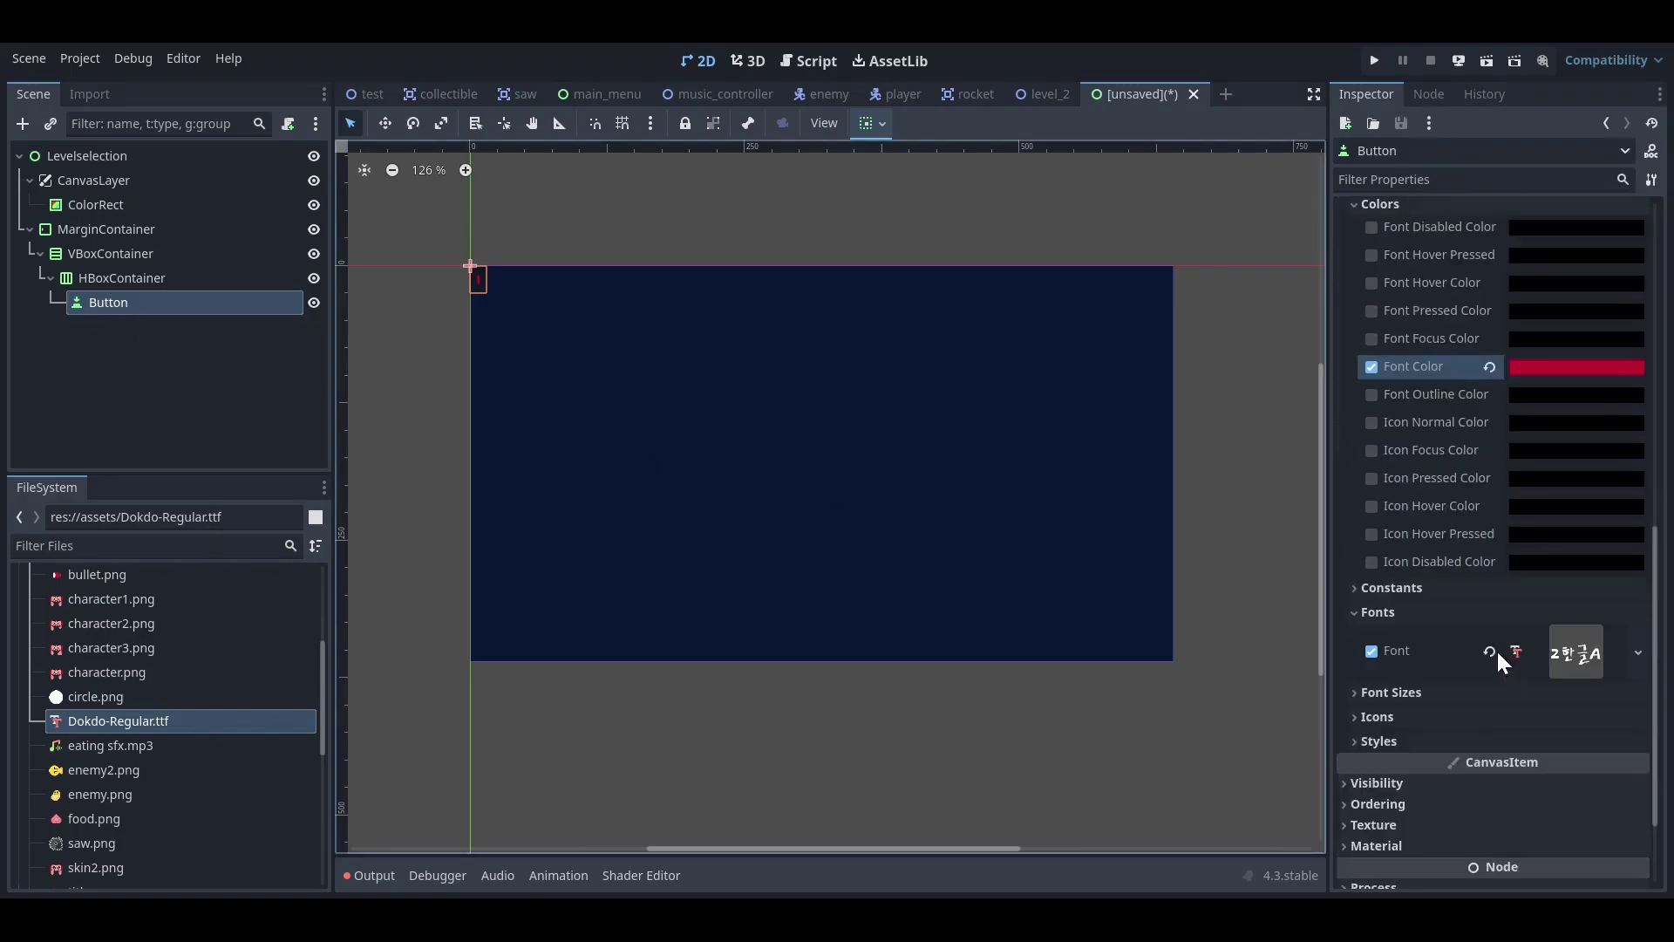
left_click(1394, 560)
left_click(1595, 584)
type("1")
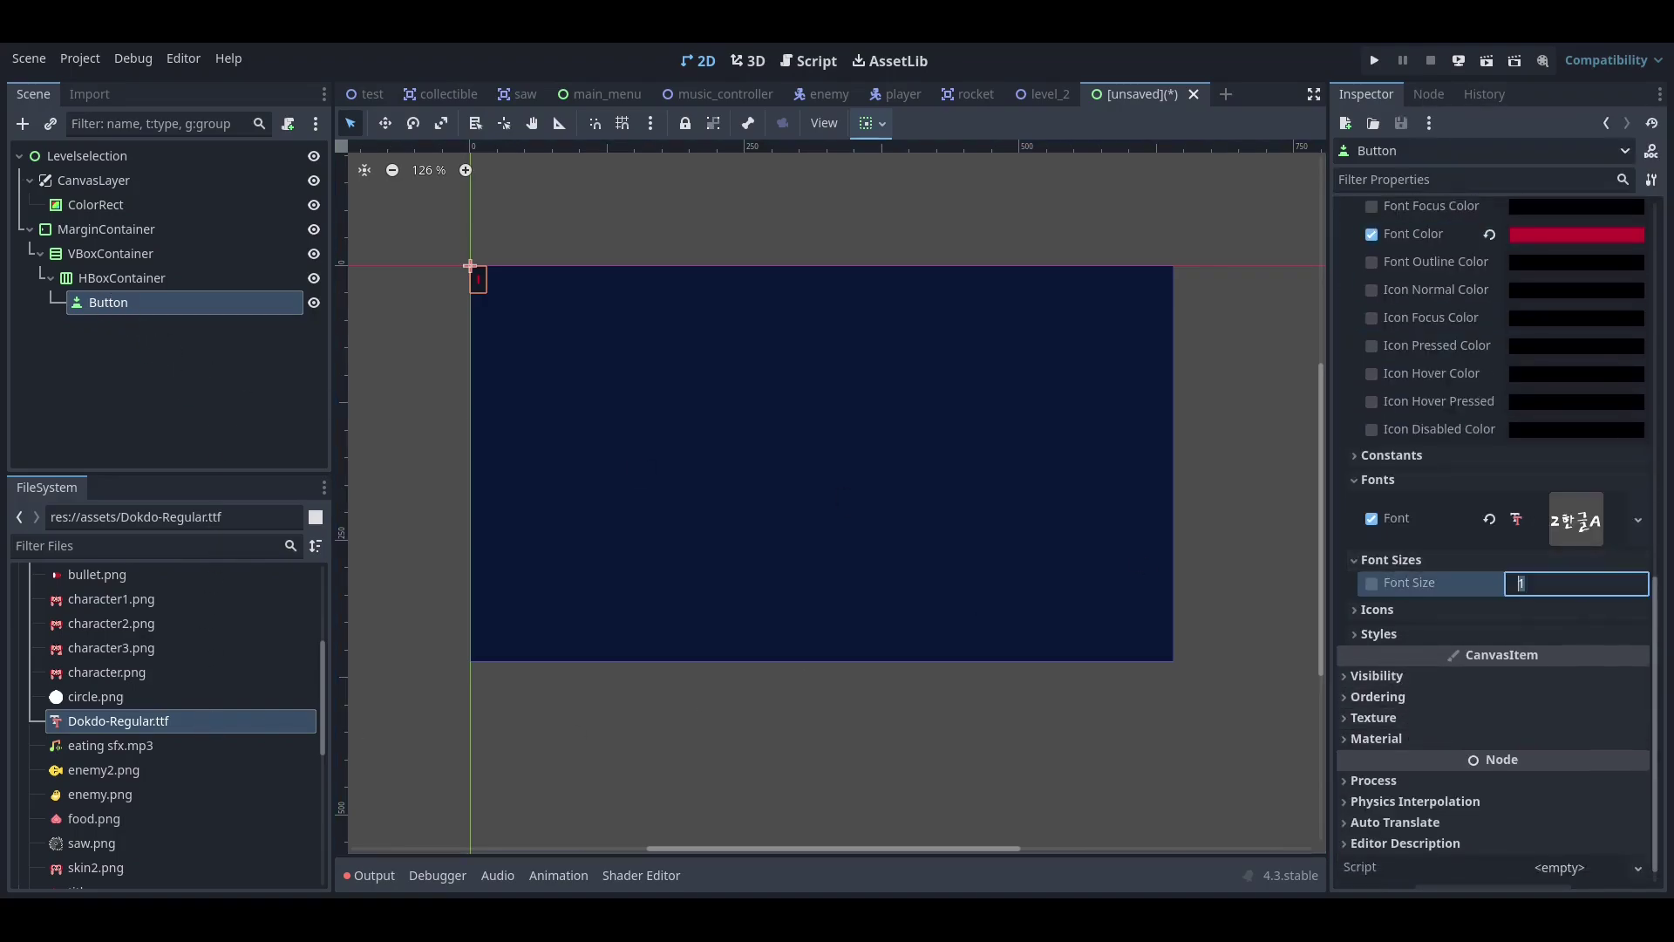
type("8")
key("Return")
scroll(1540, 548, "up", 6)
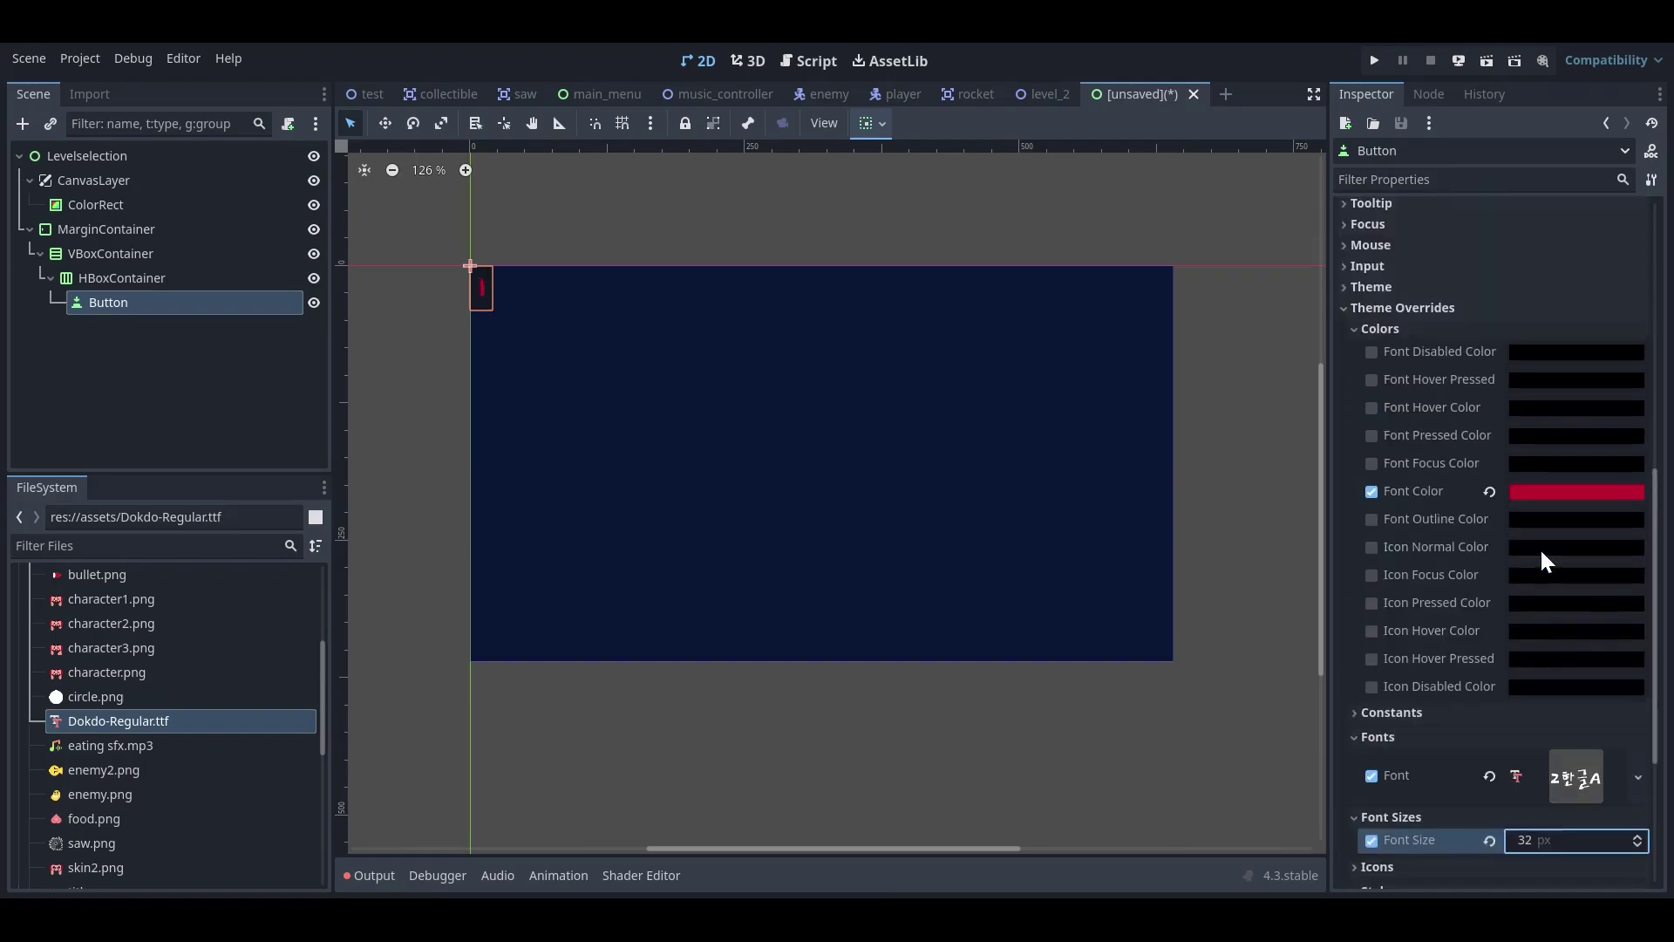
scroll(1541, 547, "up", 5)
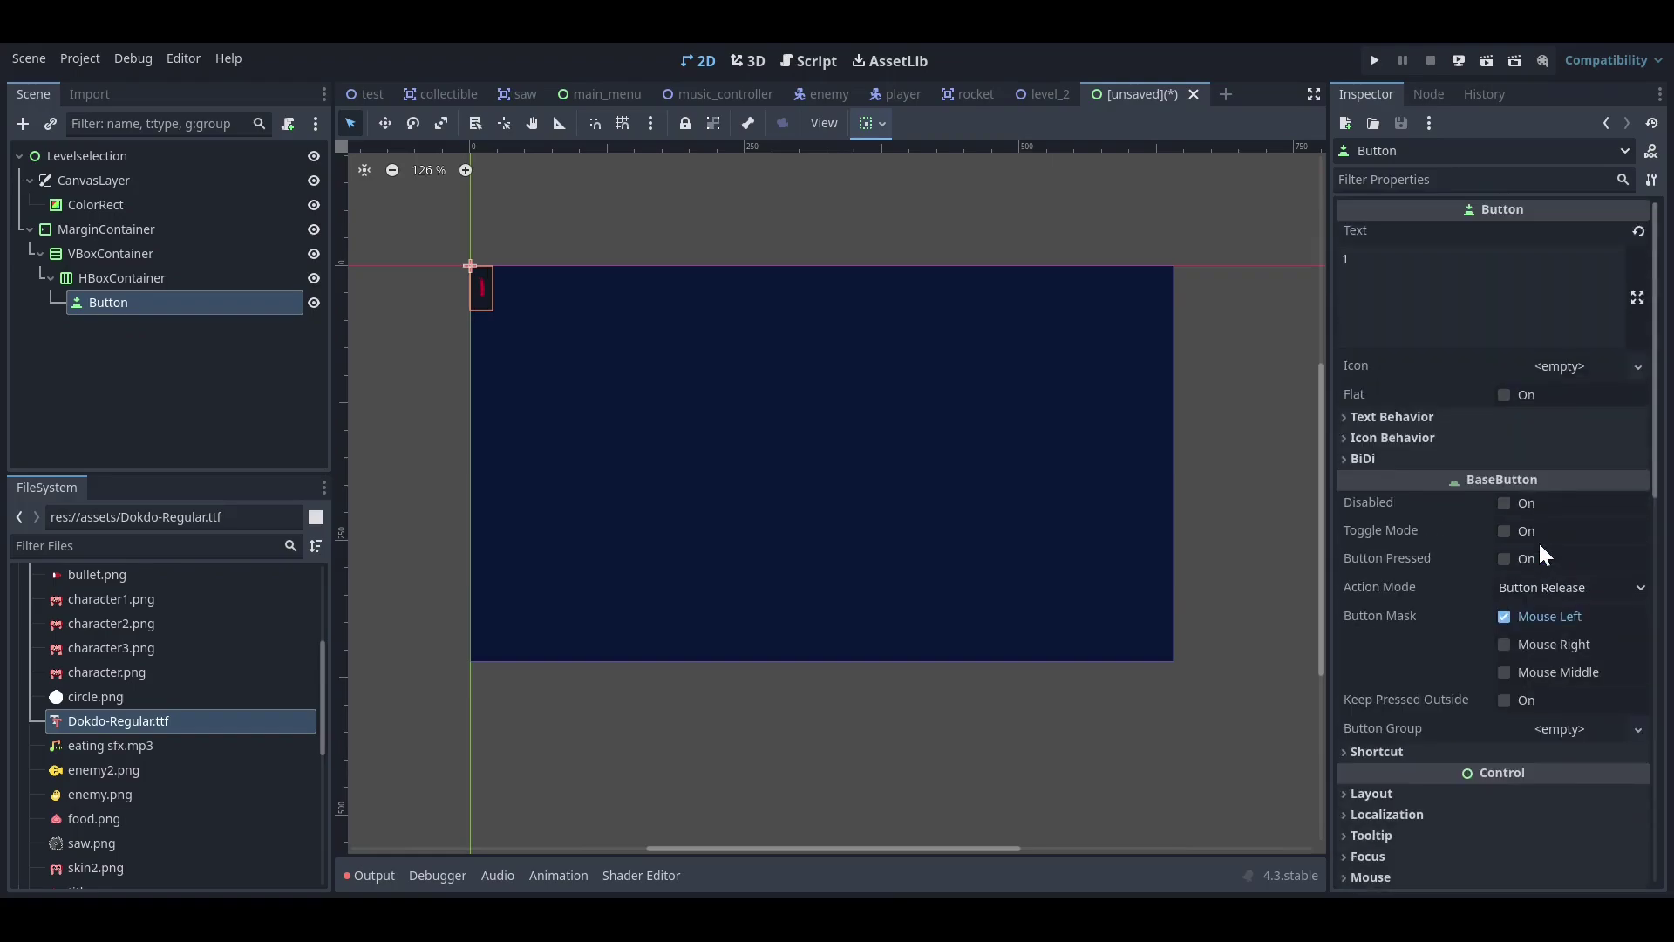
- Assign skin2.png as the Button's icon beside its '1' label
scroll(80, 750, "up", 4)
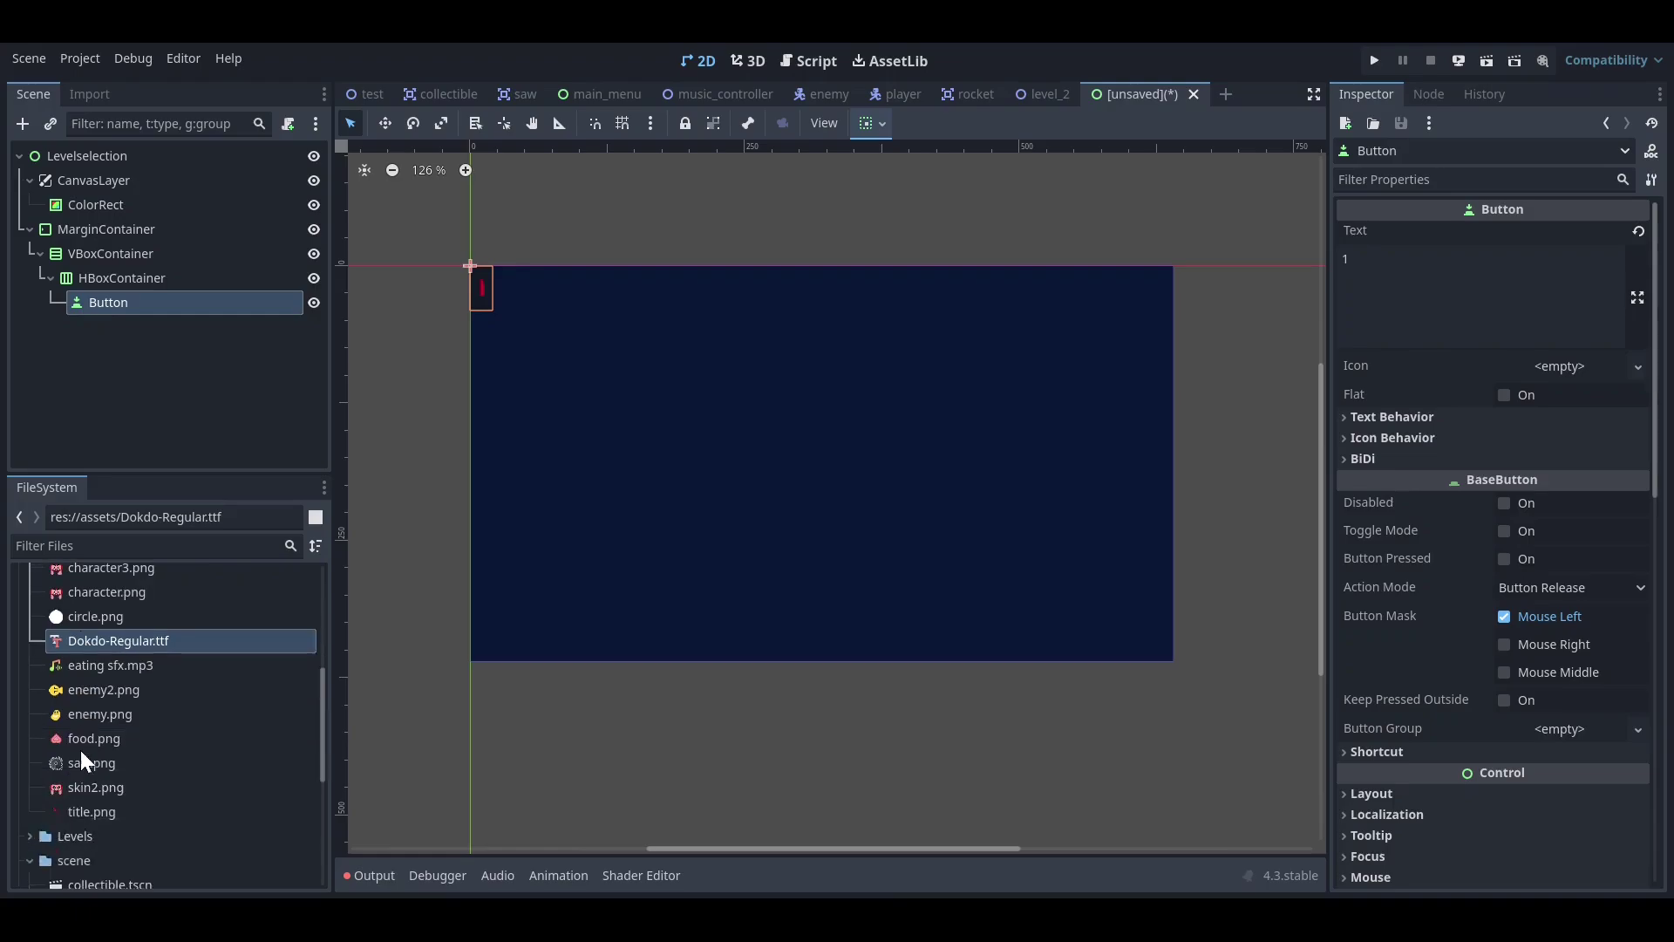
scroll(107, 676, "down", 8)
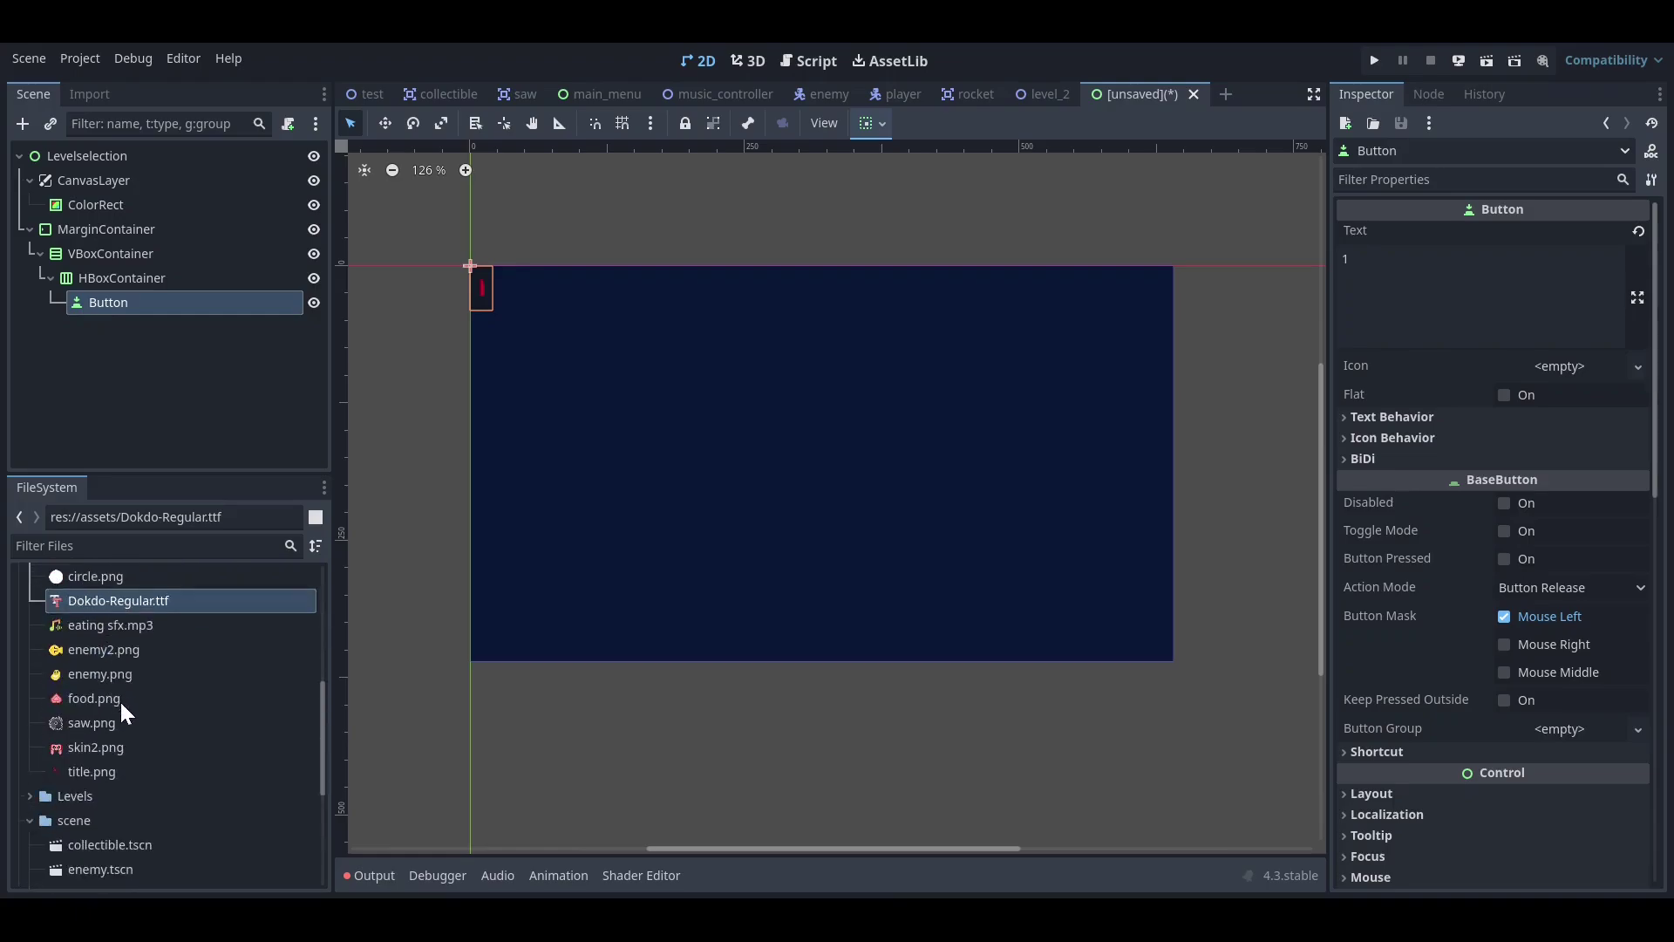
left_click(171, 710)
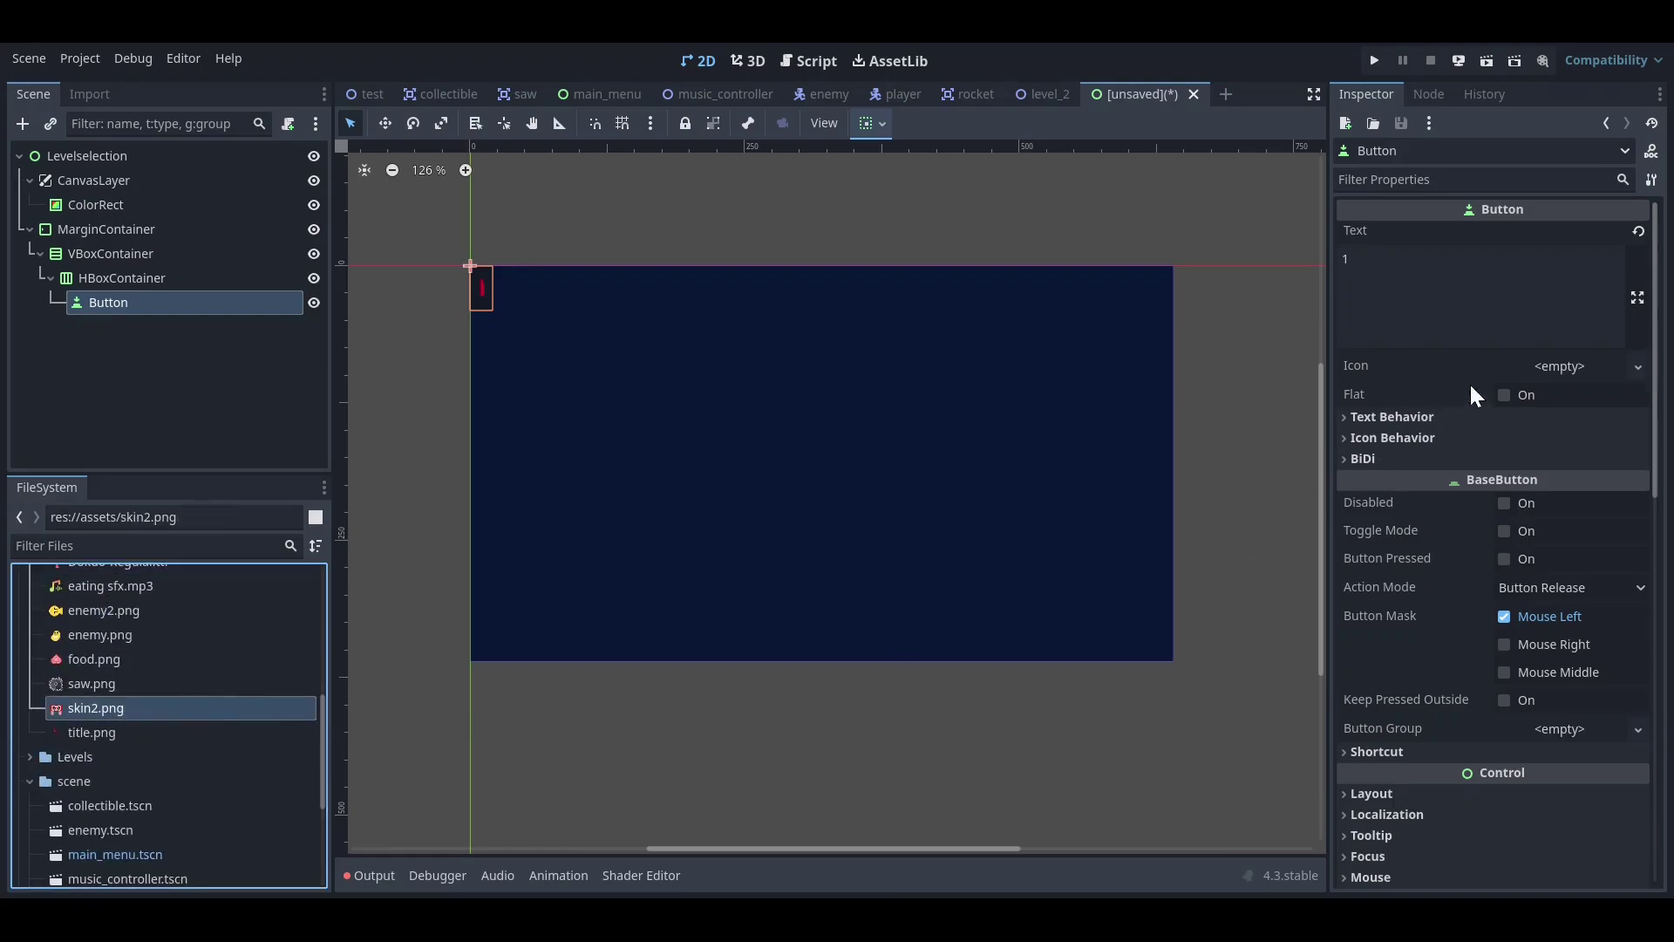
left_click_drag(1474, 394, 1552, 359)
scroll(578, 303, "up", 2)
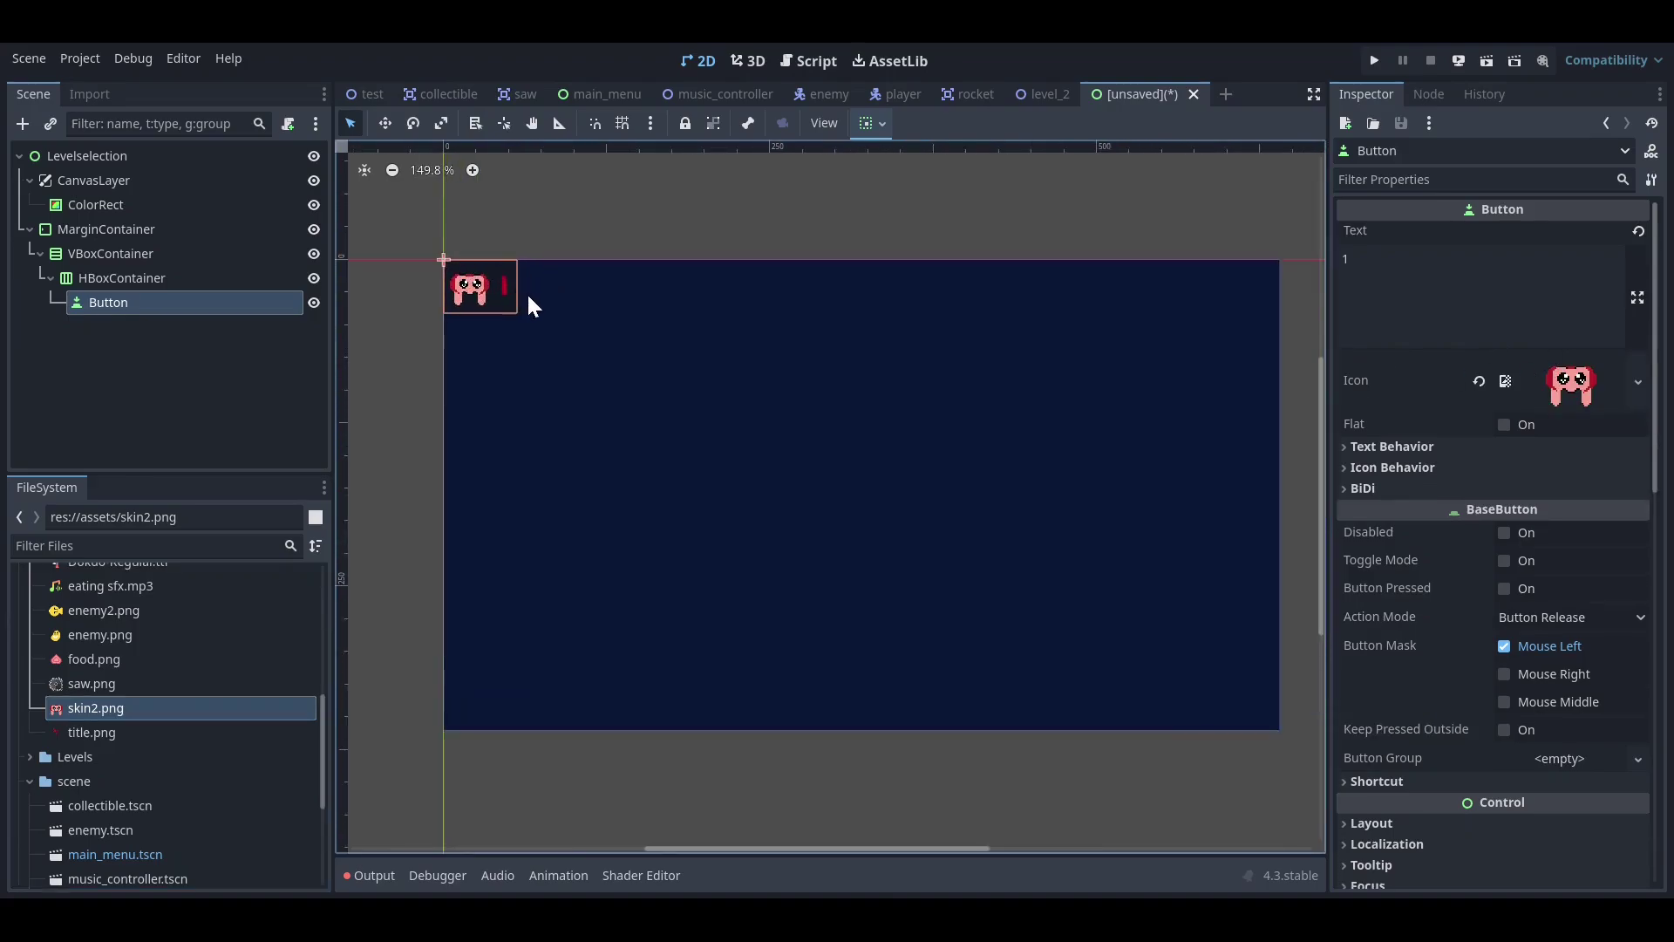
scroll(32, 844, "up", 5)
scroll(535, 443, "down", 1)
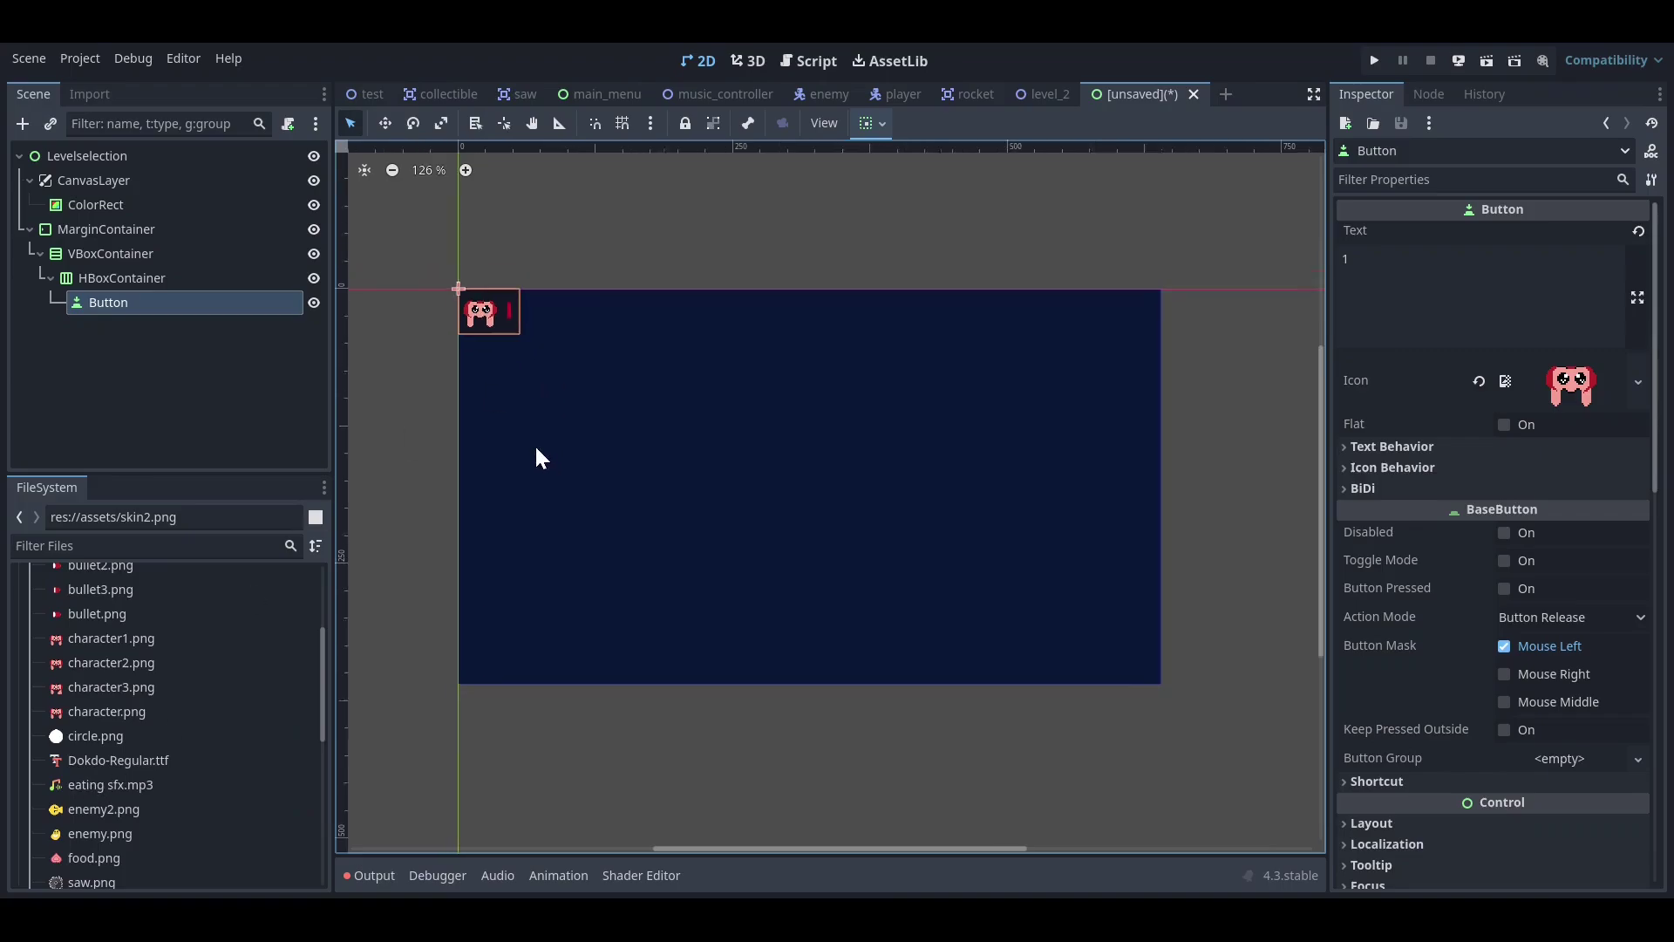
- Rename the first button to Level1 and duplicate it as Level2
double_click(159, 303)
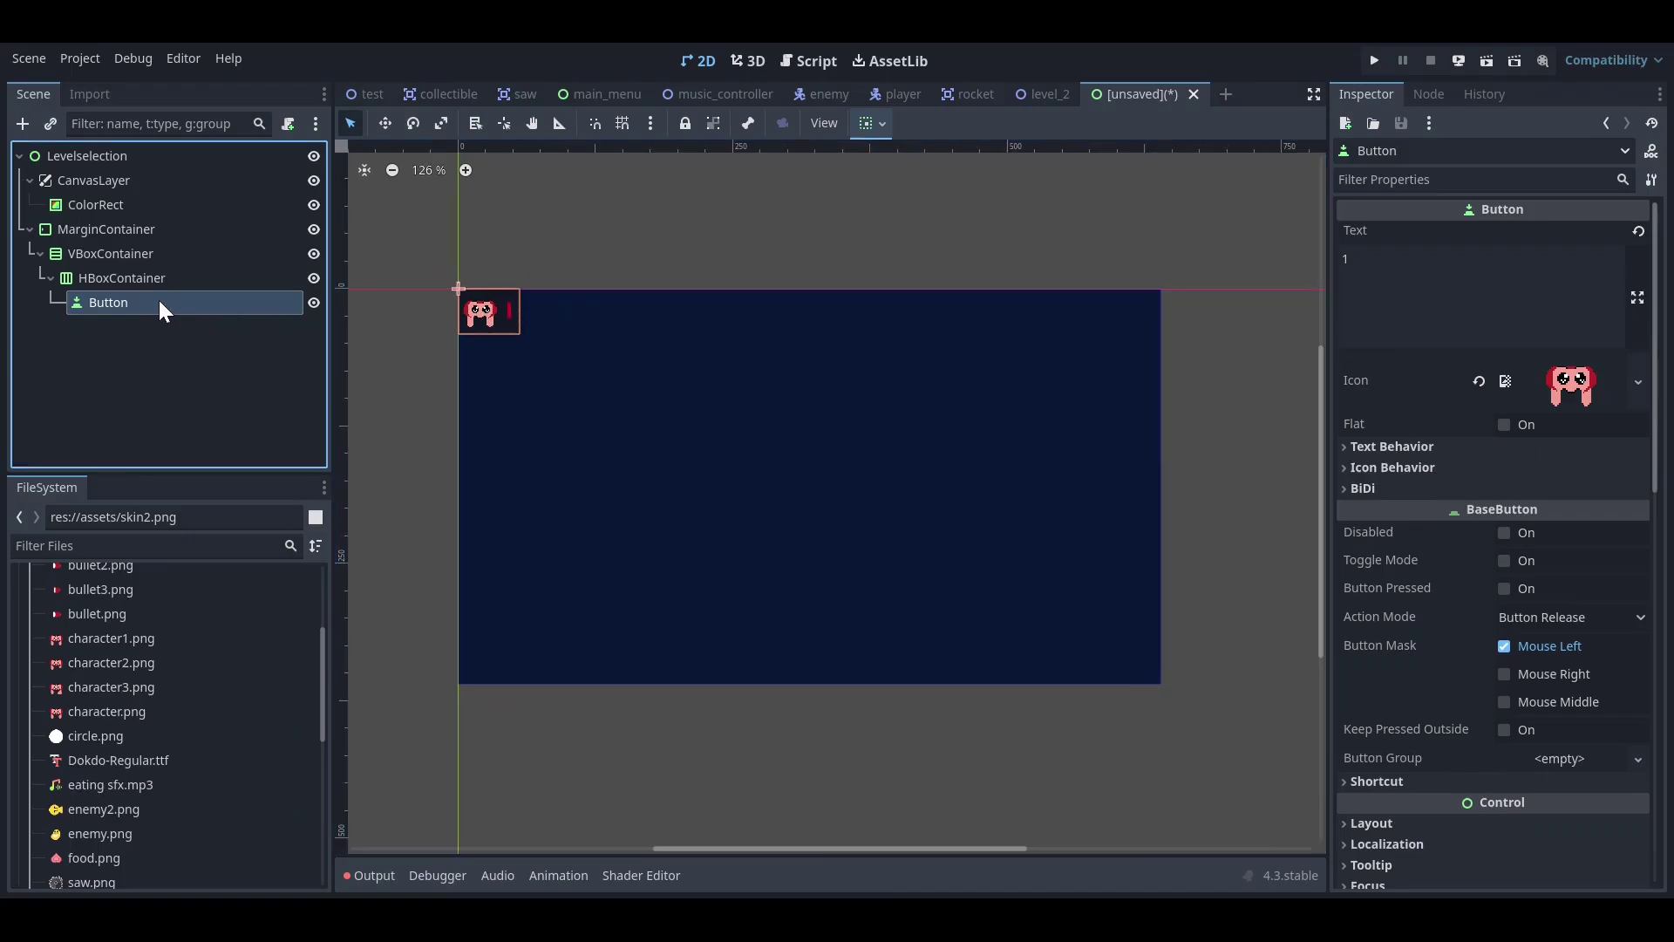
type("Level1")
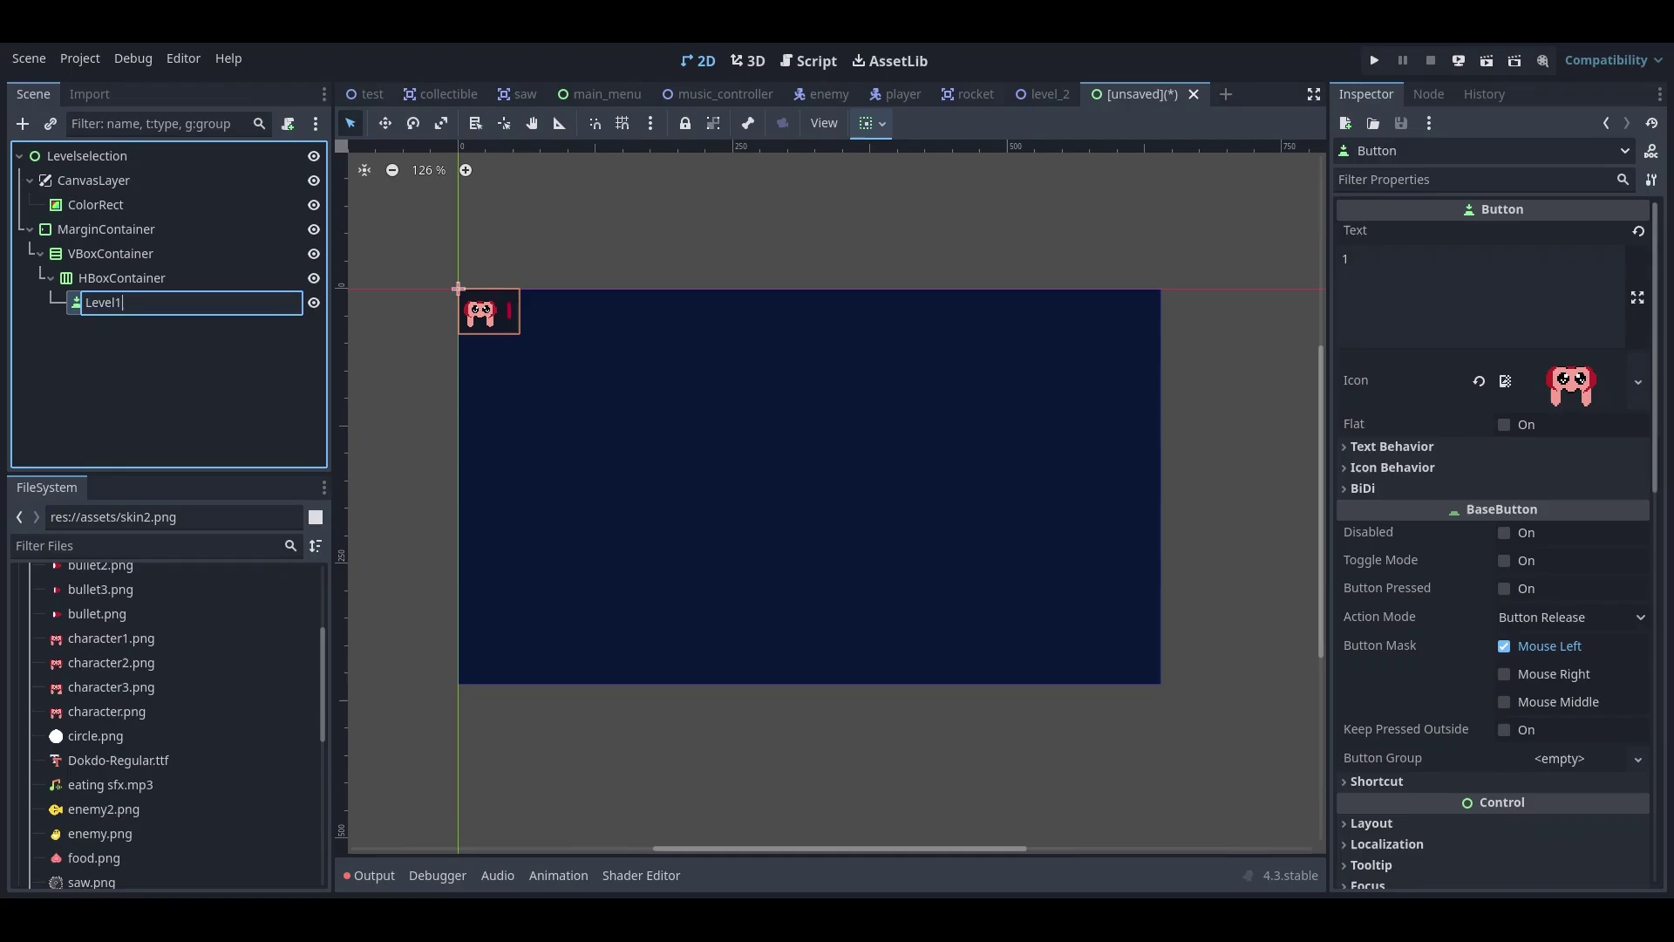
key("Return")
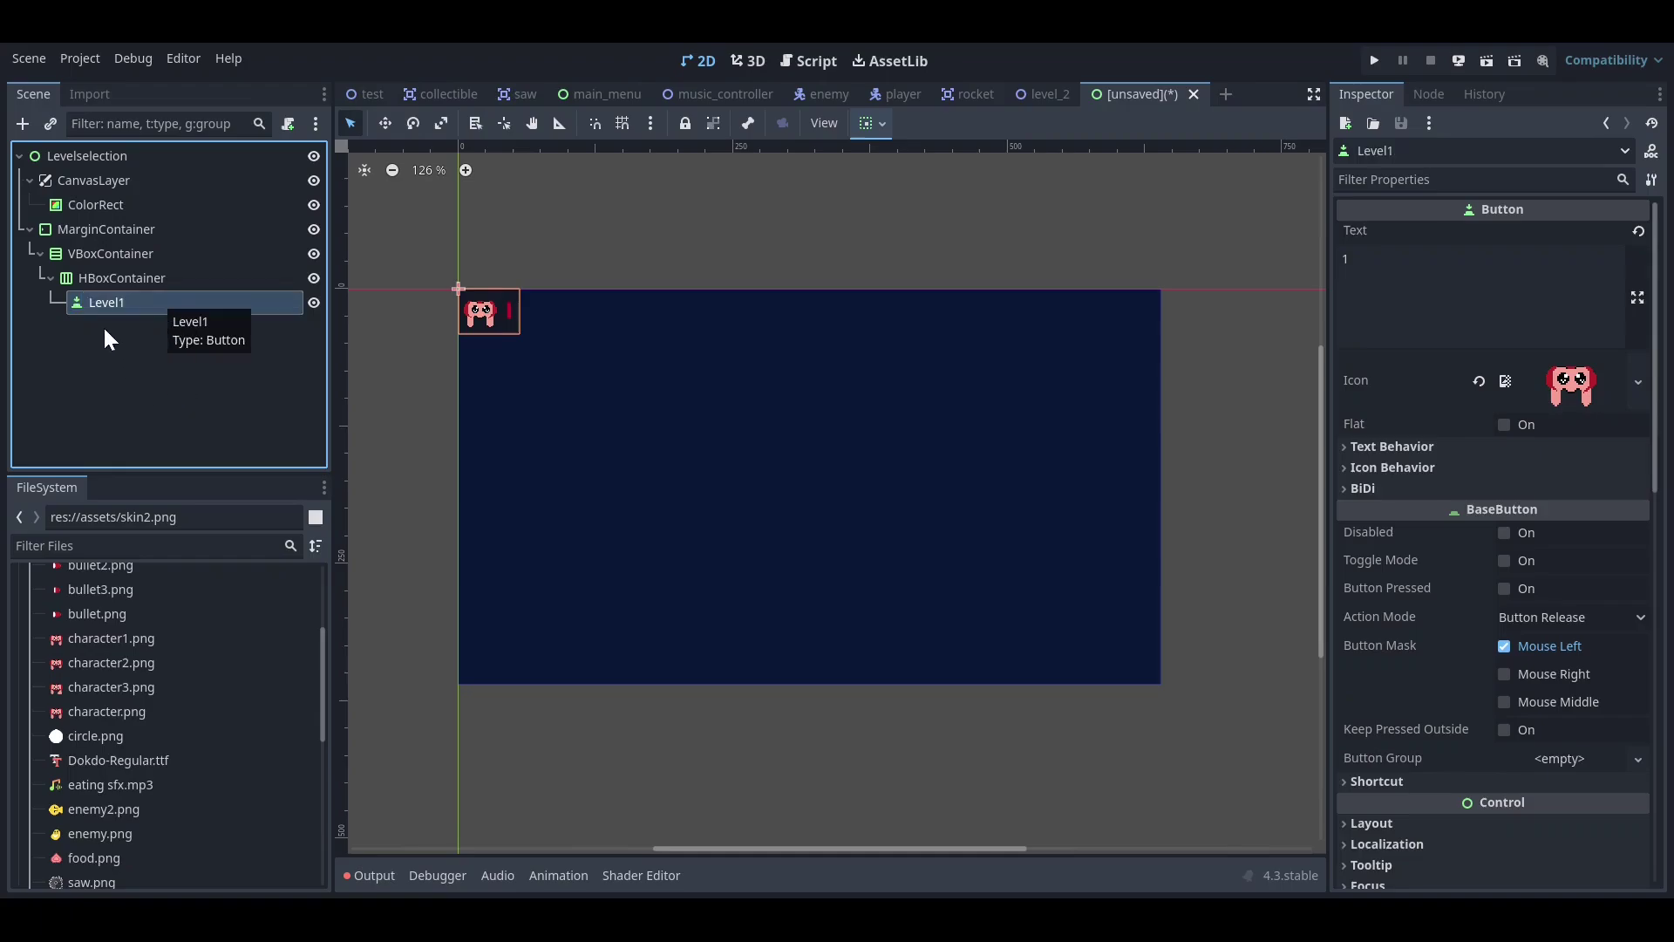
key("ctrl+d")
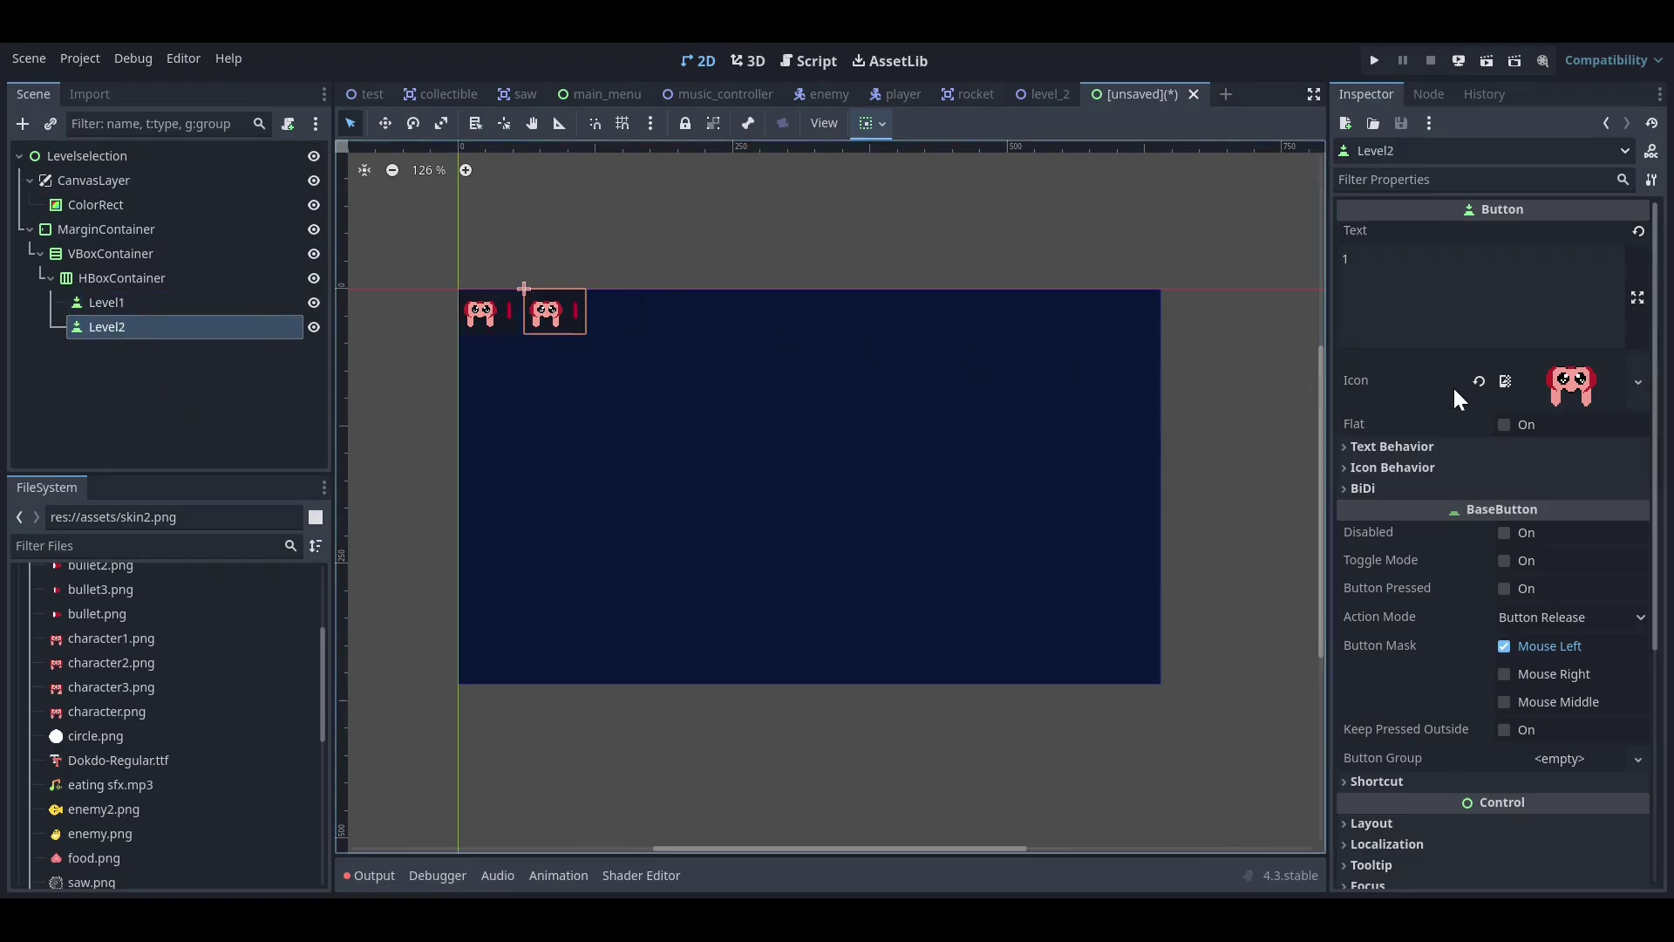
- Change the Level2 button's text to 2 in the Inspector
scroll(1453, 385, "down", 5)
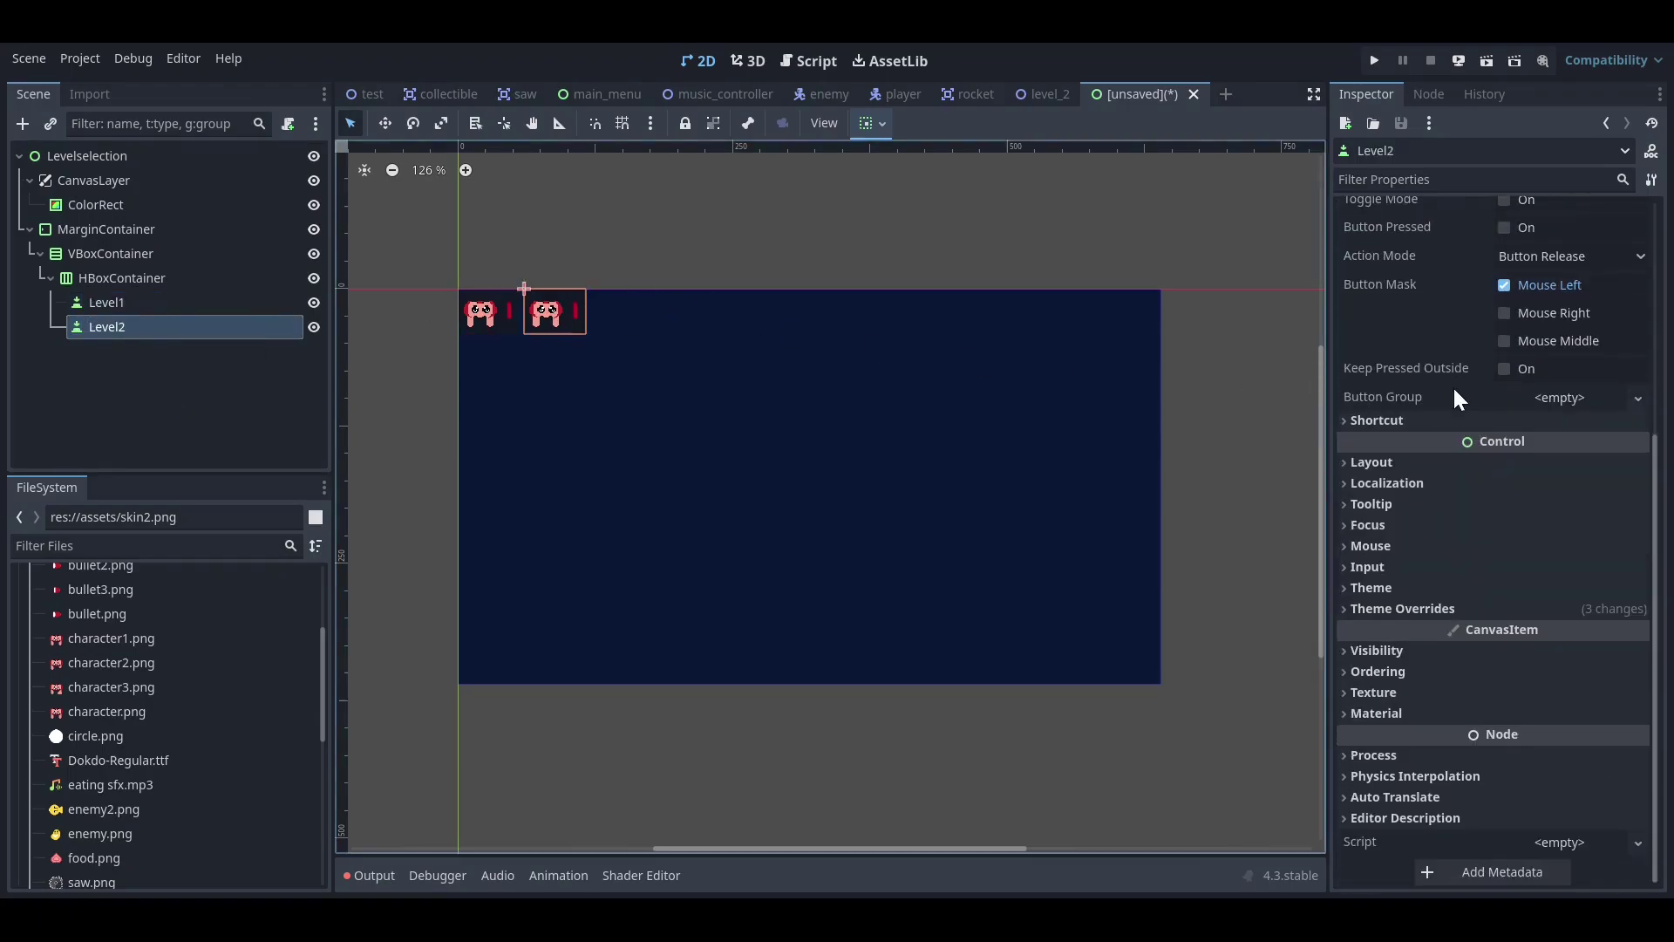
left_click(1378, 600)
scroll(1382, 583, "down", 1)
left_click(1379, 527)
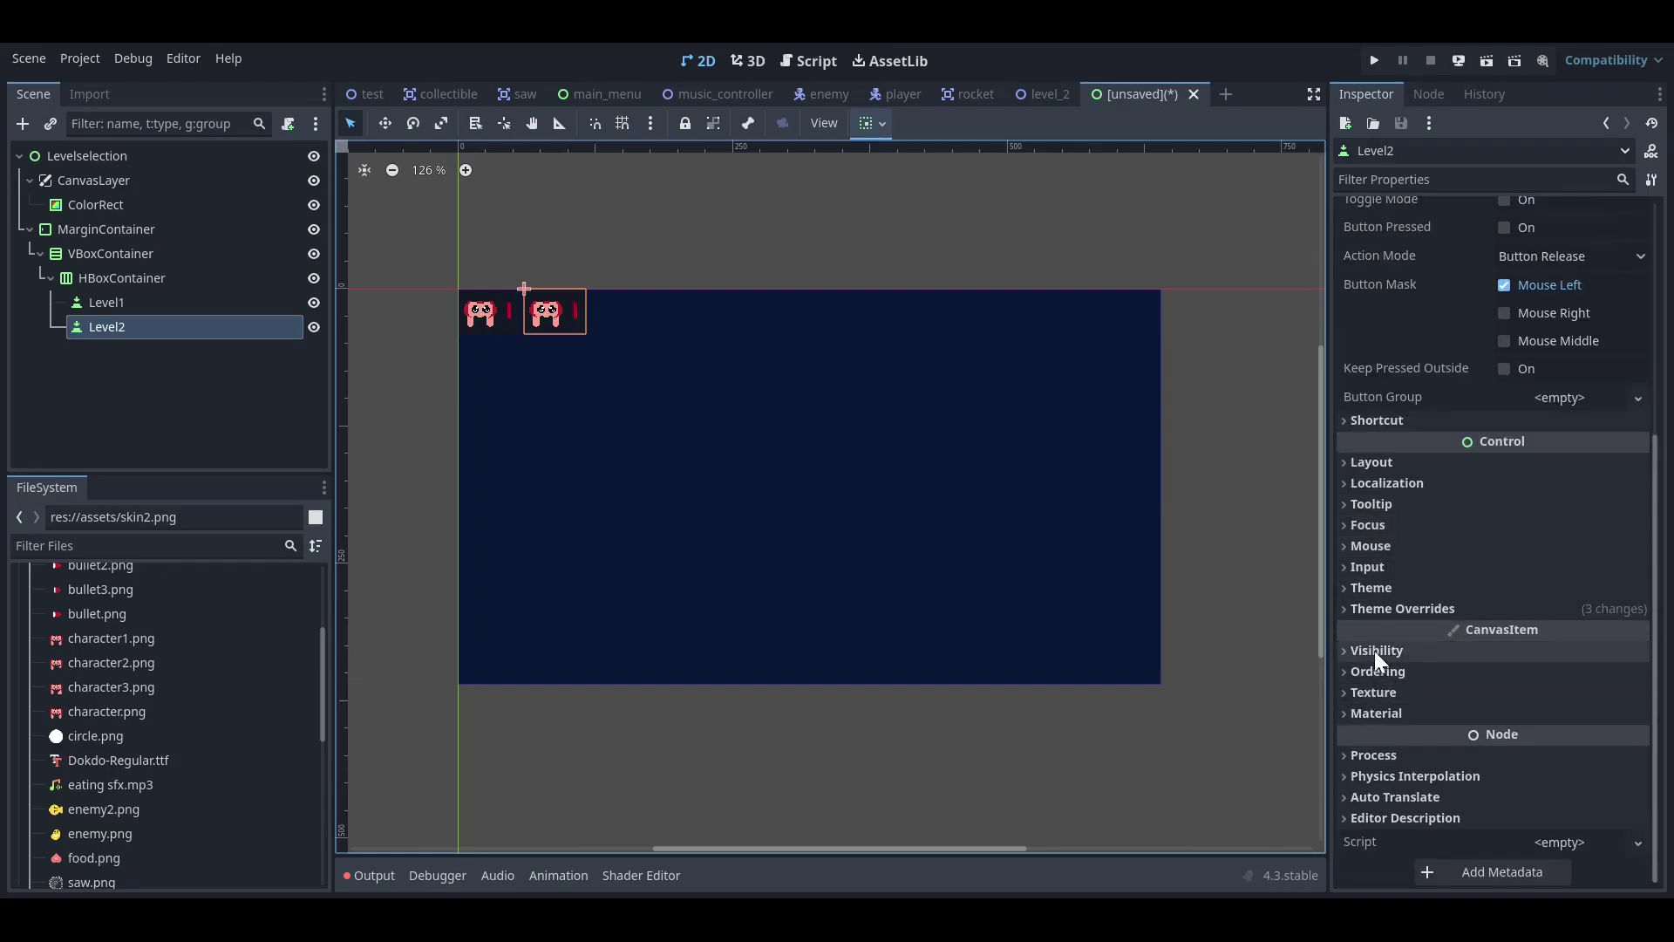
left_click(1389, 607)
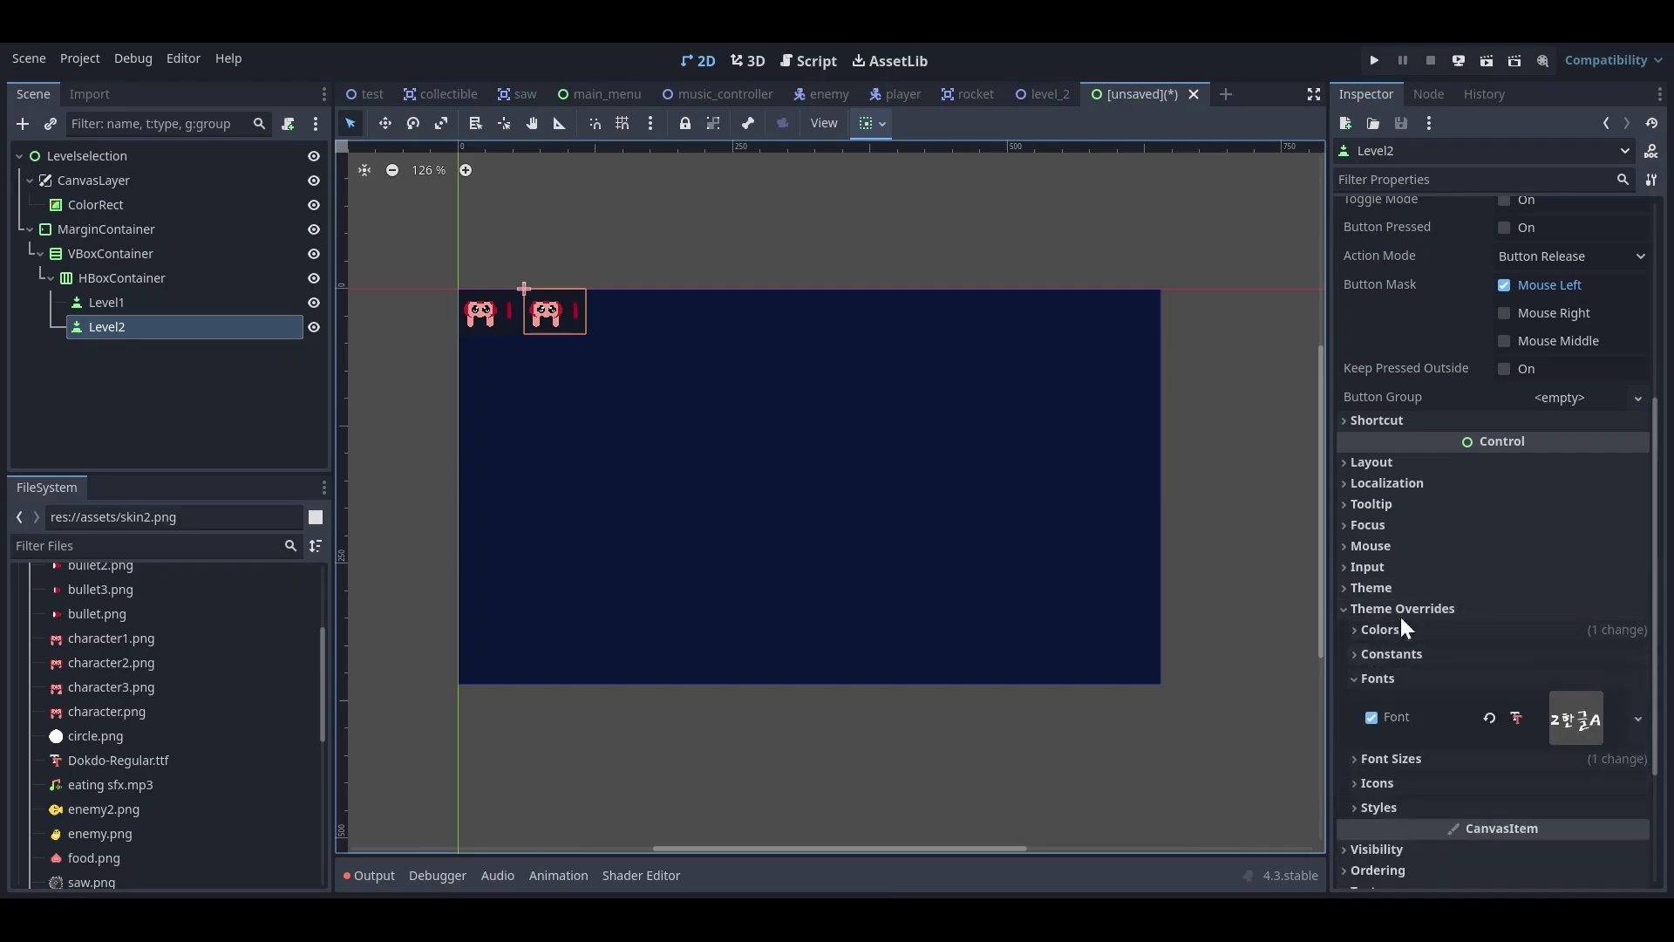
scroll(1439, 602, "down", 2)
scroll(1453, 548, "up", 6)
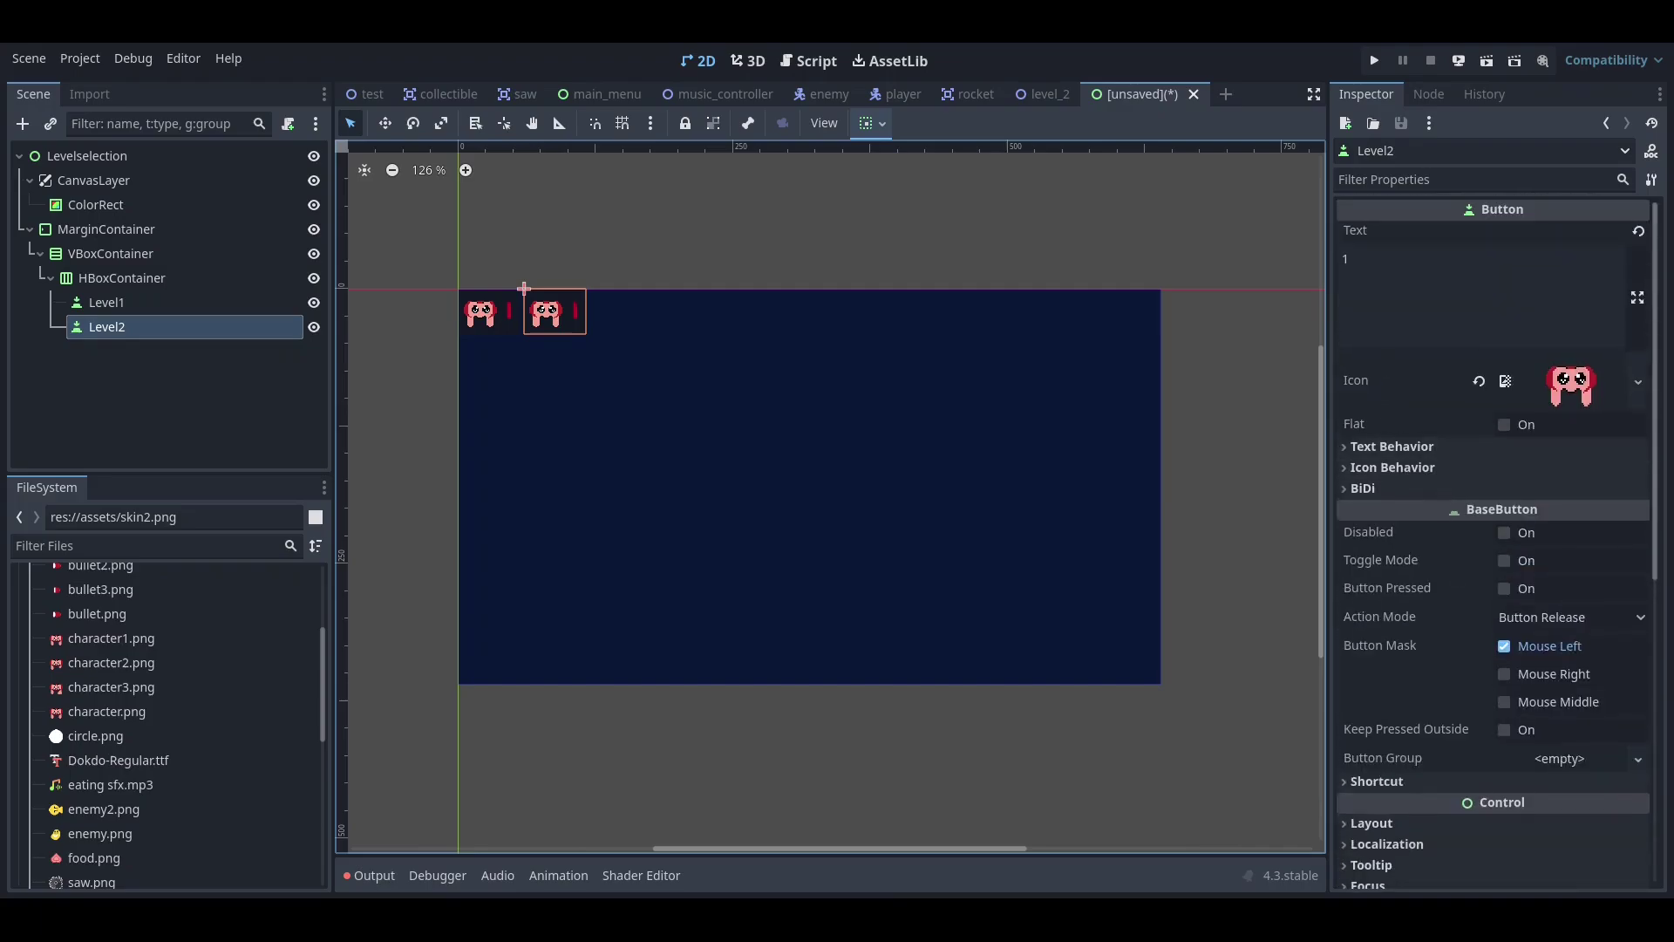
double_click(1347, 259)
type("2")
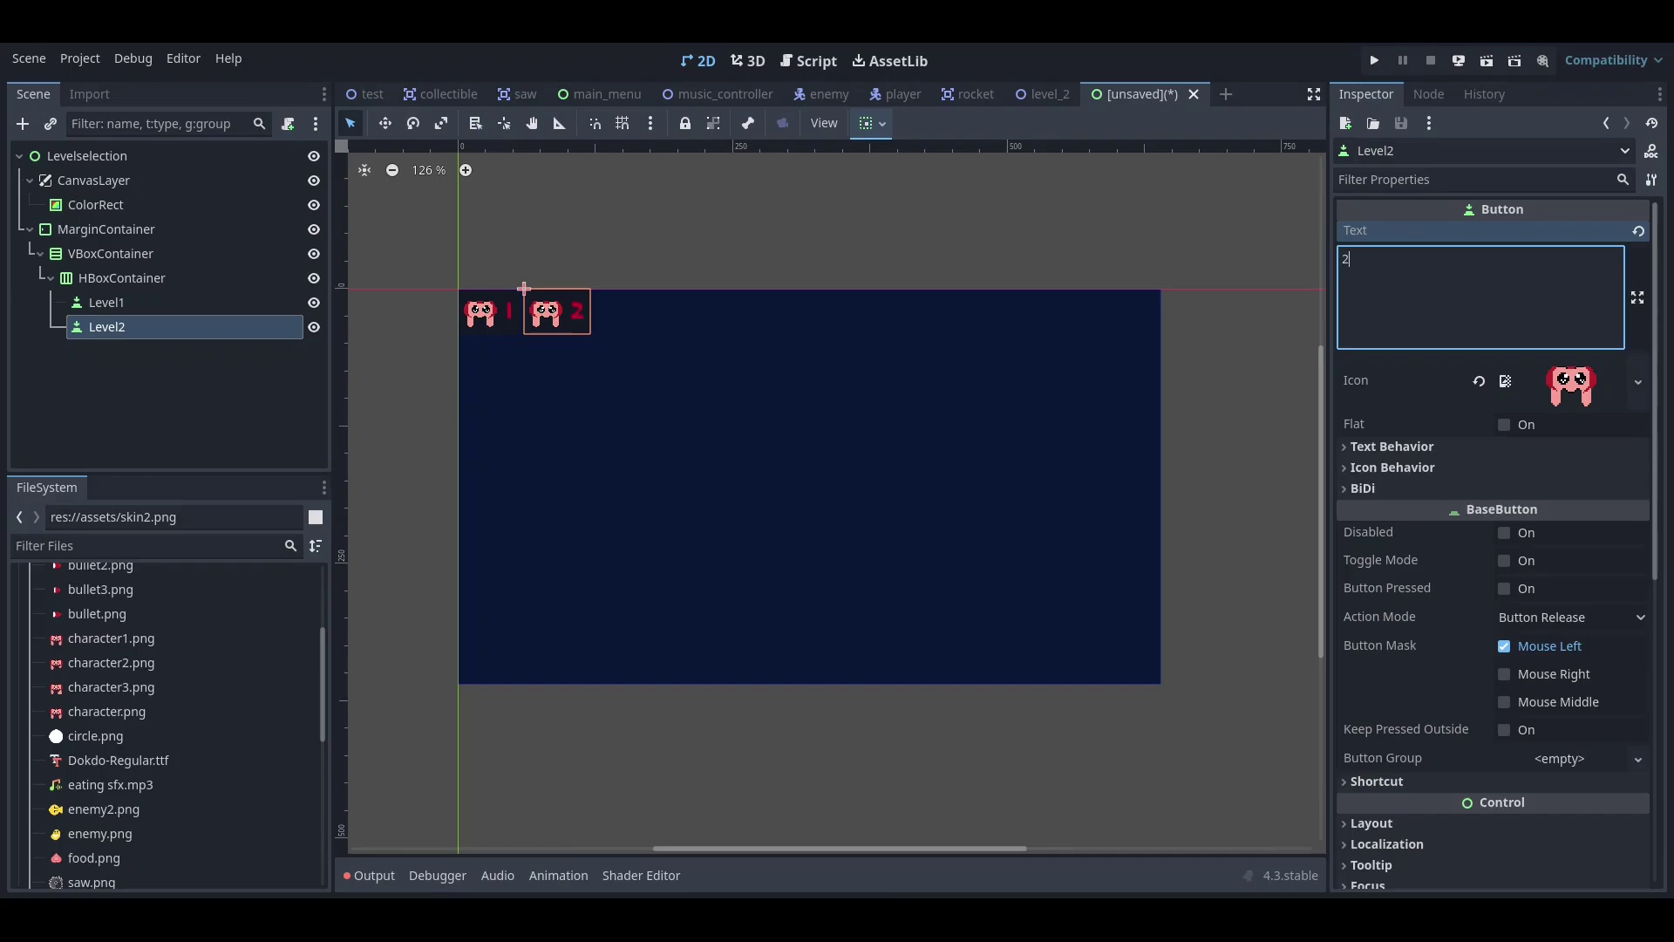
left_click(155, 401)
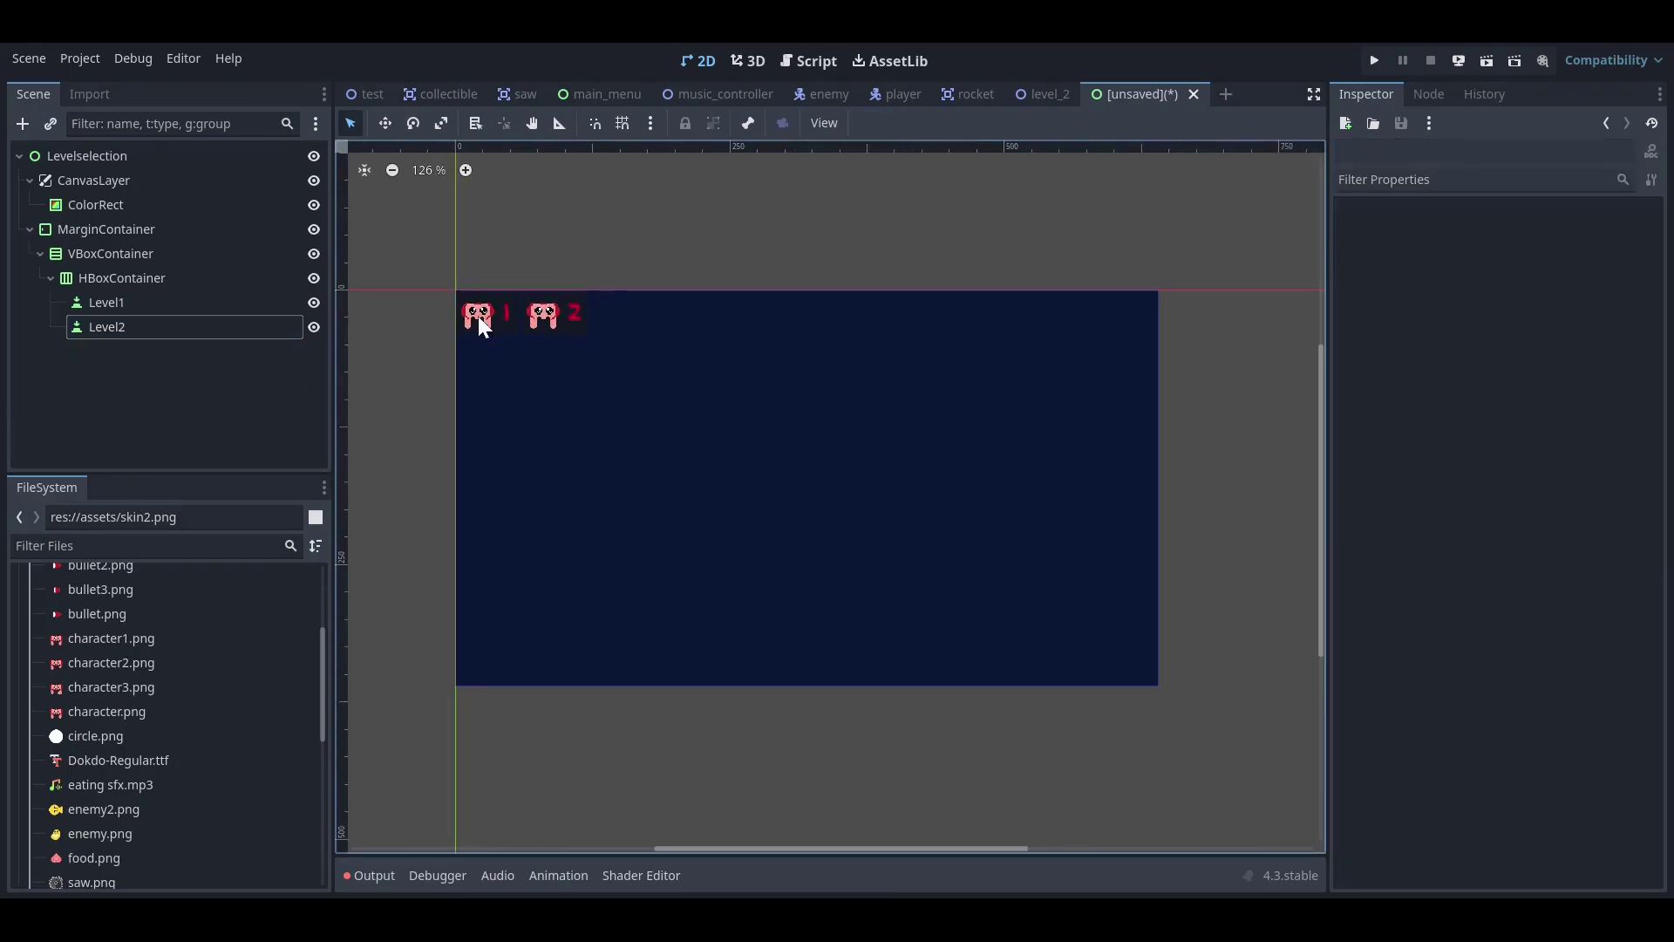
left_click(97, 228)
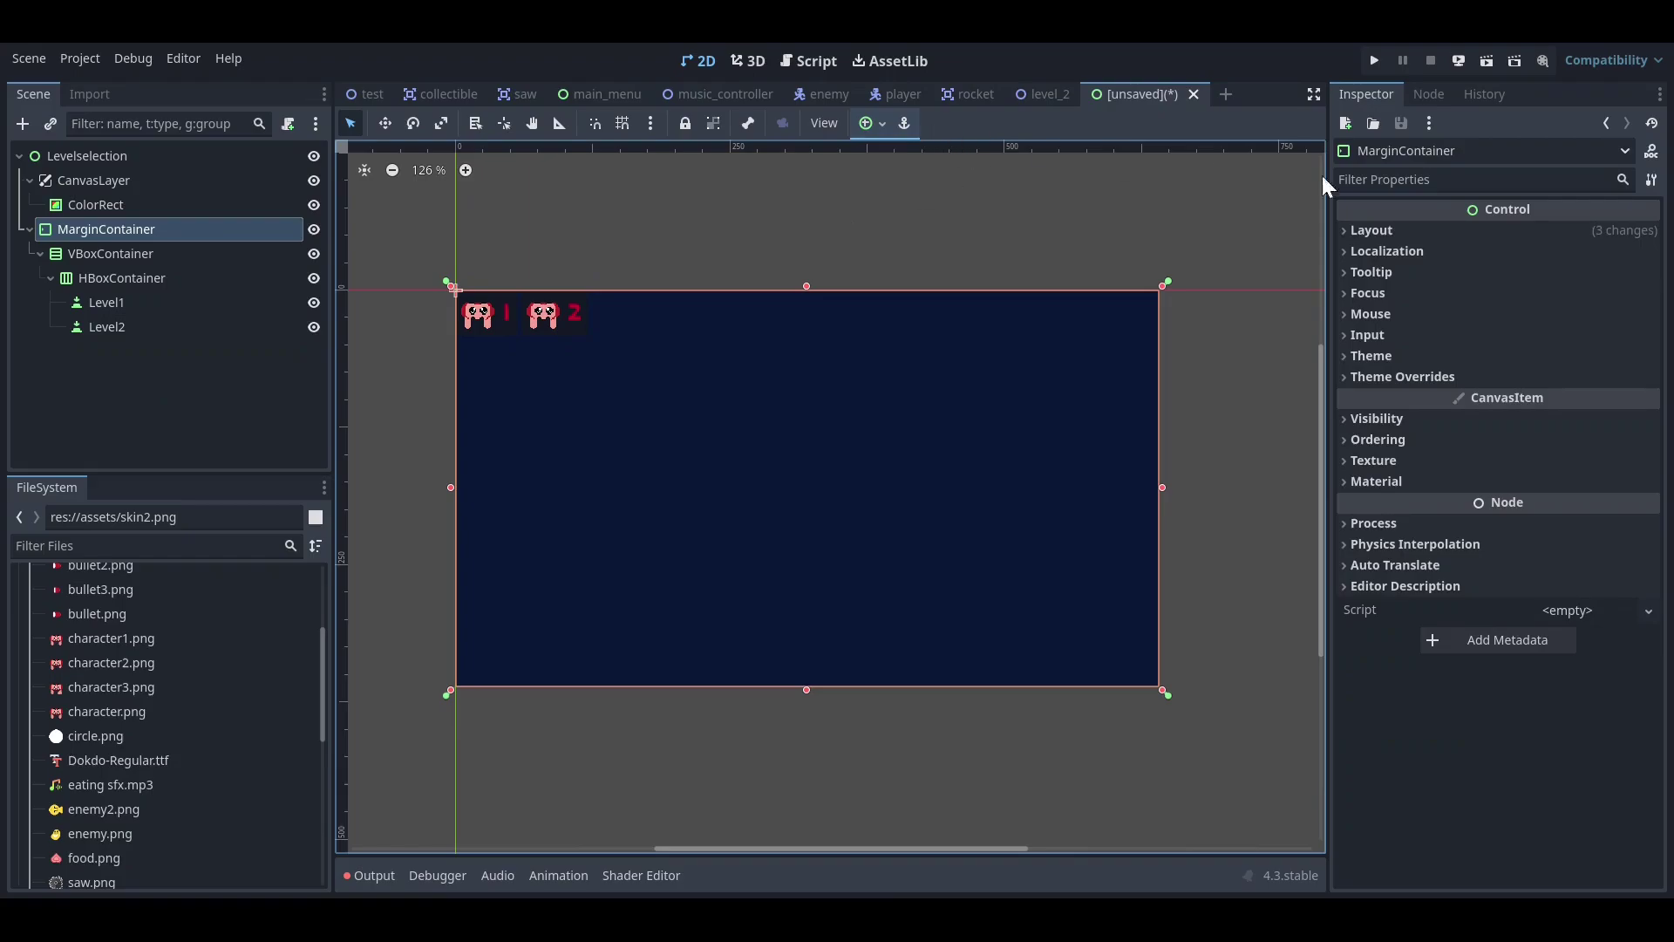
- Set the MarginContainer's left, top, right and bottom margin constants all to 30
left_click(1415, 377)
left_click(1414, 398)
left_click(1578, 420)
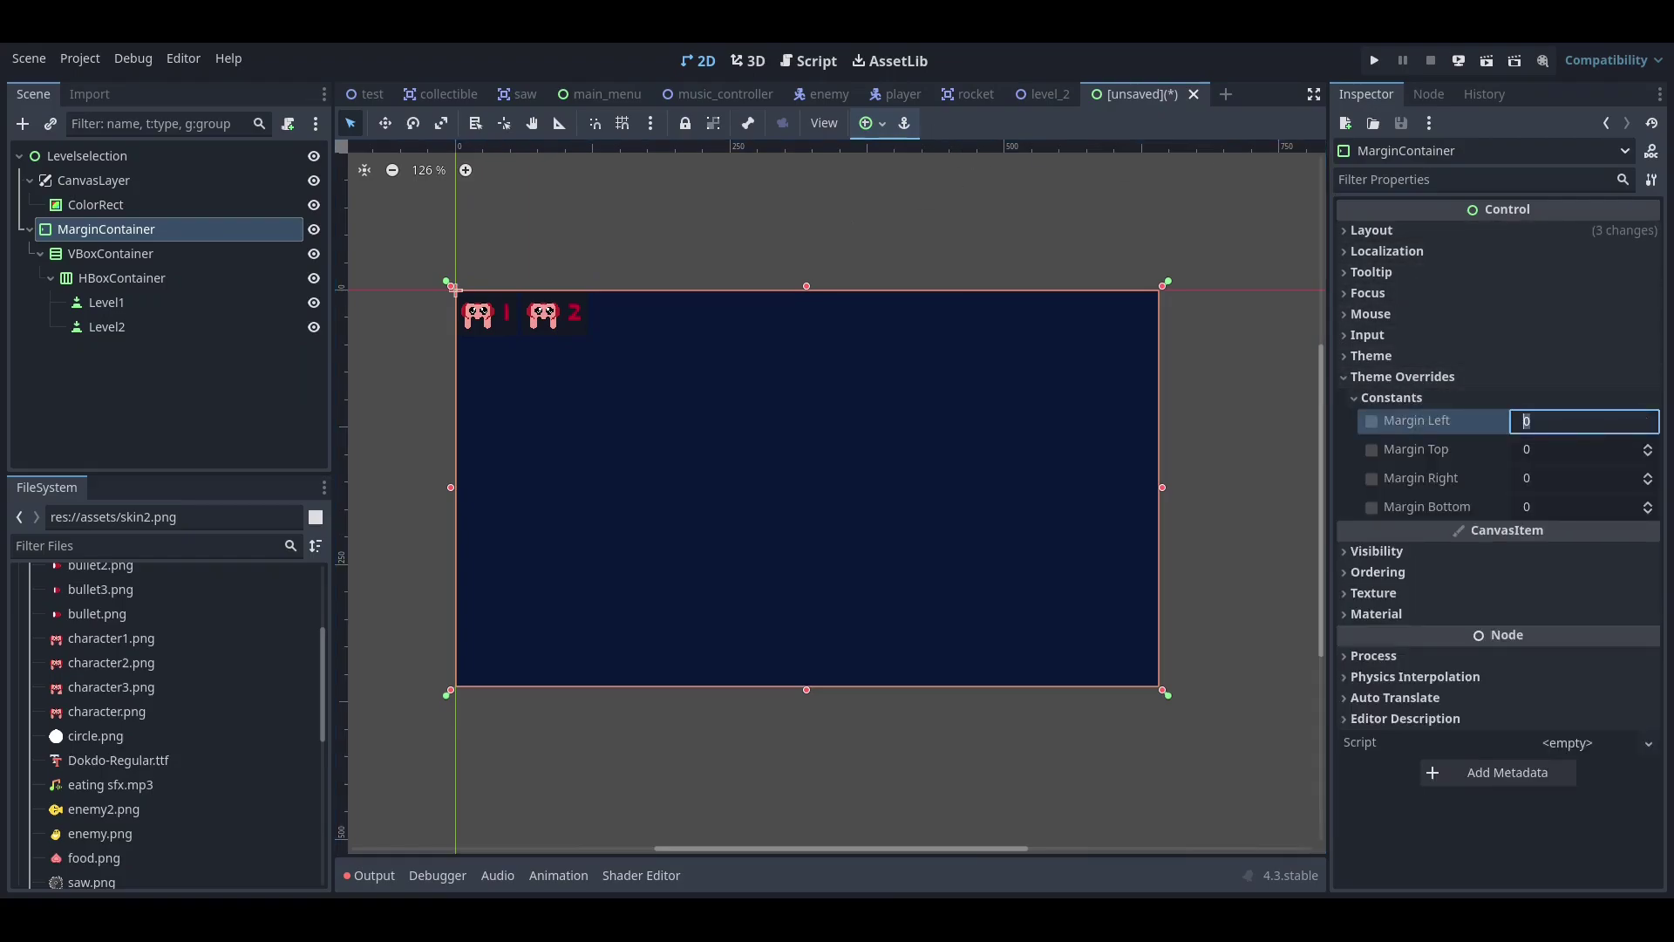
type("30")
key("Return")
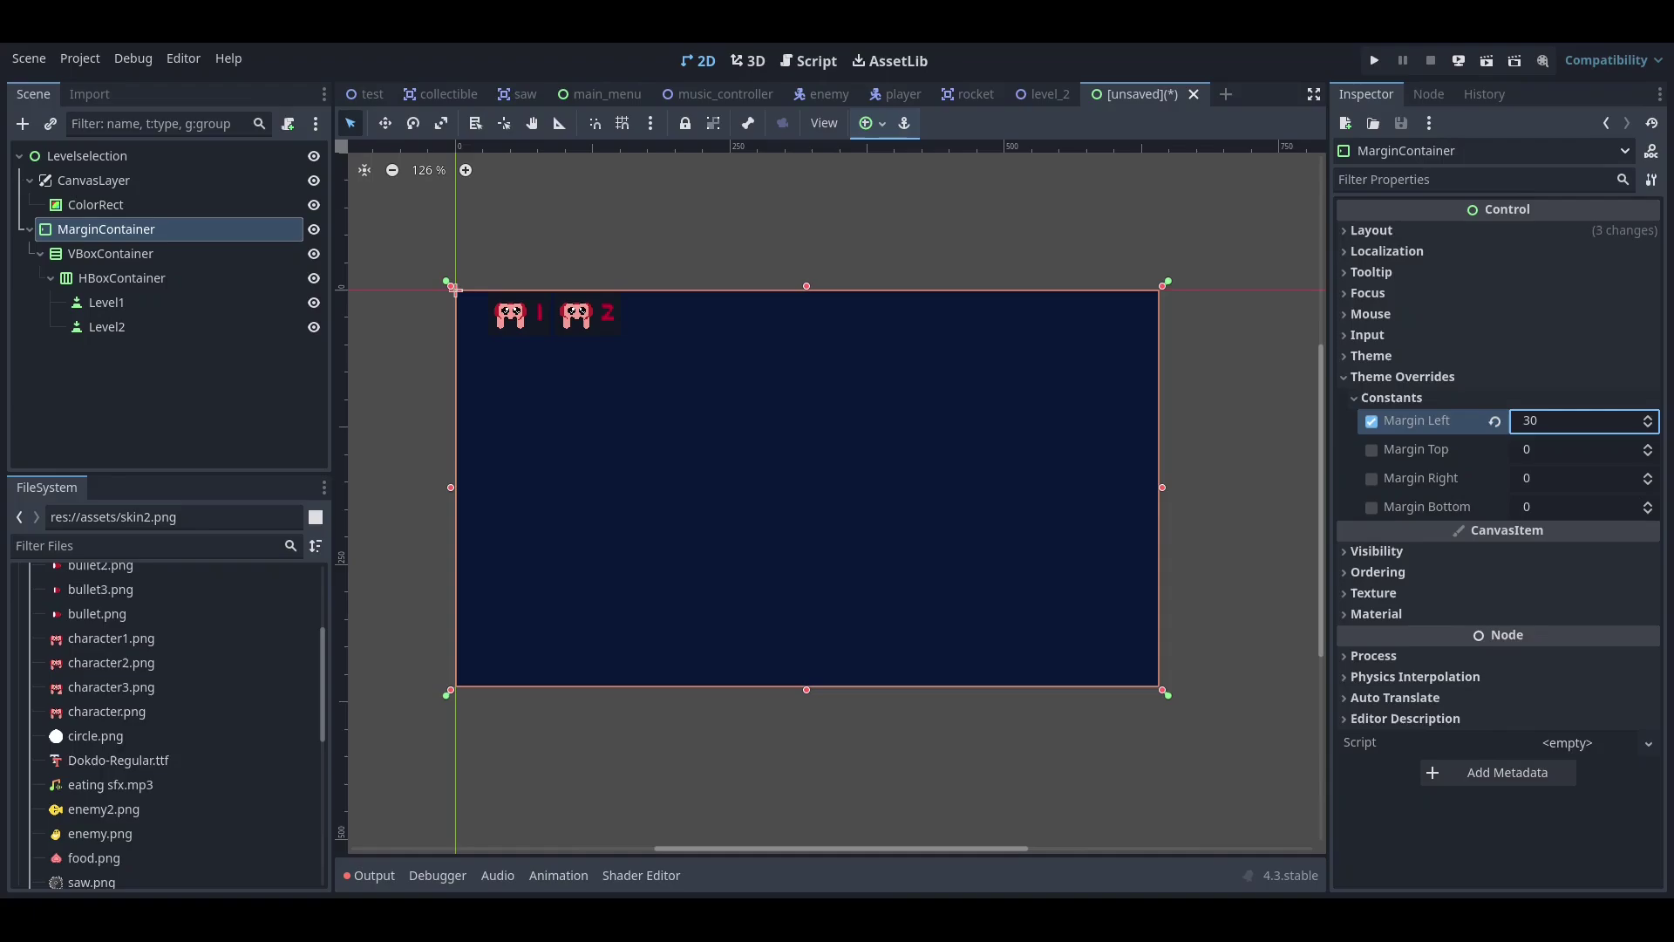
left_click(1558, 455)
type("30")
key("Return")
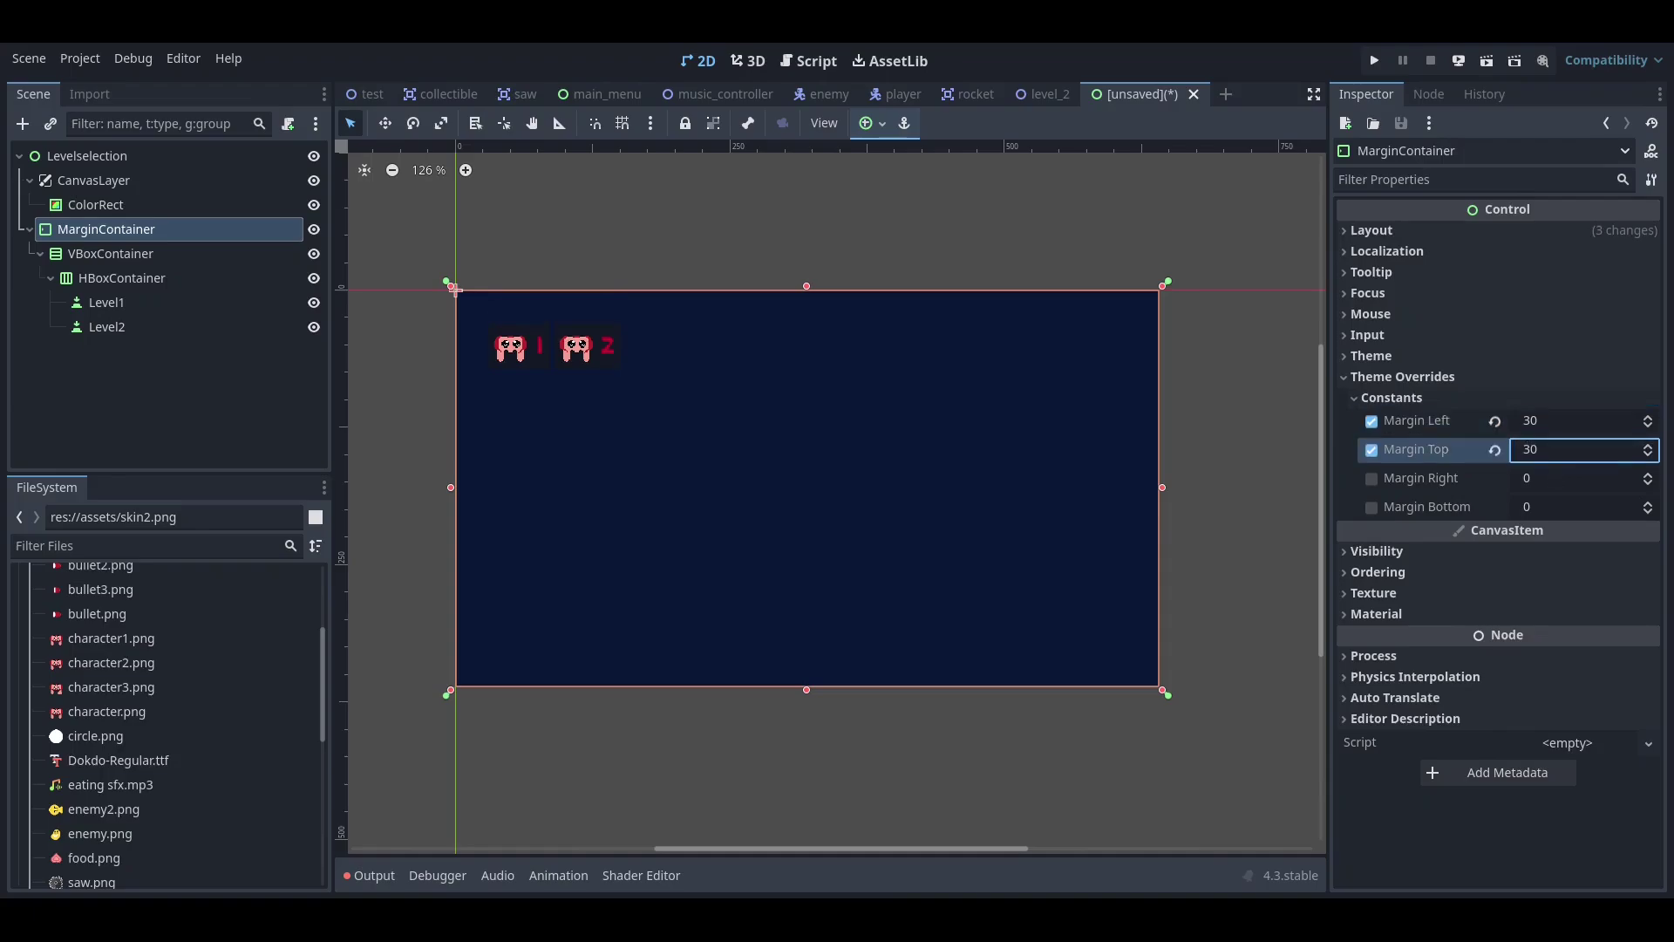
left_click(1558, 480)
type("30")
key("Return")
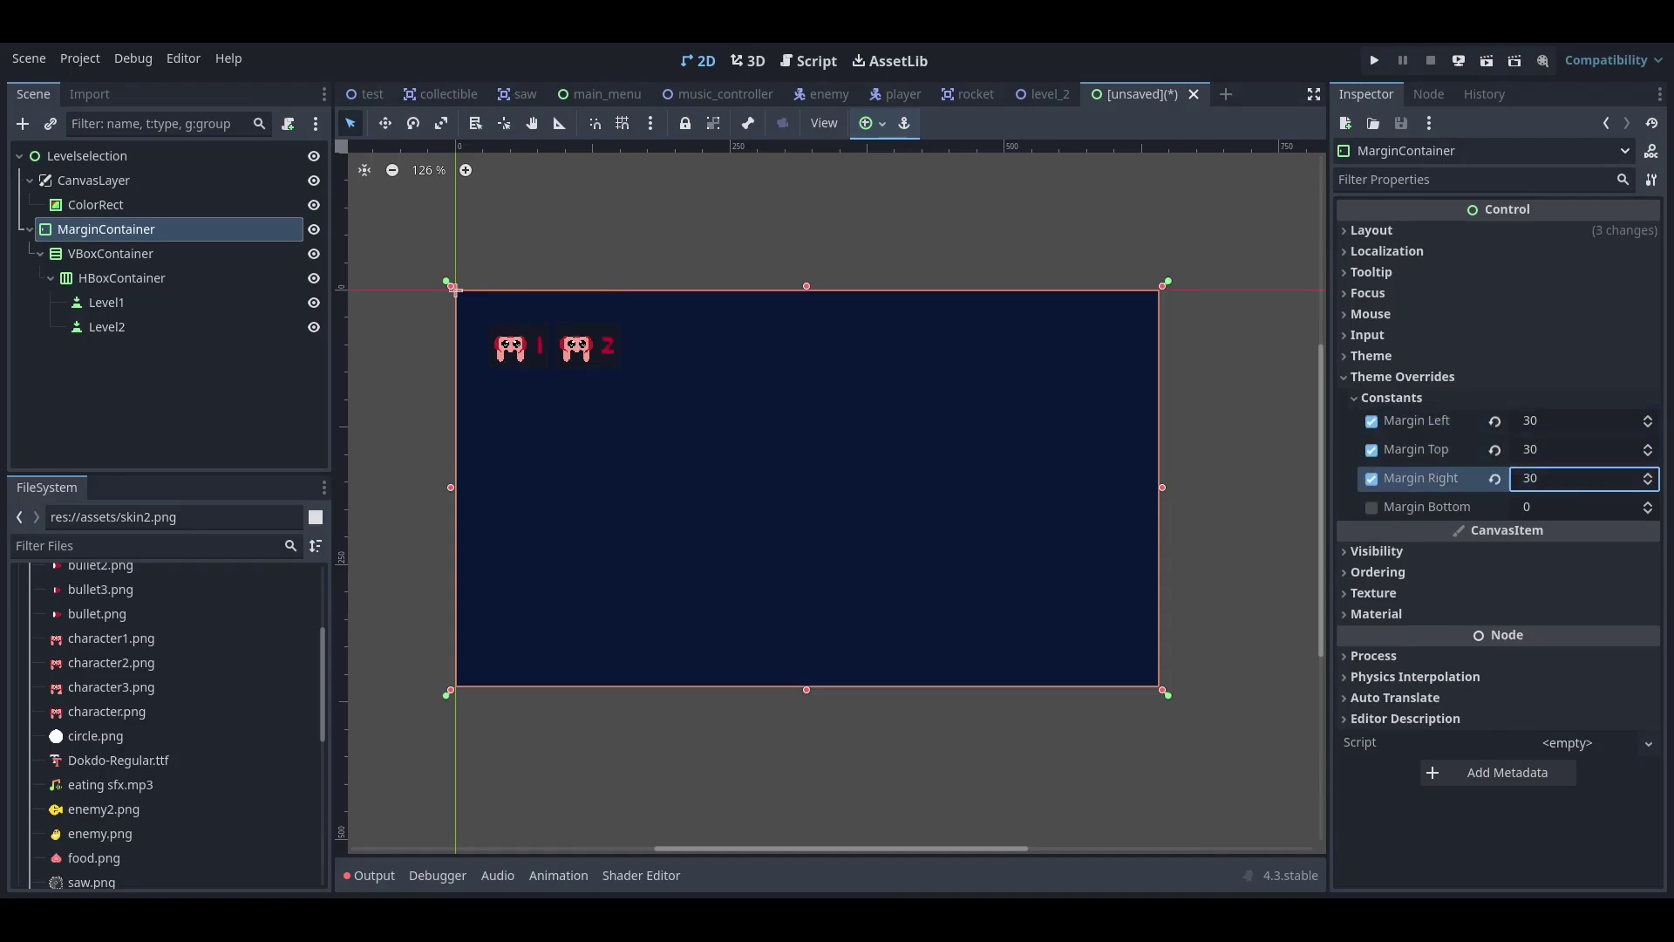
left_click(1558, 508)
type("30")
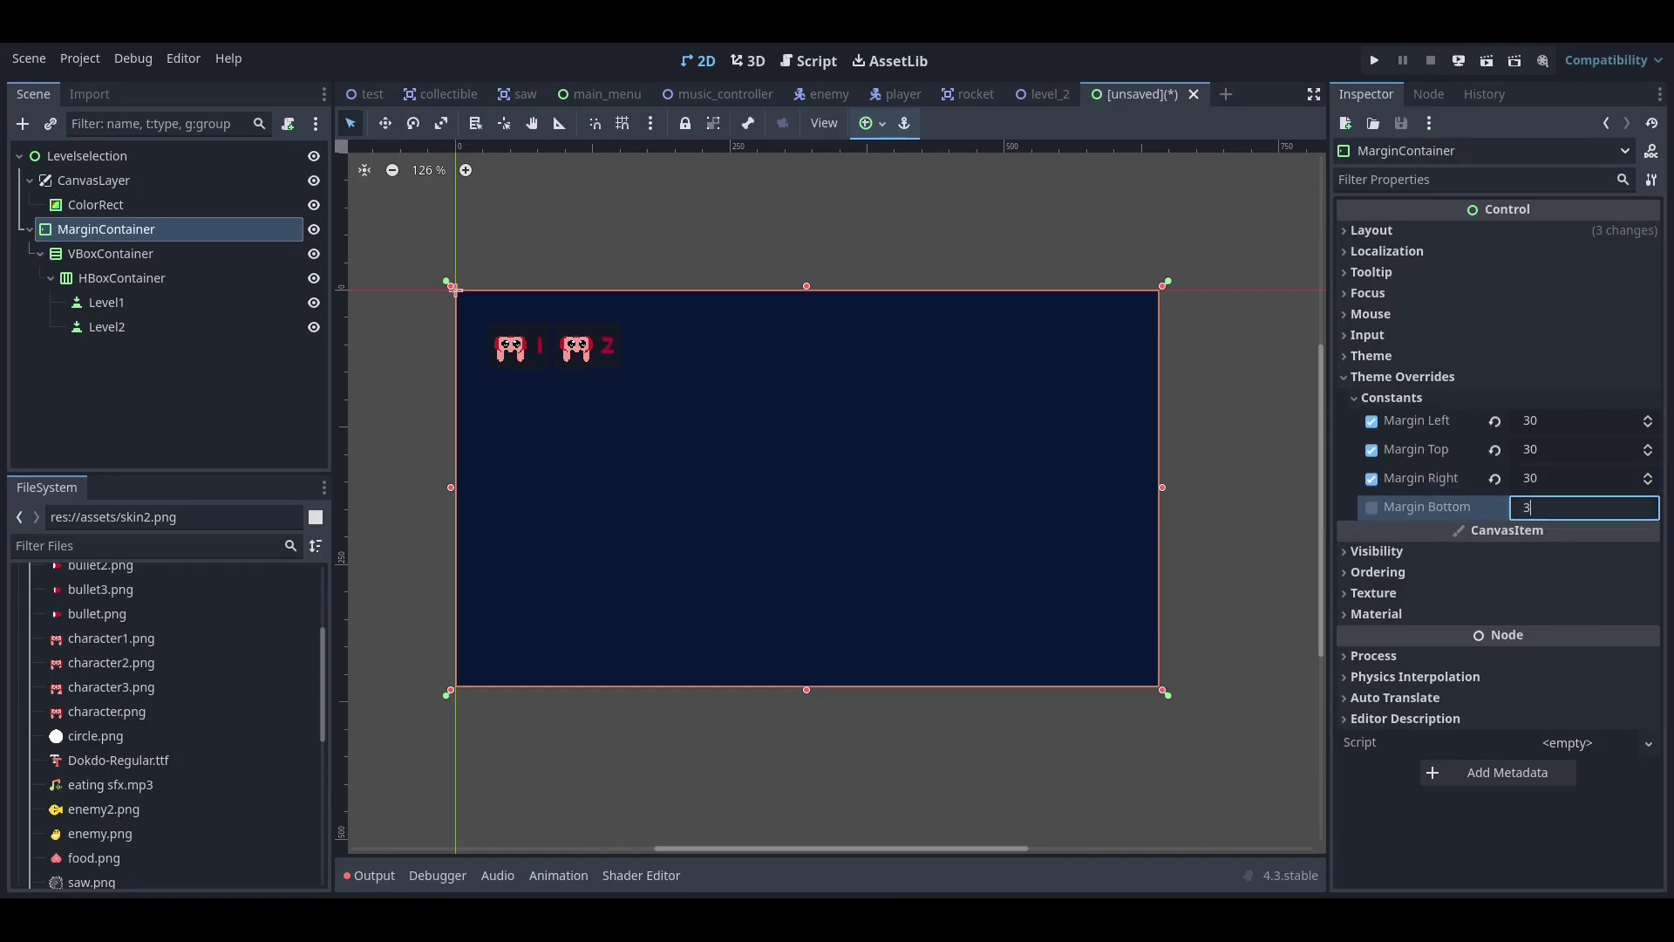
key("Return")
- Select the Level2 button in the Scene dock so it can be copied
left_click(231, 409)
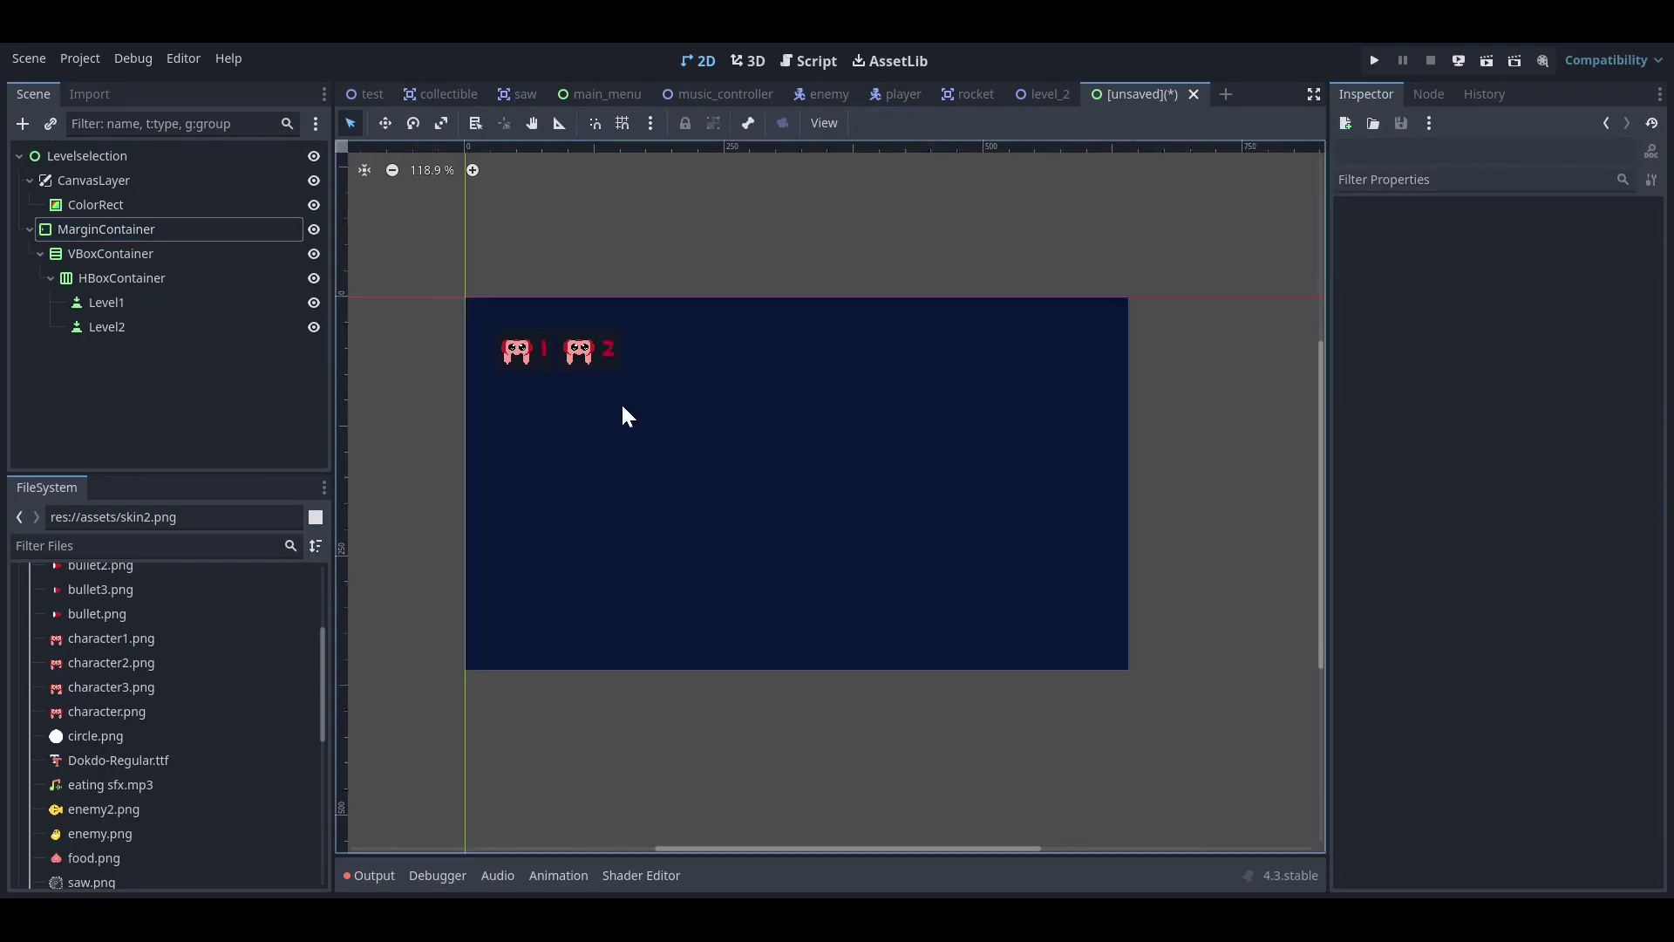
scroll(572, 342, "up", 5)
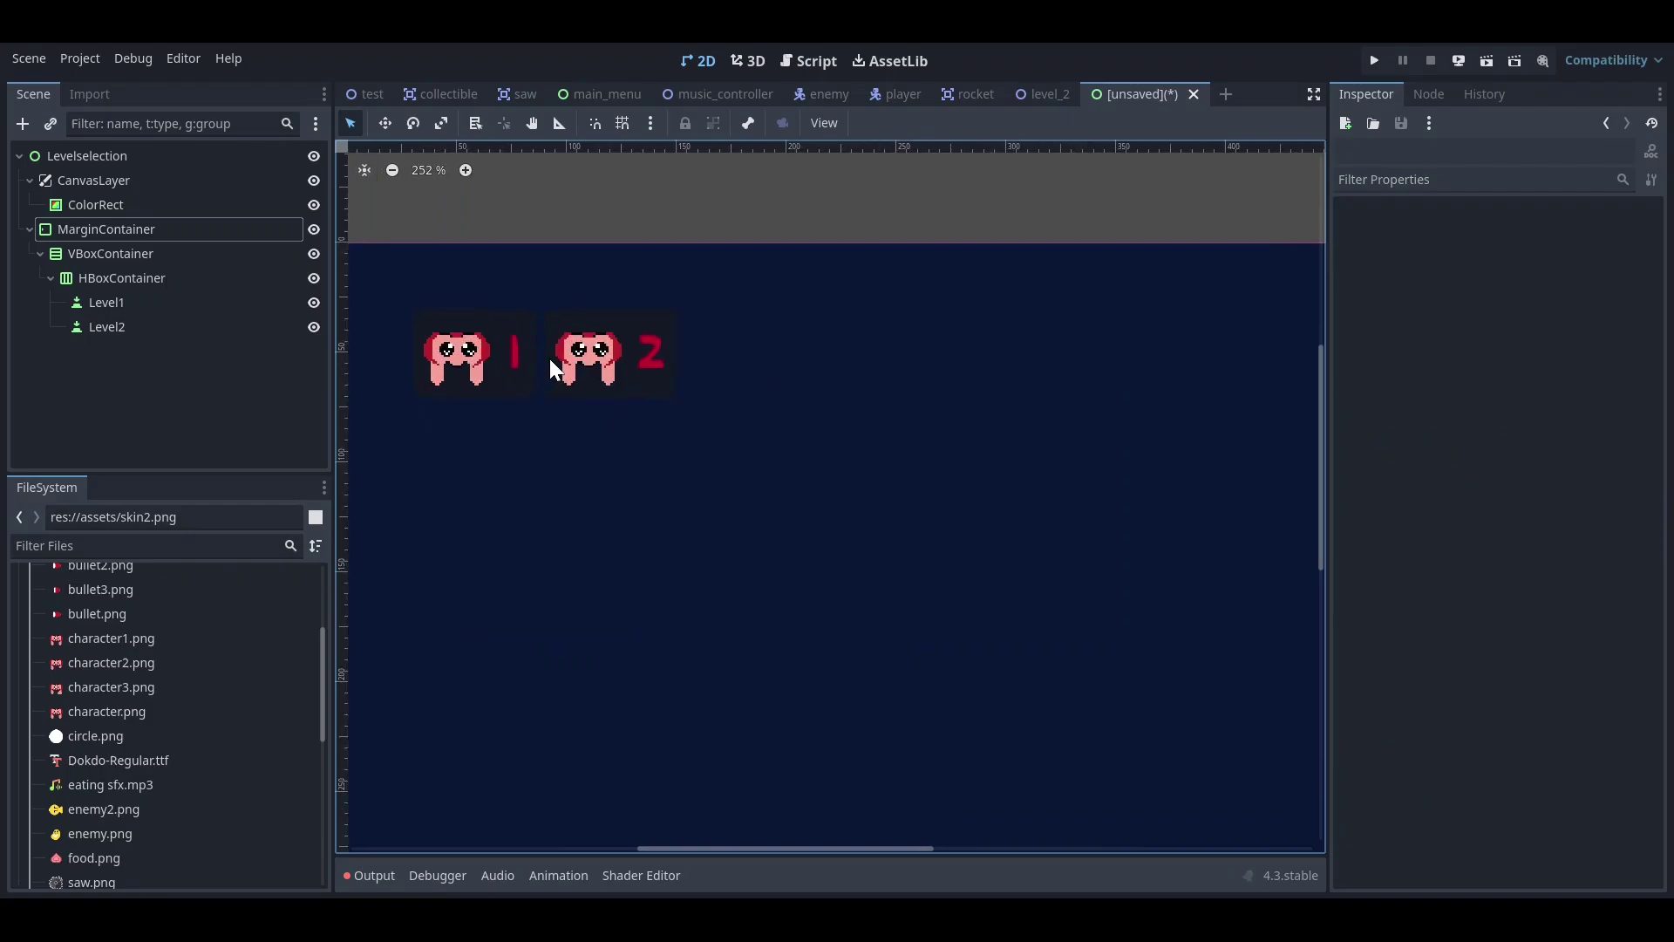
scroll(550, 359, "down", 3)
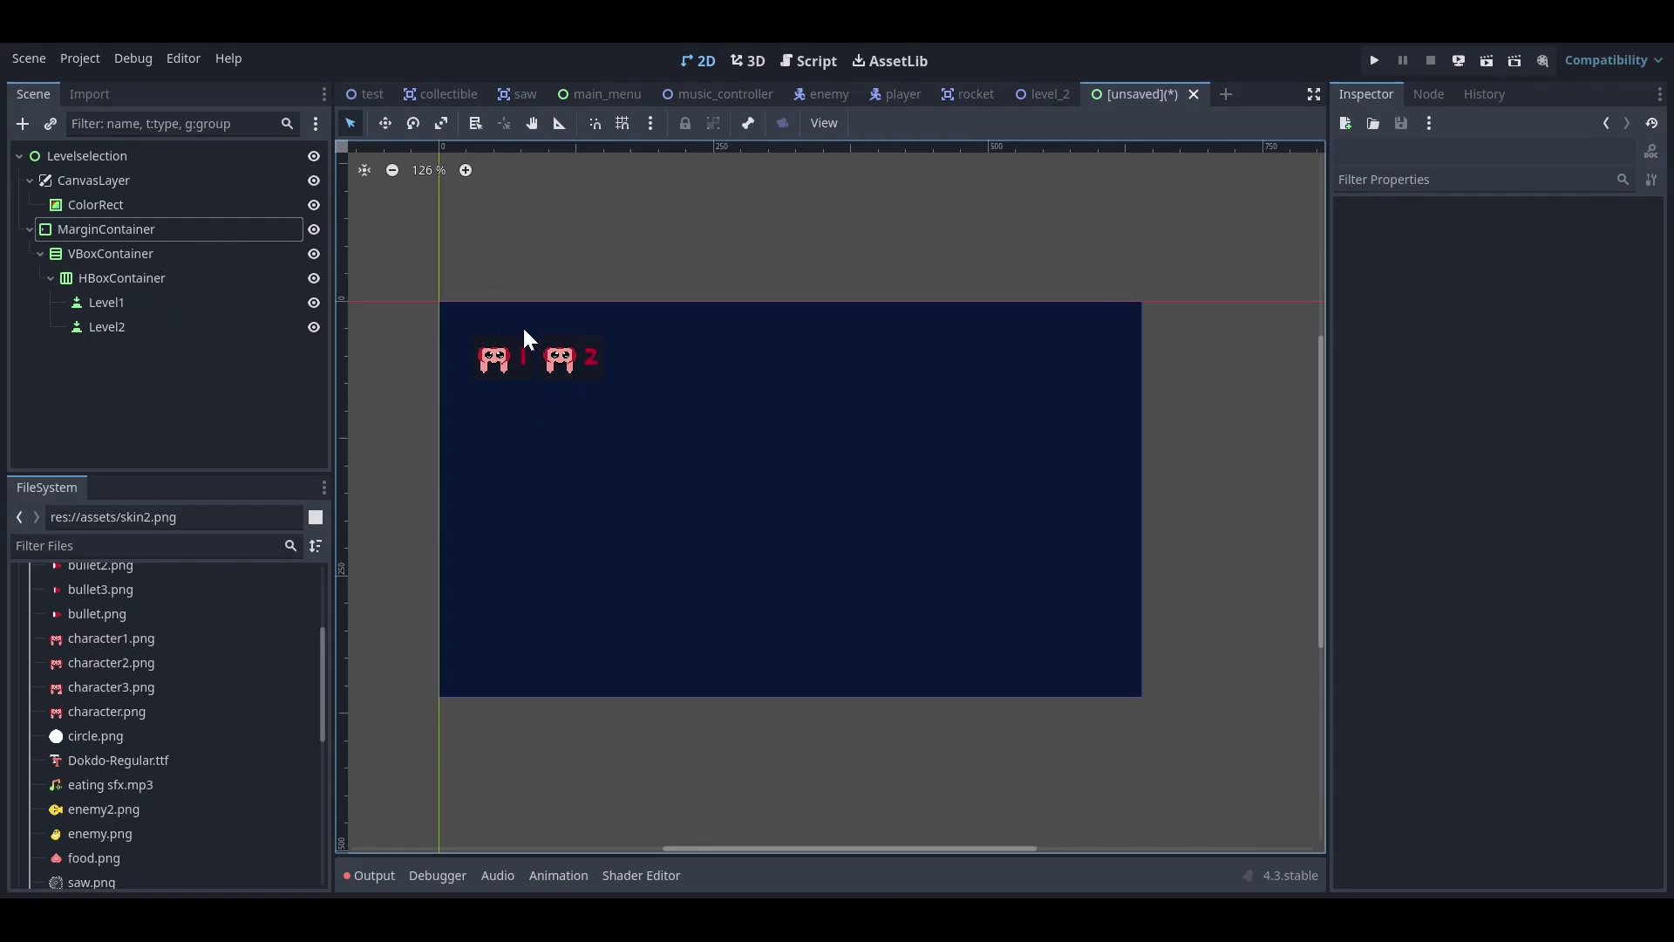
scroll(566, 359, "up", 2)
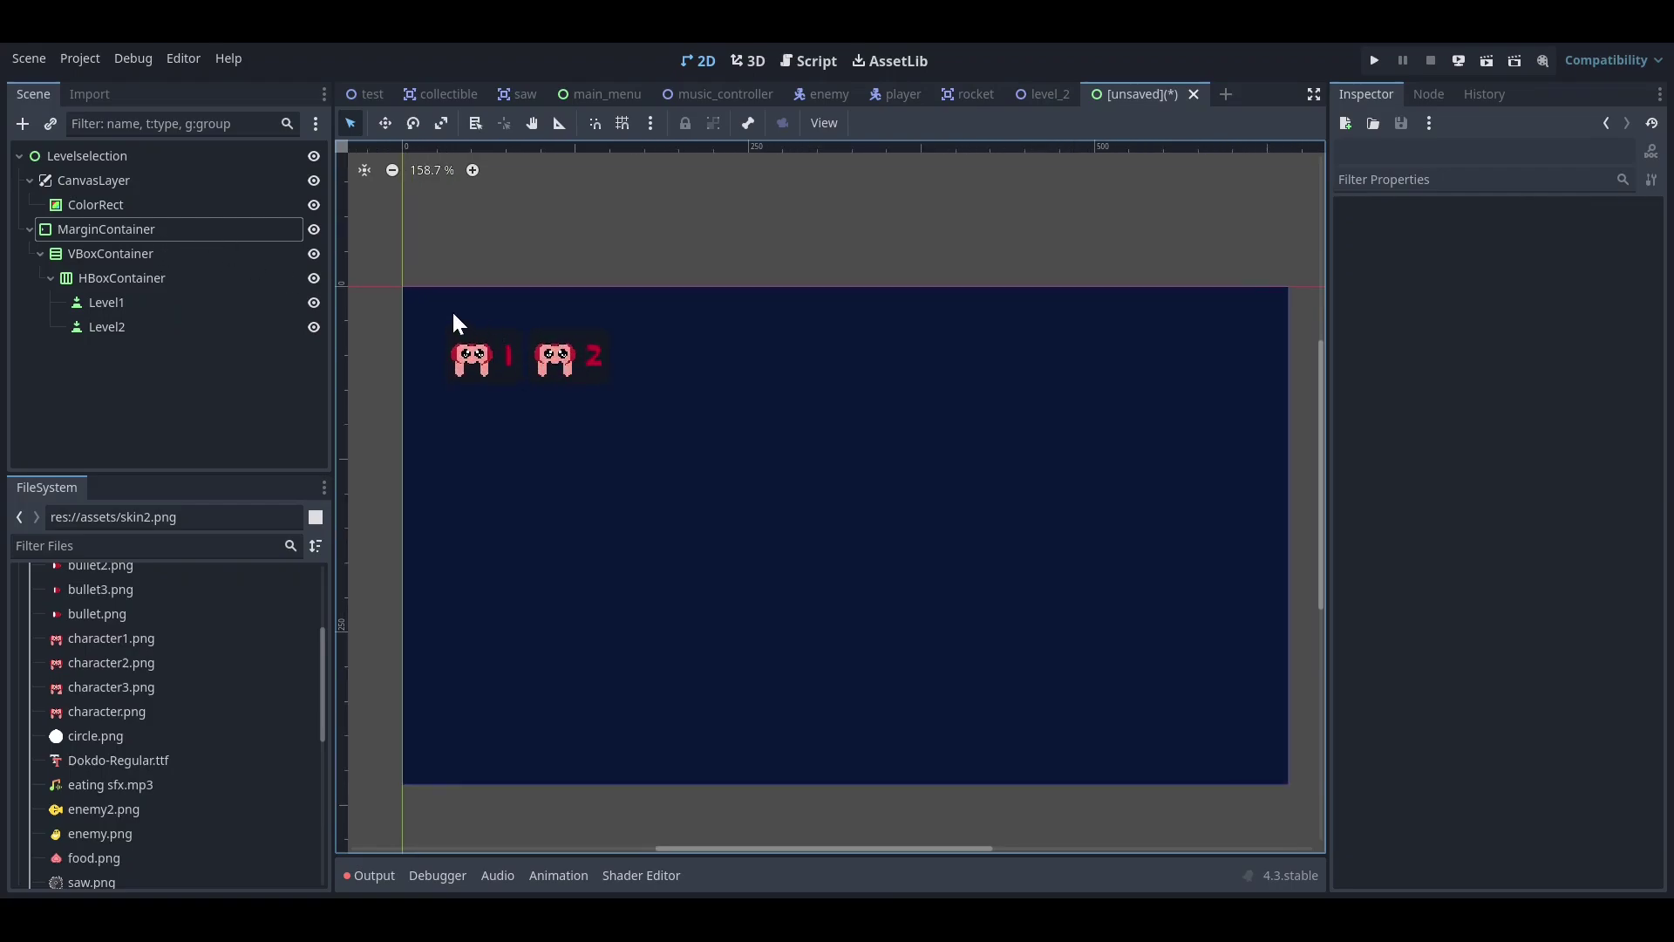
scroll(453, 316, "up", 8)
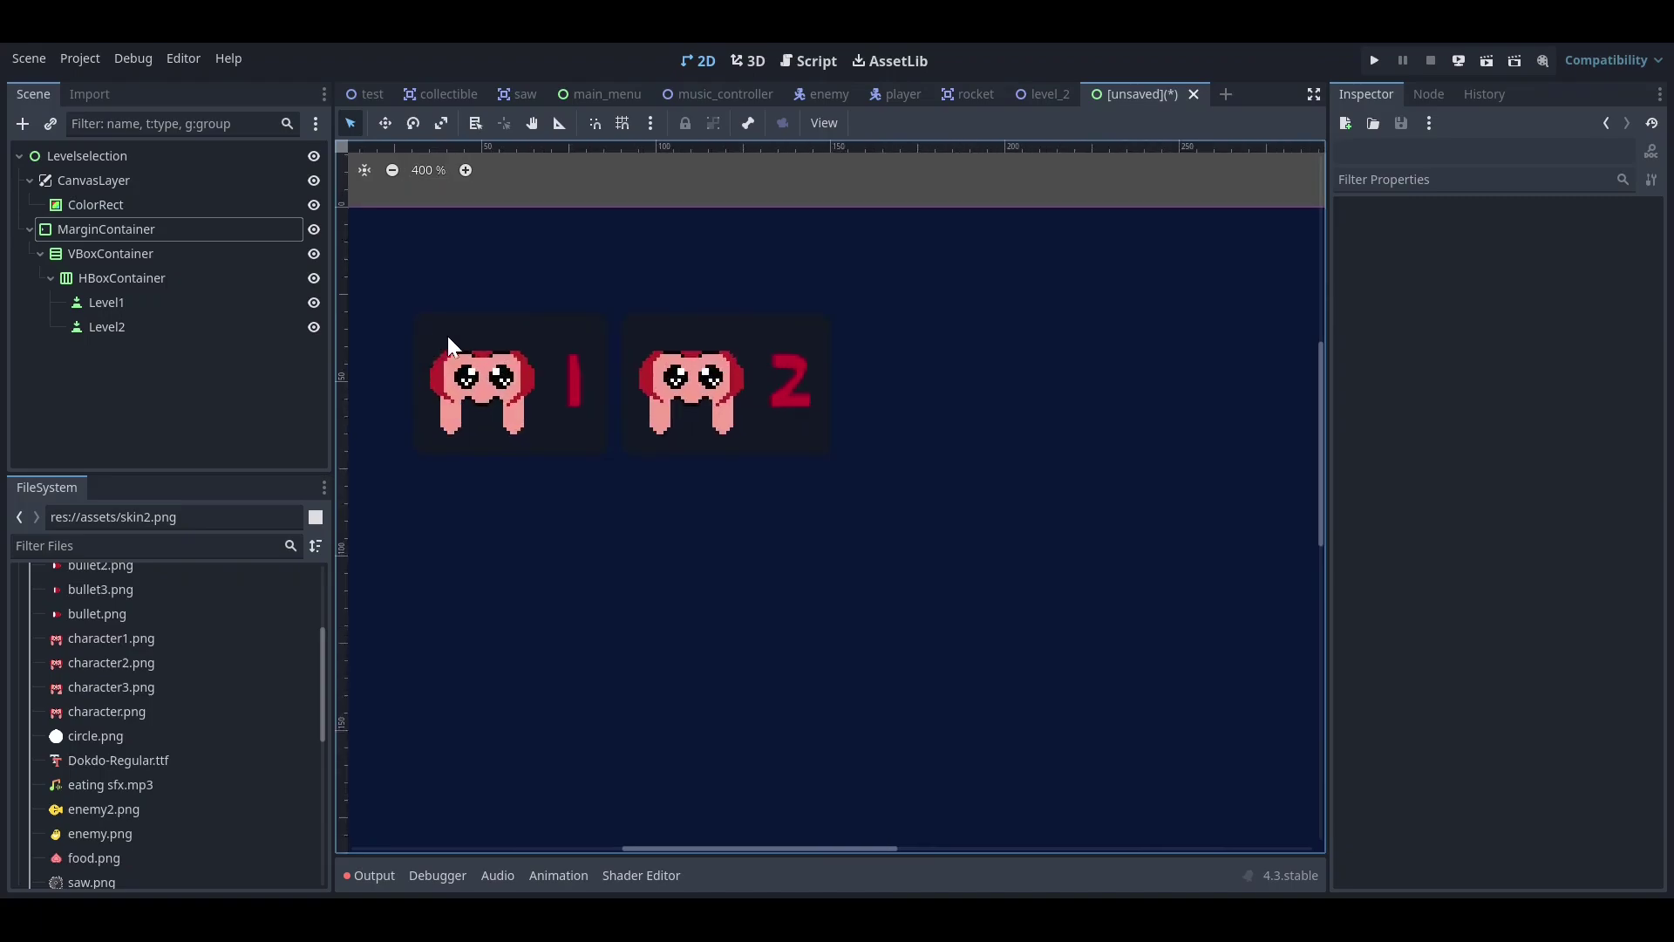
scroll(693, 328, "down", 10)
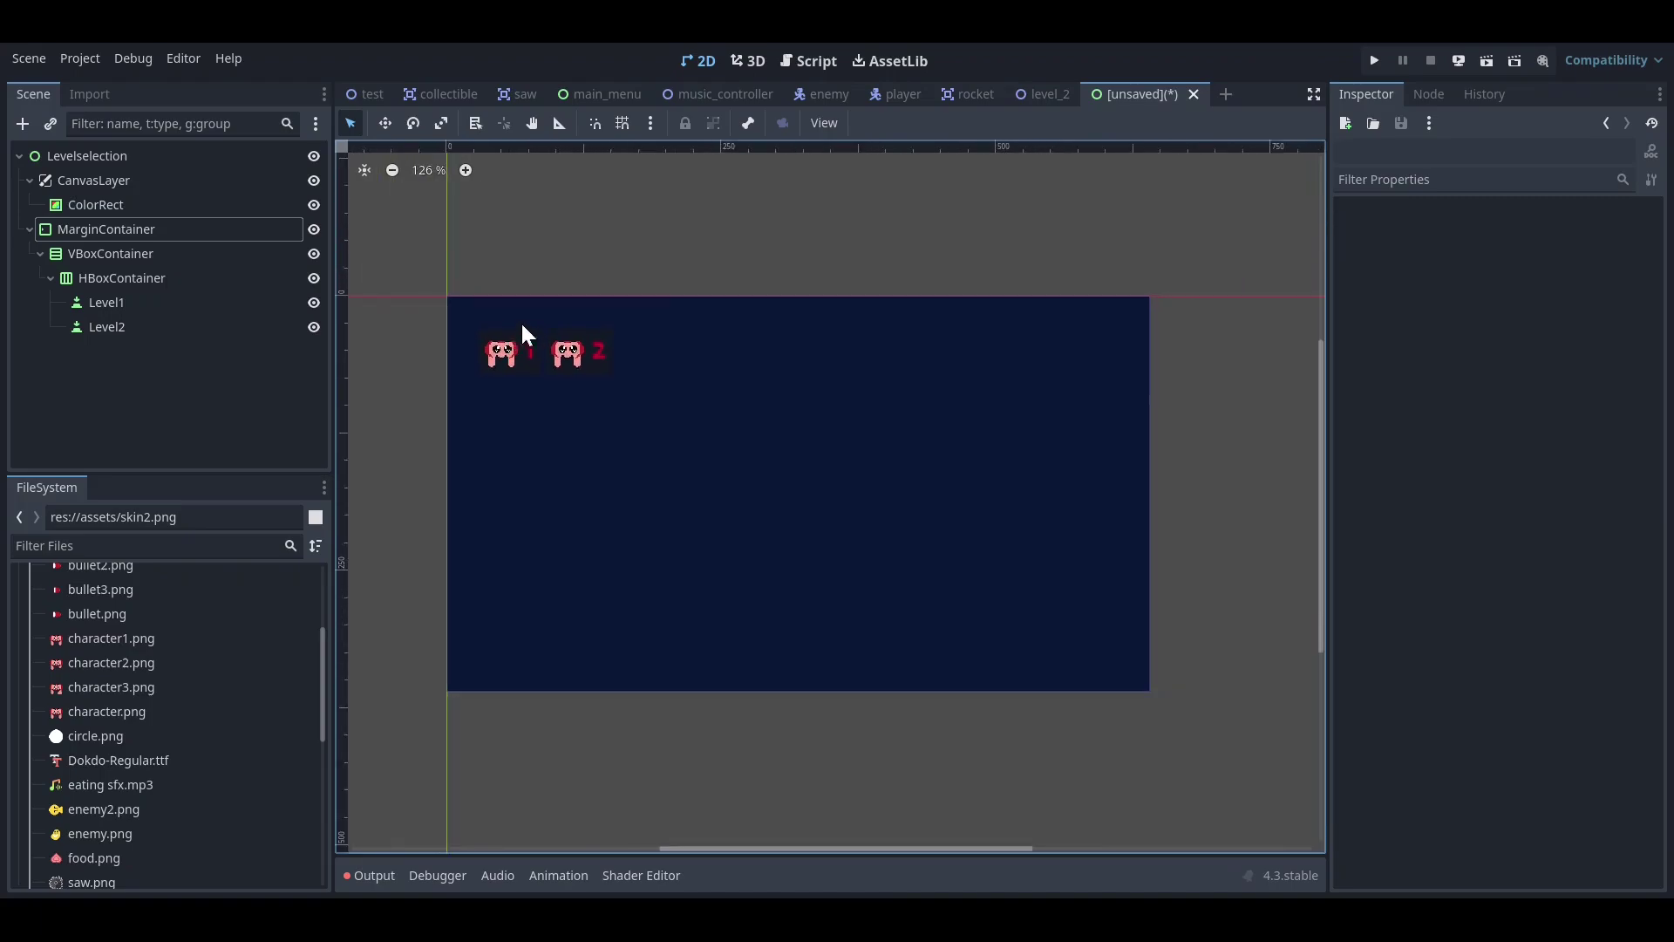
scroll(602, 337, "up", 1)
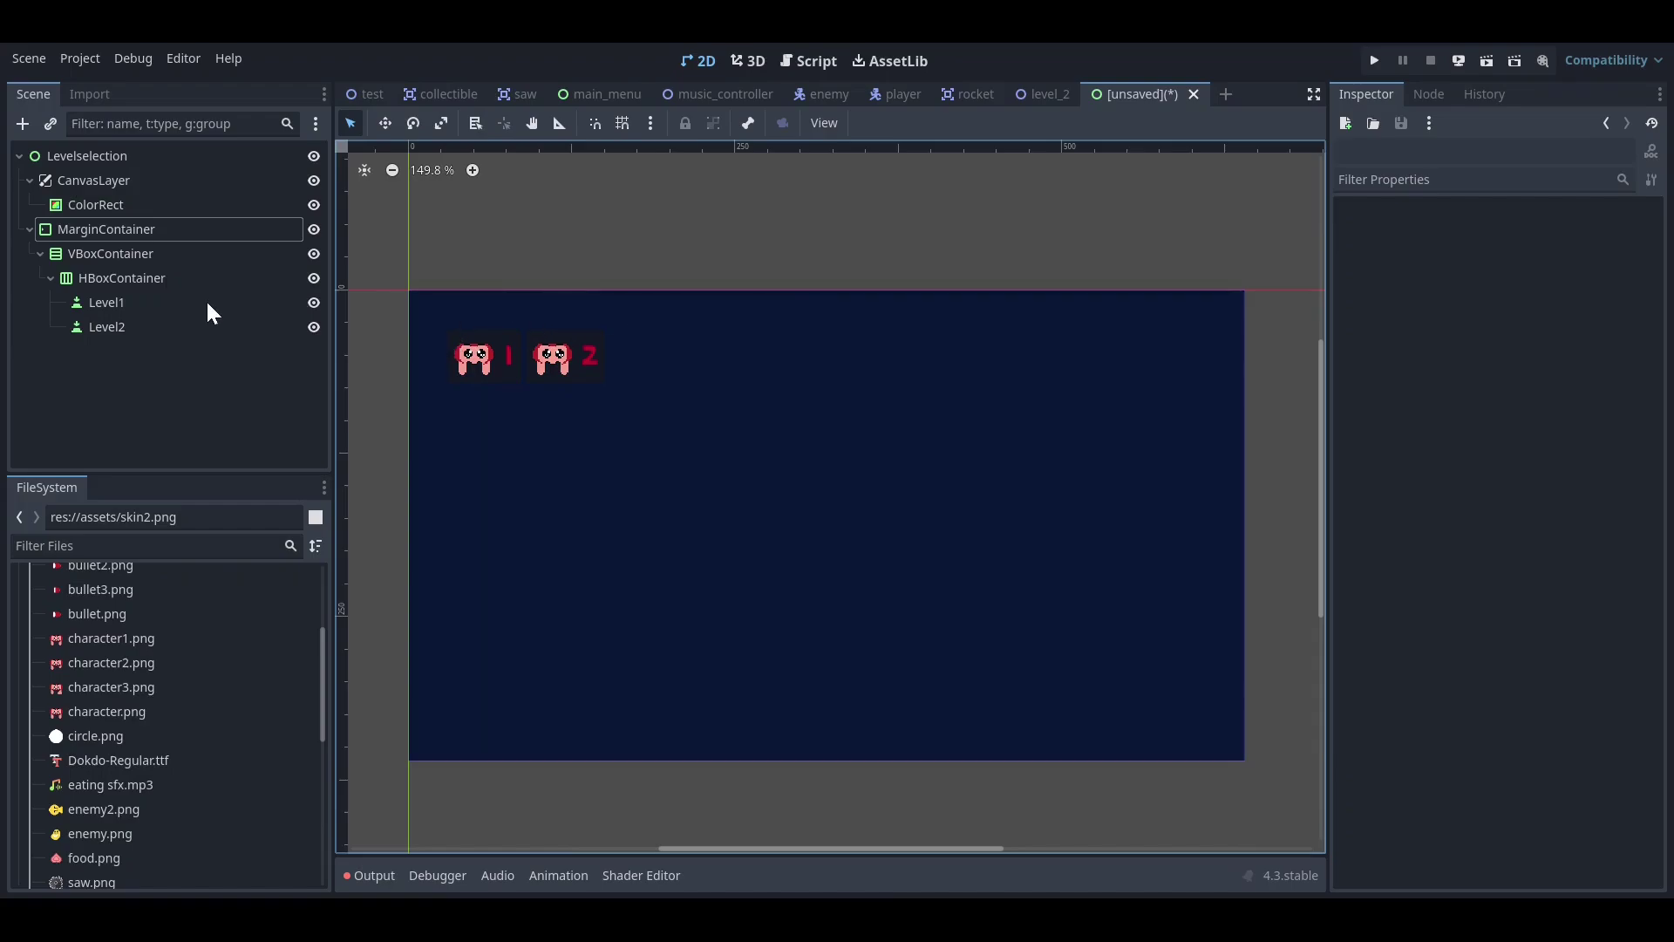
scroll(482, 363, "down", 1)
left_click(216, 327)
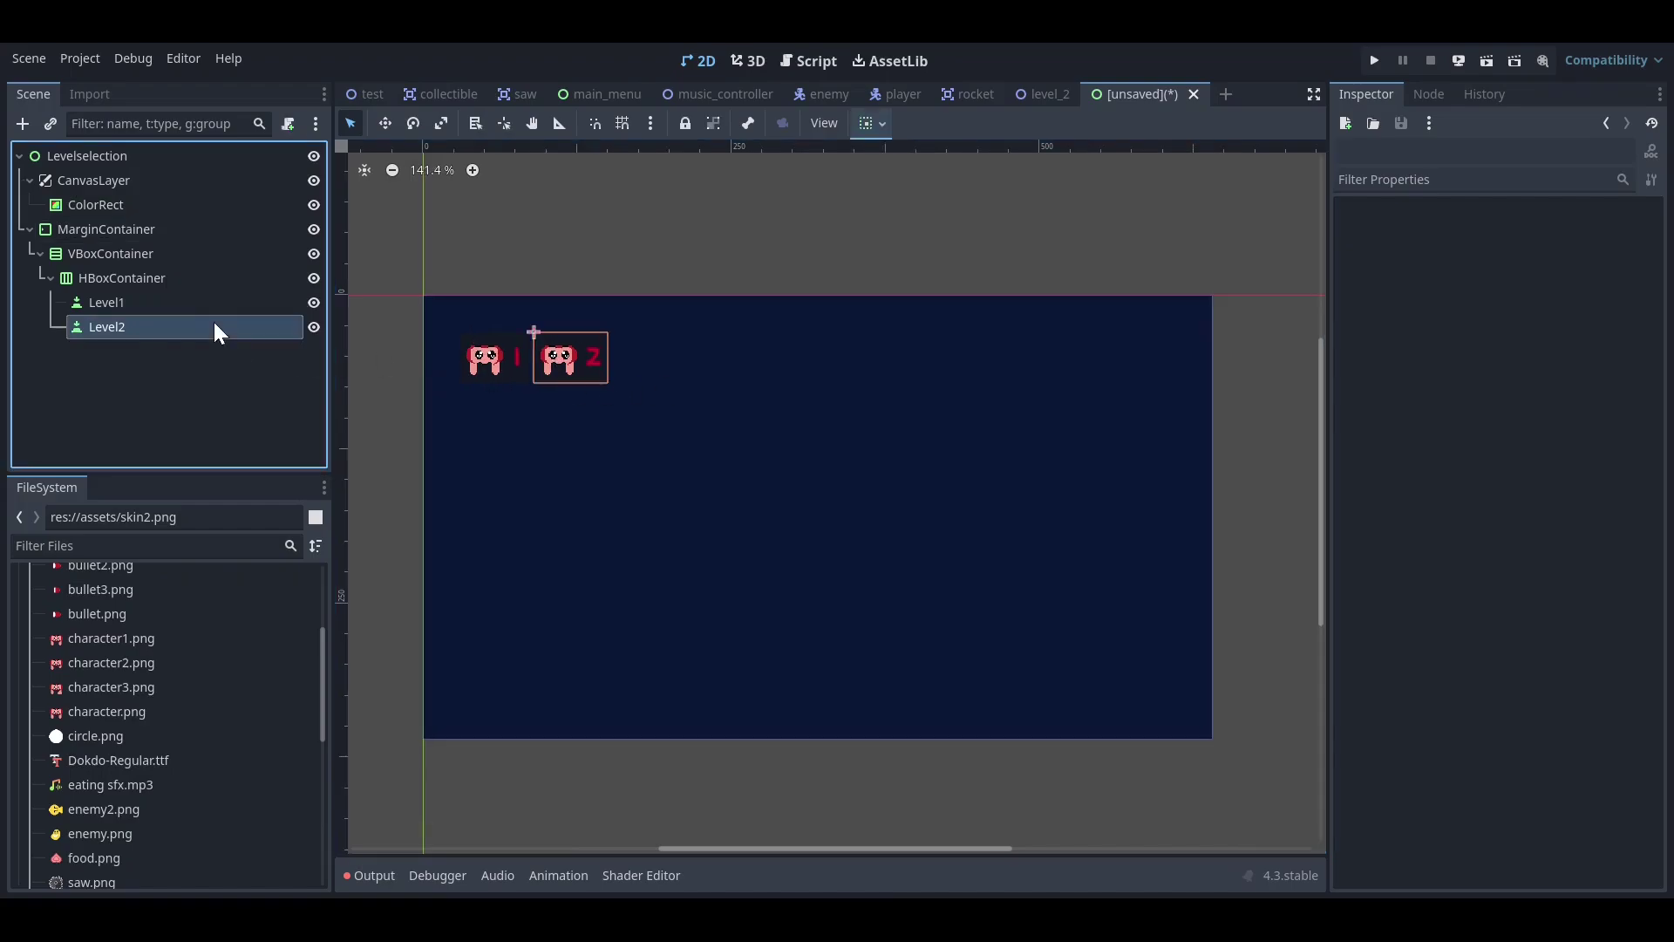
- Duplicate Level2 several times to create extra level buttons
key("ctrl+d")
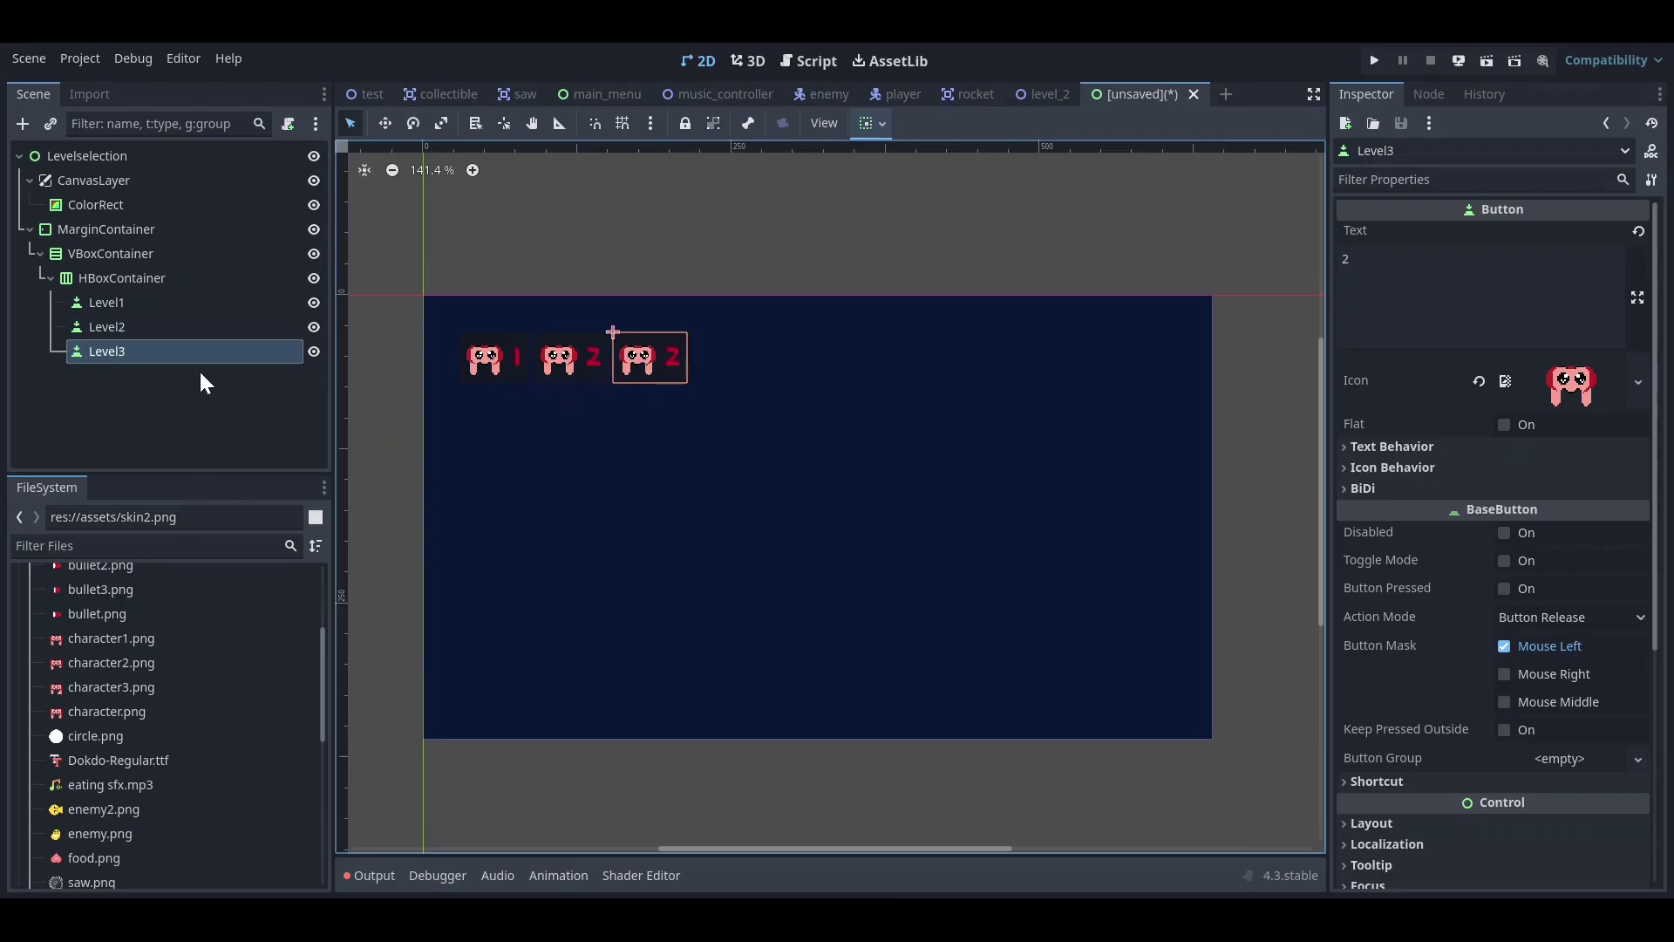
key("ctrl+d")
key("ctrl+d")
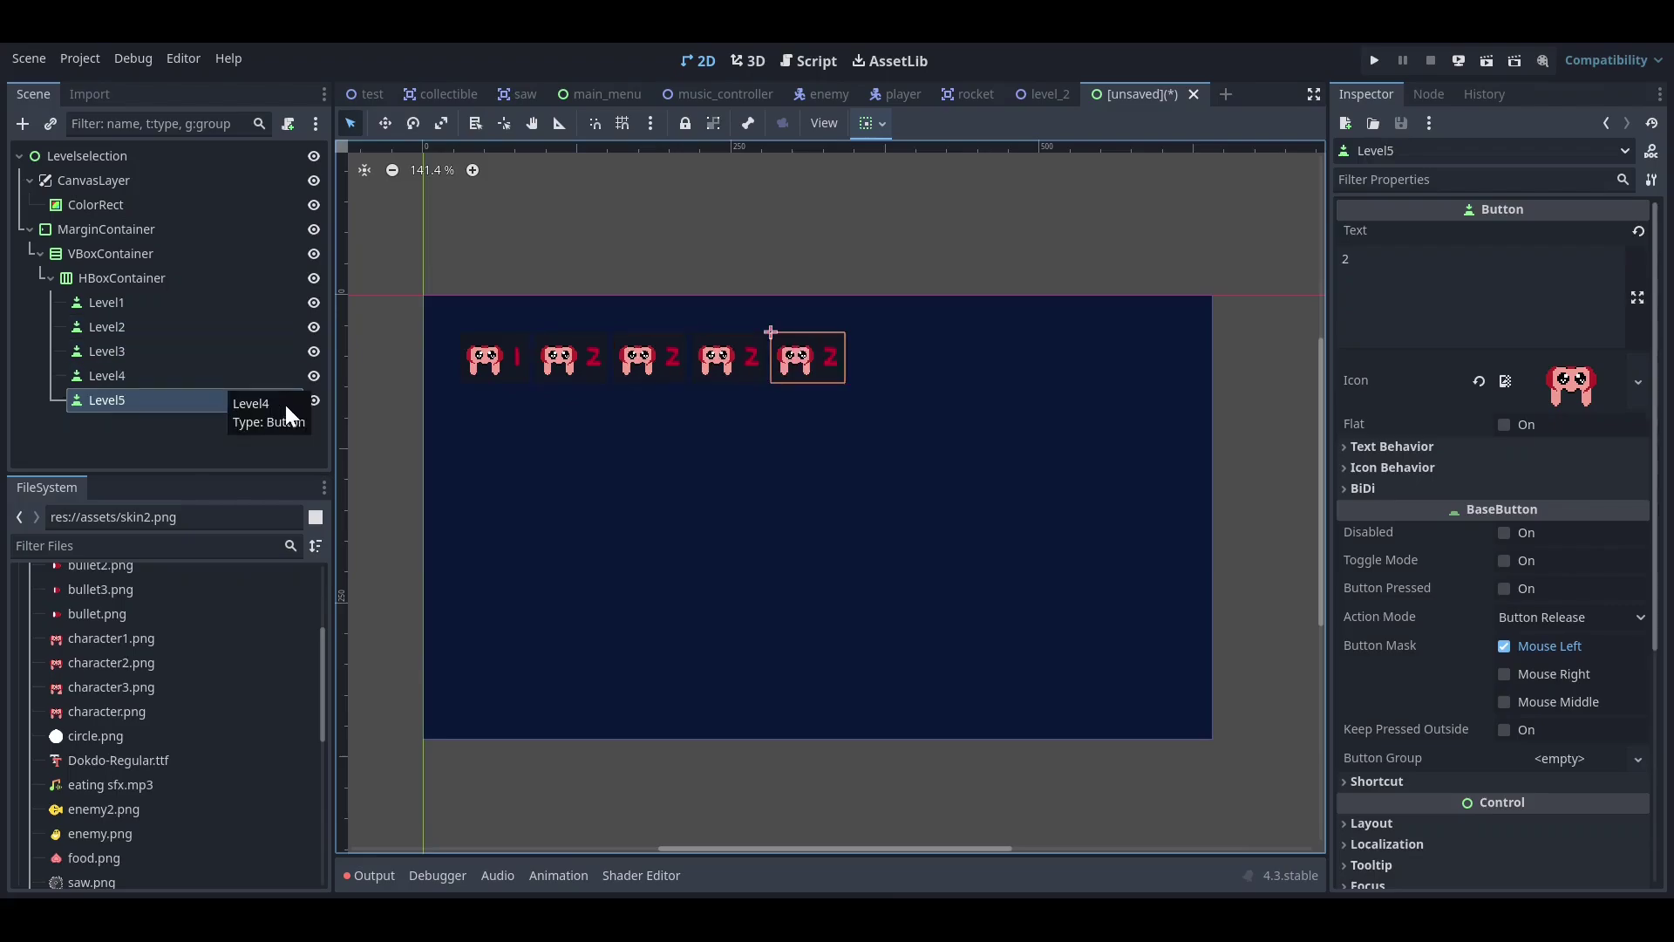
left_click(181, 380)
key("ctrl+d")
scroll(801, 375, "down", 3)
scroll(802, 384, "up", 1)
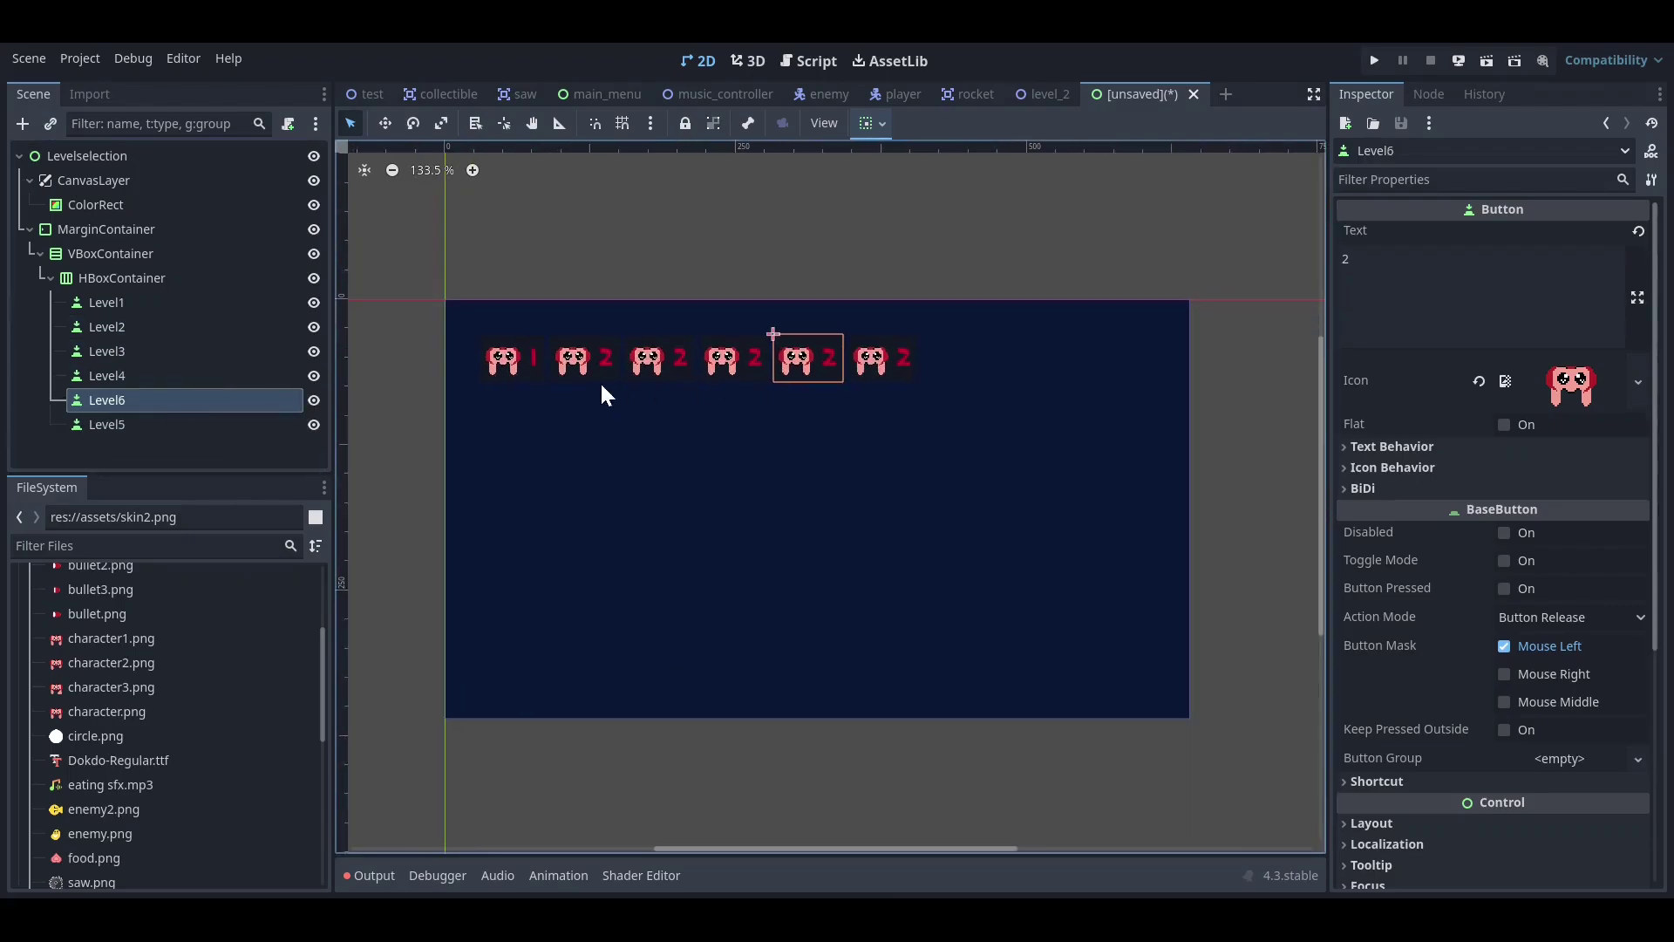
- Delete the surplus Level5 and Level6 buttons, then duplicate Level4 as the new Level5
left_click(206, 425)
key("Delete")
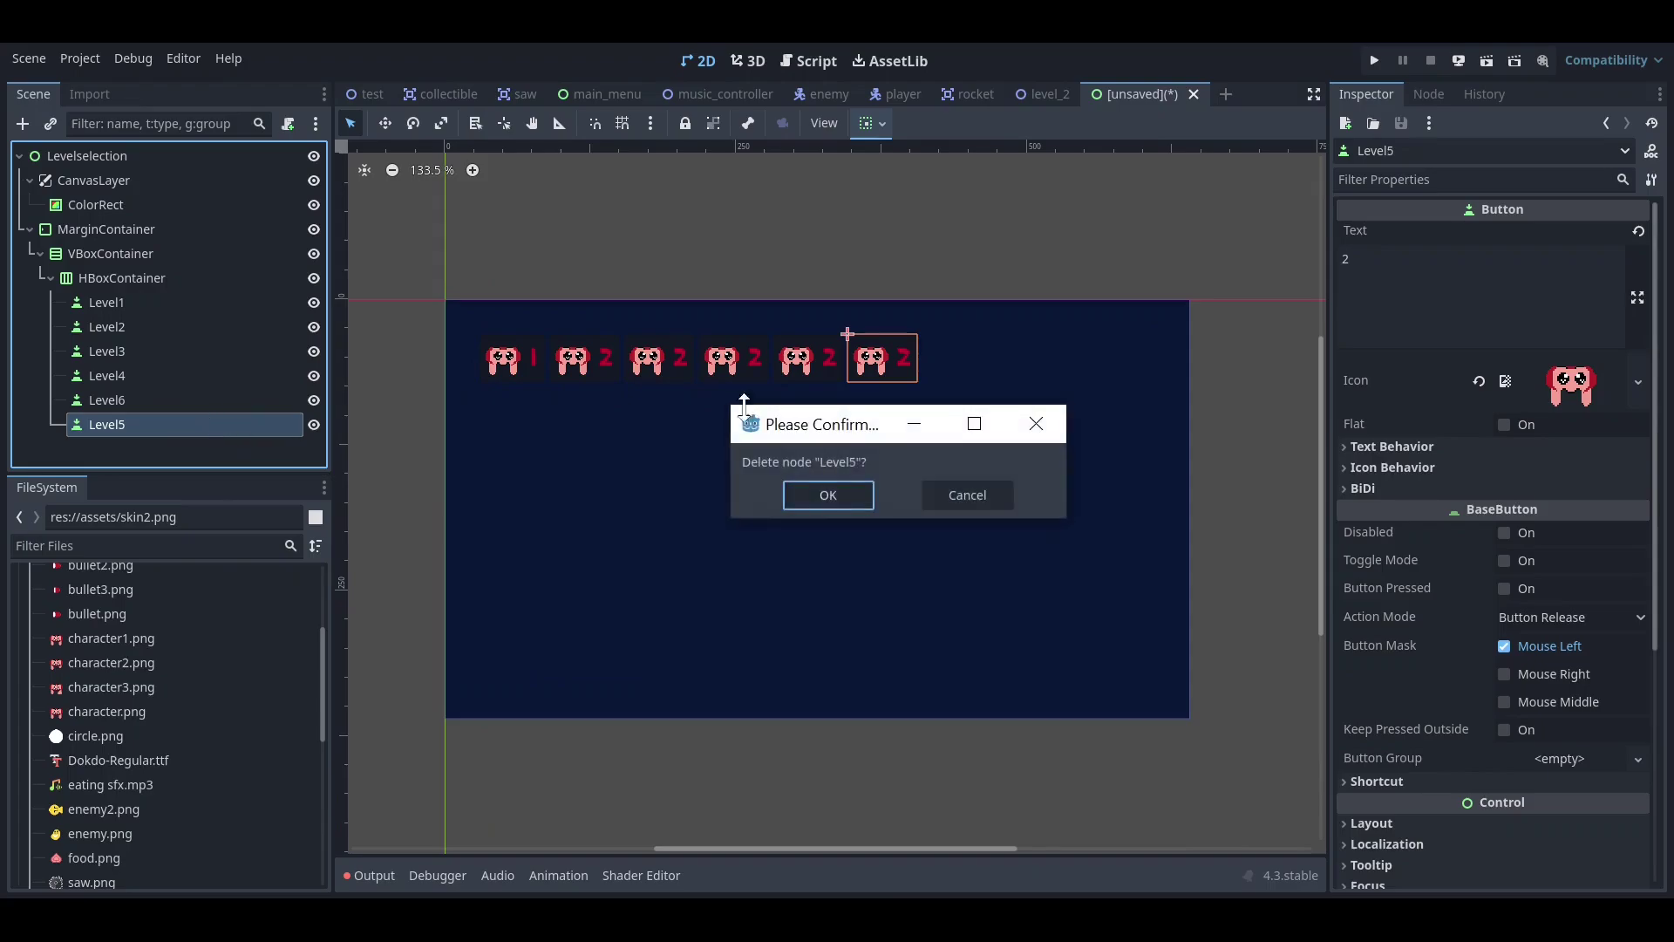
left_click(836, 484)
left_click(214, 402)
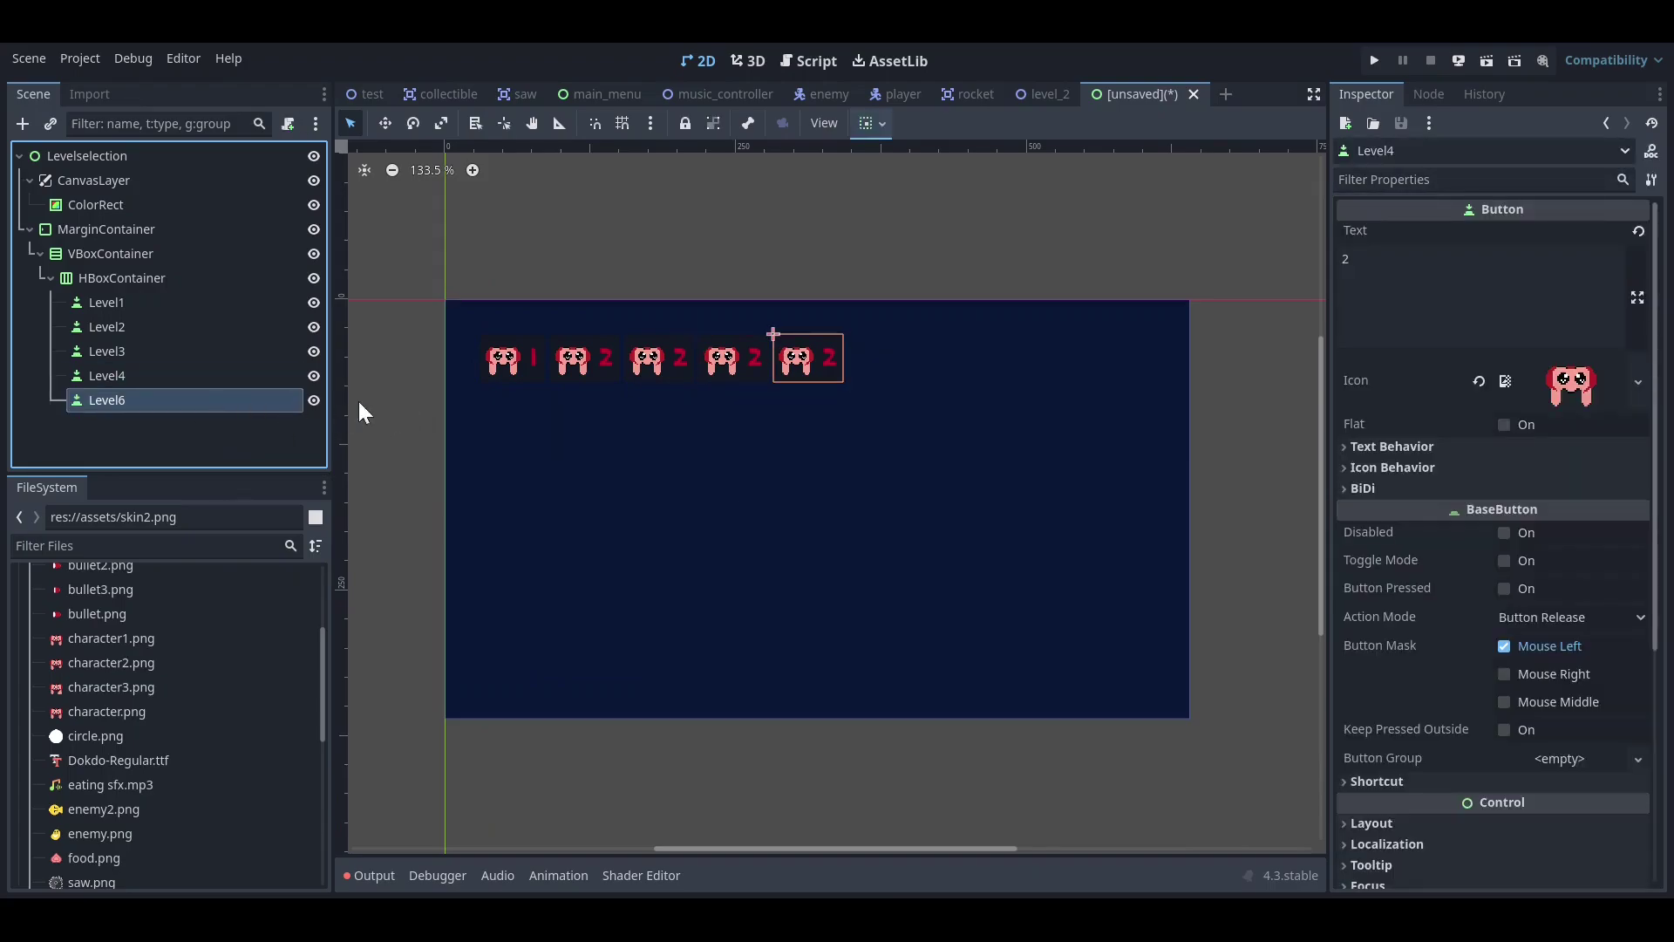
key("Delete")
left_click(851, 489)
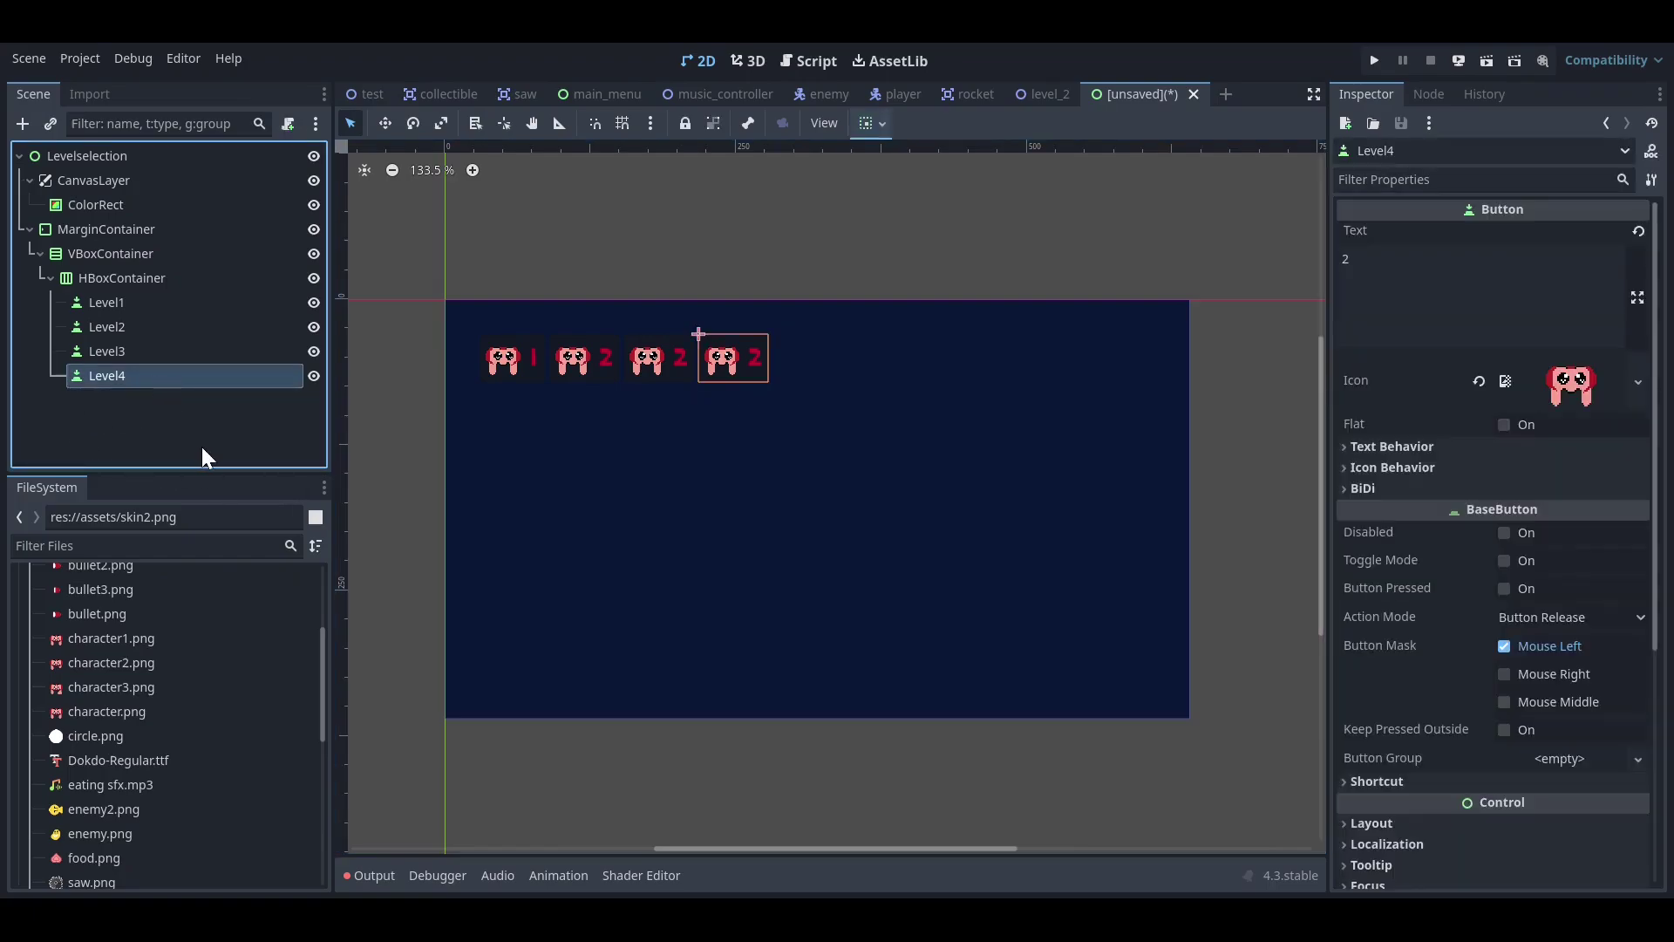
key("ctrl+d")
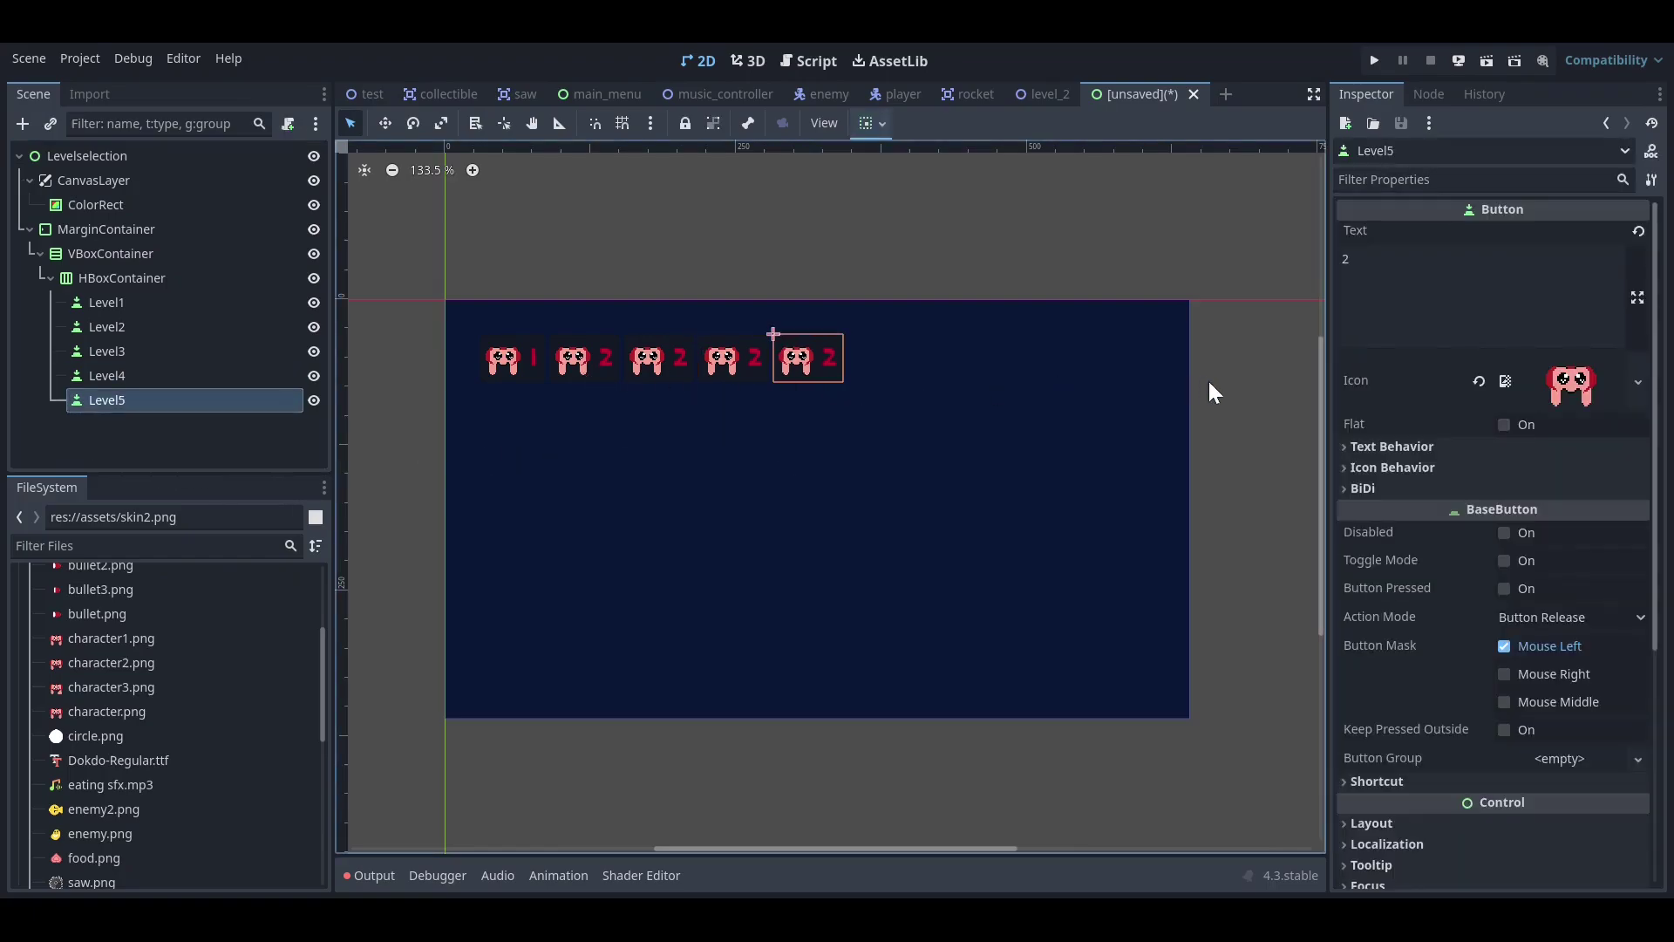
left_click(121, 236)
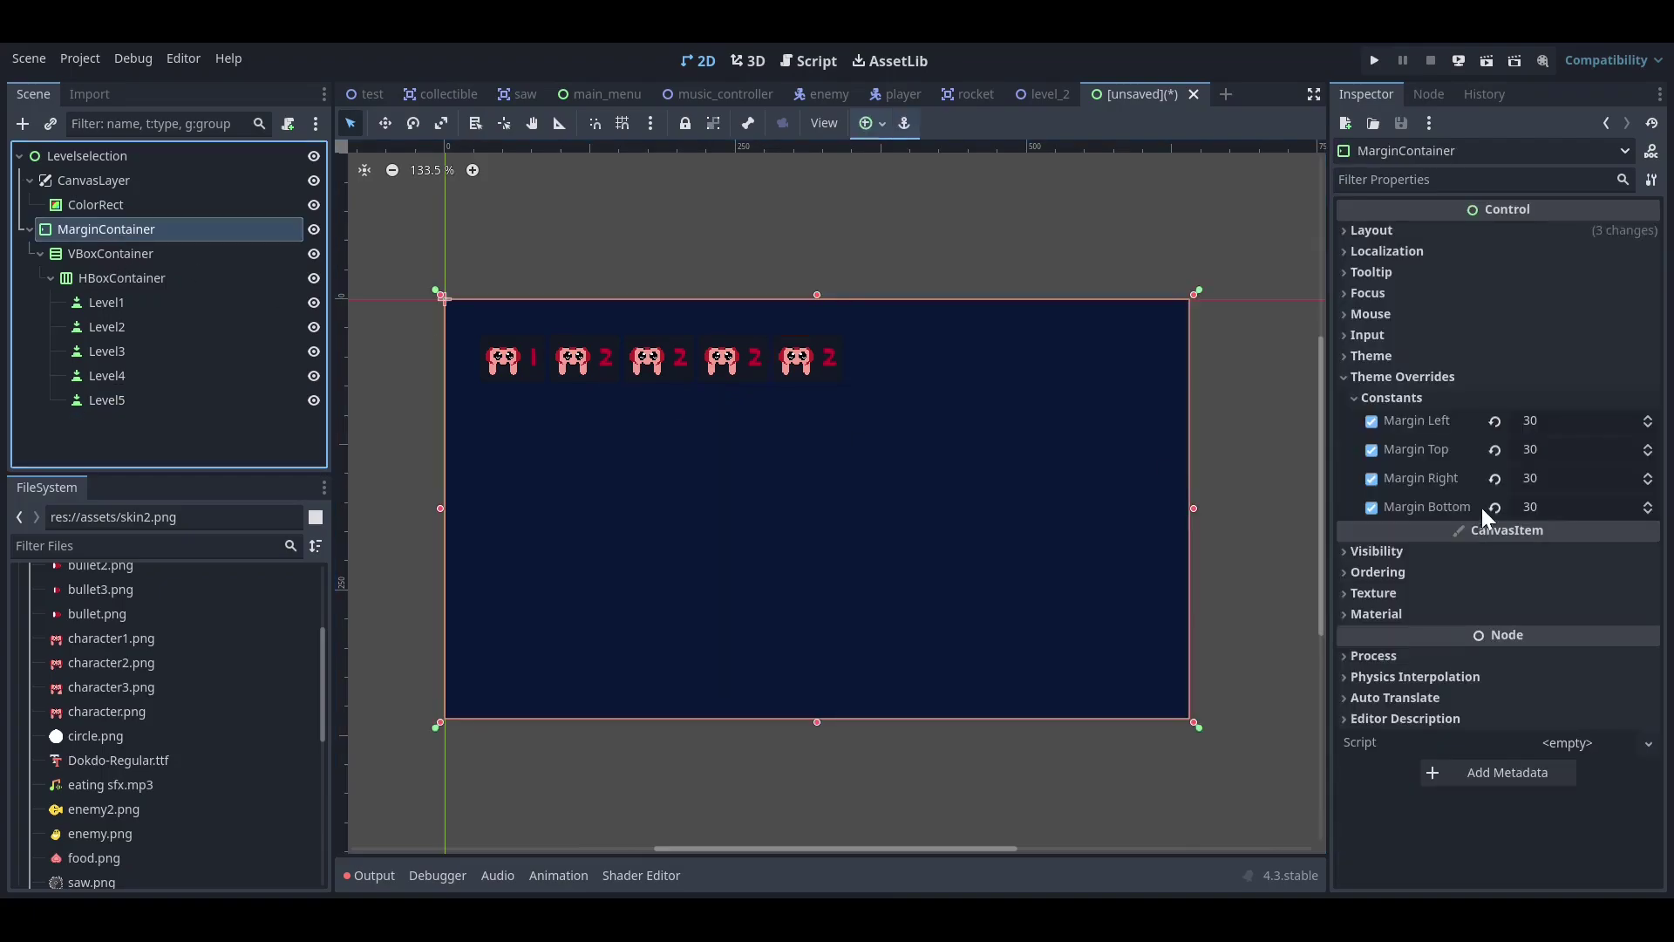
- Set the MarginContainer's left margin constant to 100
left_click(1548, 422)
type("100")
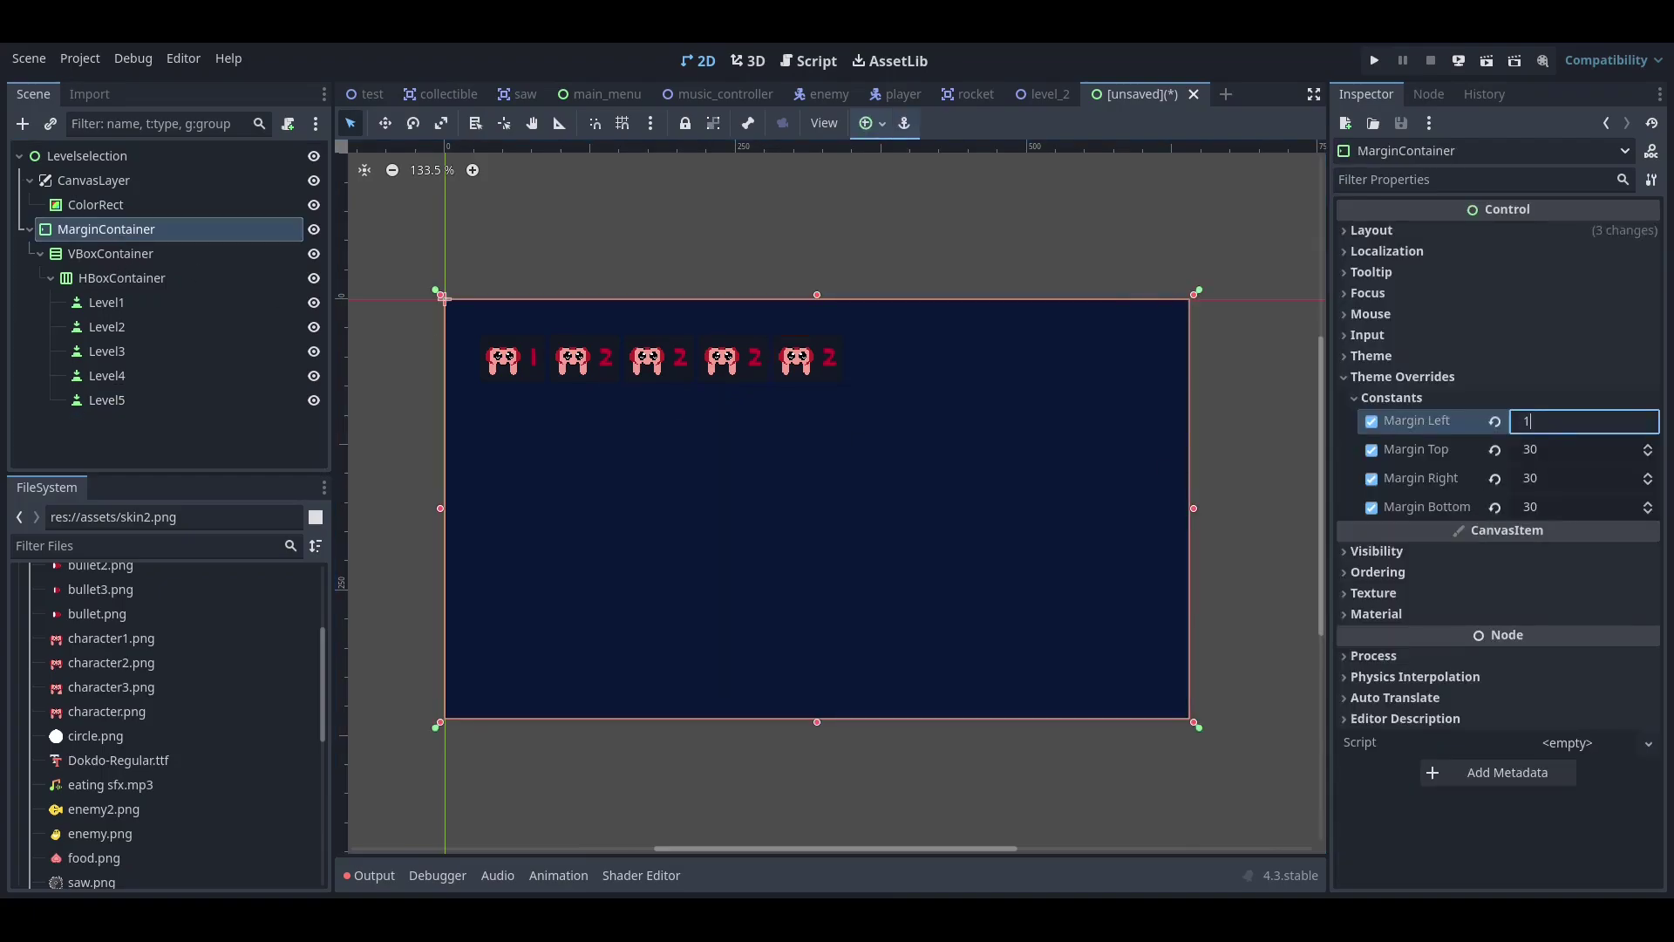
key("Return")
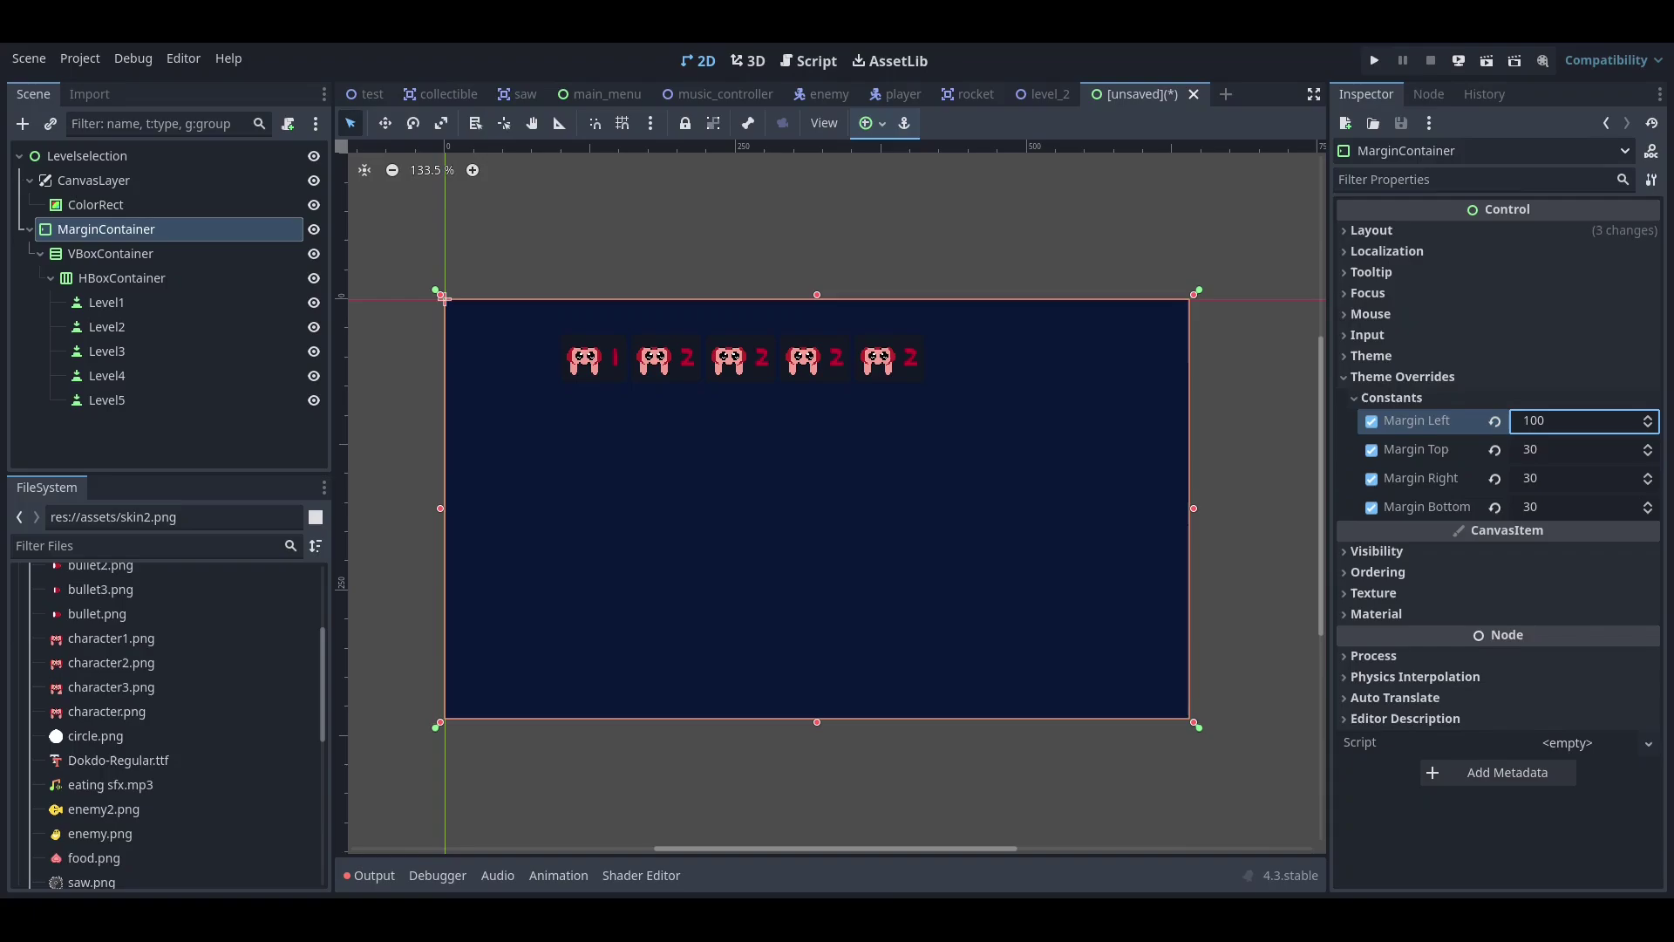
left_click(1561, 449)
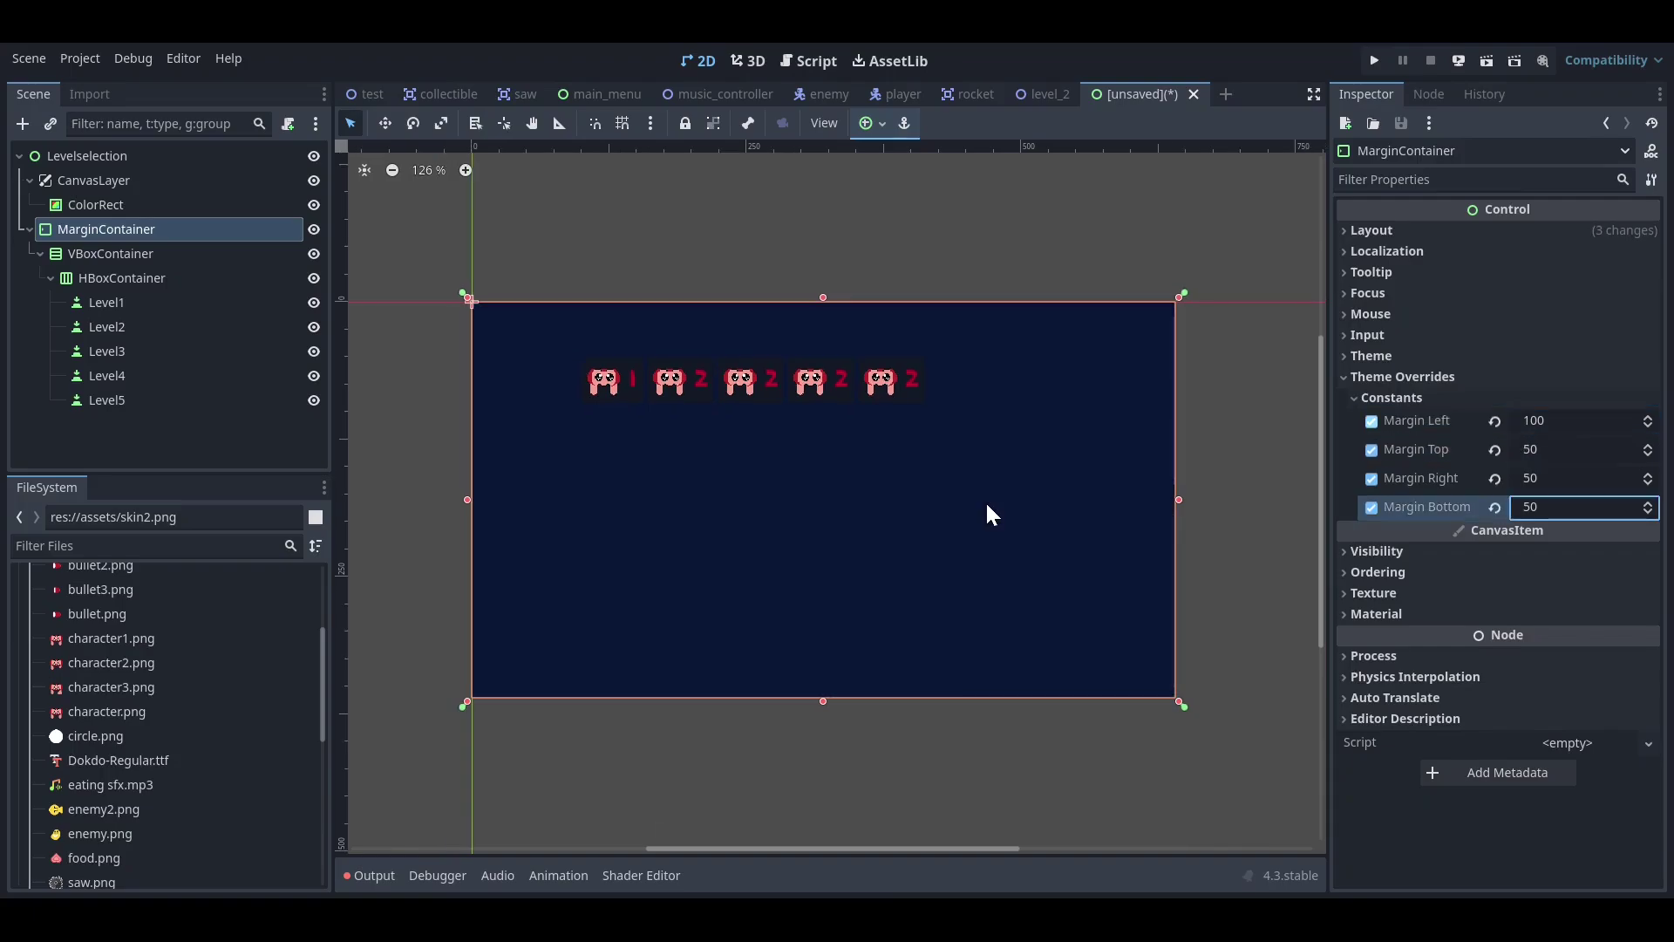
scroll(843, 416, "up", 1)
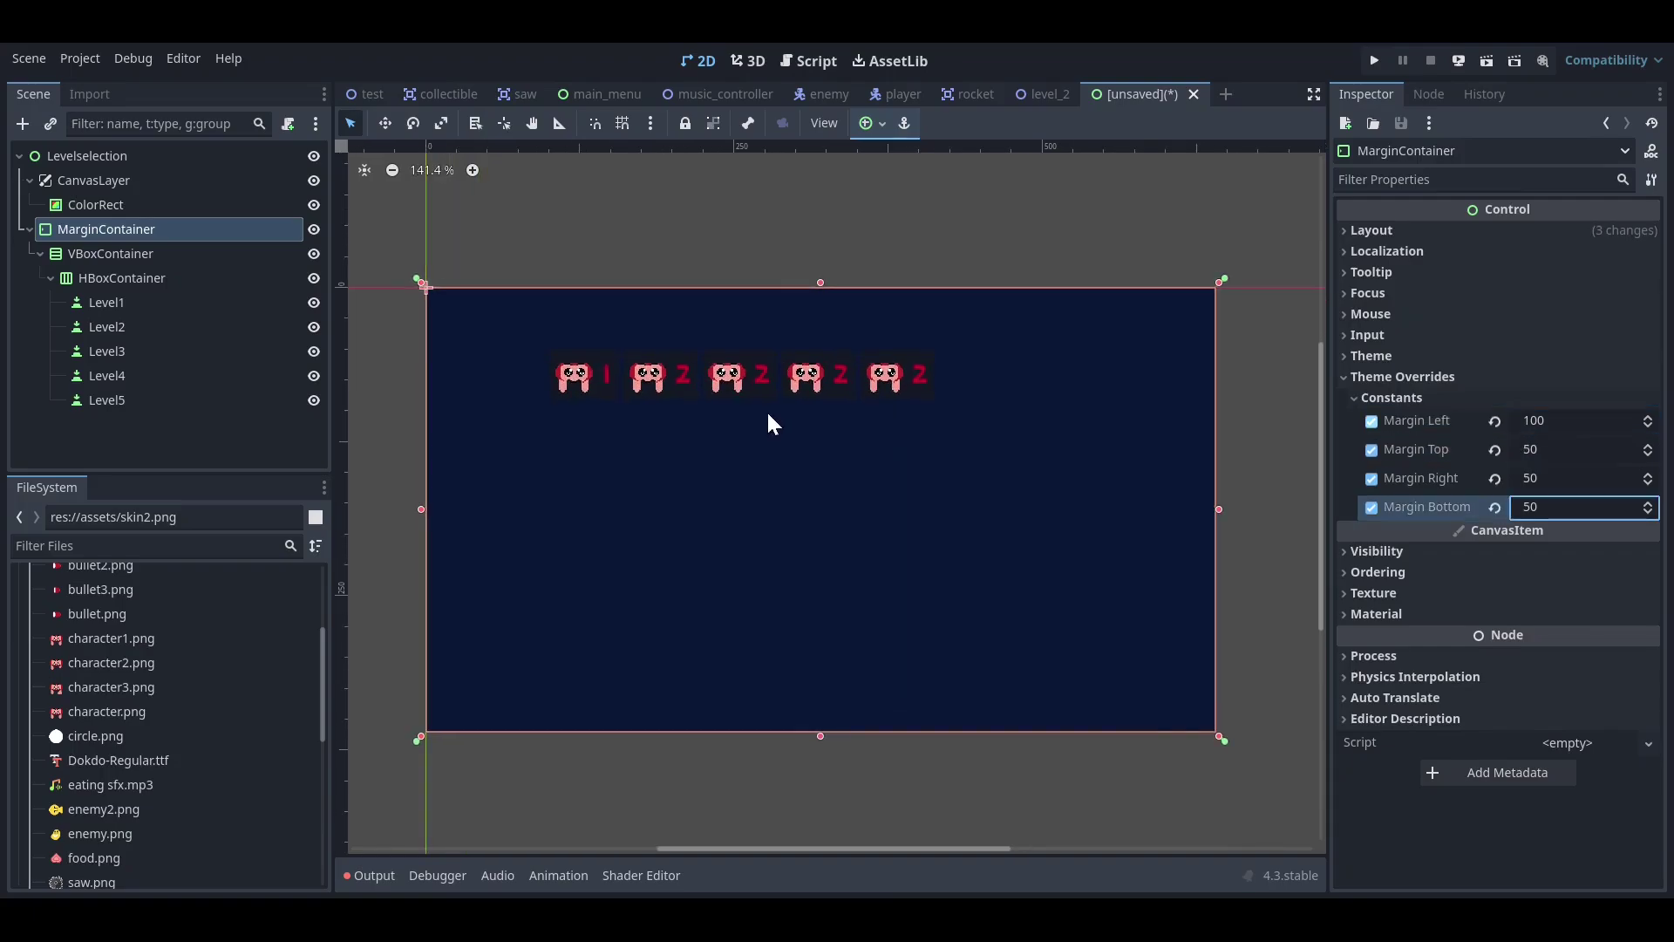
left_click(120, 353)
- Give the Level3, Level4 and Level5 buttons the text 3, 4 and 5
left_click(1348, 259)
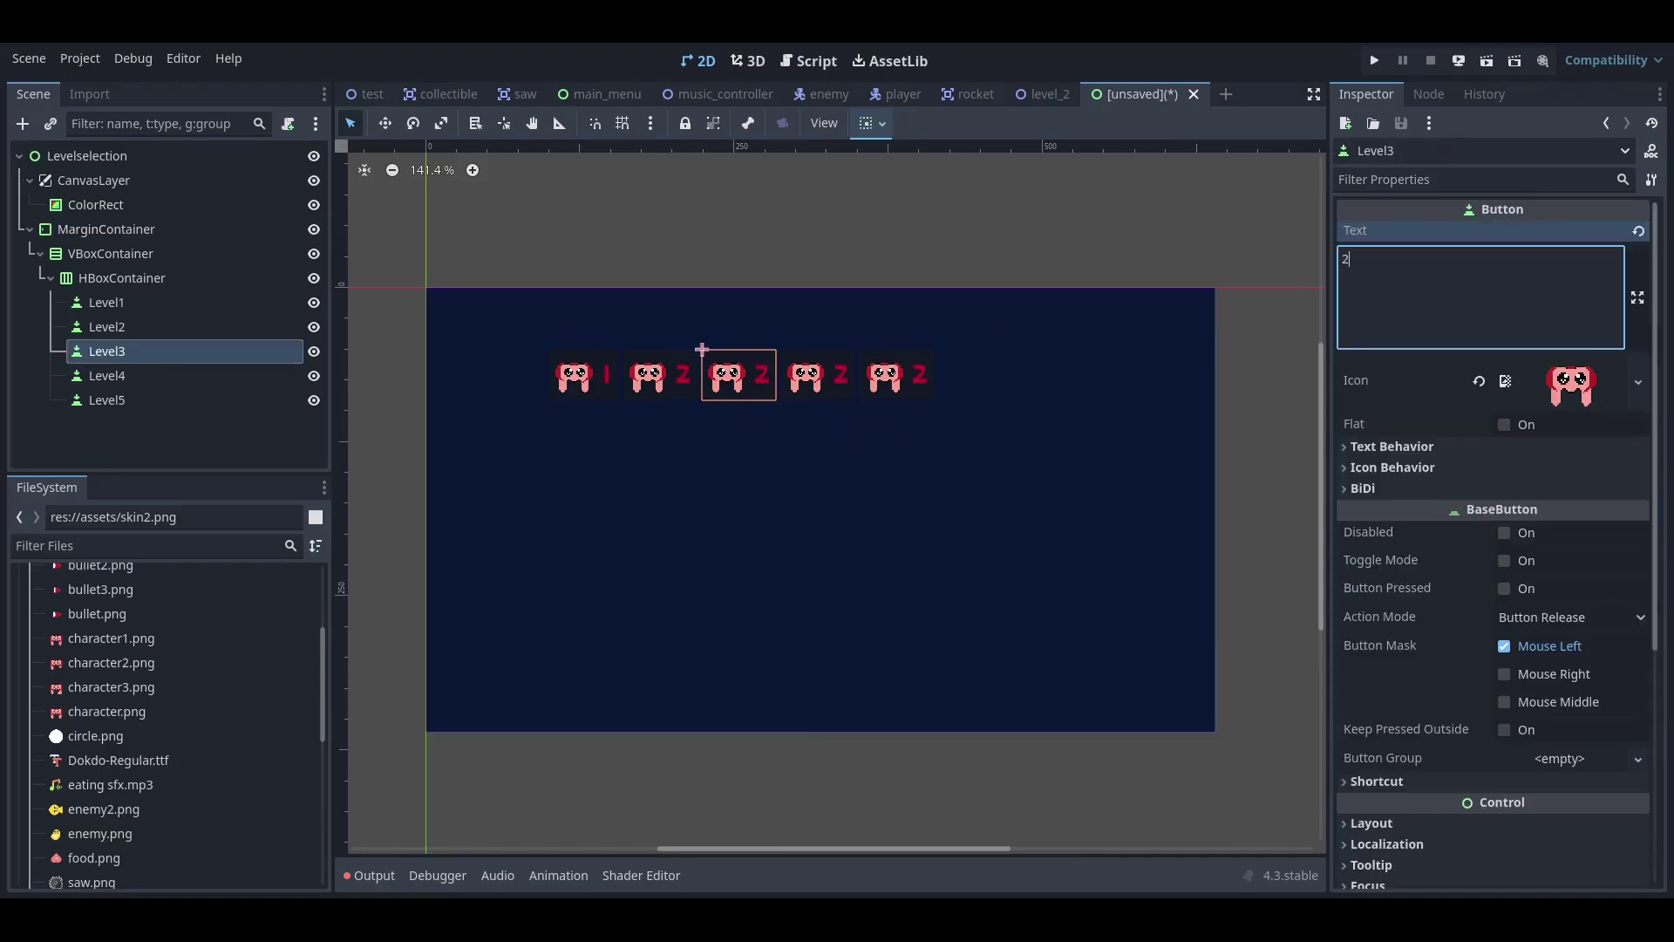
type("3")
left_click(108, 376)
left_click(1343, 259)
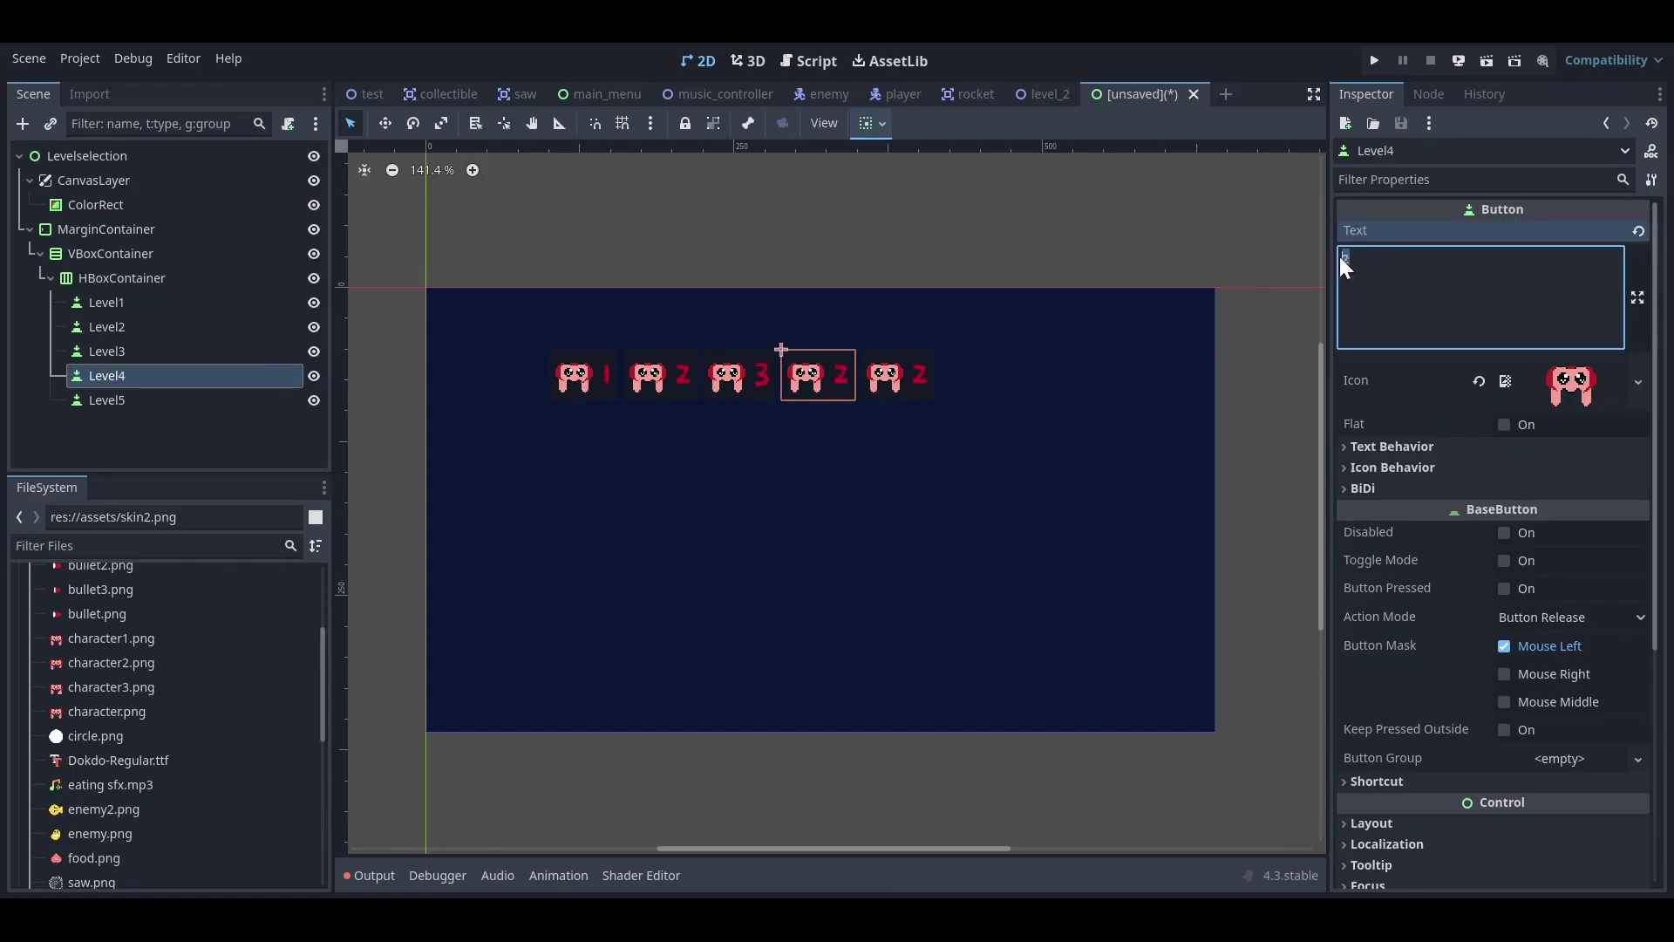
type("4")
left_click(107, 400)
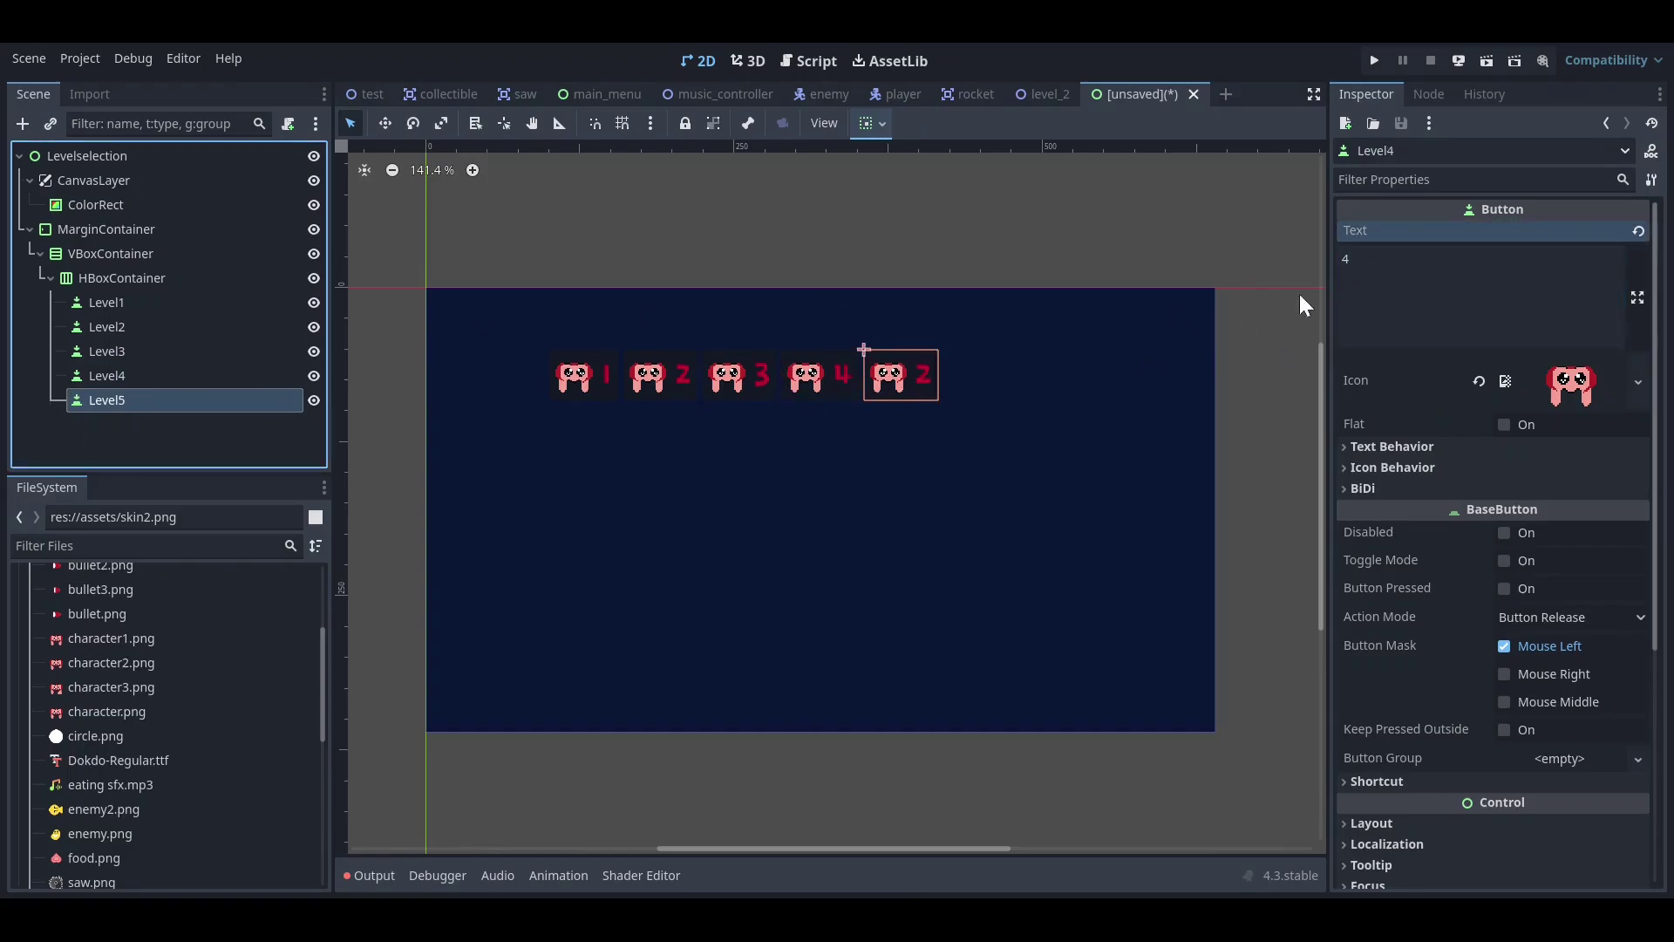
left_click(1396, 279)
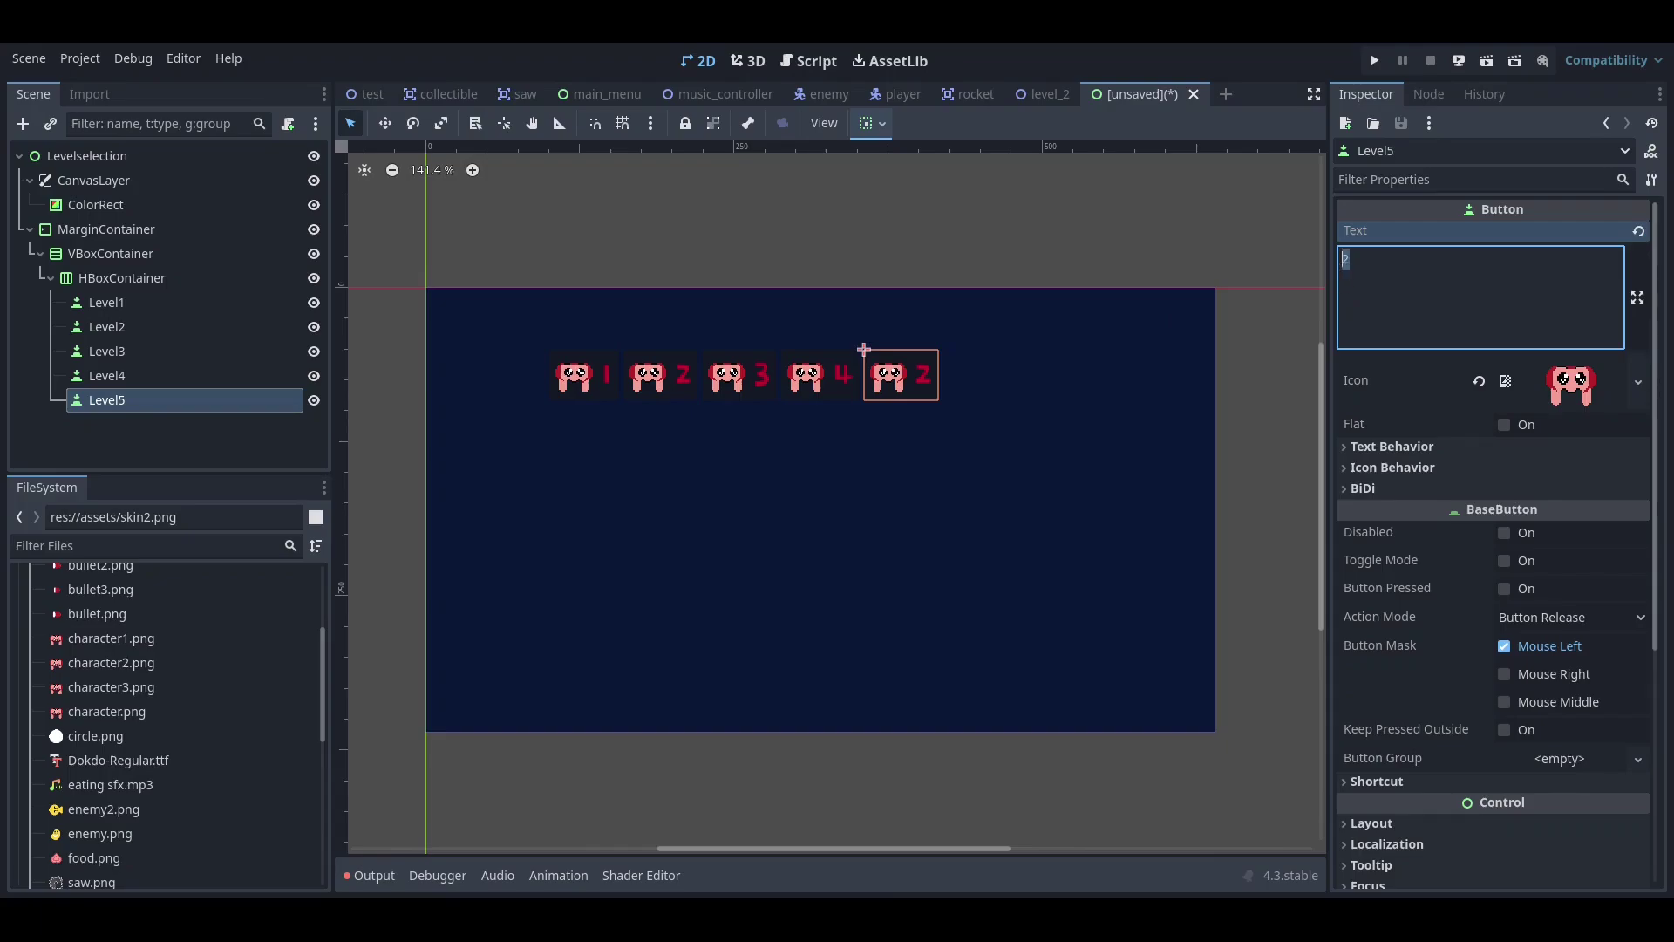
type("5")
left_click(174, 436)
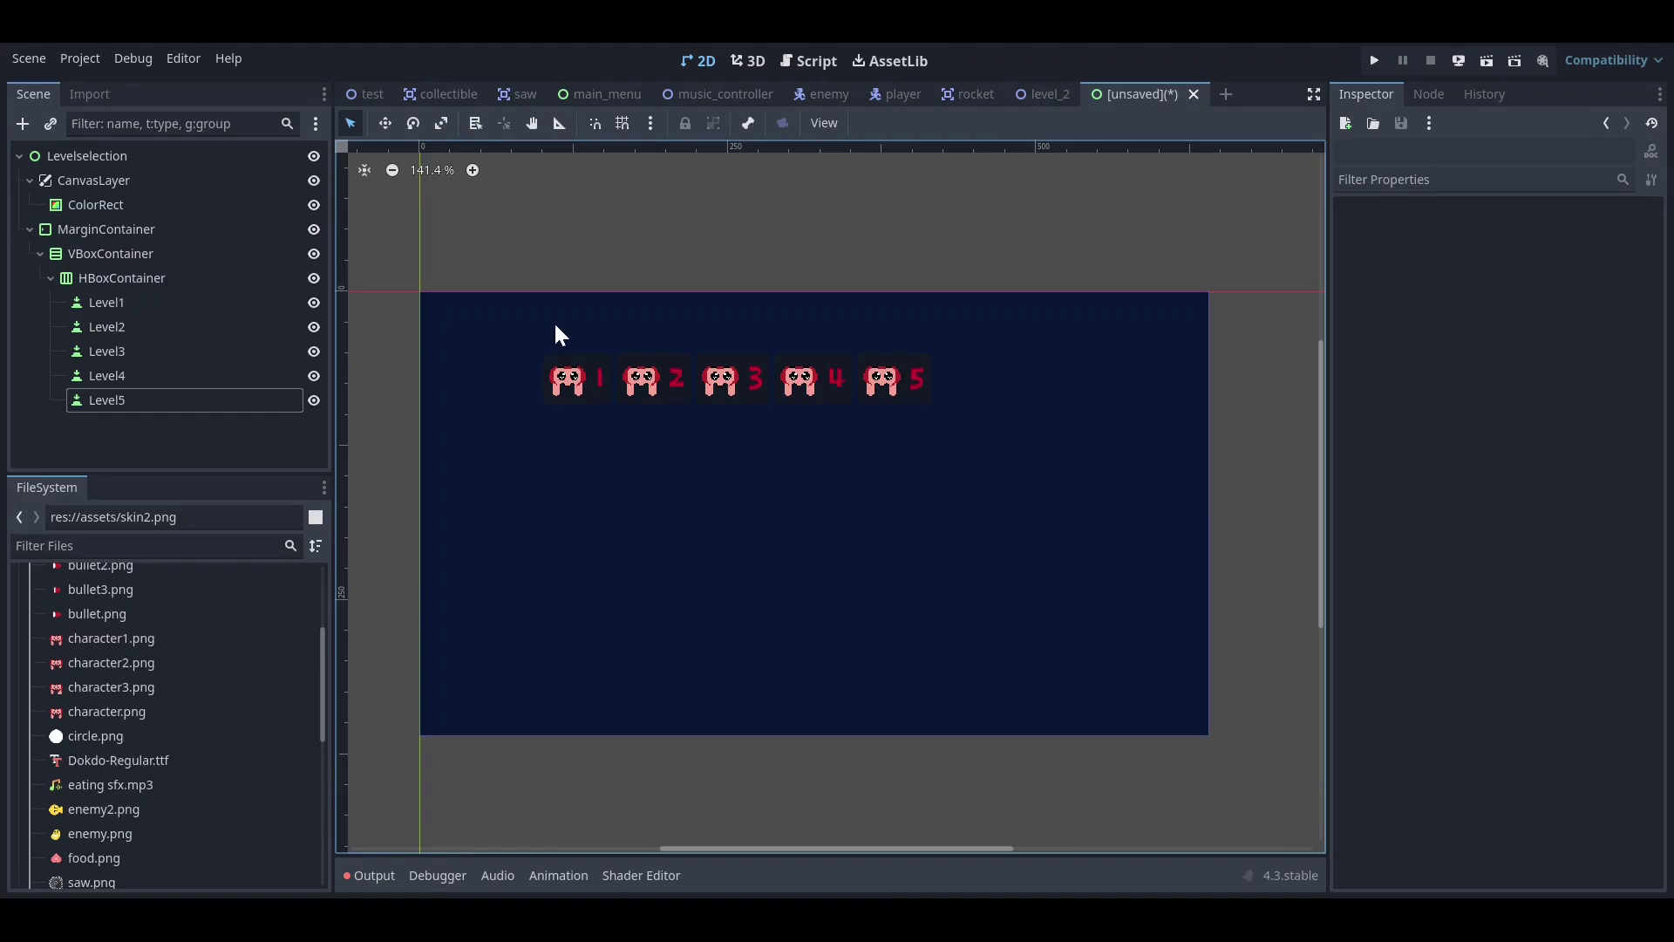
- Enable the HBoxContainer's Separation constant override and set it to 32
left_click(111, 310)
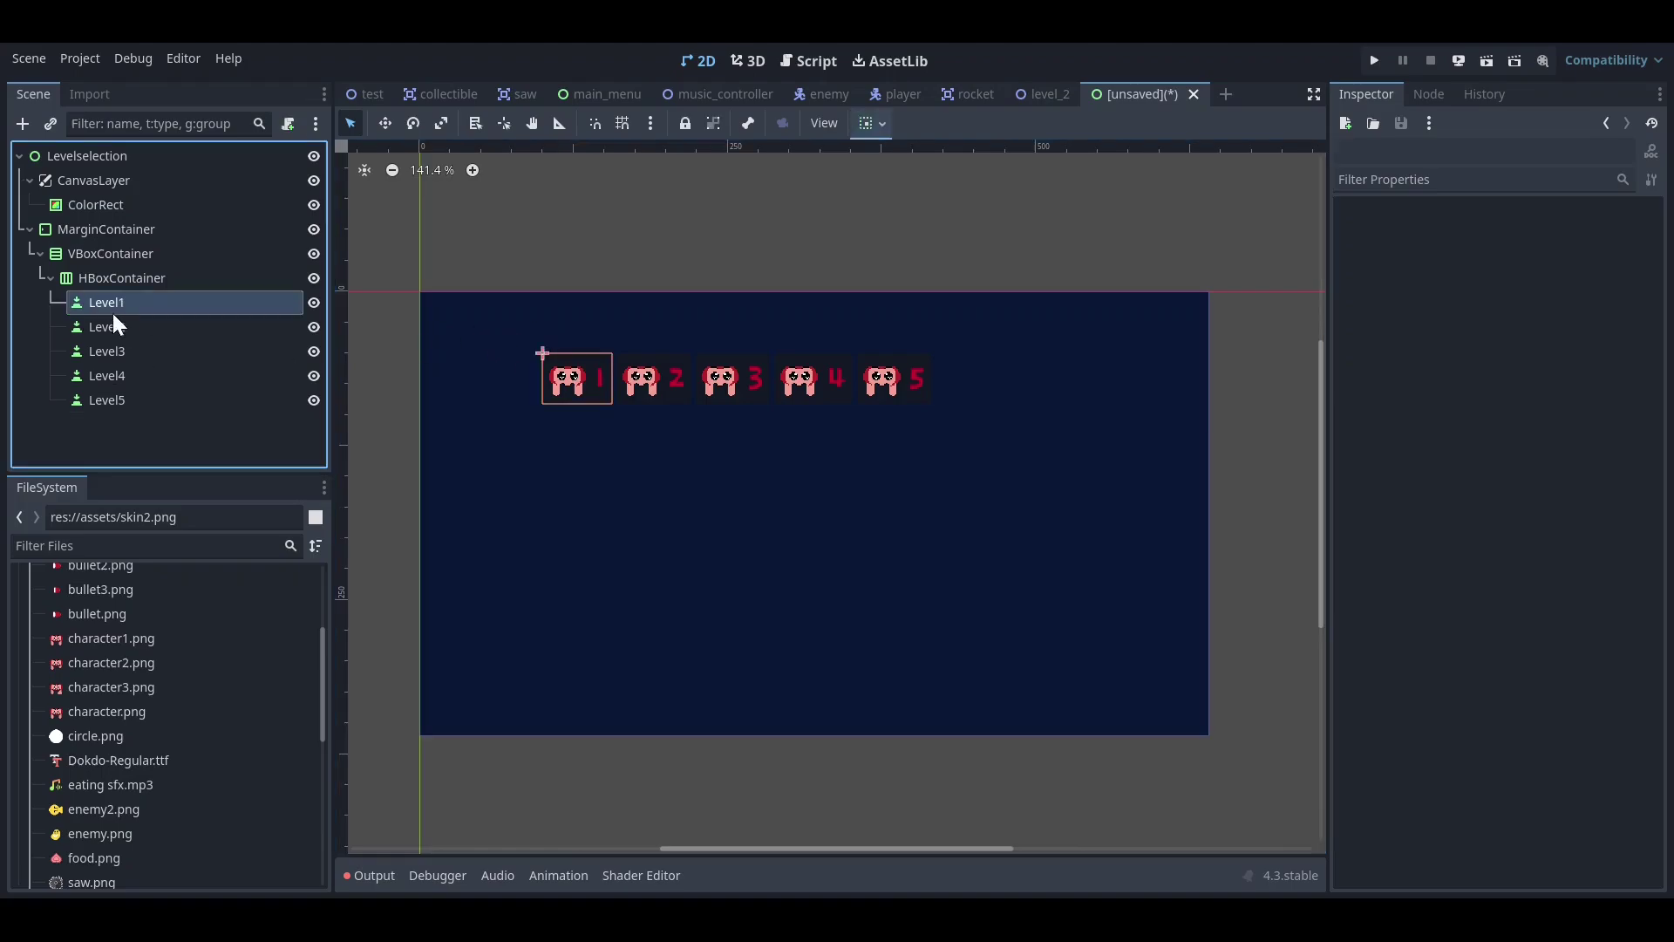
left_click(871, 123)
left_click(193, 422)
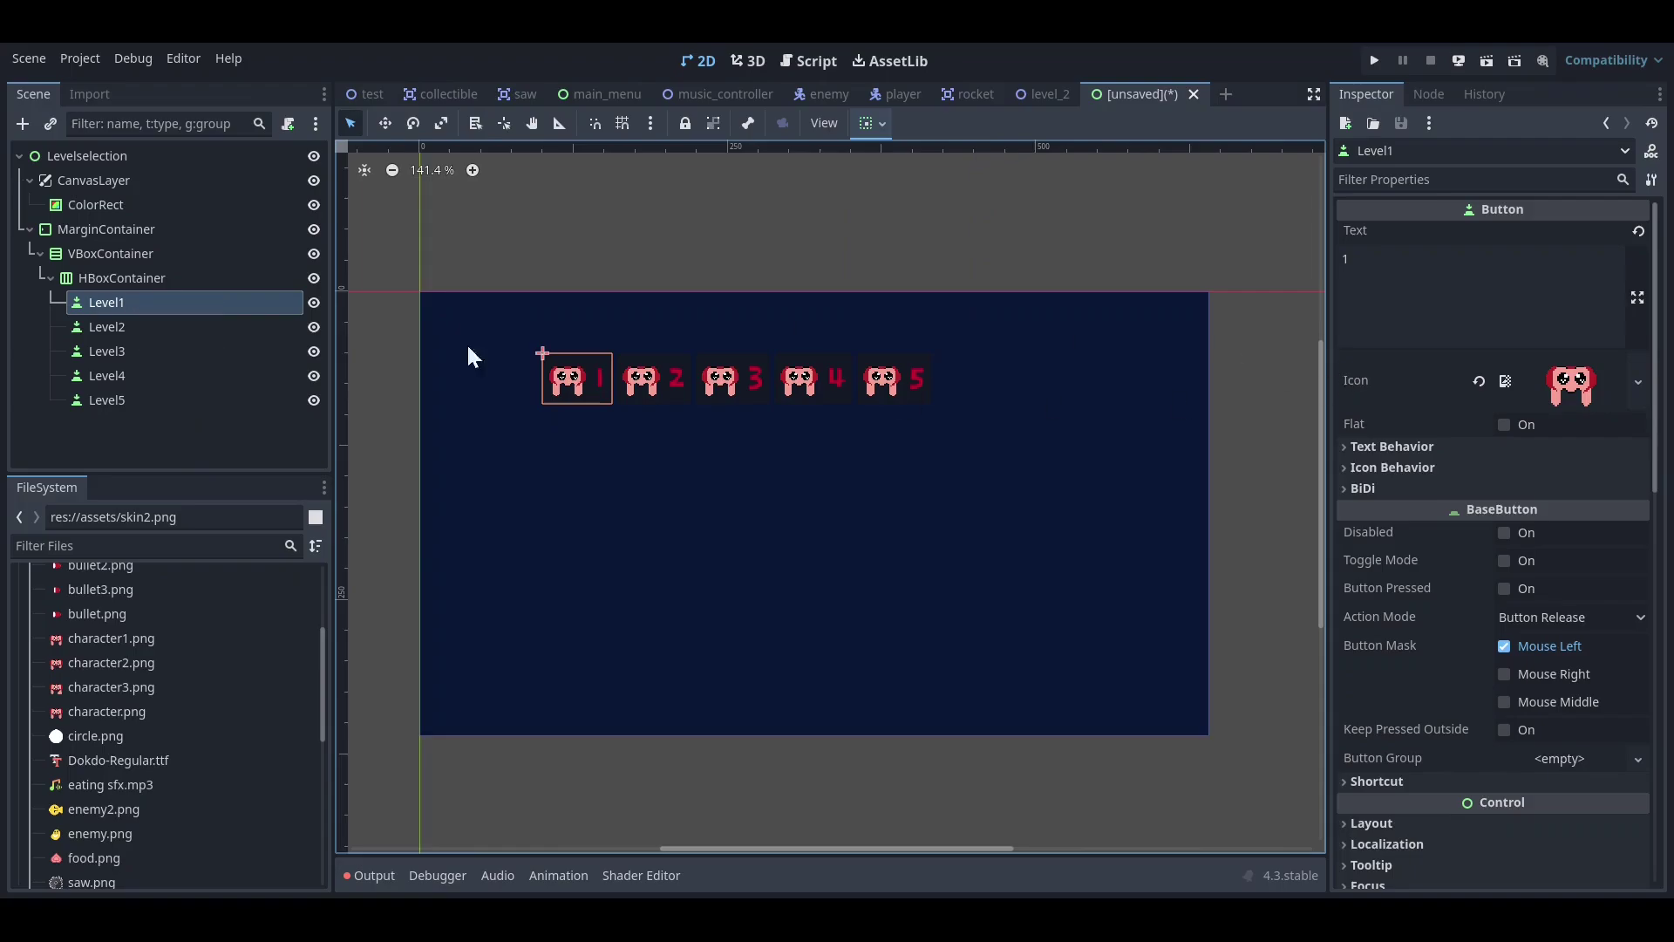
left_click(127, 270)
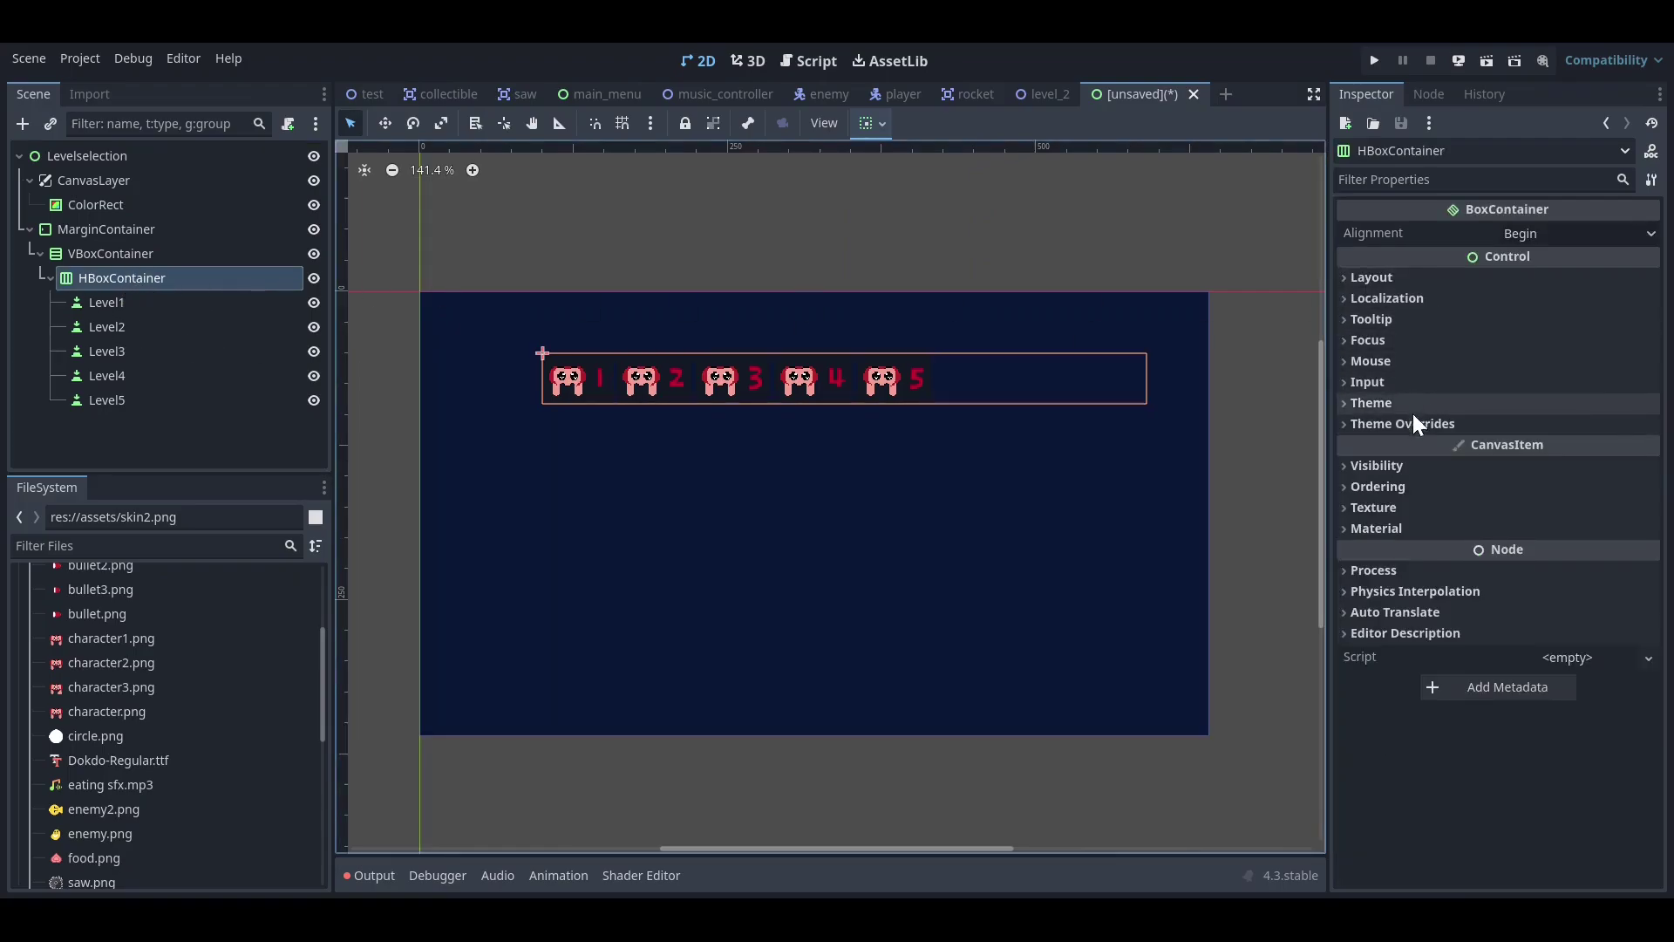
left_click(1414, 418)
left_click(1411, 441)
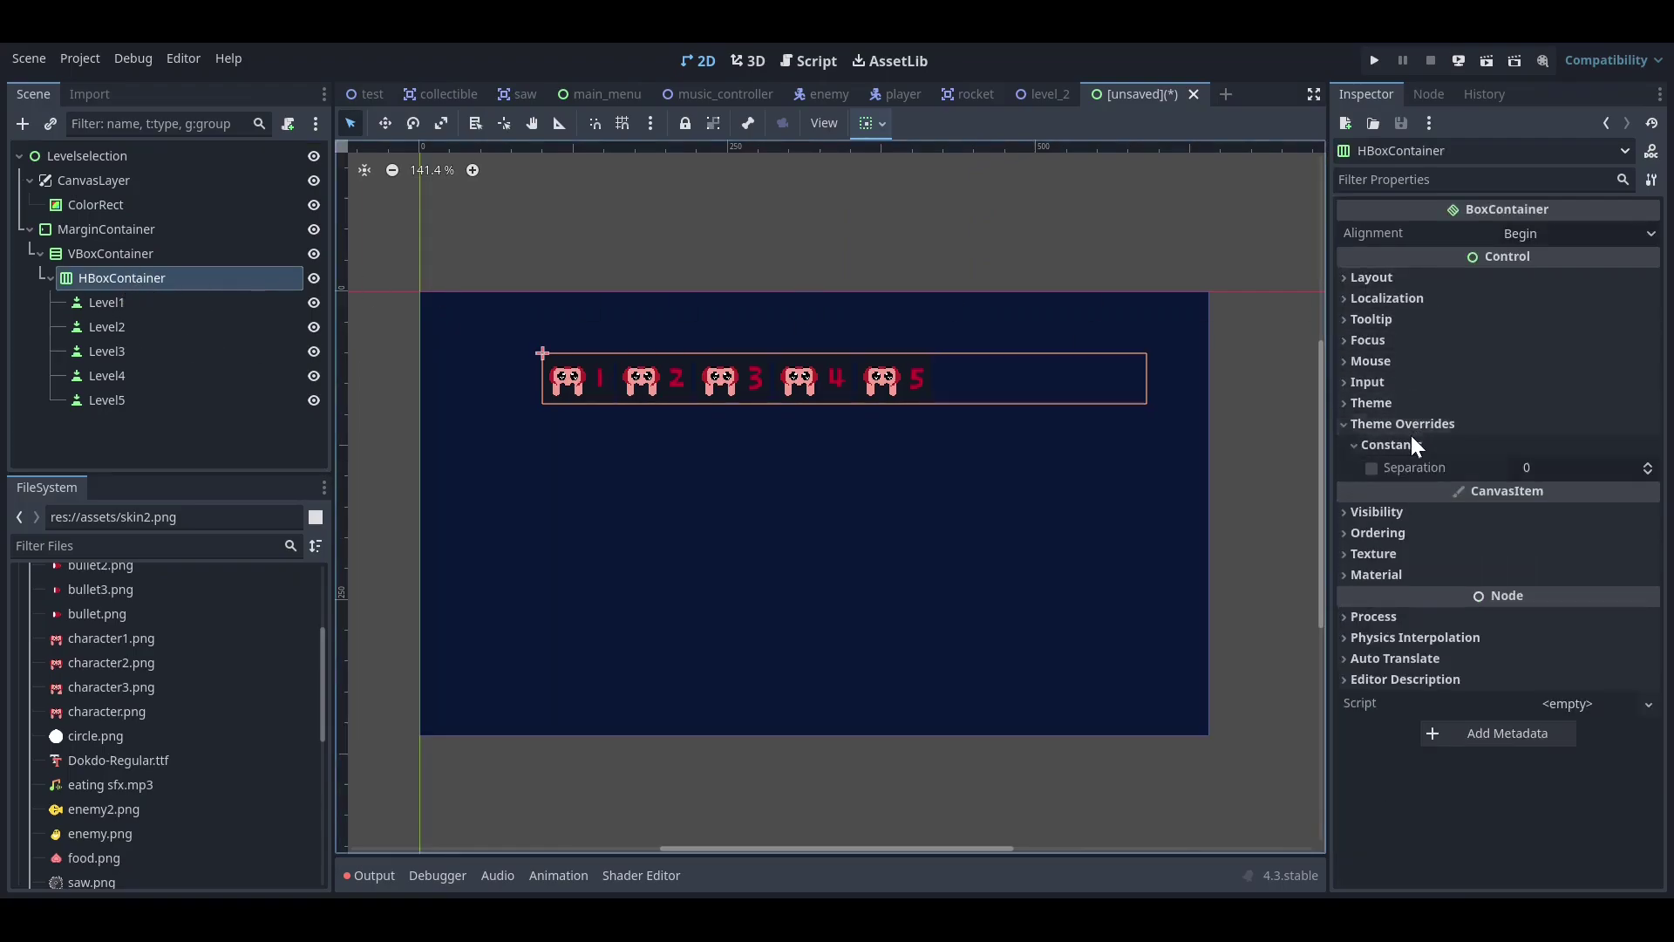
left_click(1373, 469)
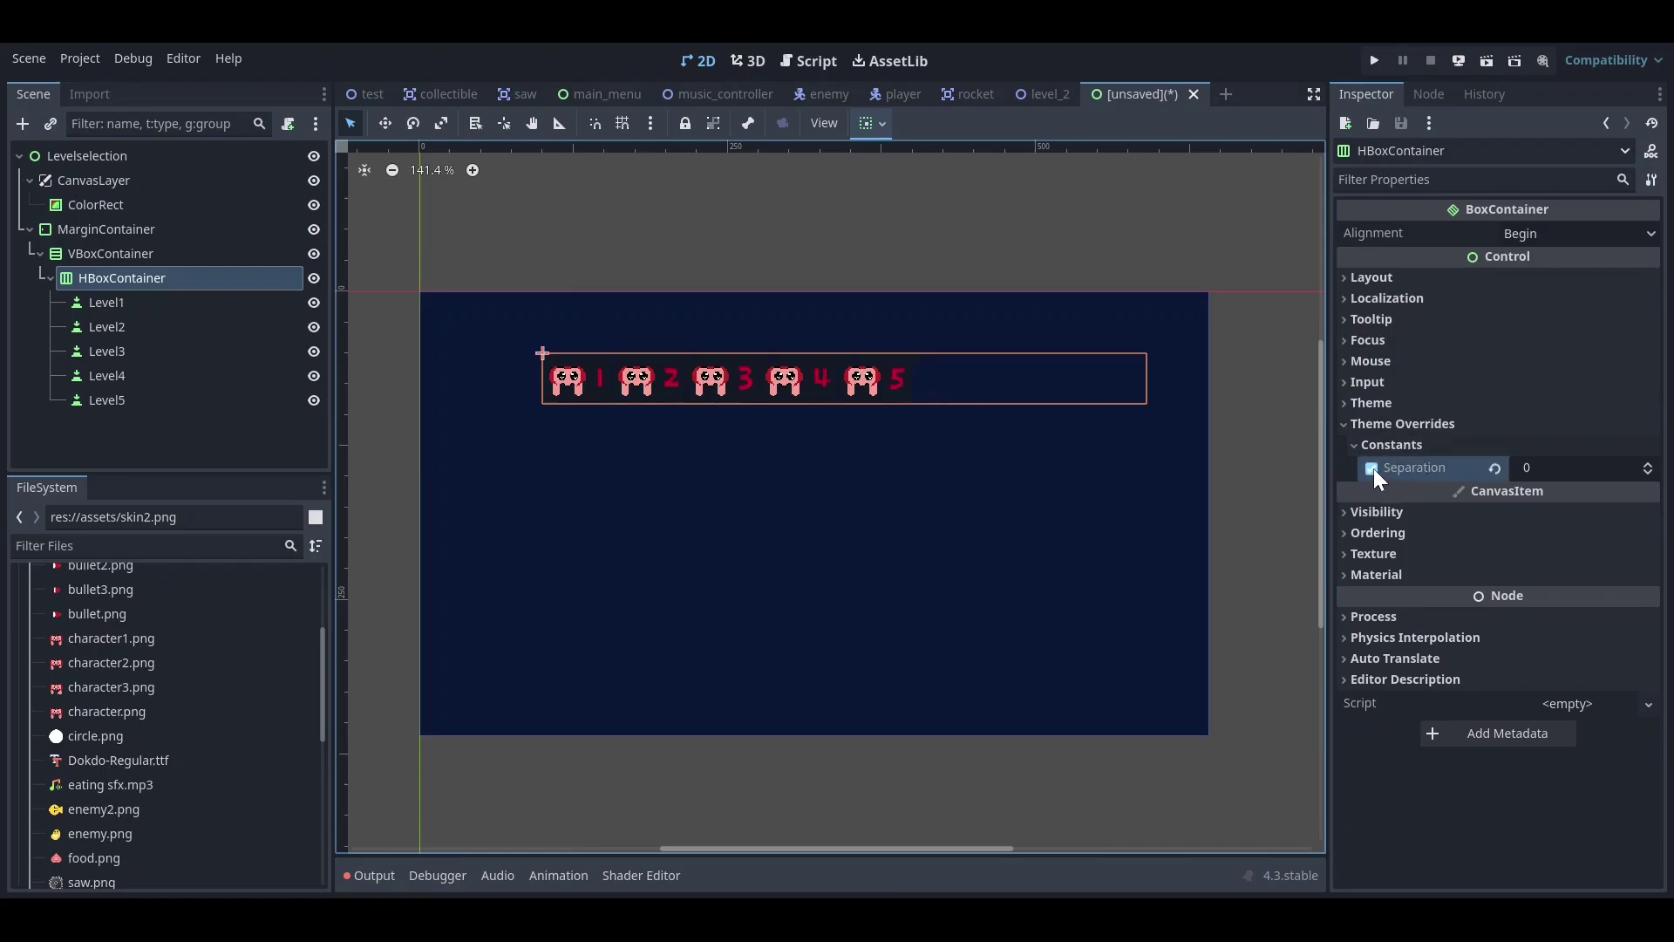
left_click(1541, 468)
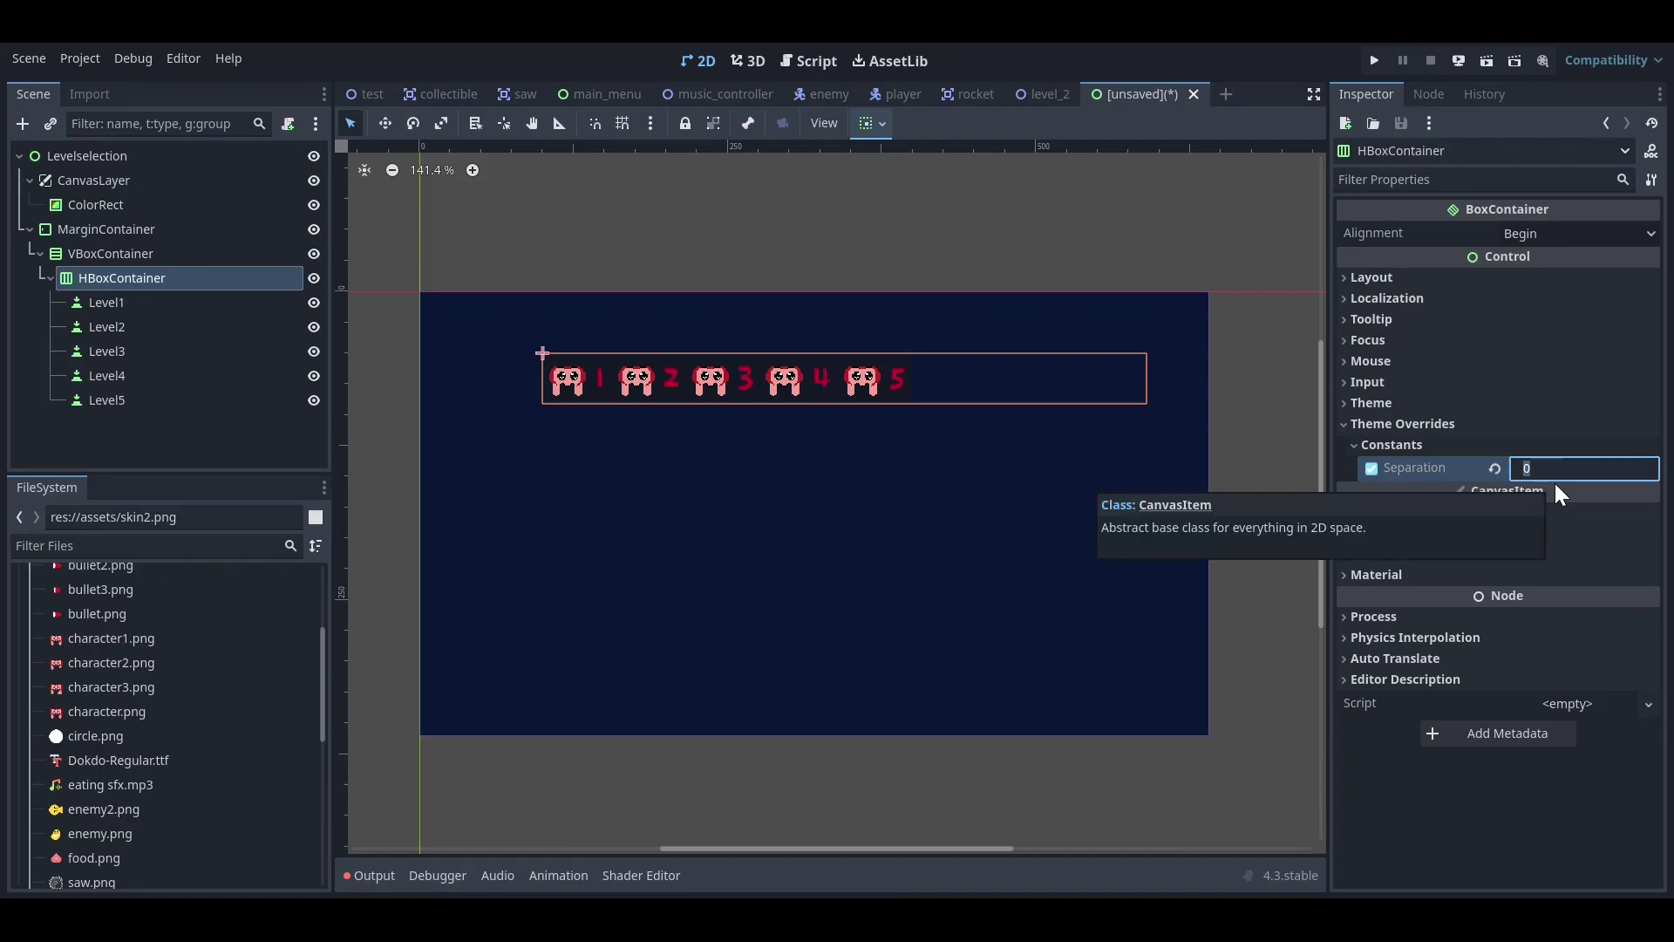
type("32")
key("Return")
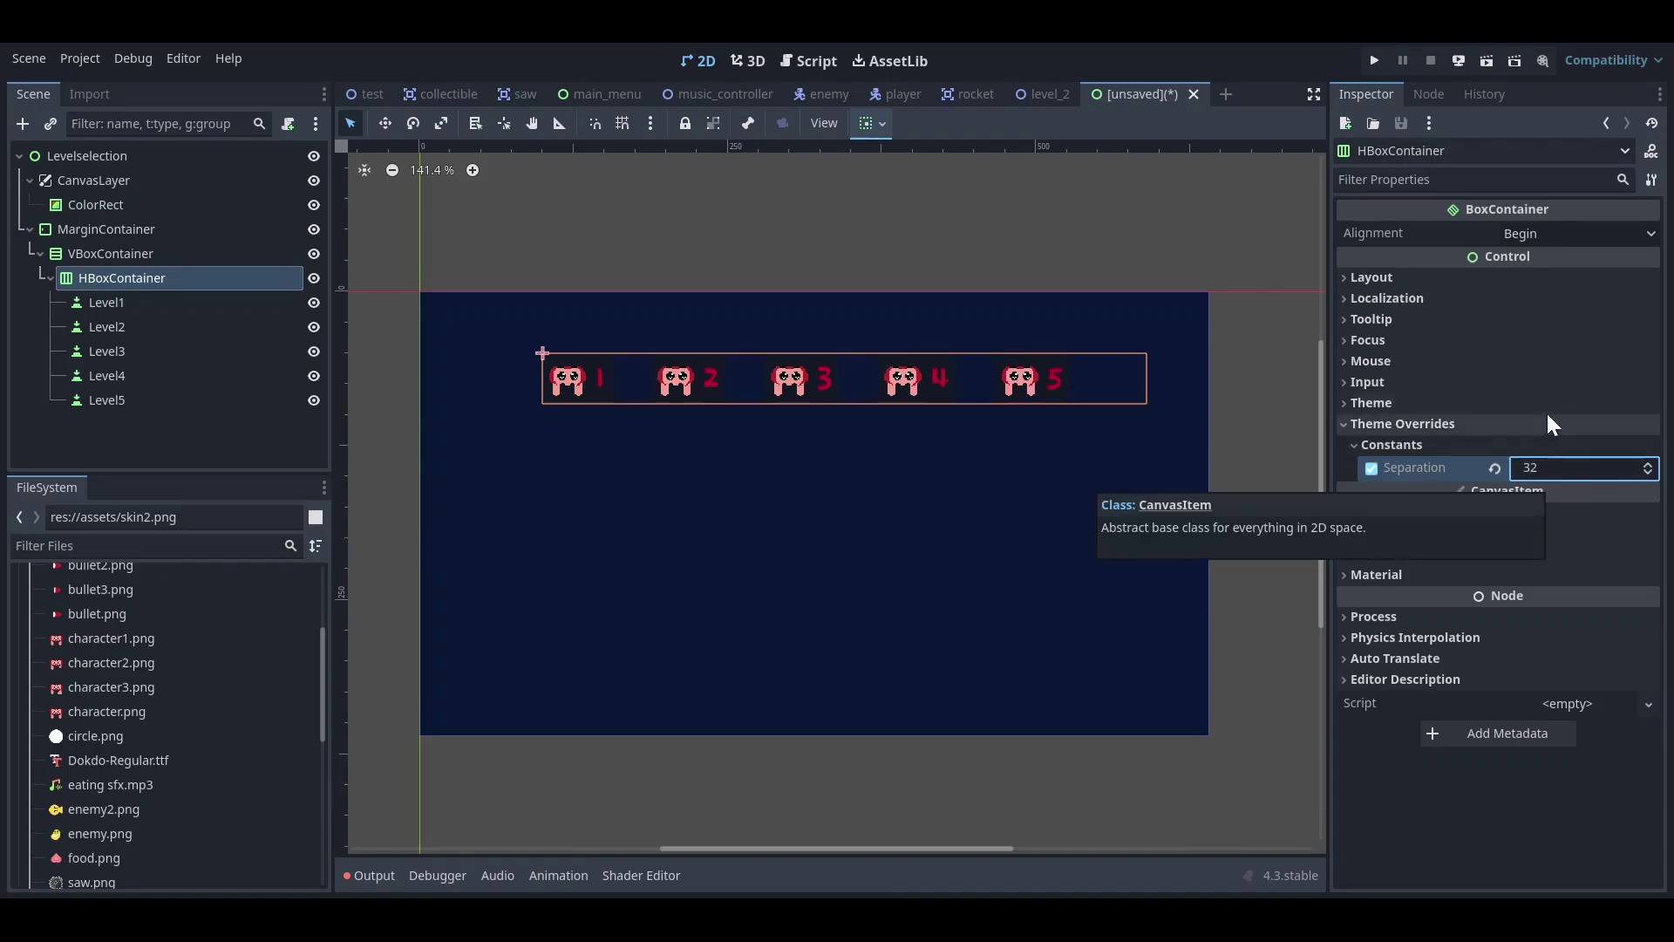
left_click(123, 431)
scroll(641, 390, "down", 1)
scroll(642, 394, "up", 1)
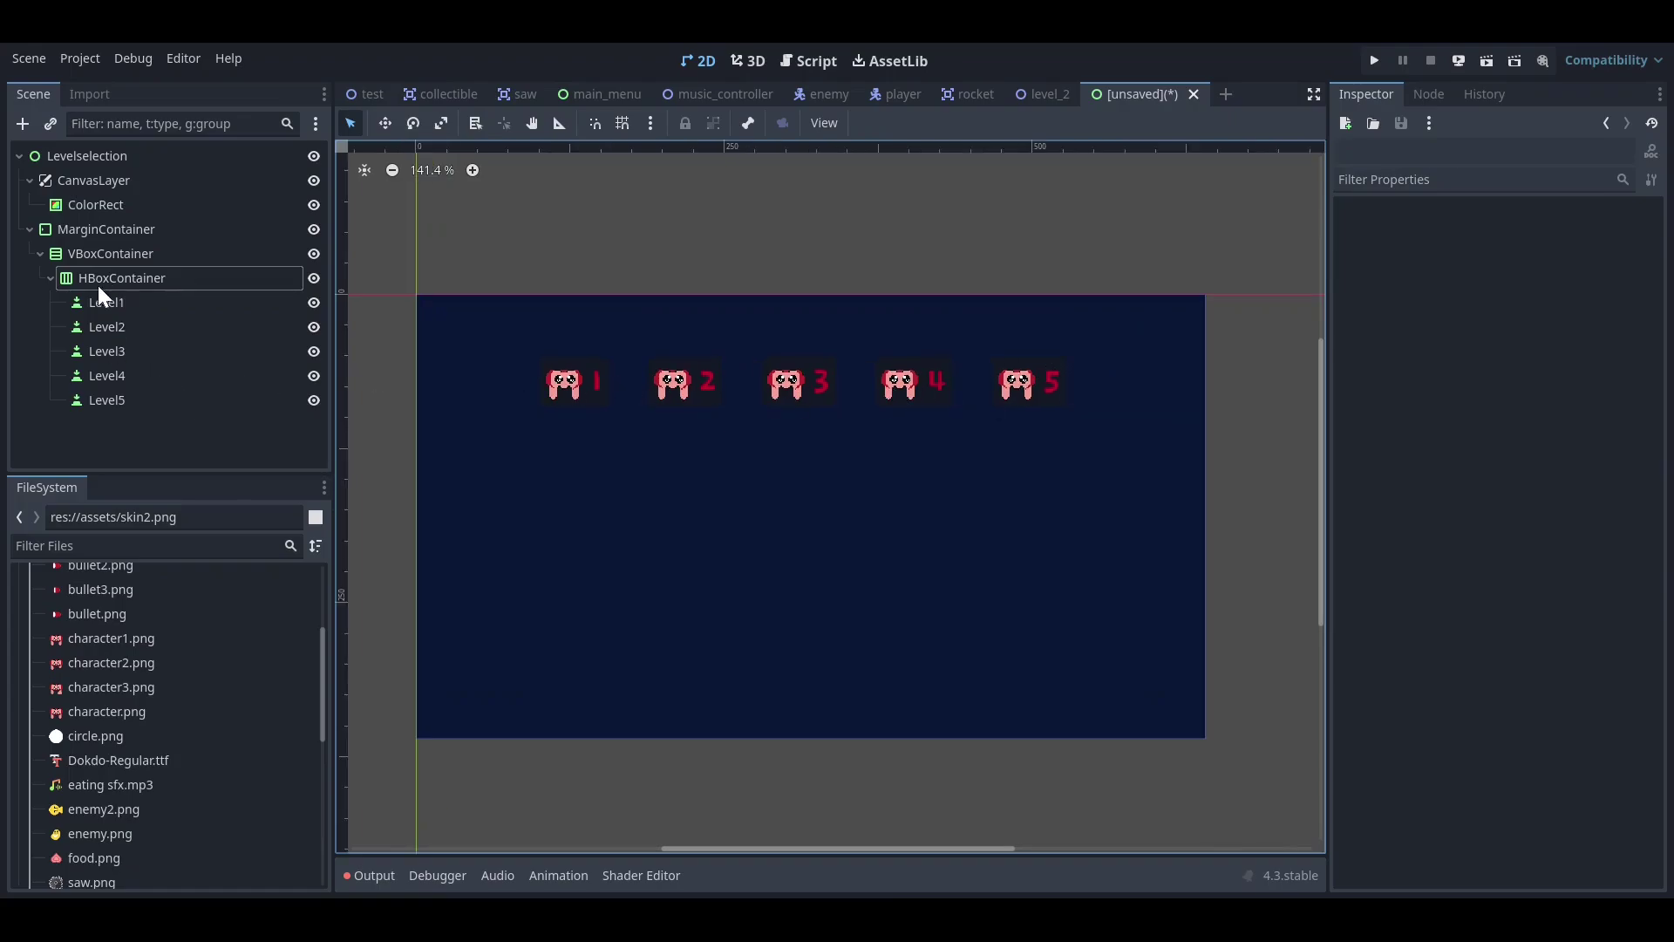
- Rename the HBoxContainer to row1
double_click(131, 278)
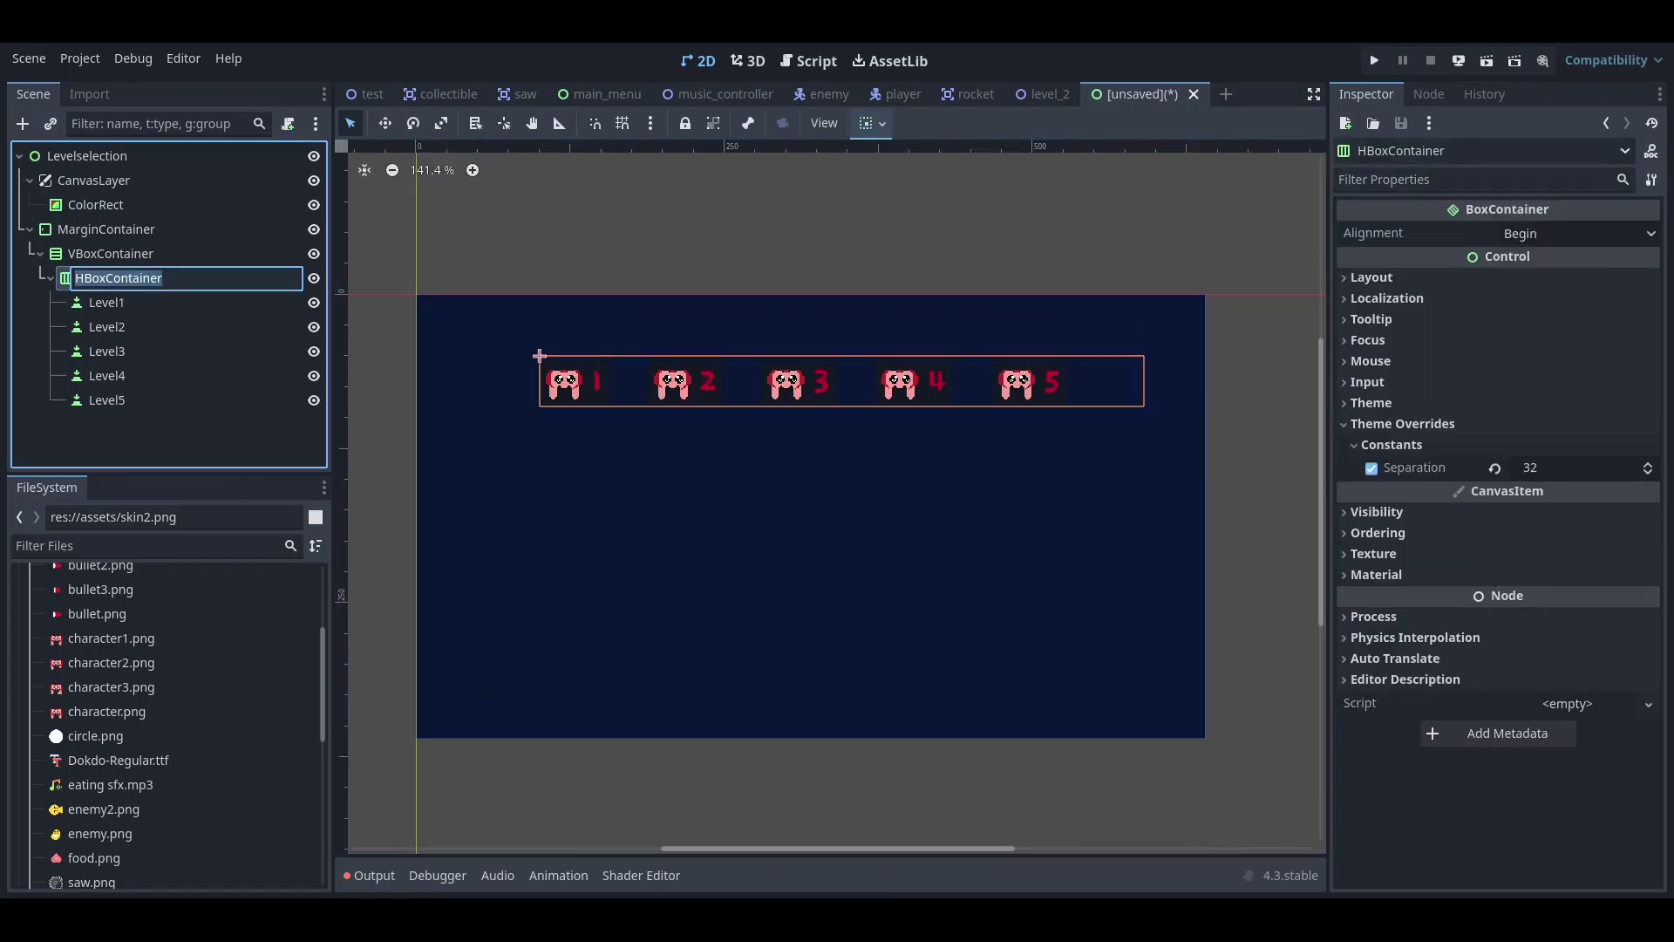
type("row1")
key("Return")
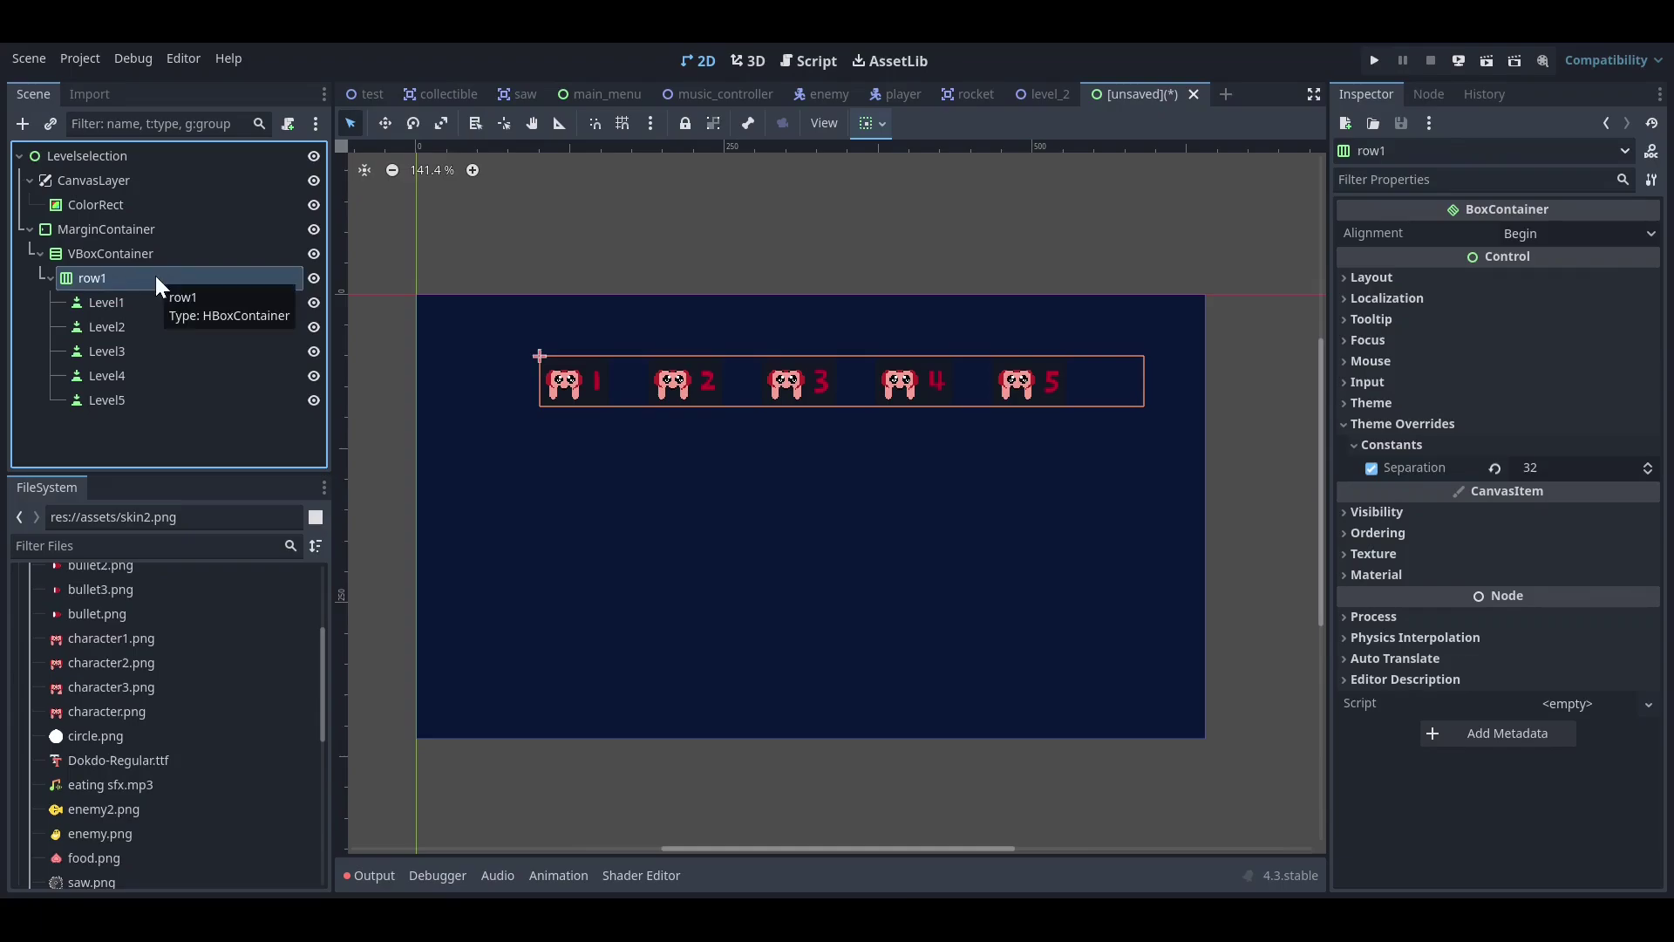
- Collapse row1 and duplicate it twice into row2 and row3
left_click(49, 279)
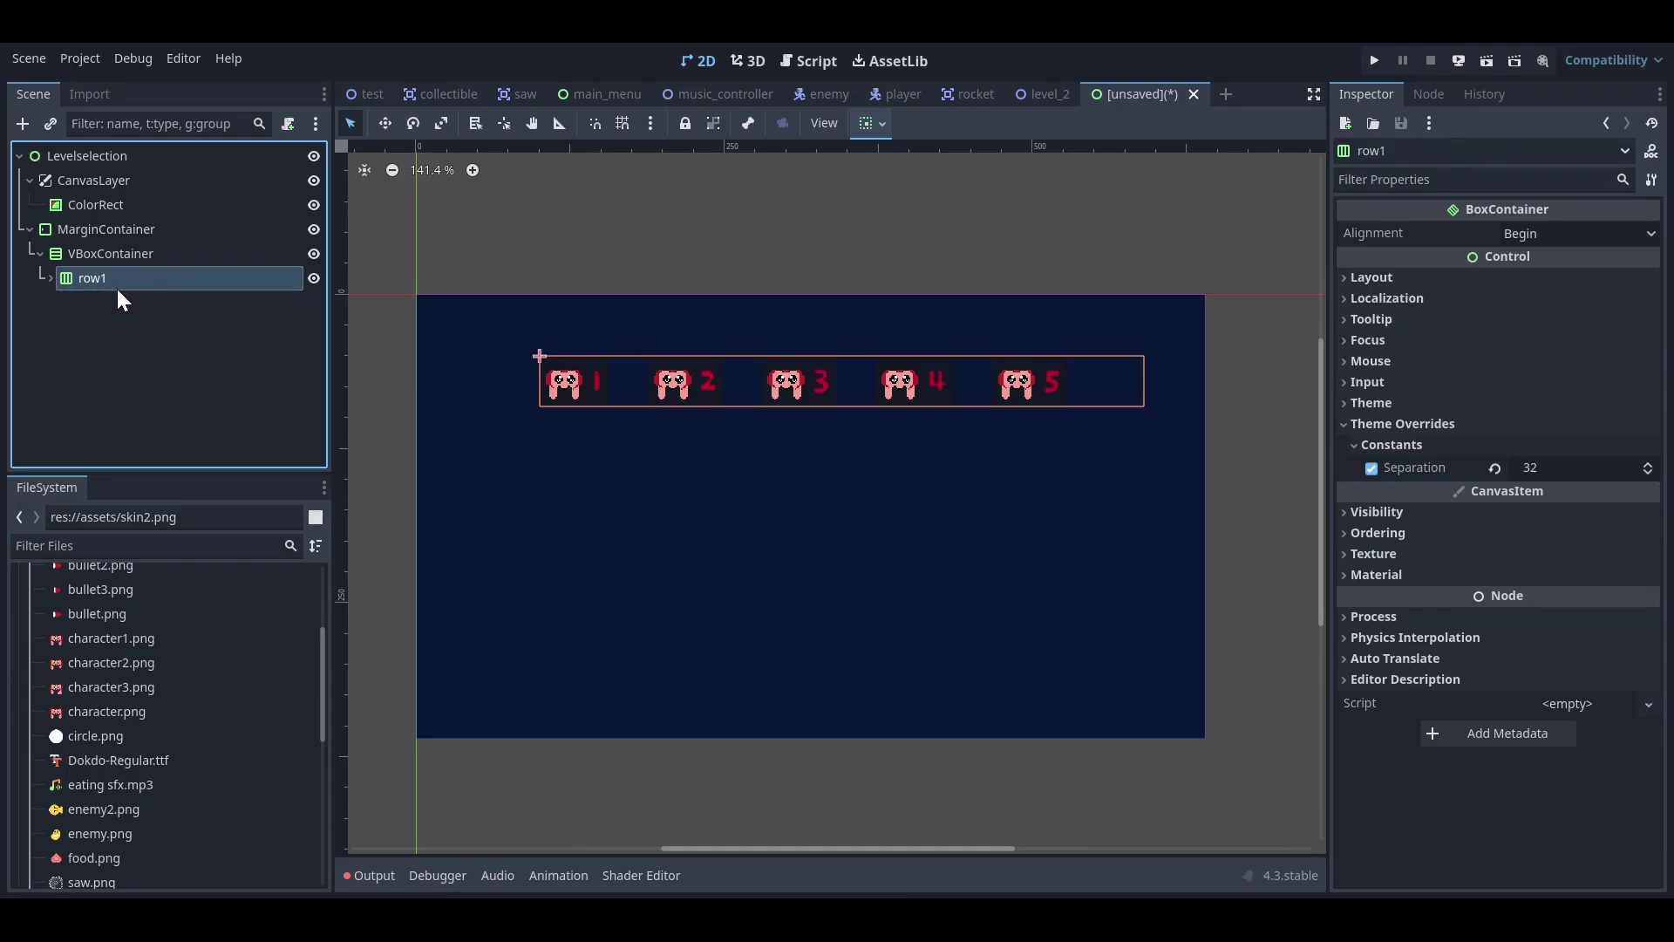
key("ctrl+d")
left_click(49, 303)
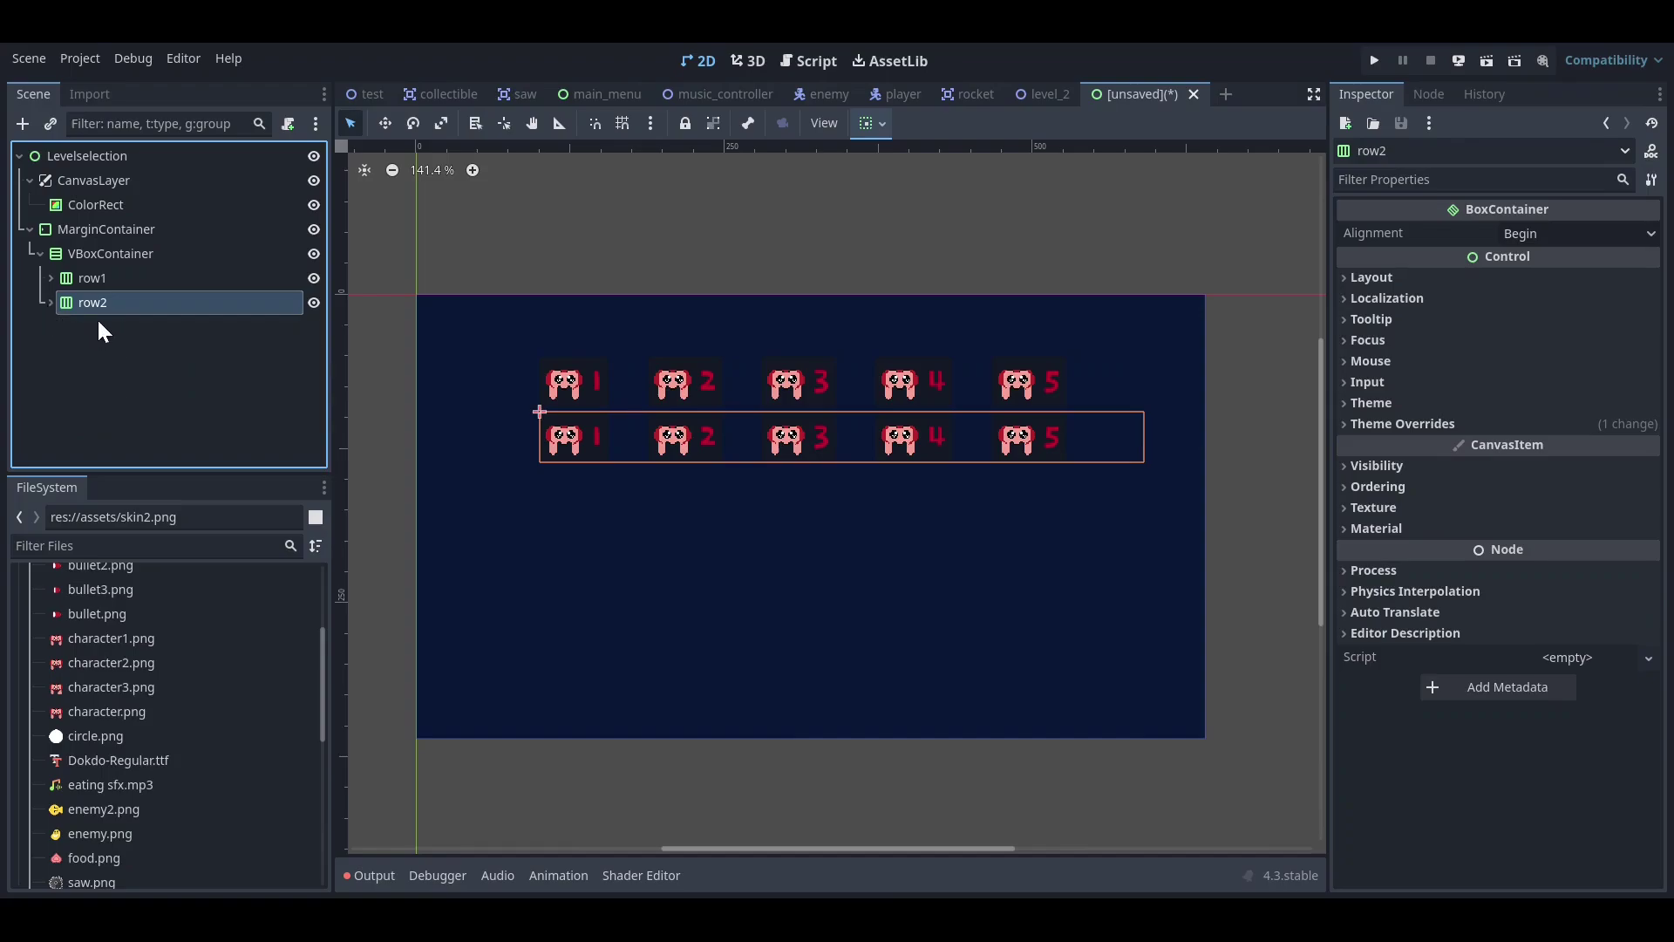
key("ctrl+d")
left_click(50, 327)
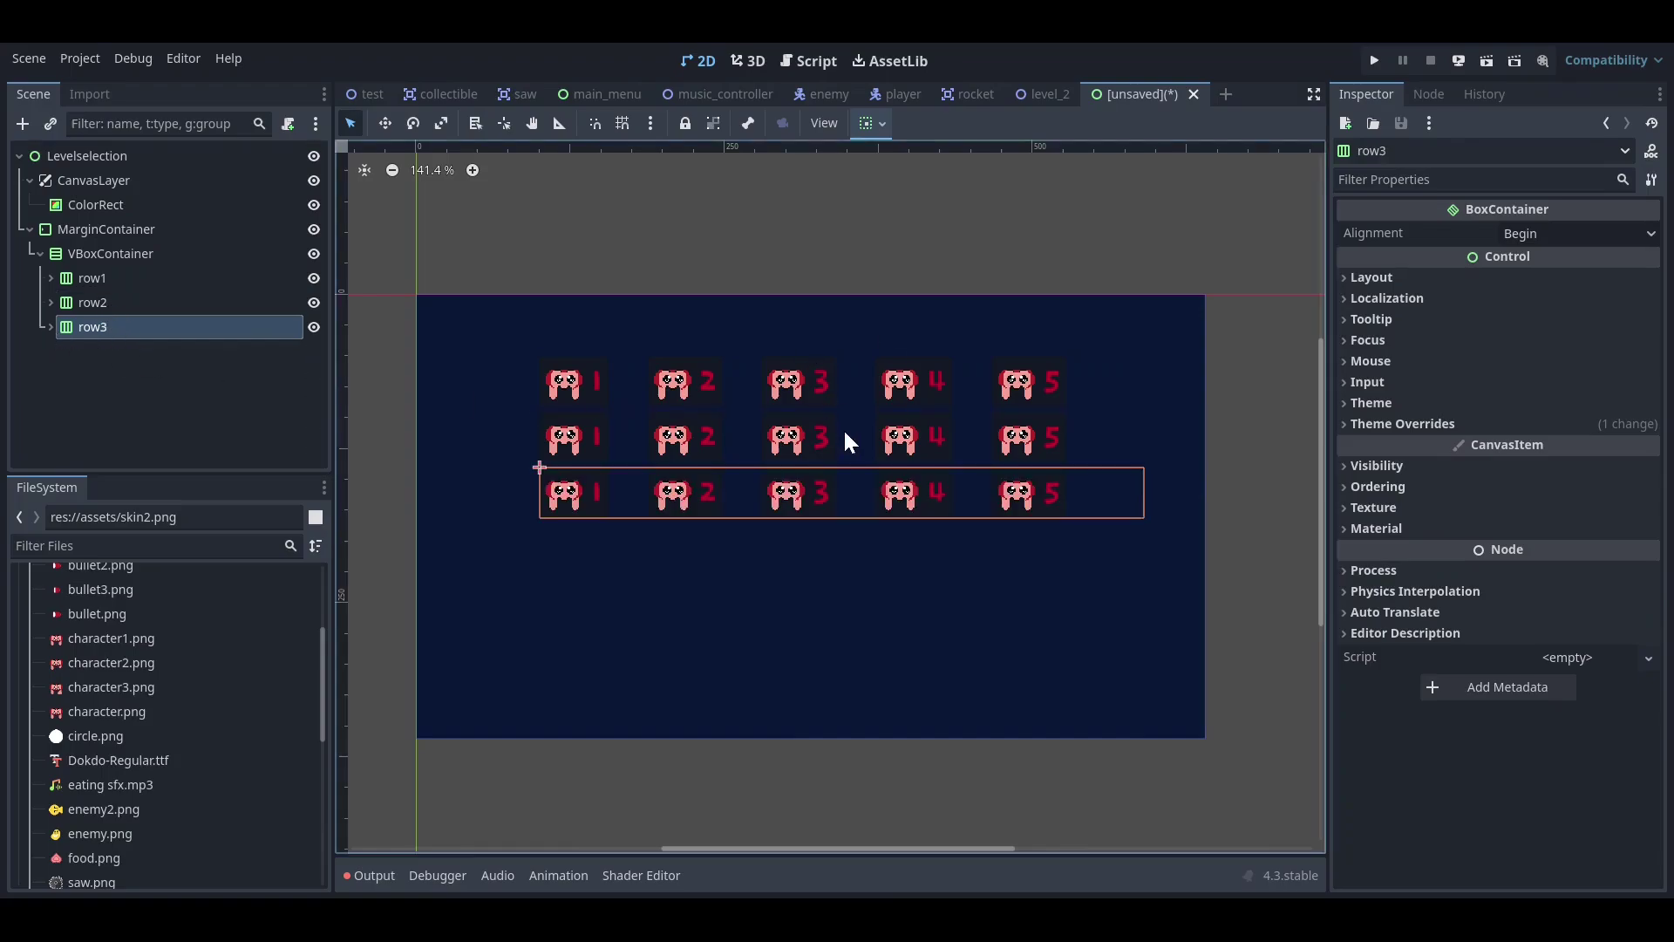
scroll(615, 381, "down", 1)
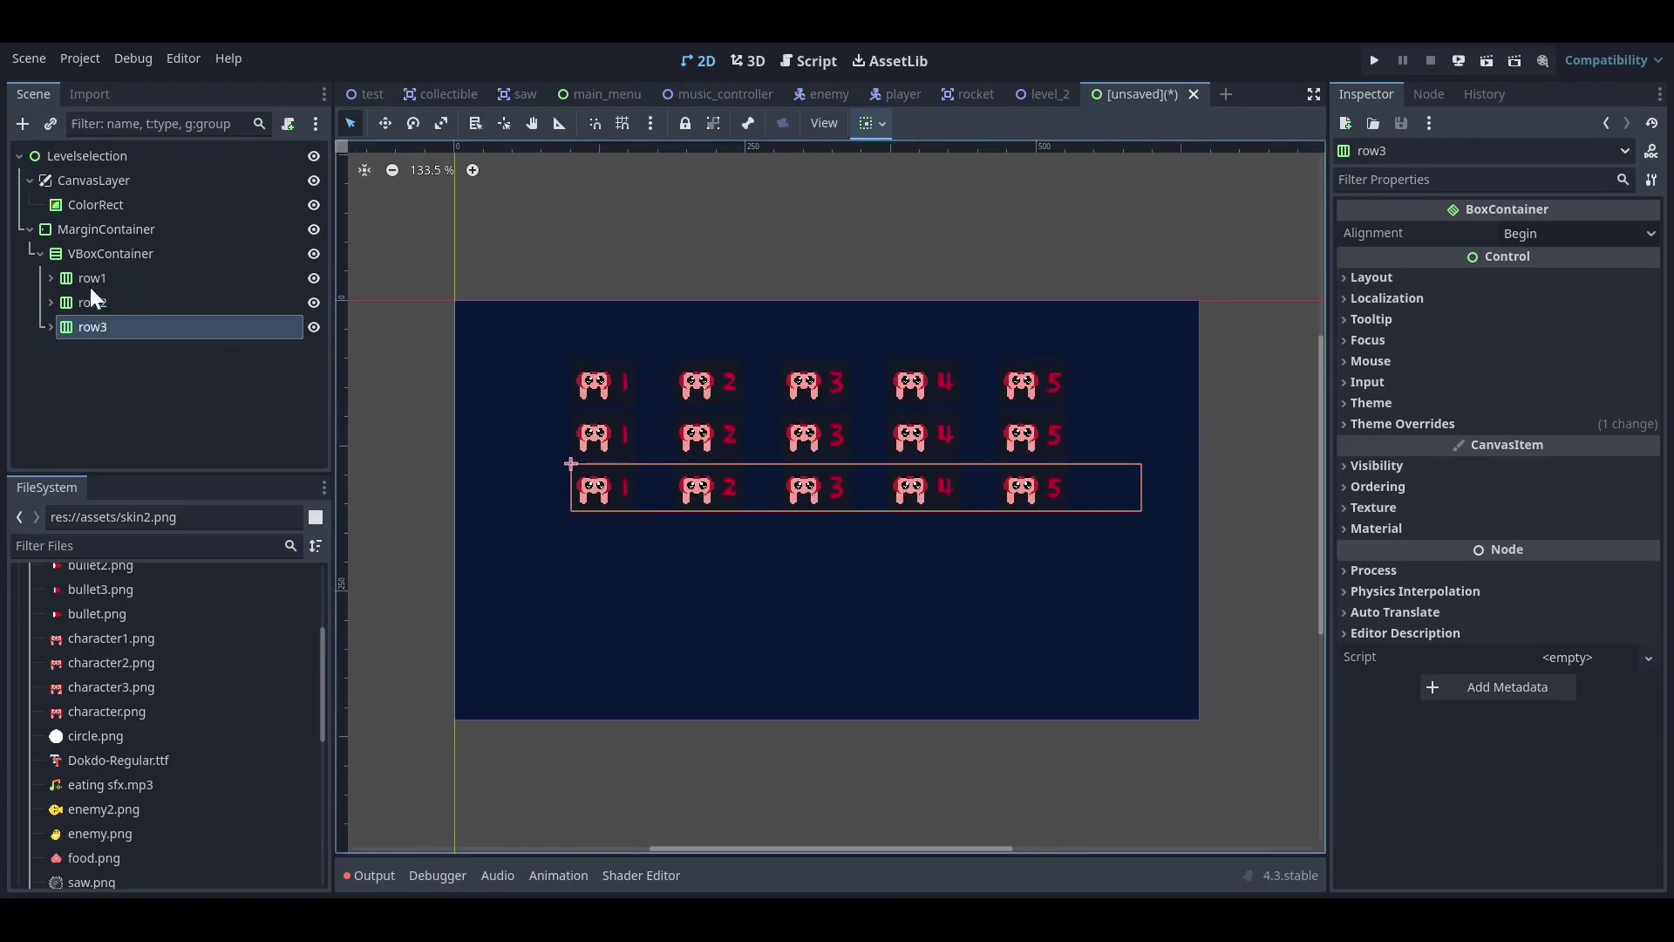
- Enable the VBoxContainer's Separation constant override and set it to 45
left_click(113, 230)
left_click(108, 253)
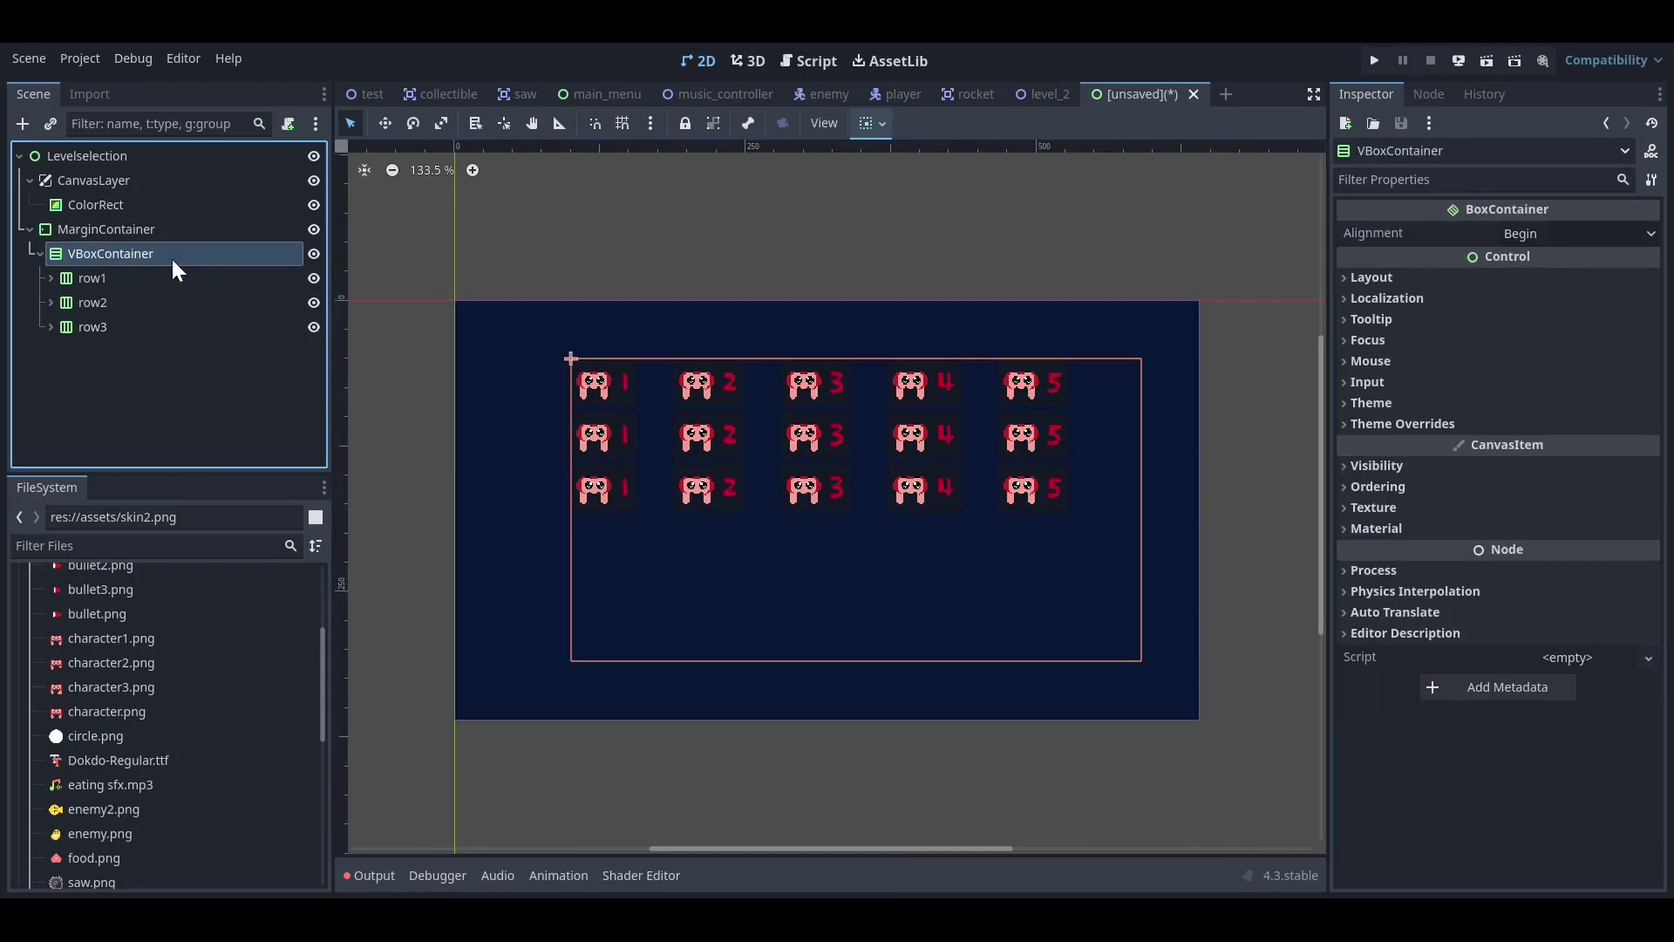
left_click(1348, 424)
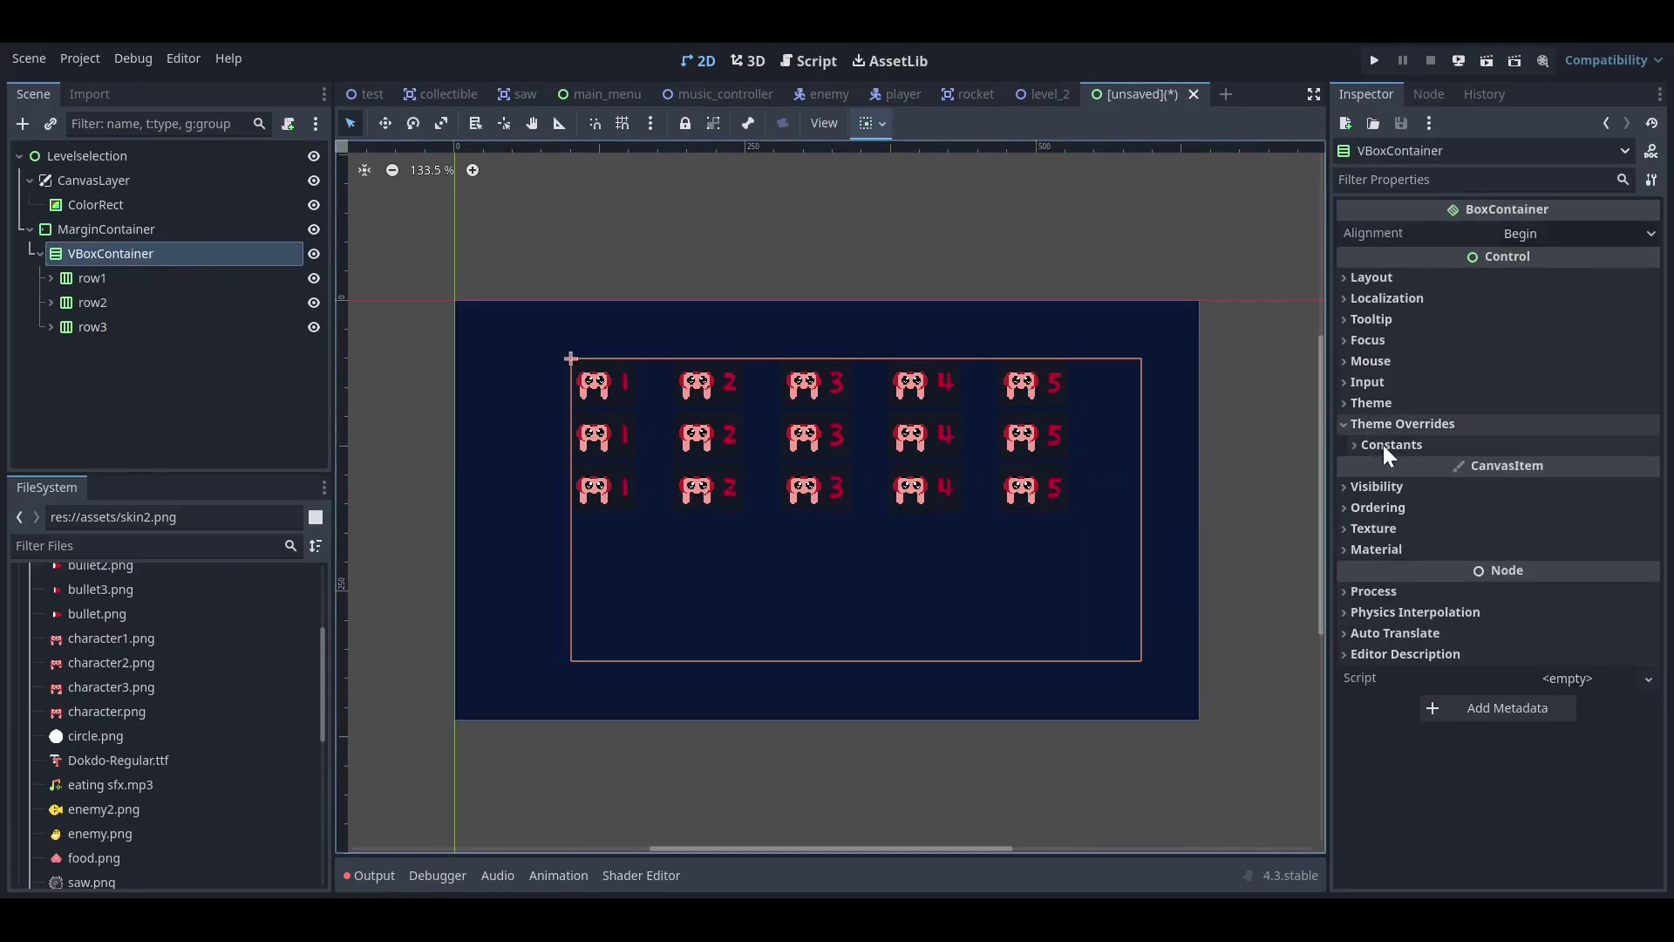
left_click(1383, 445)
left_click(1371, 468)
left_click(1561, 468)
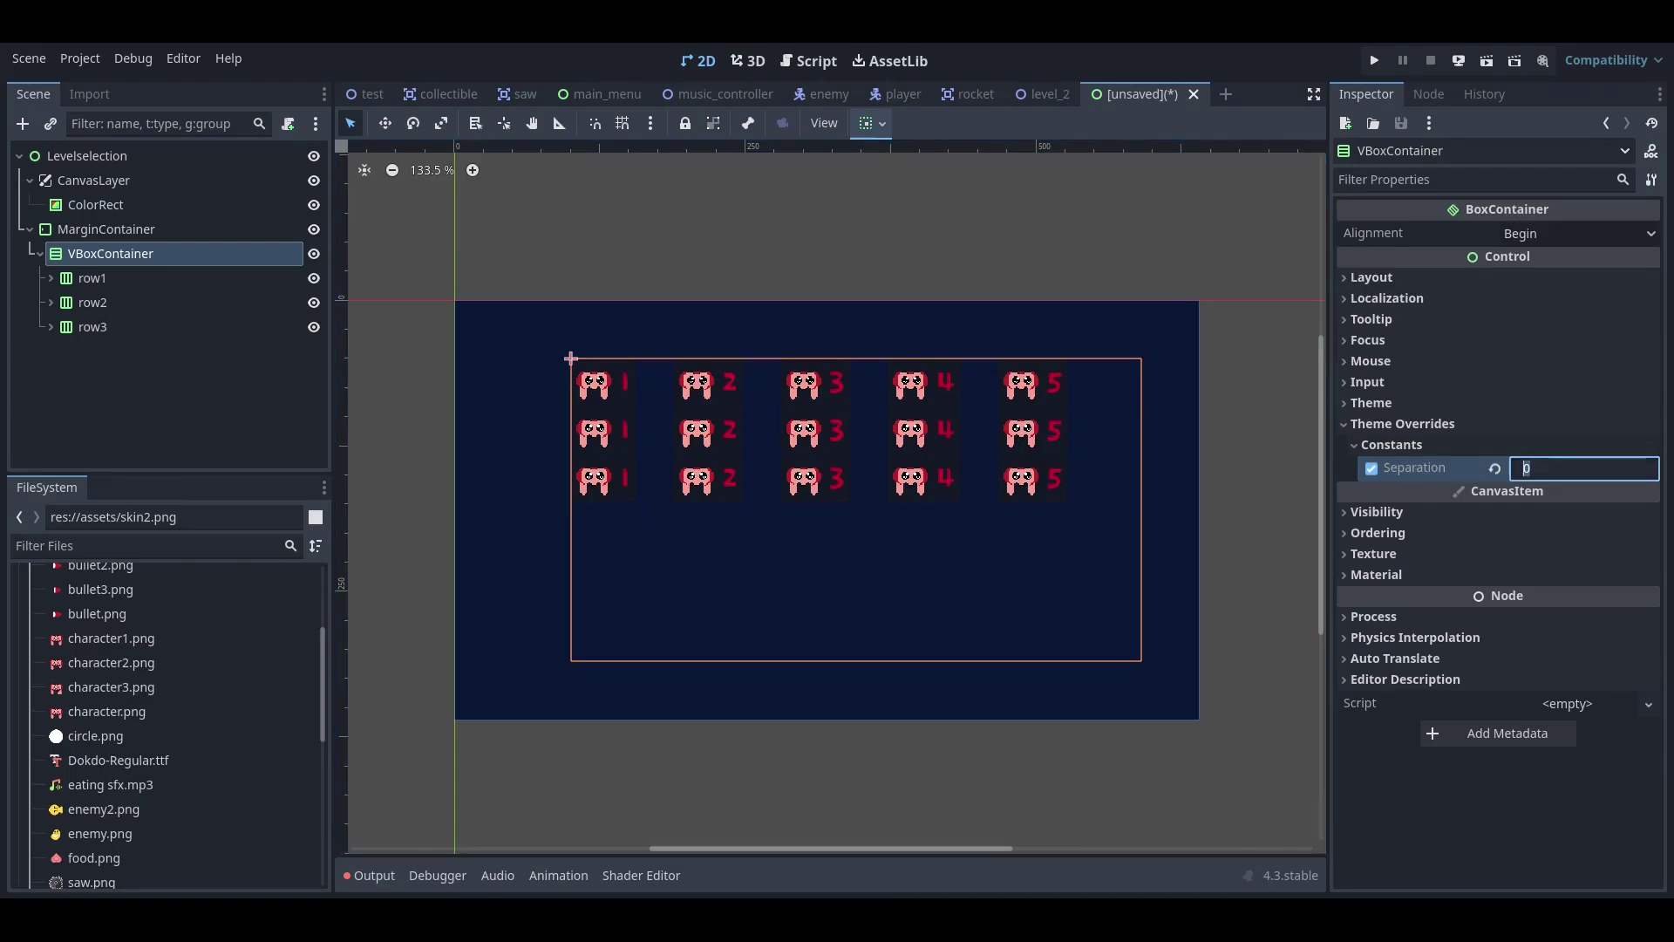
type("32")
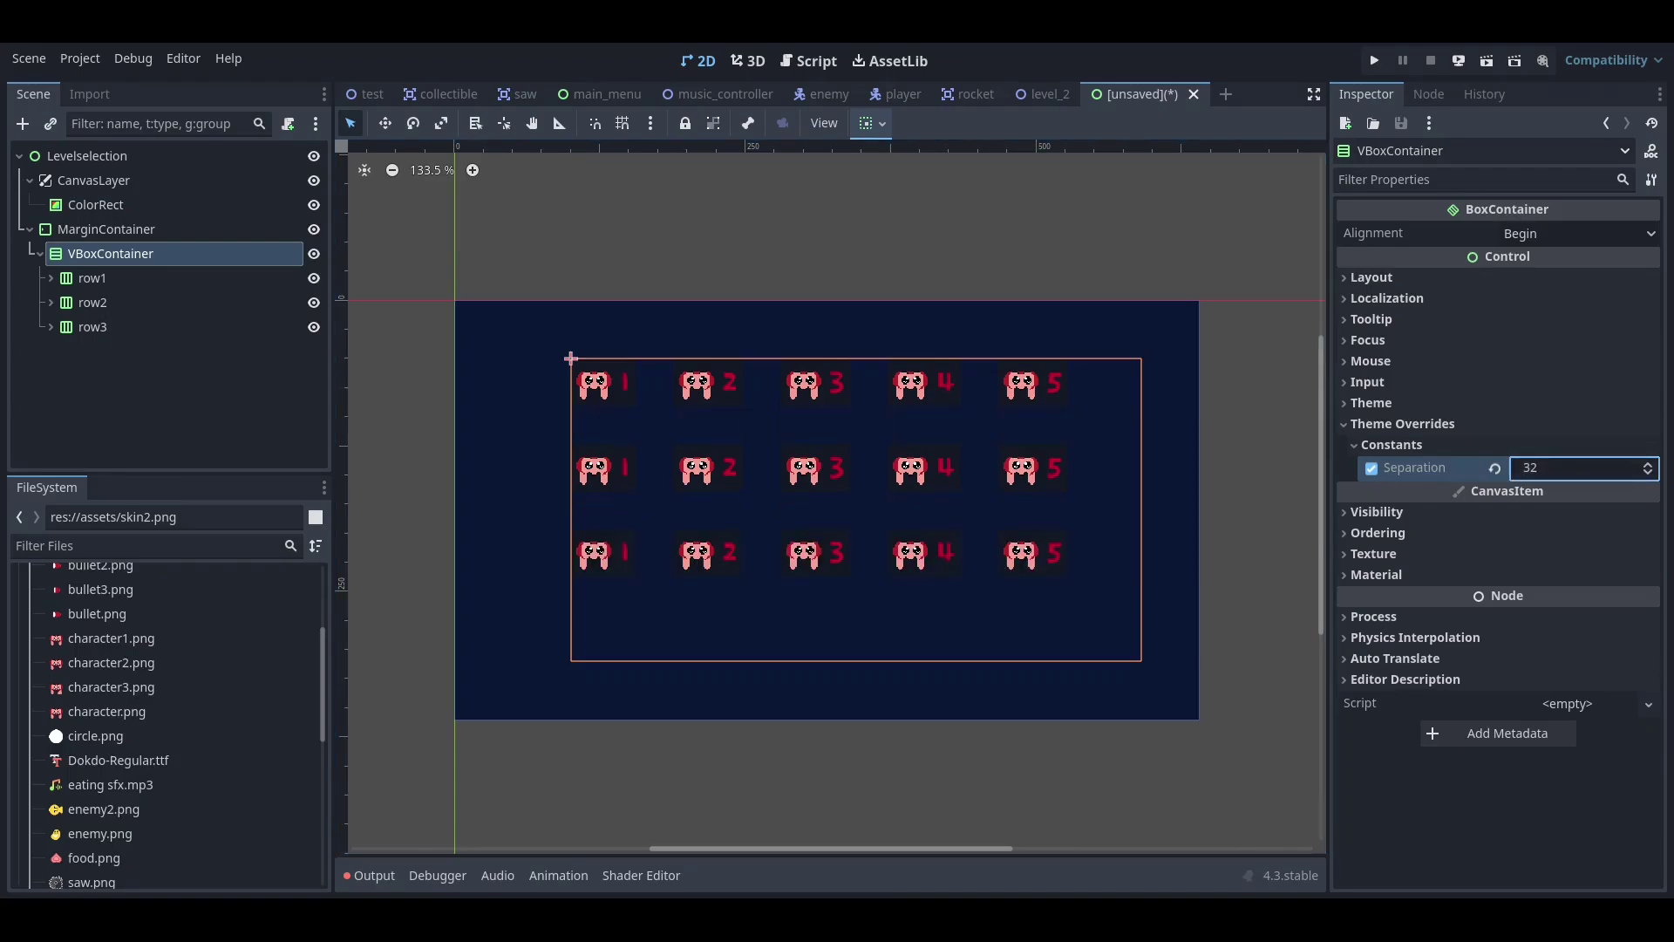
left_click(1531, 473)
type("45")
key("Return")
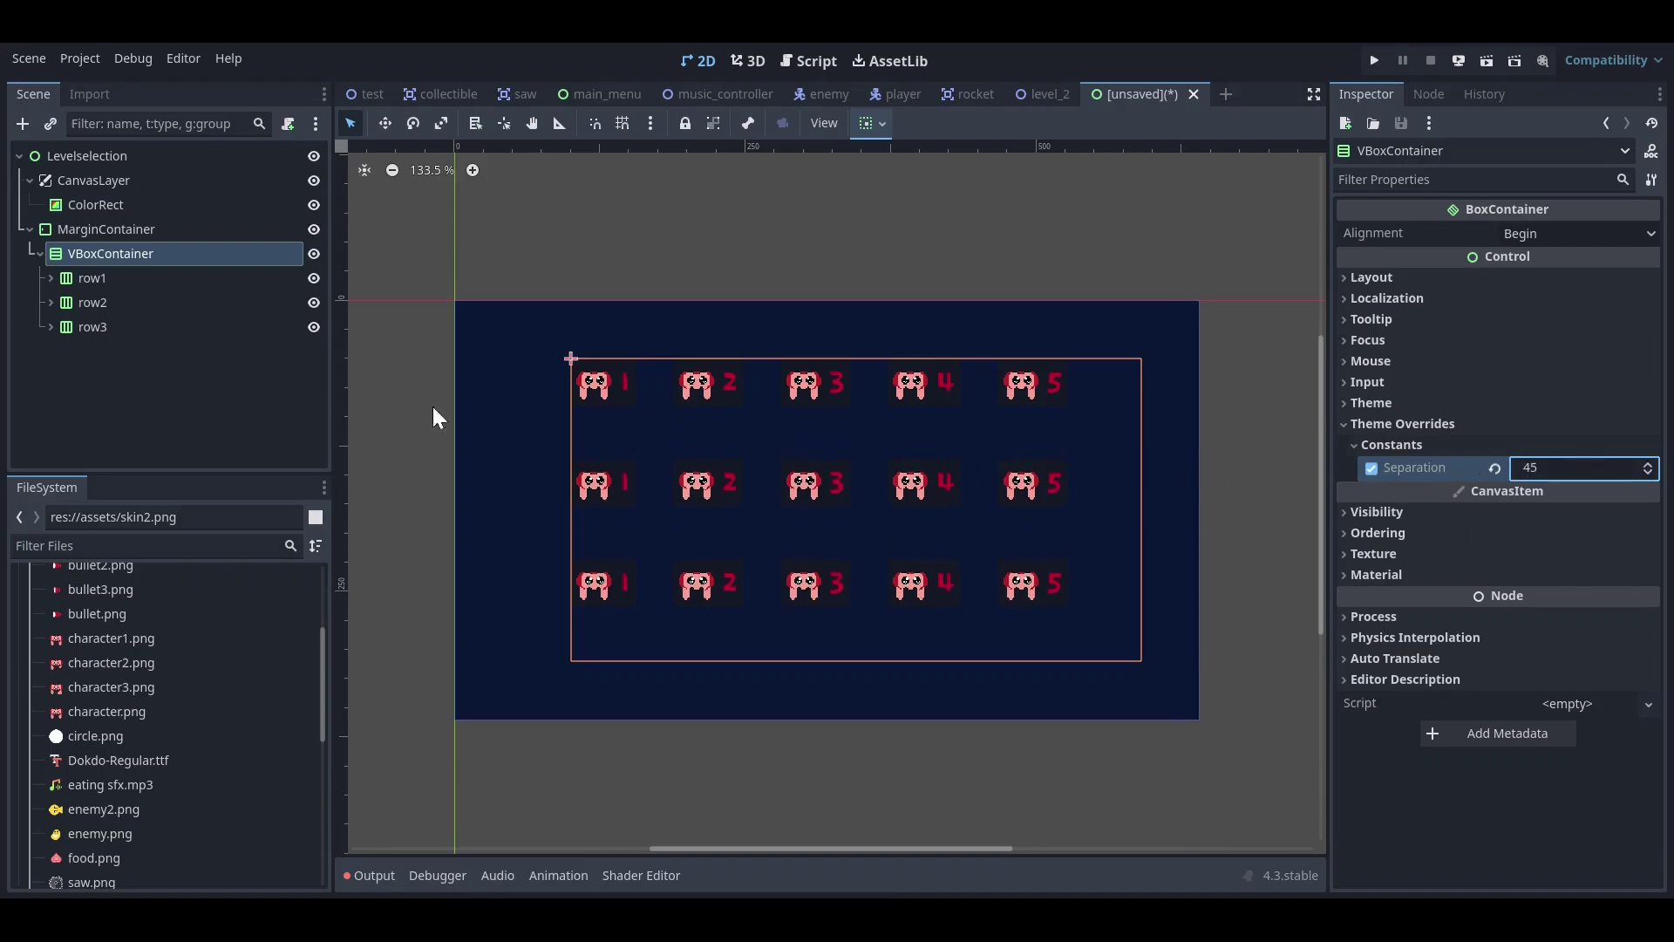
left_click(120, 381)
scroll(567, 392, "down", 1)
scroll(604, 395, "up", 1)
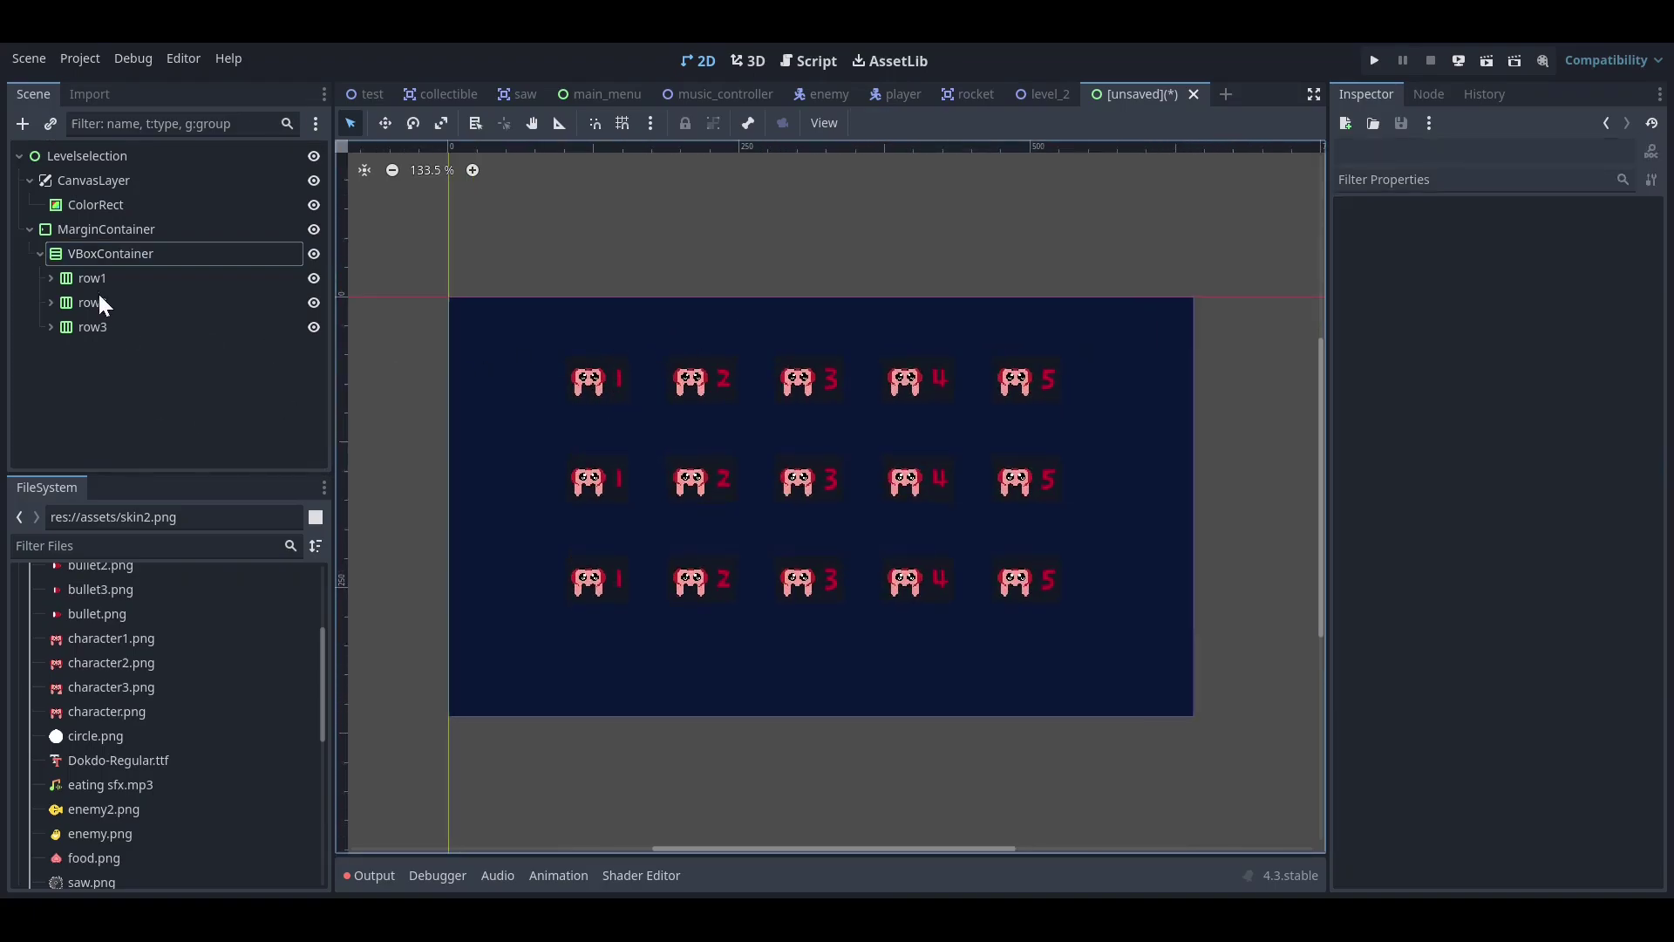
- Set the MarginContainer's anchor preset to Full Rect
left_click(96, 228)
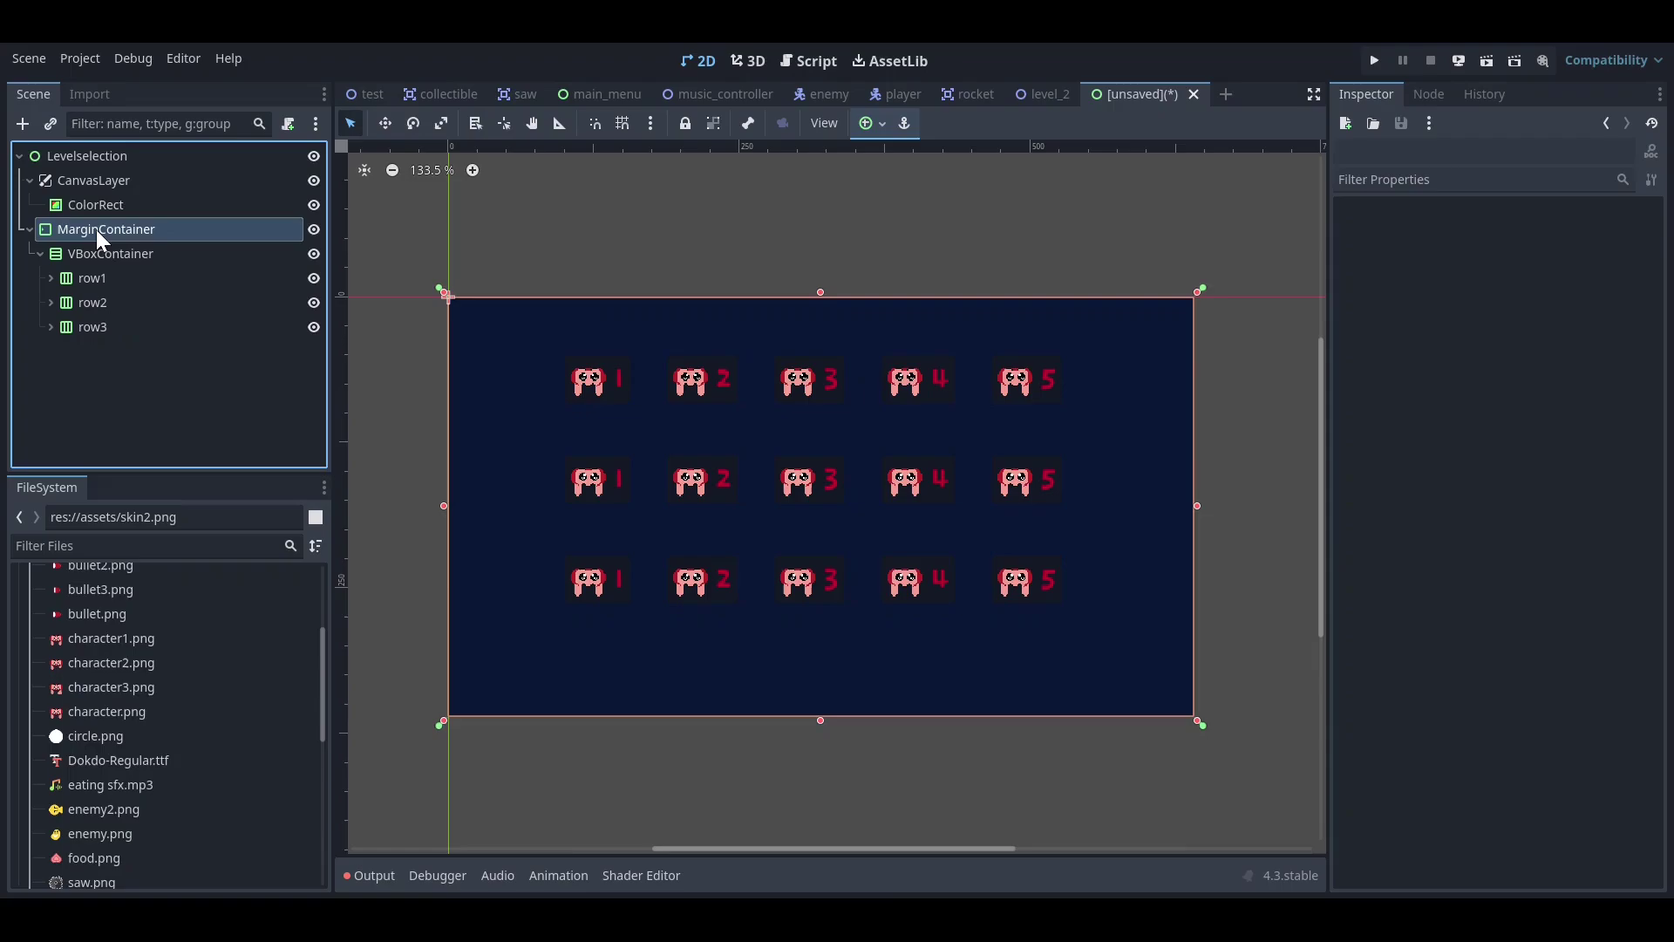
left_click(868, 123)
left_click(907, 245)
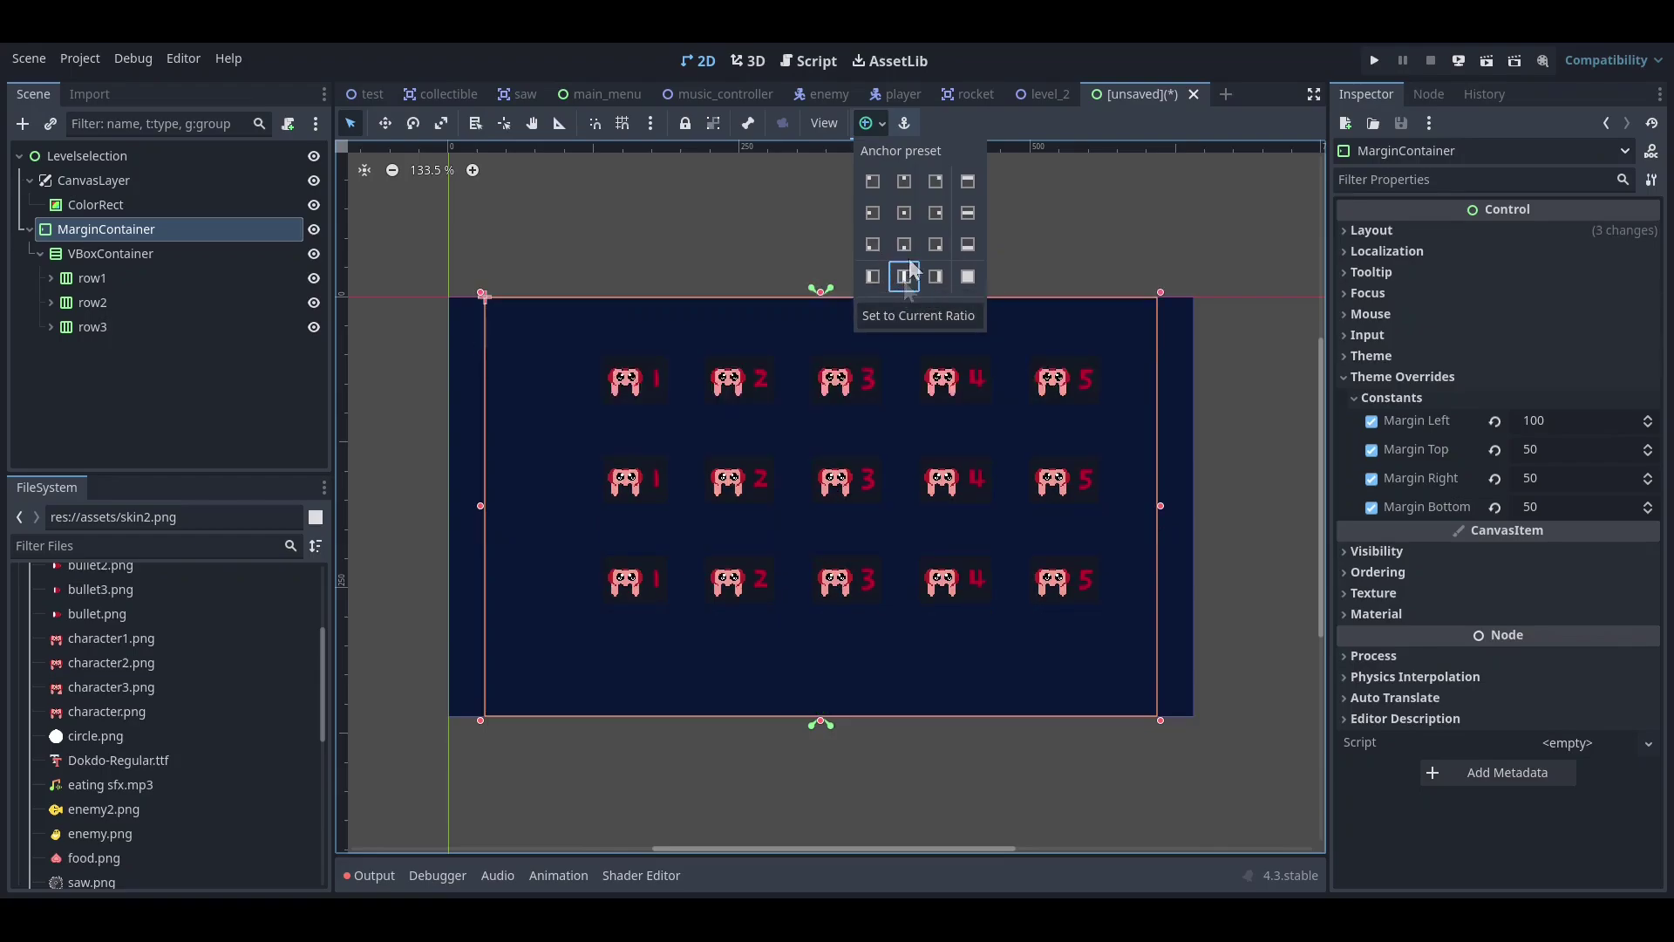
left_click(873, 244)
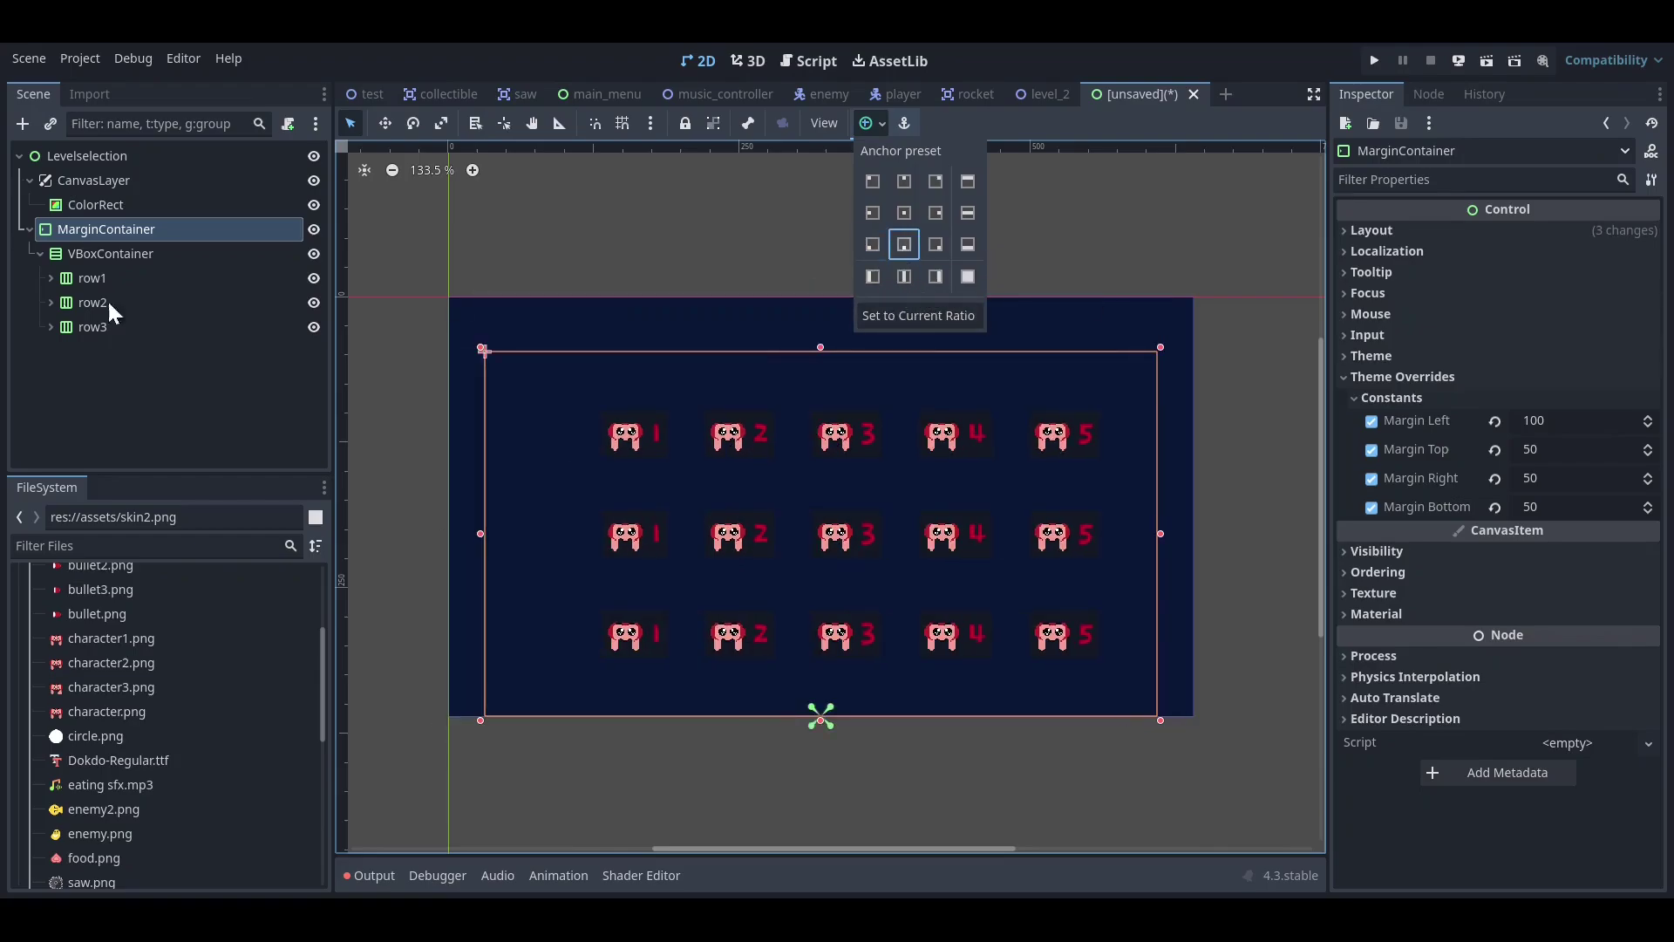
left_click(1578, 421)
type("50")
key("Return")
scroll(850, 419, "up", 1)
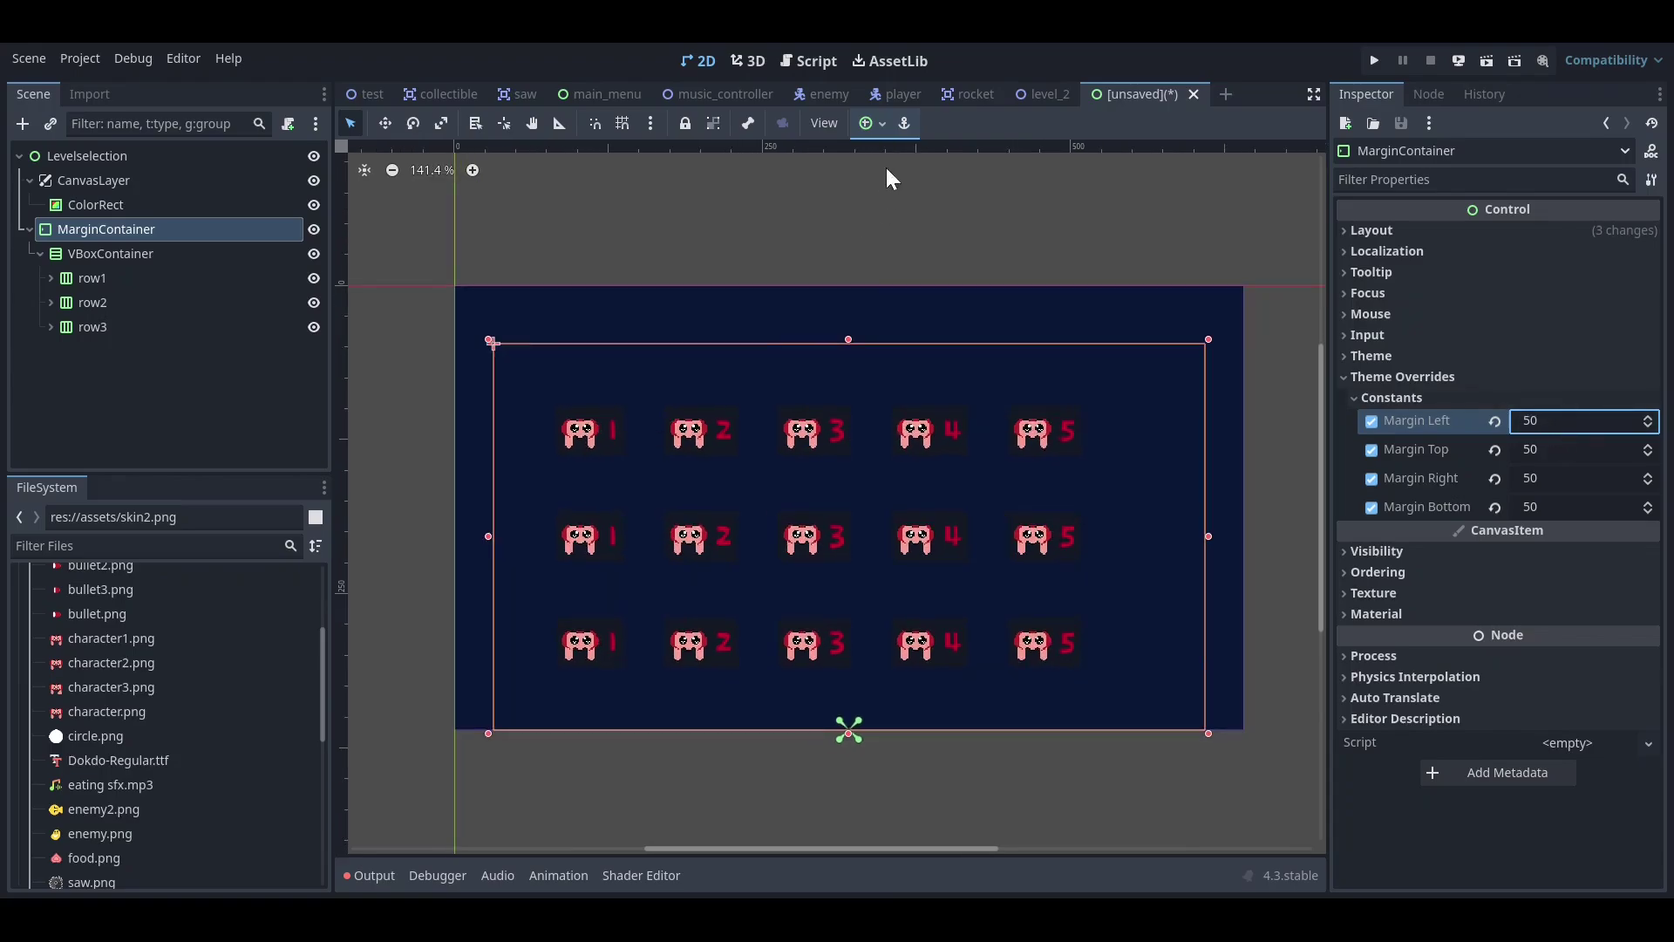
left_click(870, 123)
left_click(968, 276)
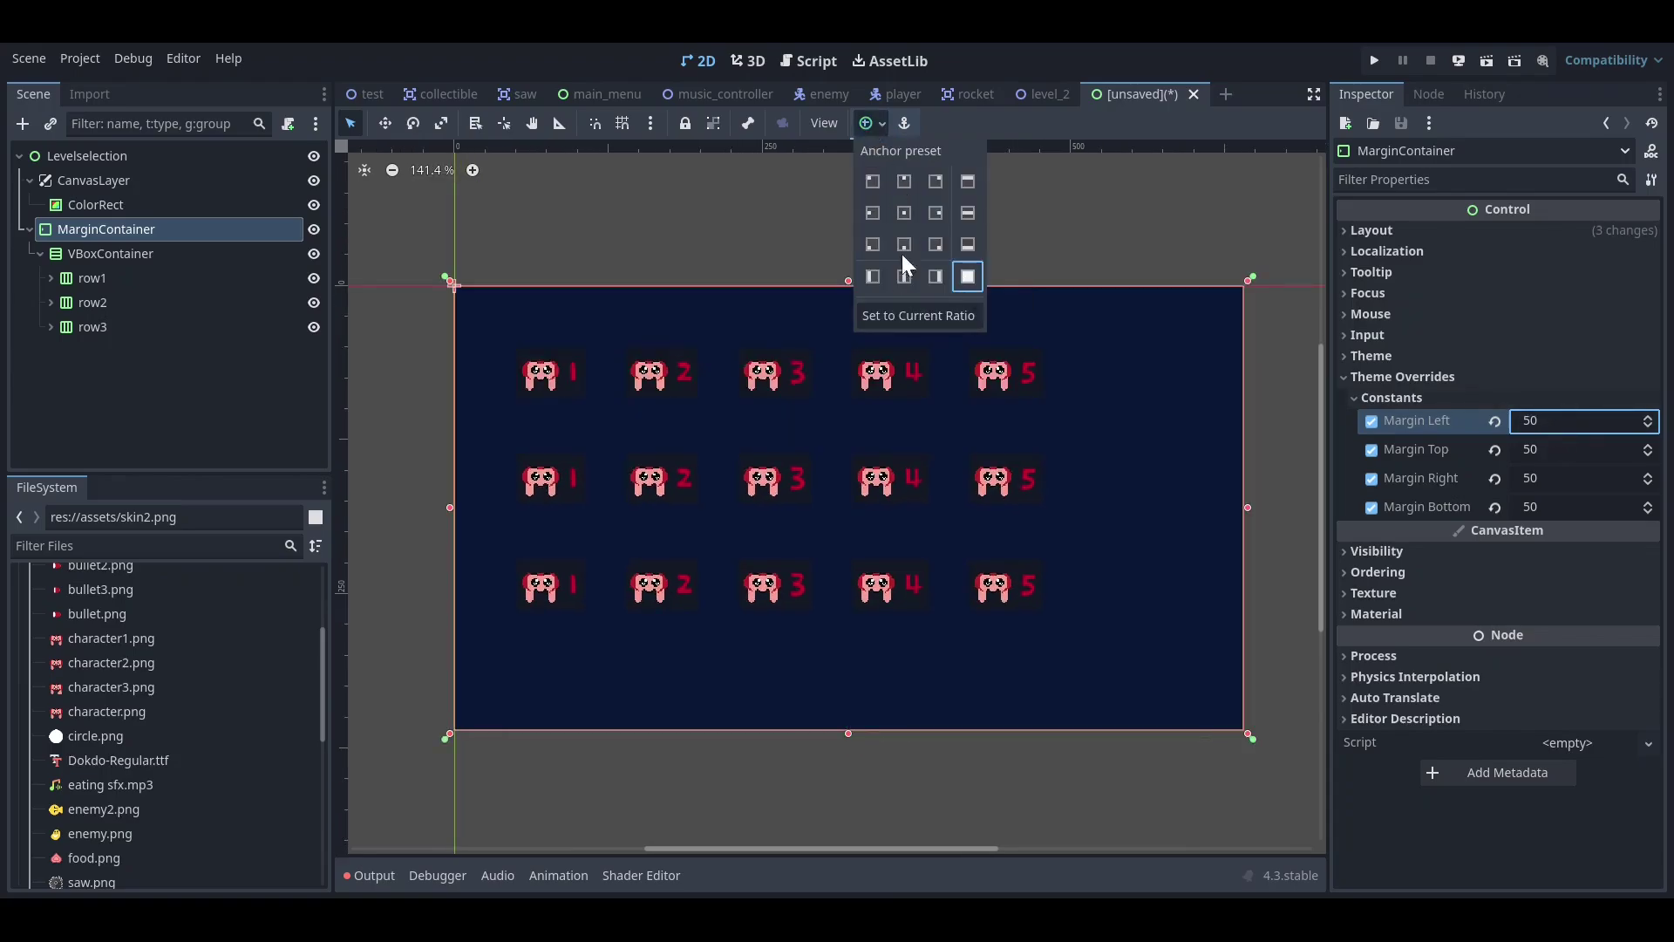
- Set the left, top and right margin constants to 70
left_click(1553, 421)
type("70")
key("Return")
left_click(1553, 450)
type("70")
key("Return")
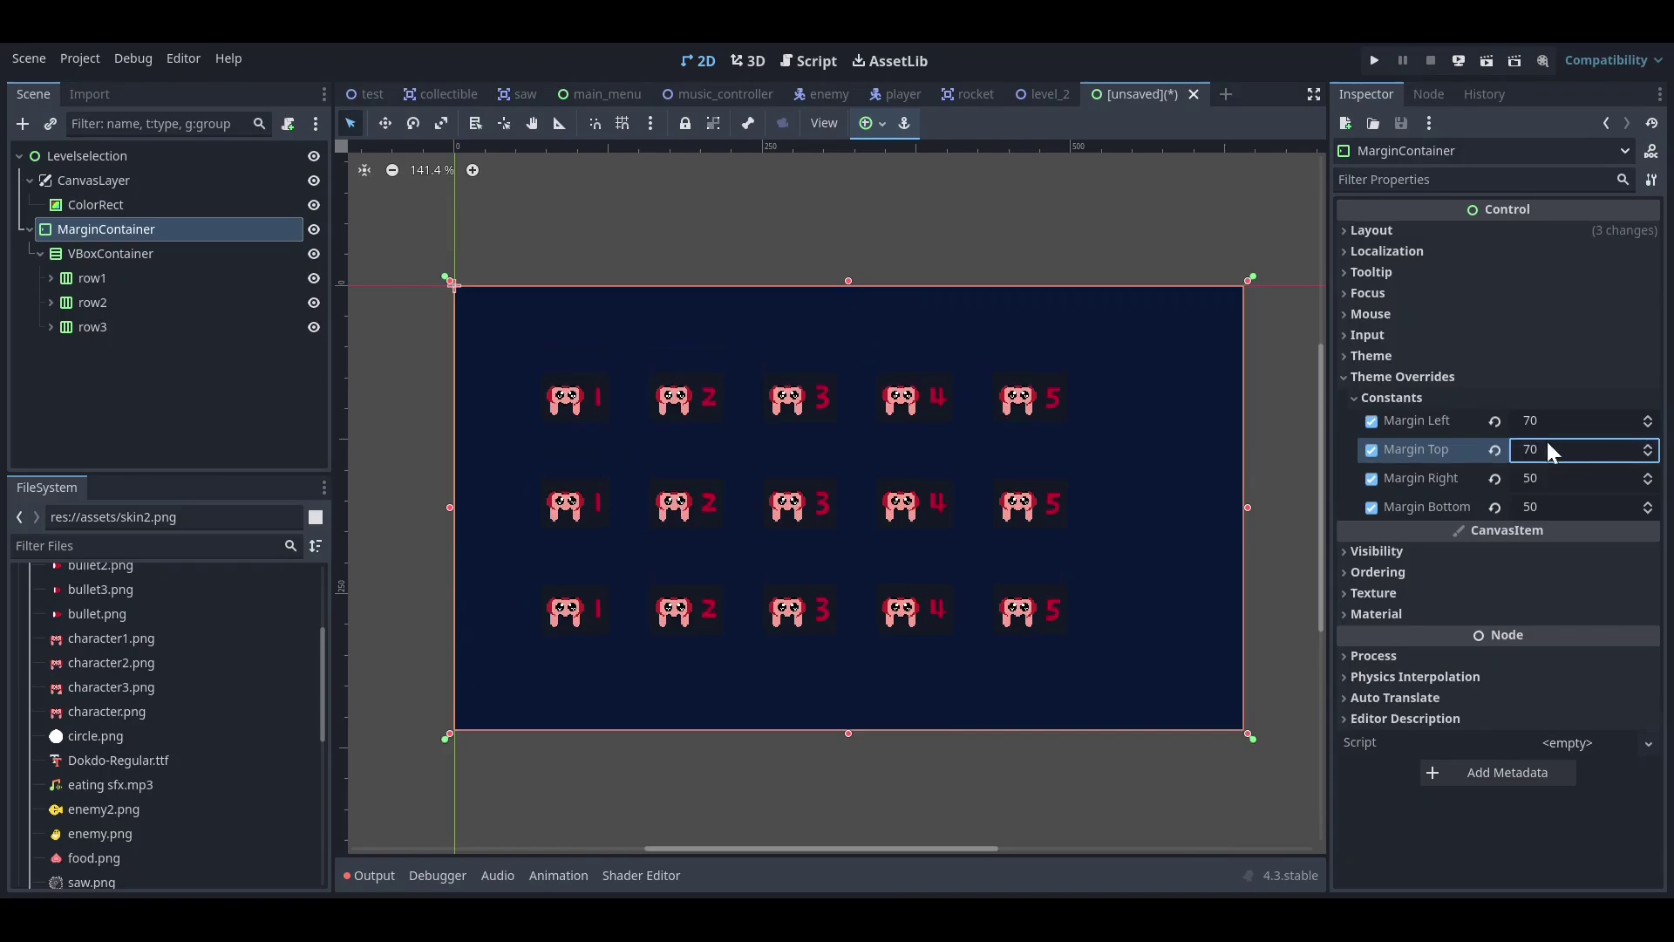
left_click(1545, 479)
type("70")
key("Return")
- Change the left margin to 100 and set the bottom margin to 70
left_click(1541, 427)
type("40")
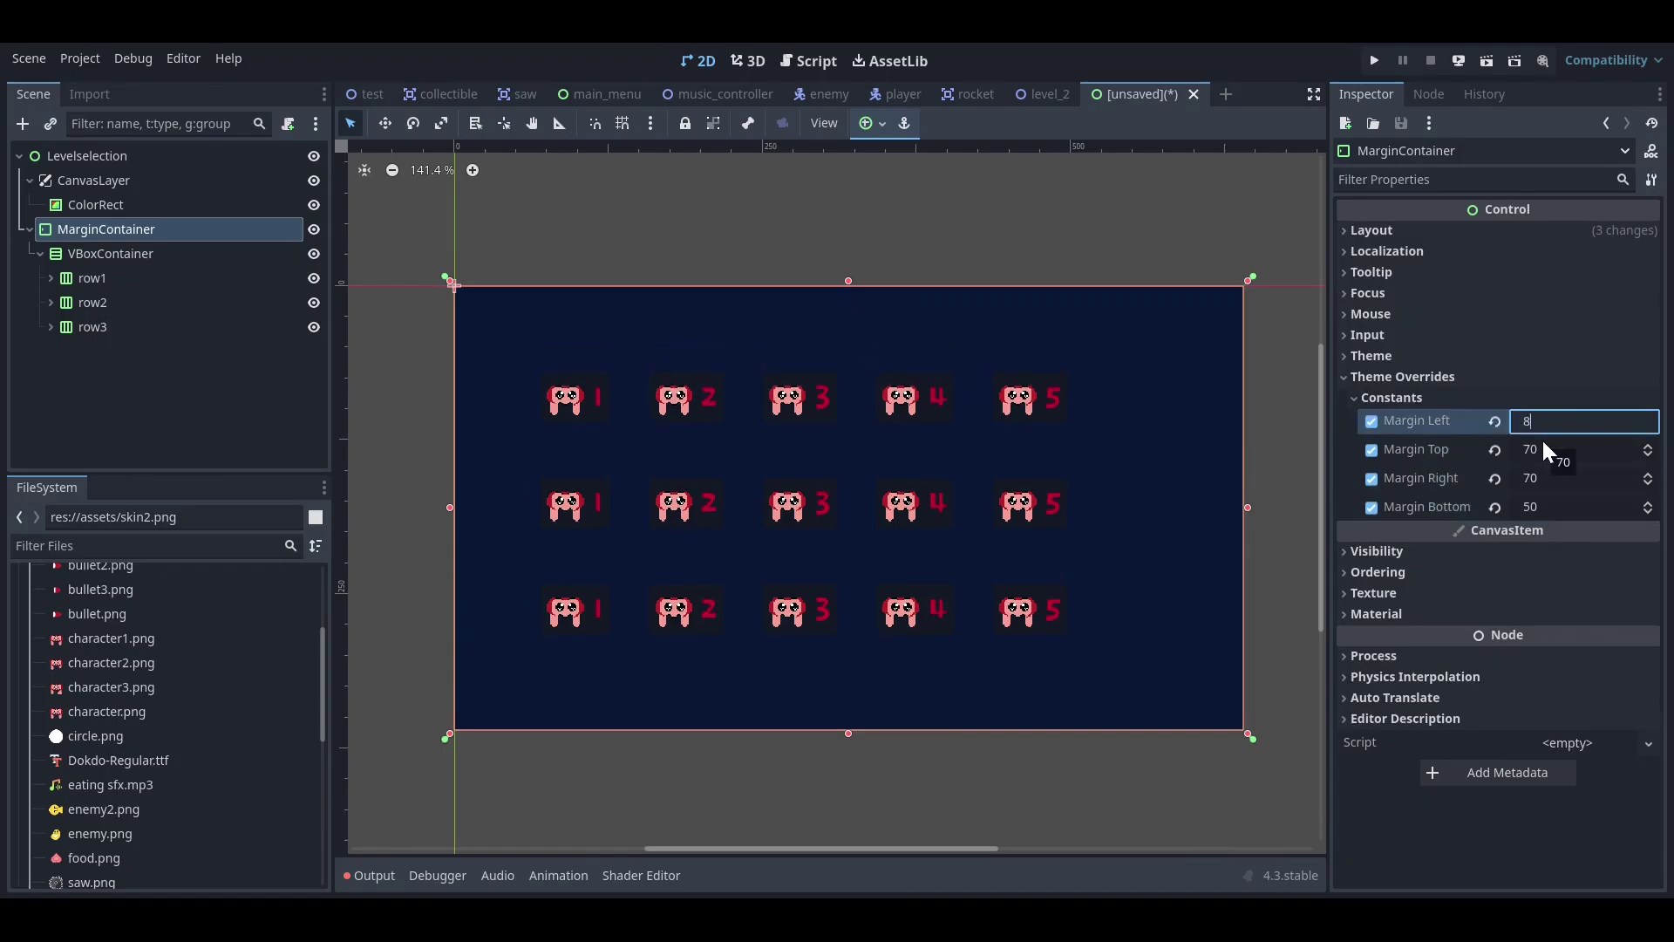
key("Return")
key("Return")
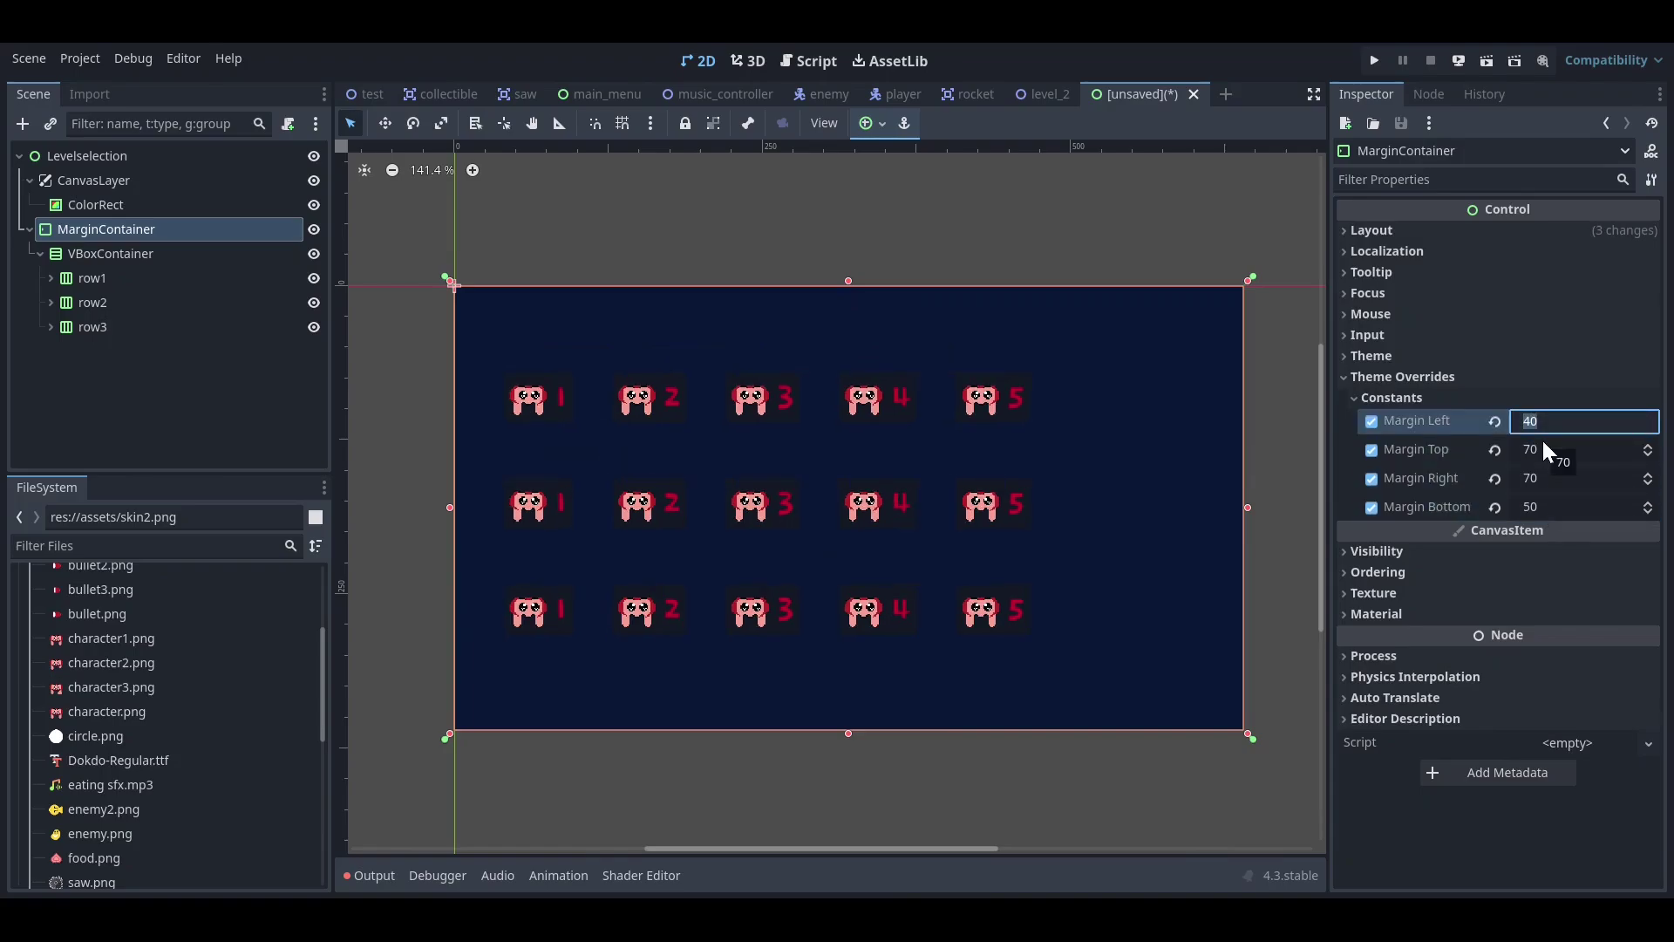
type("100")
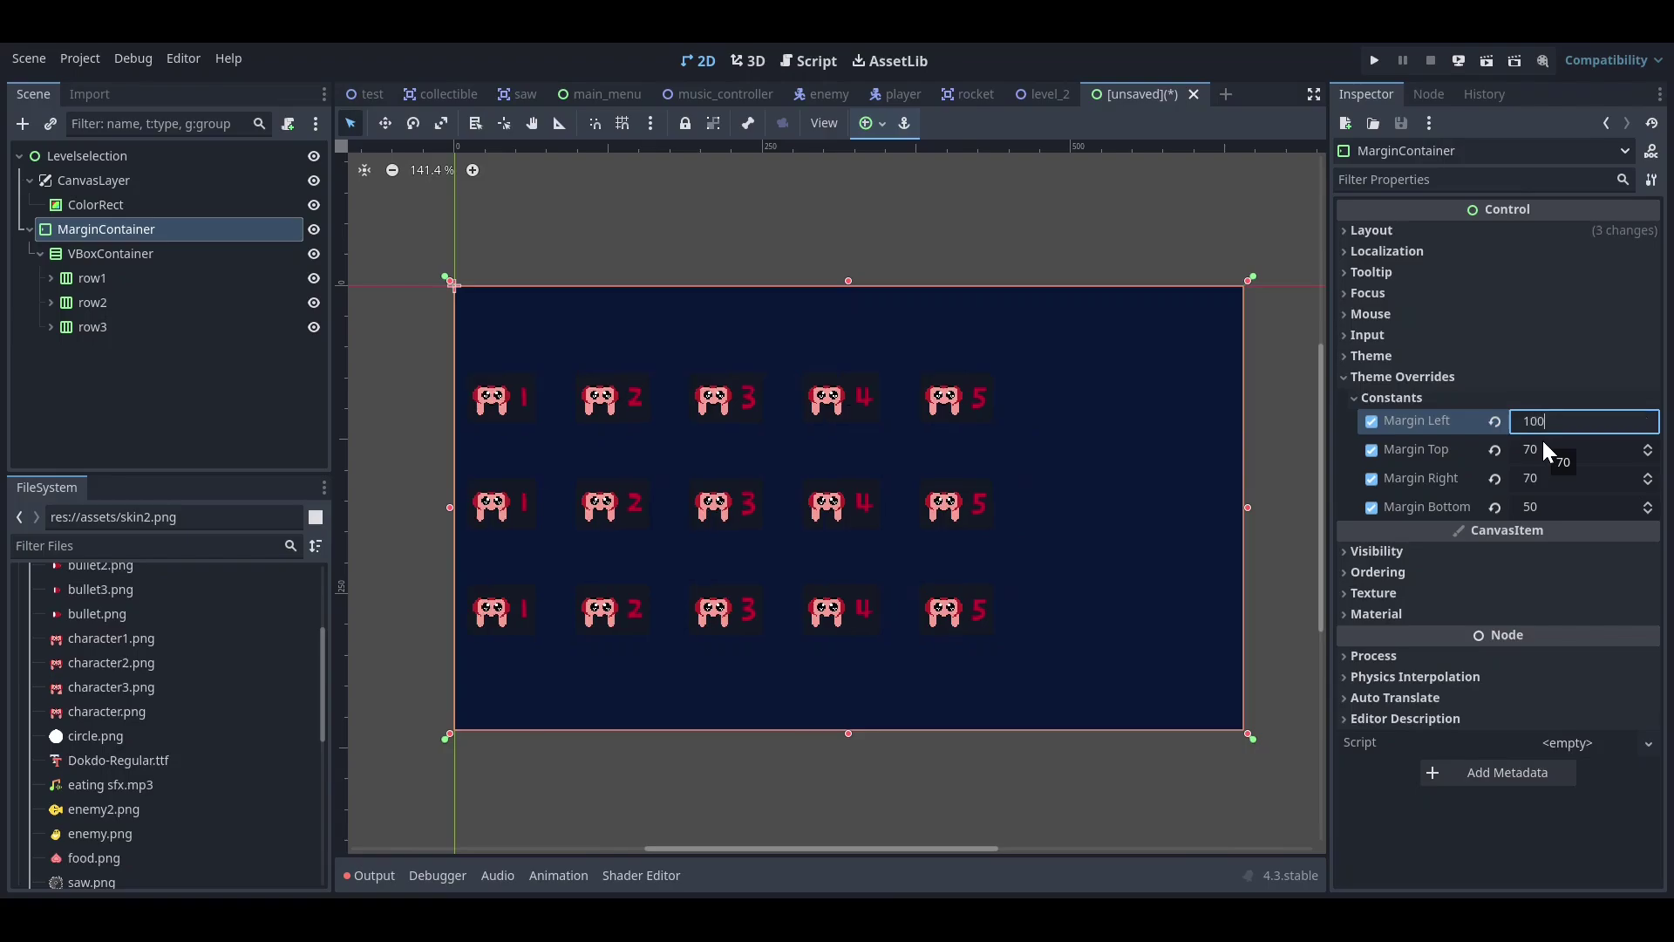
key("Return")
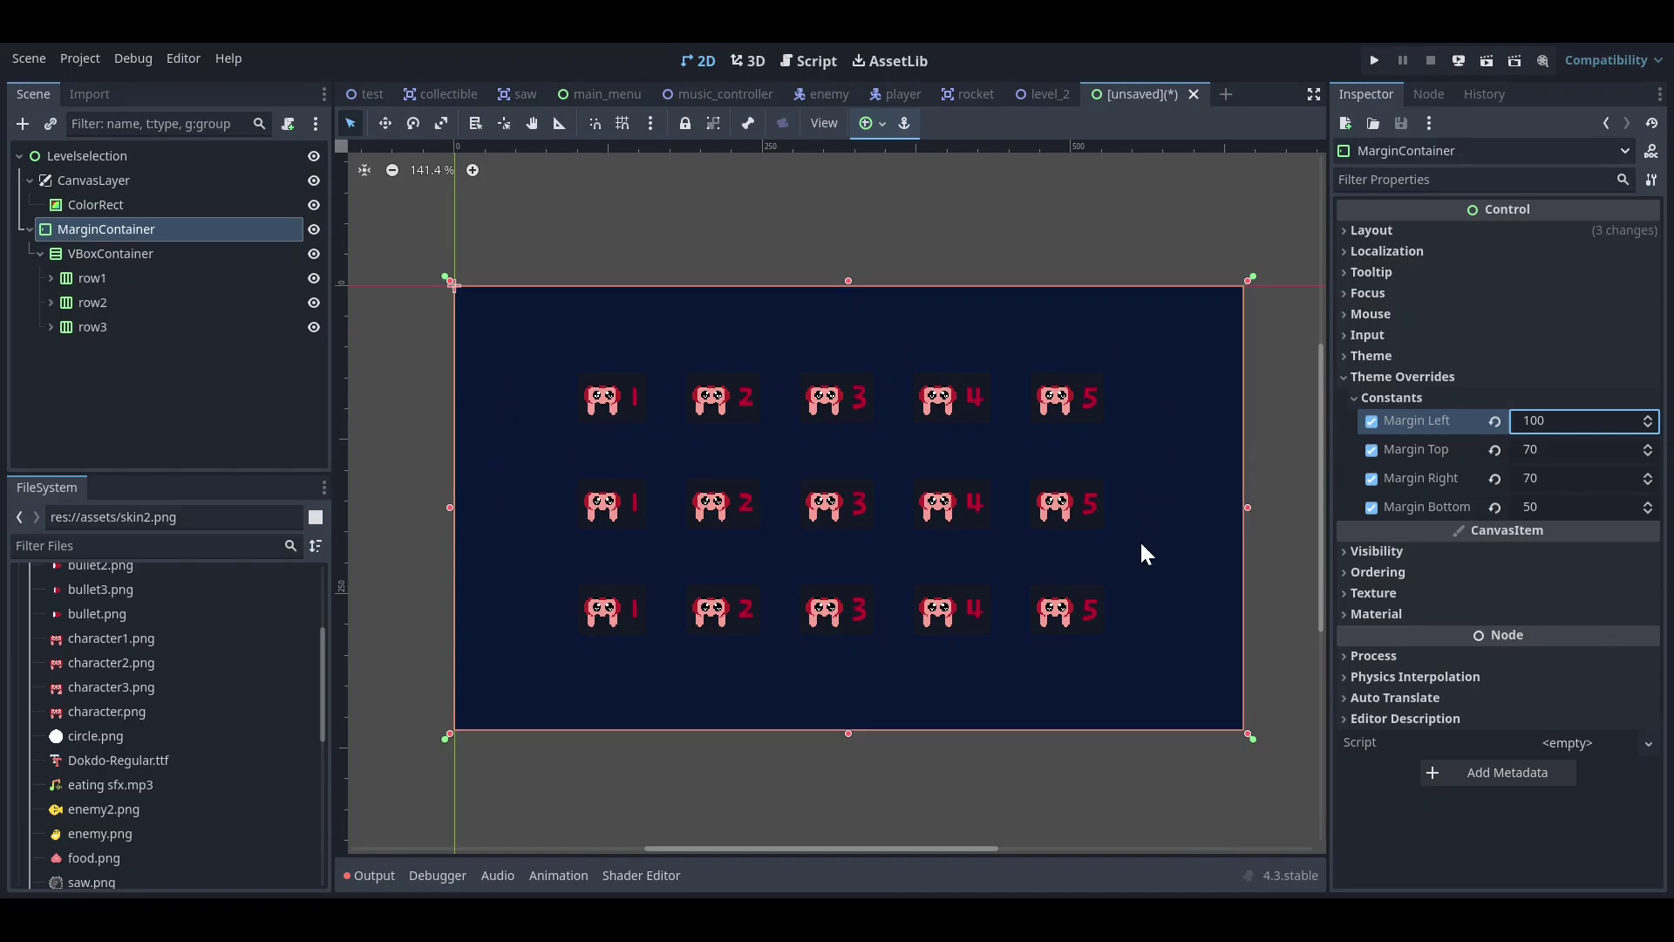
left_click(1546, 450)
left_click(1540, 509)
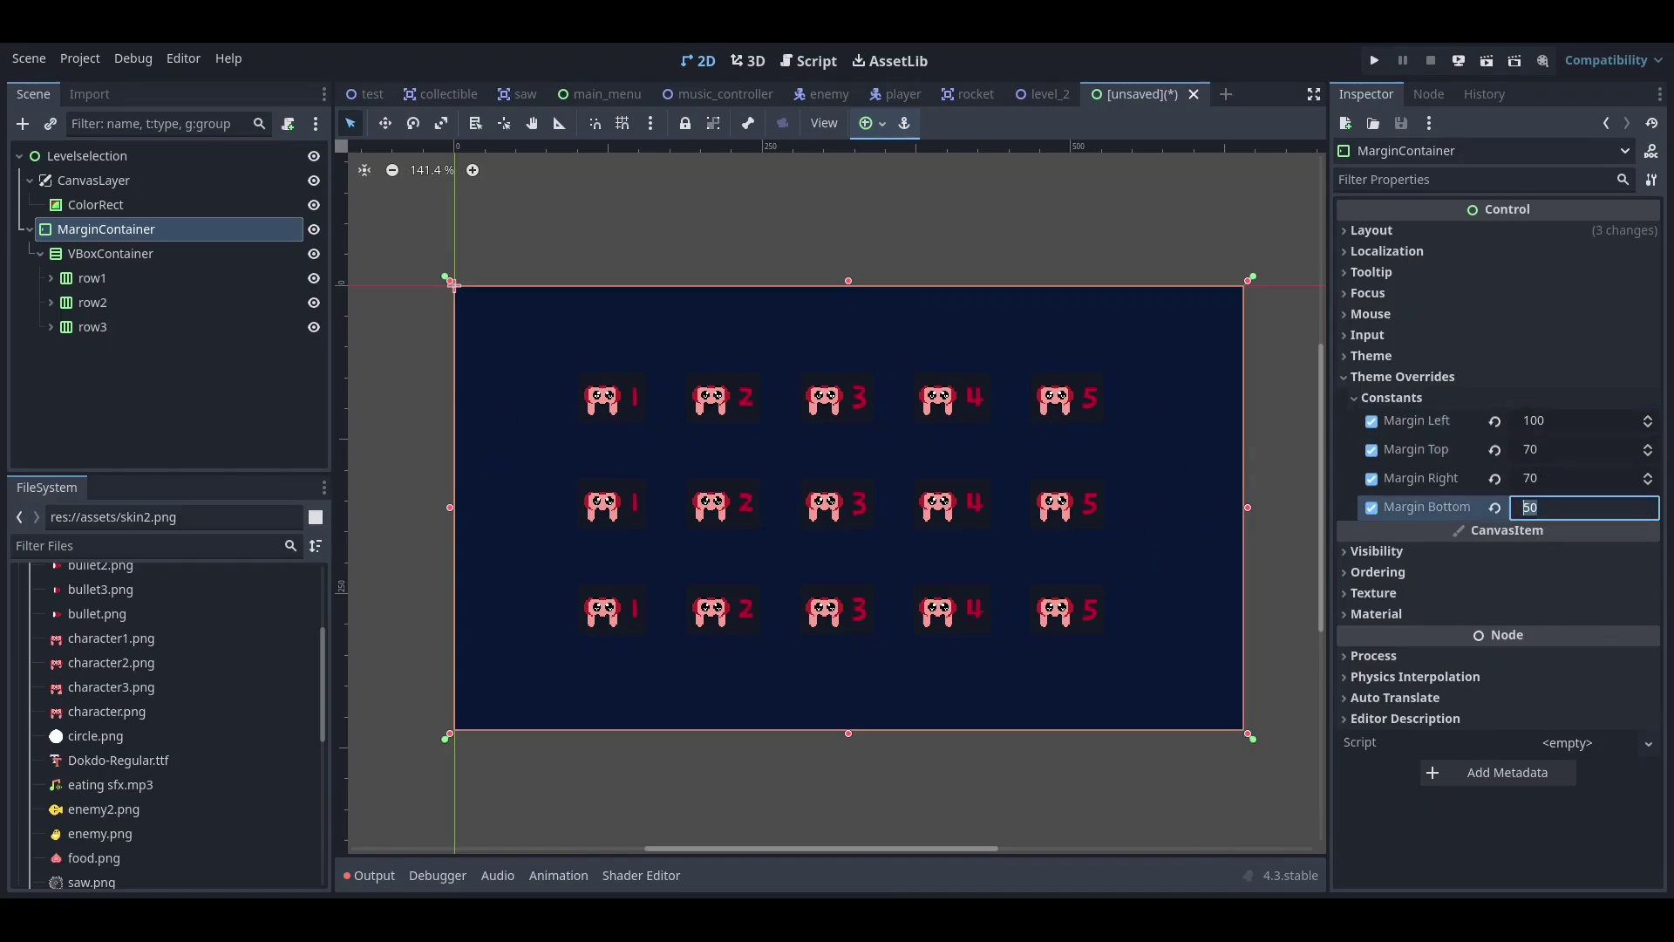
type("70")
key("Return")
left_click(127, 401)
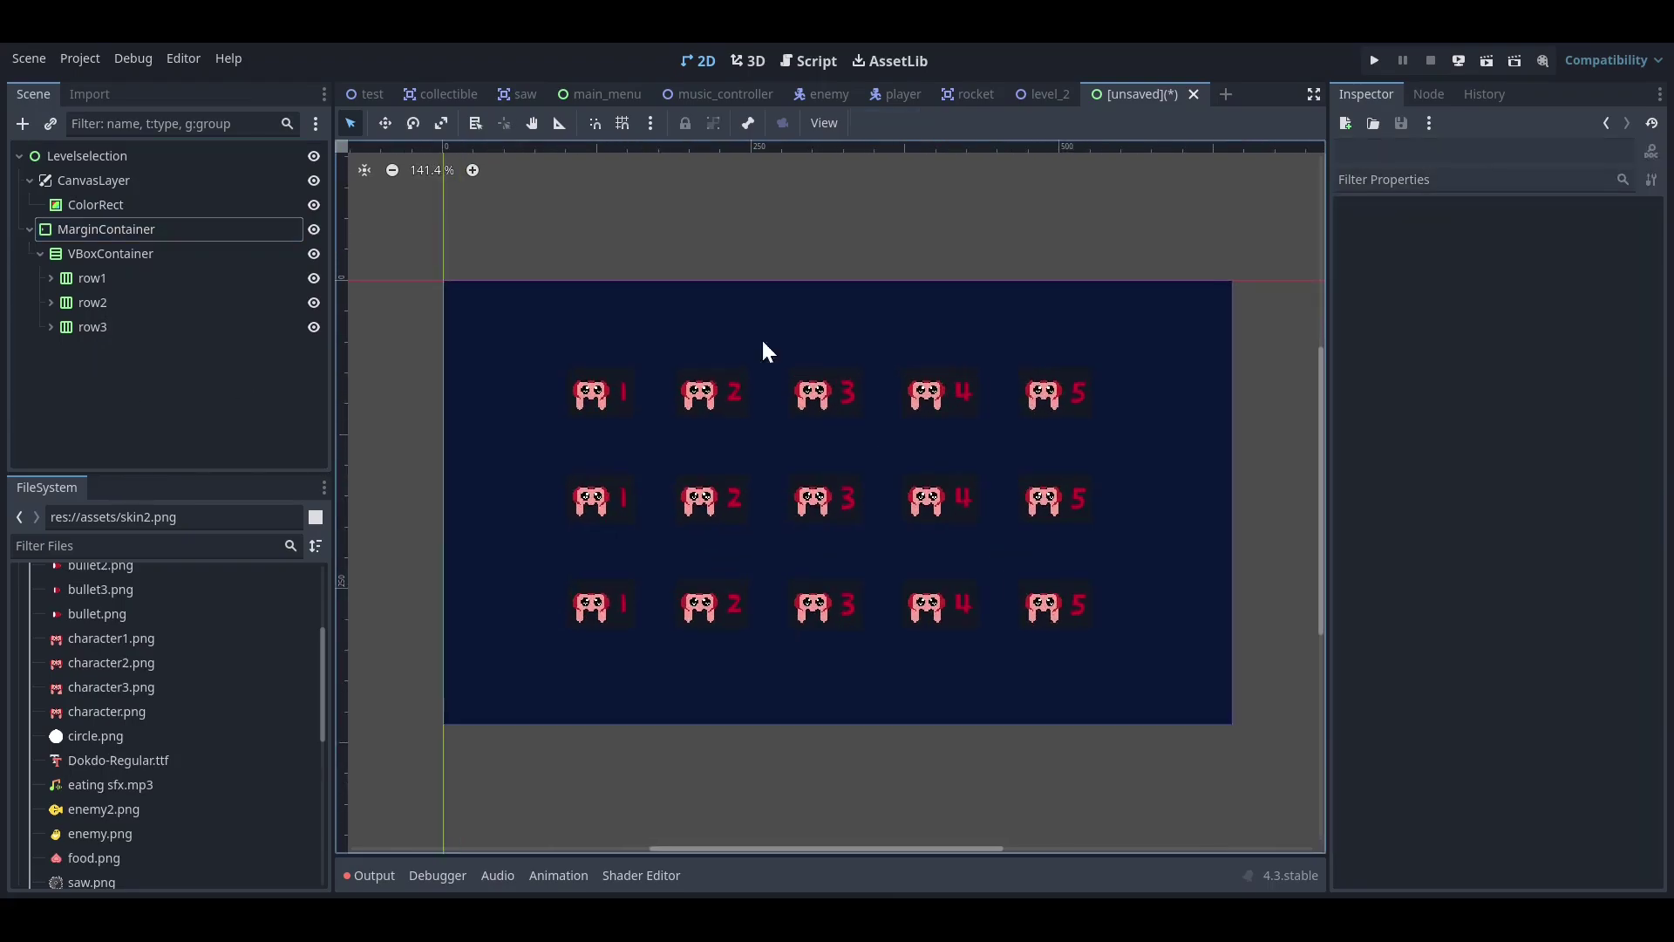
- Add a Label node as a child of the LevelSelection root
left_click(93, 162)
key("ctrl+a")
type("Le")
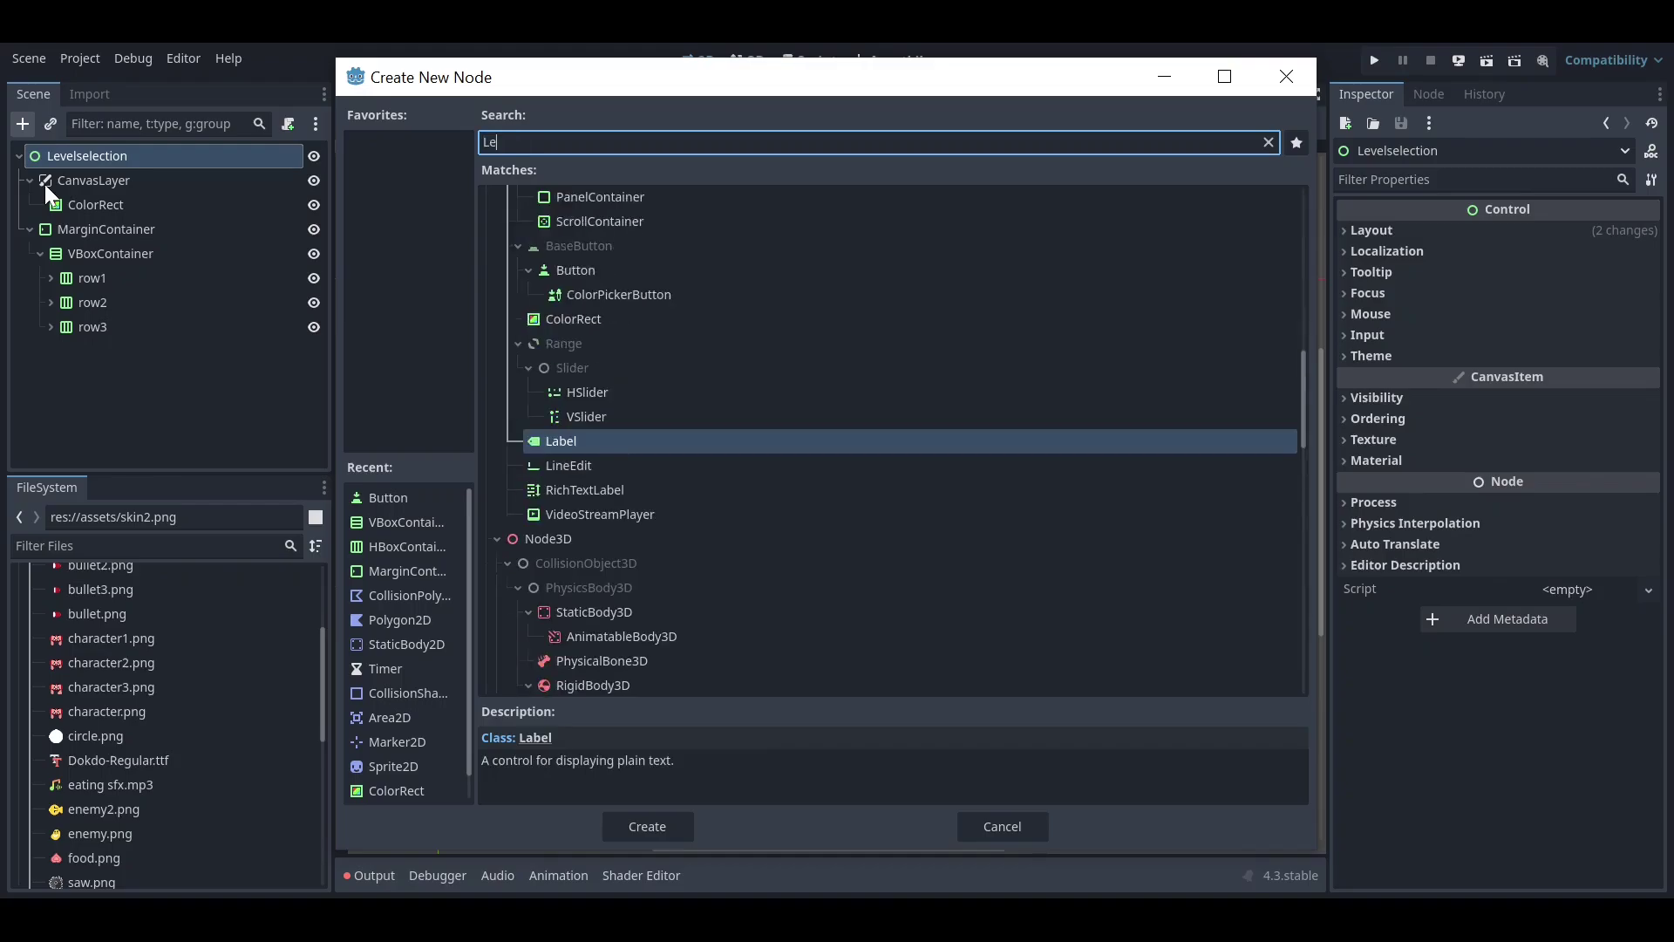
type("ve")
key("BackSpace")
key("BackSpace")
key("BackSpace")
type("able")
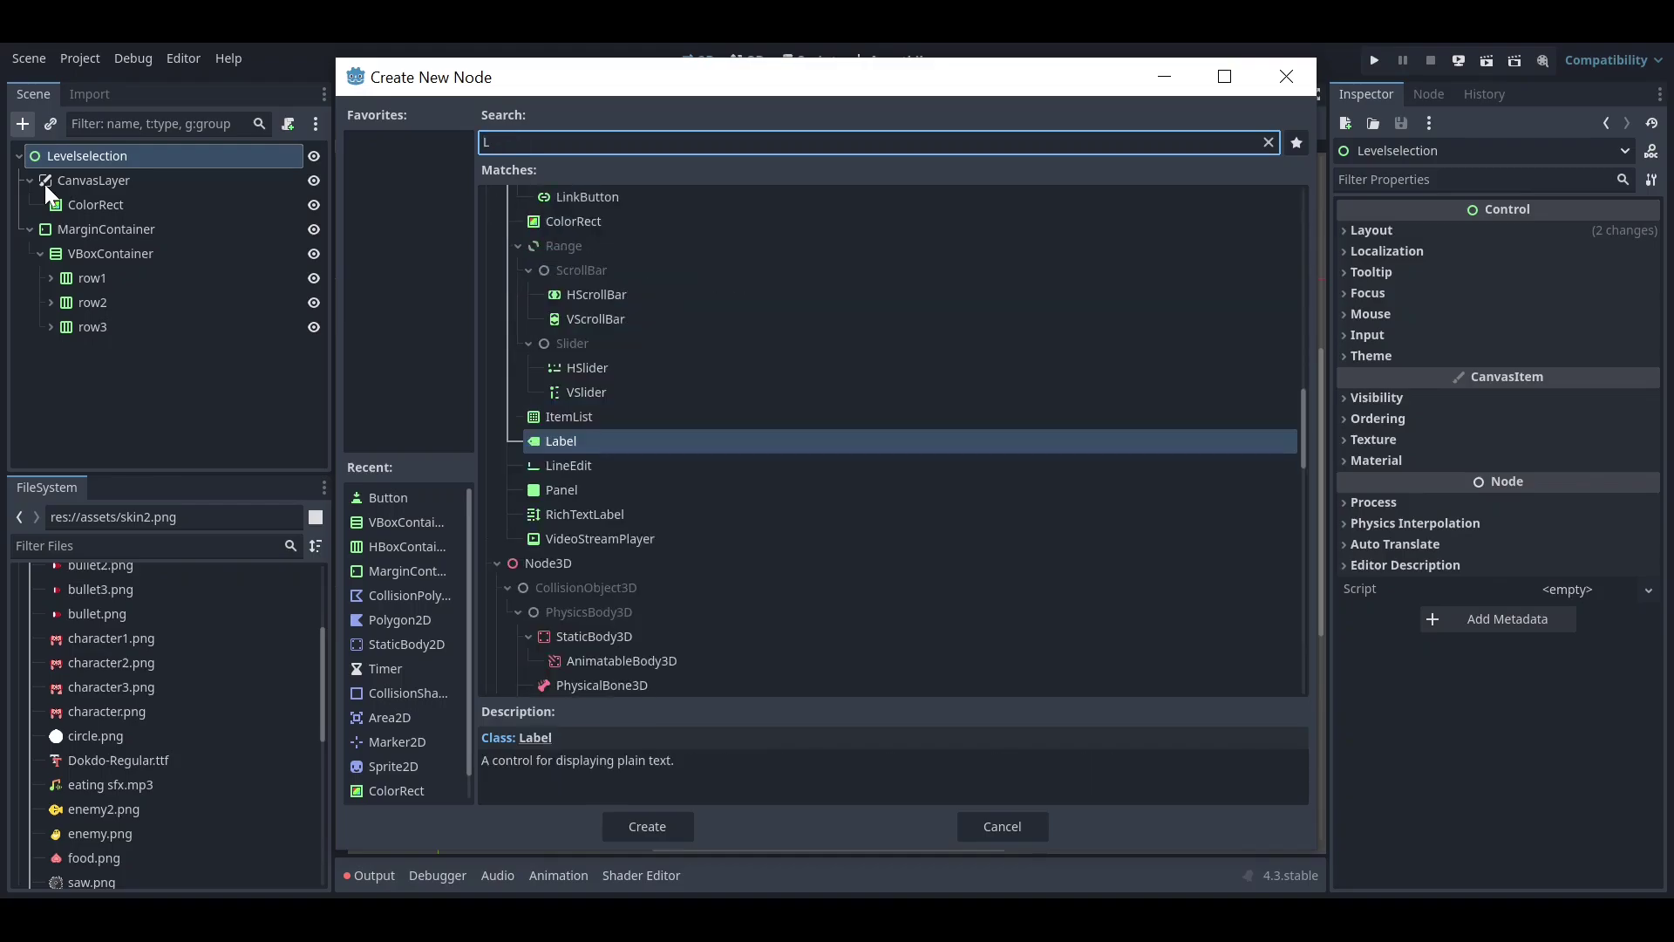
key("BackSpace")
key("BackSpace")
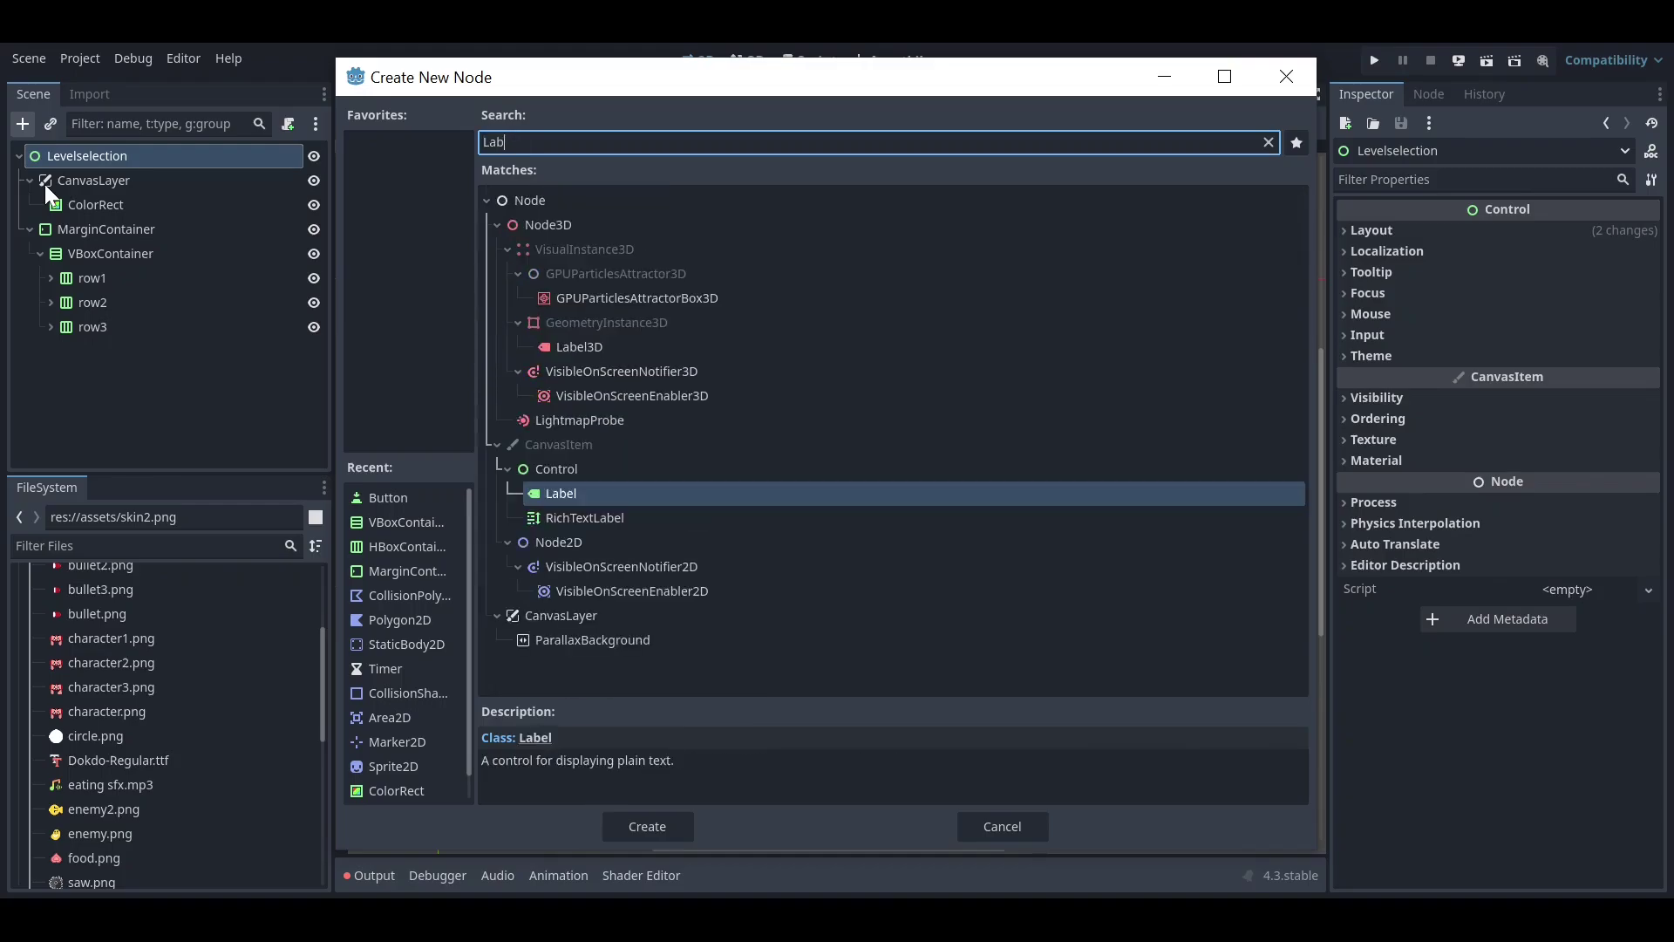
type("el")
key("Escape")
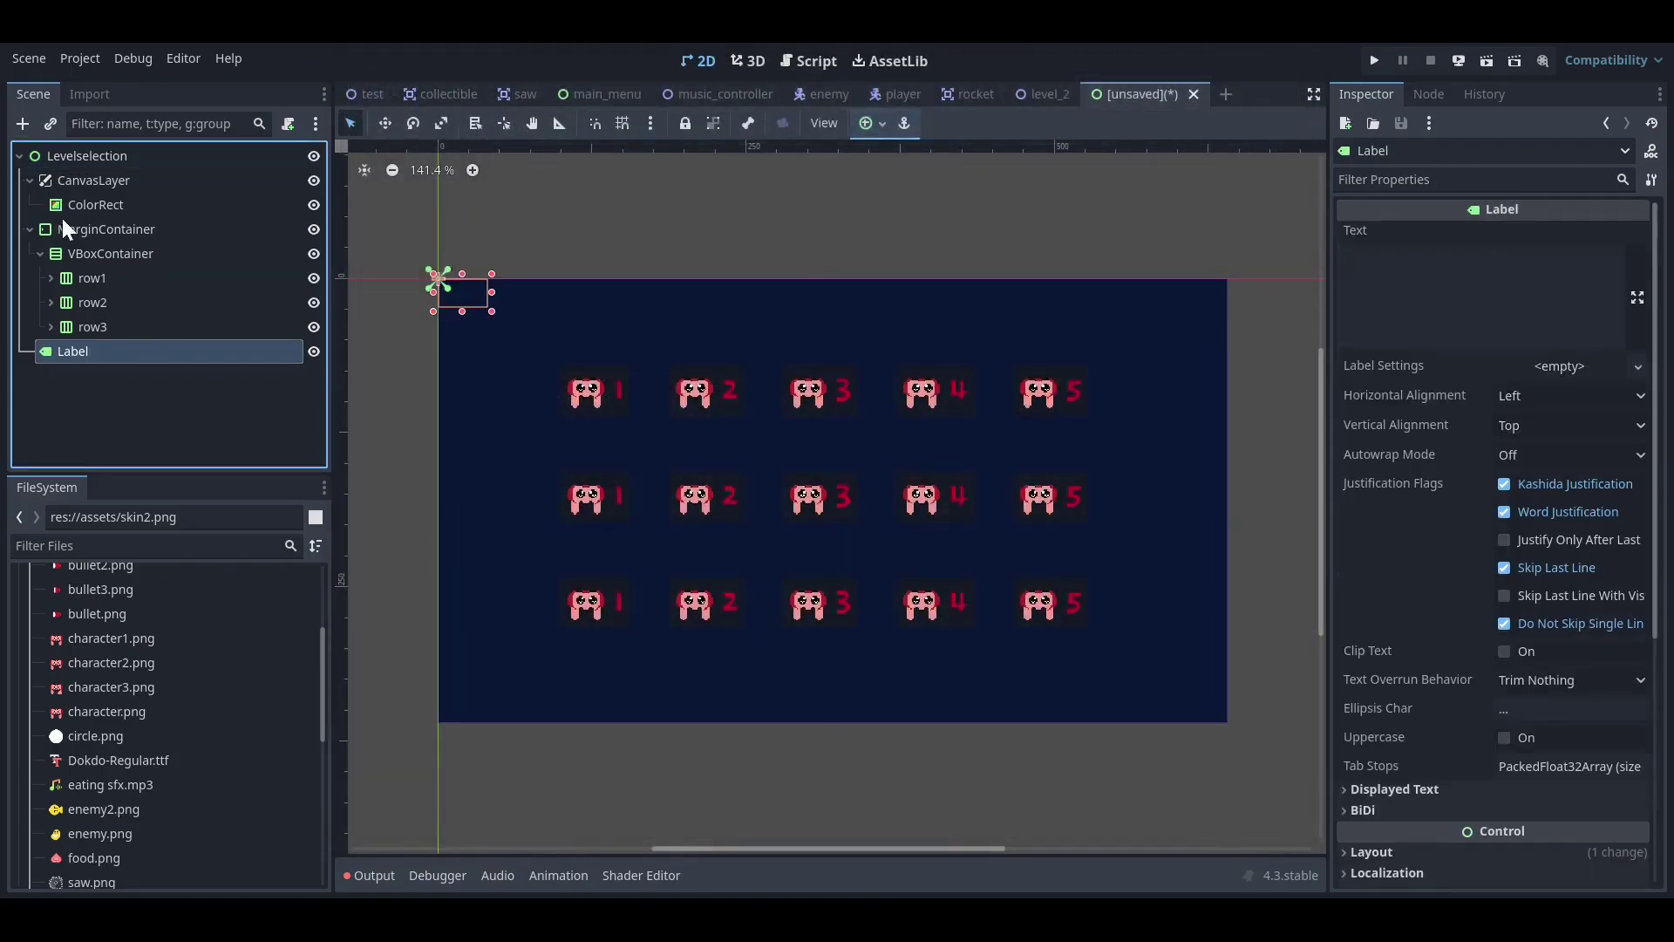
- Apply the Top Wide anchor preset so the label spans the screen's top edge
left_click(871, 124)
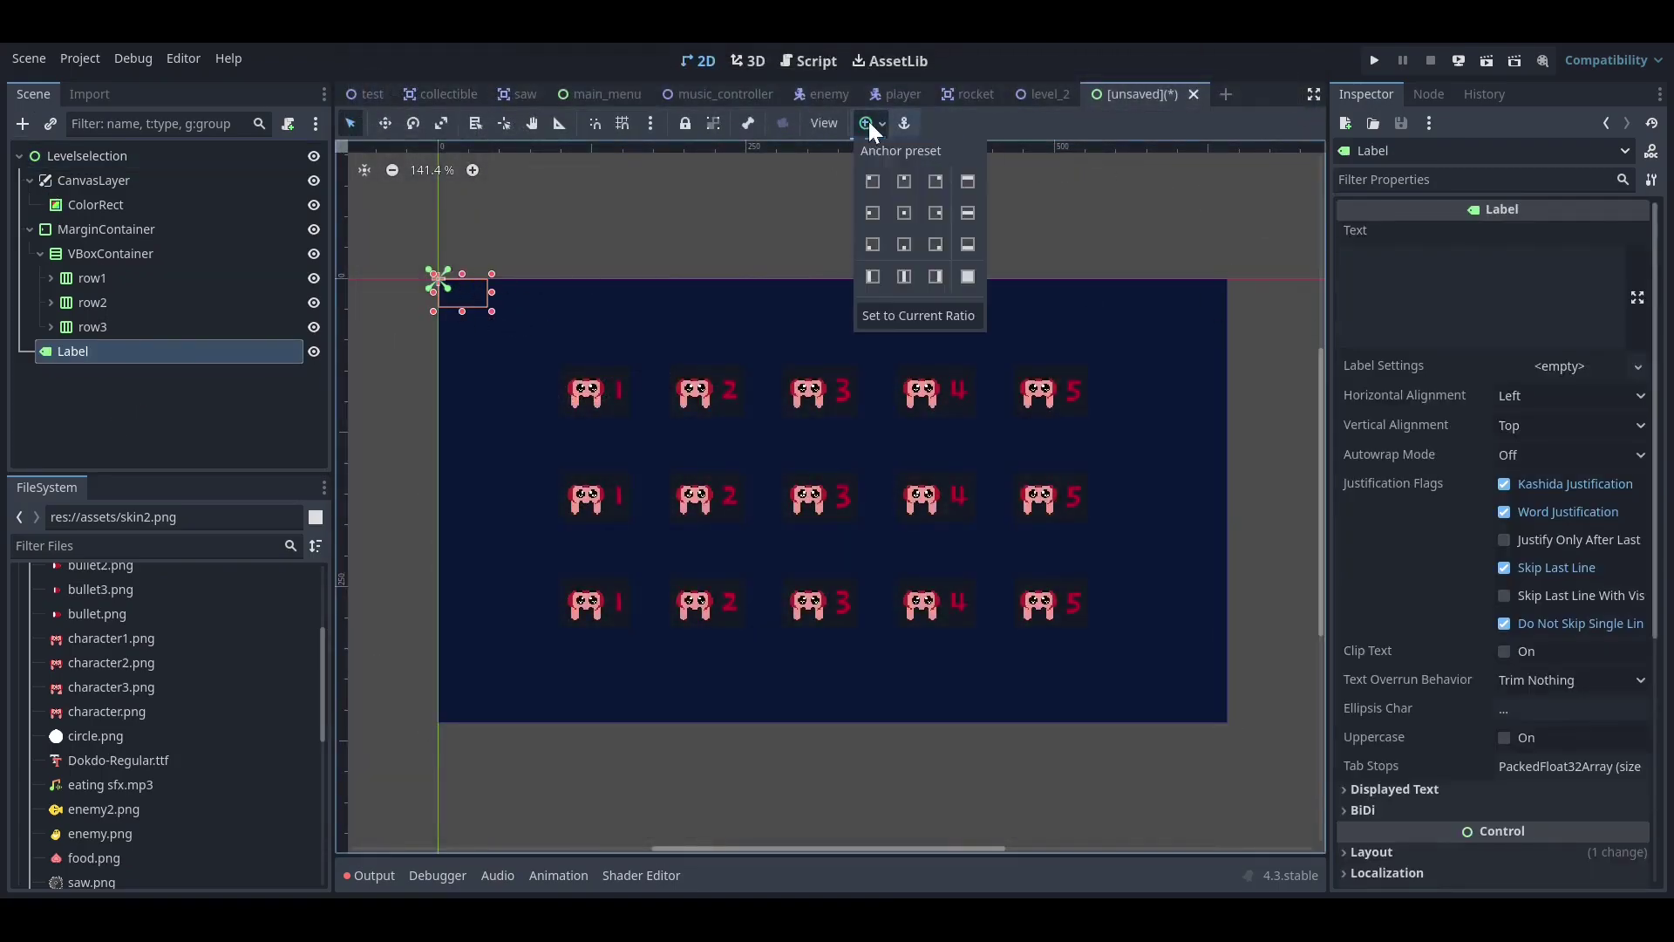
left_click(934, 215)
left_click(932, 180)
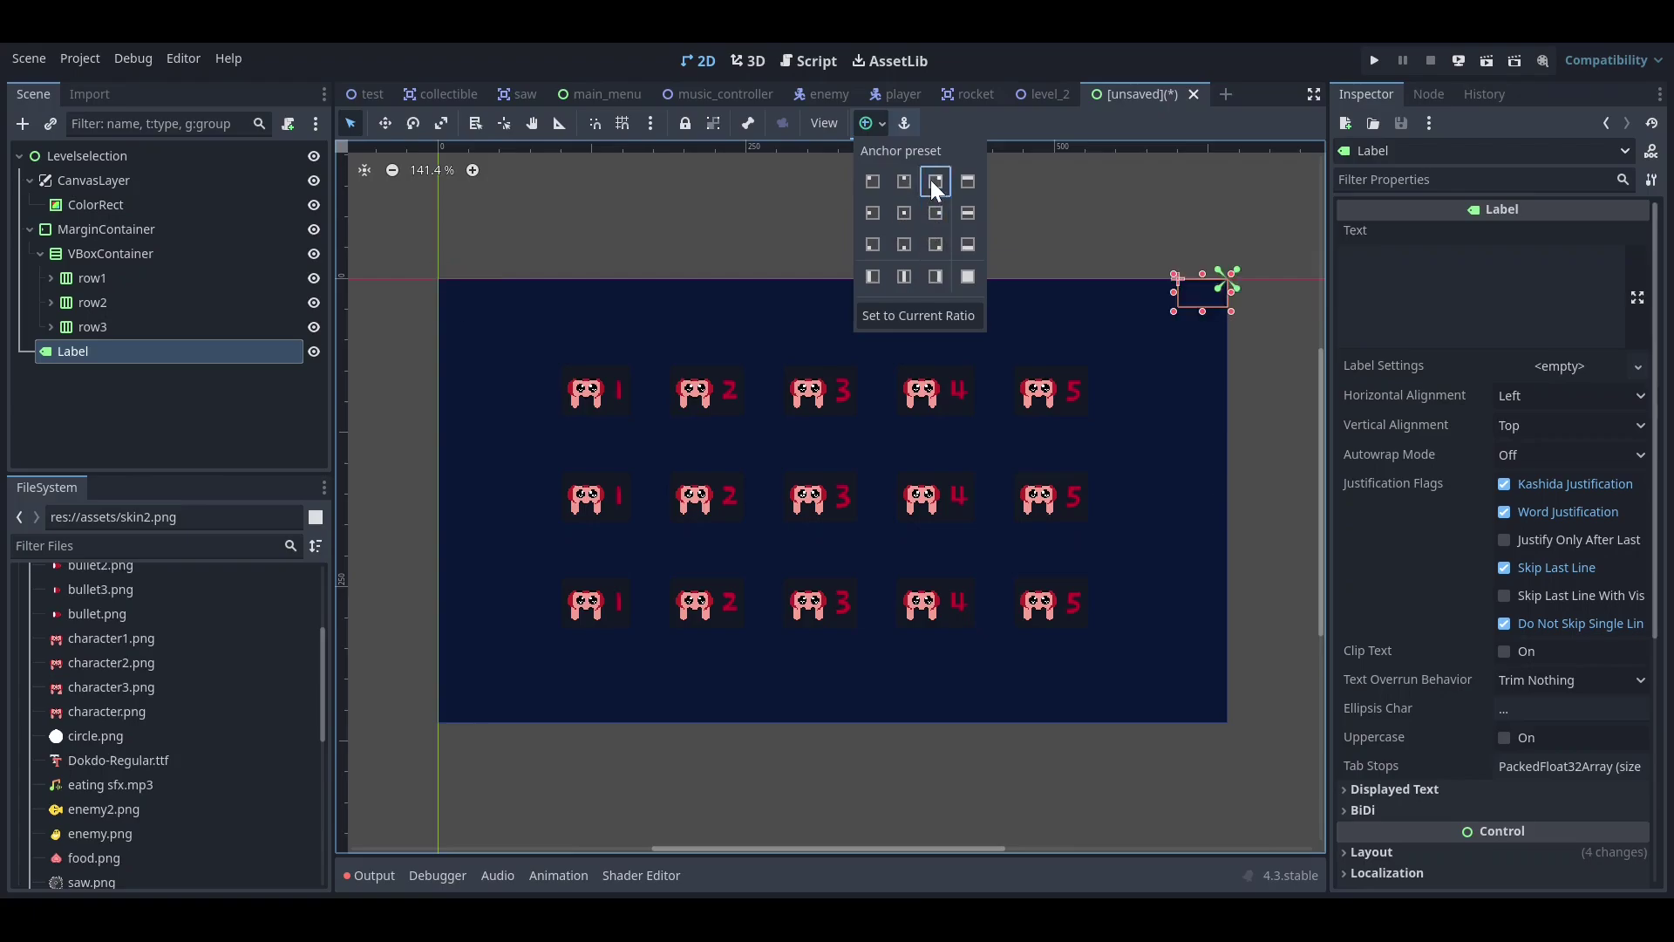
left_click(906, 180)
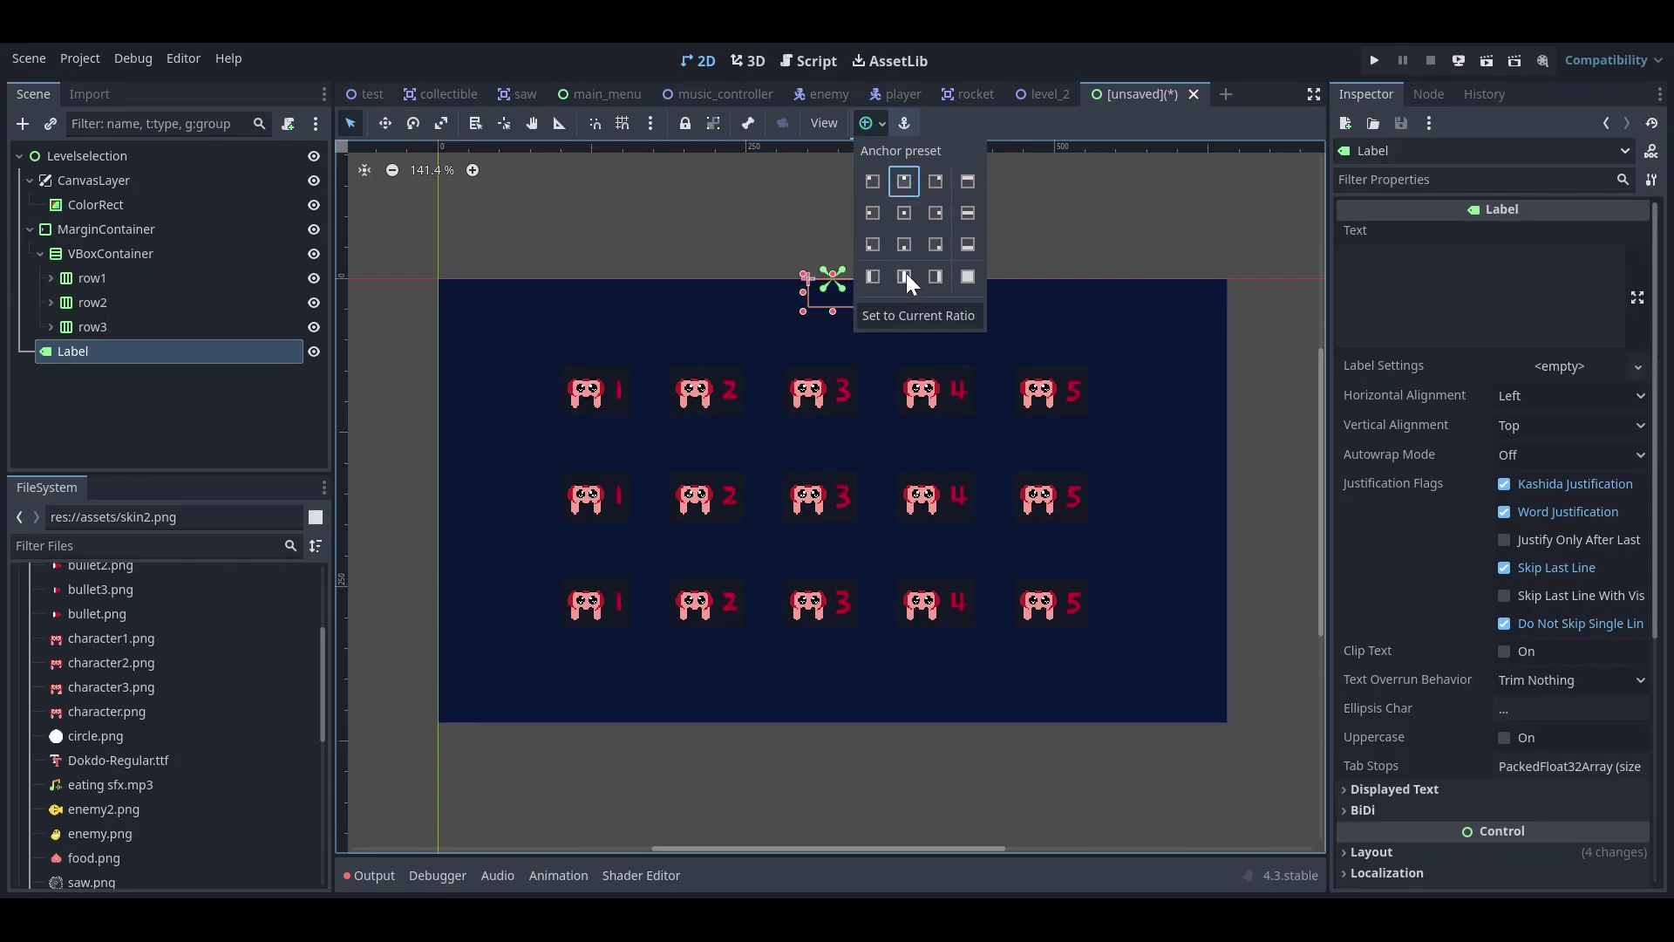
left_click(905, 275)
left_click(904, 184)
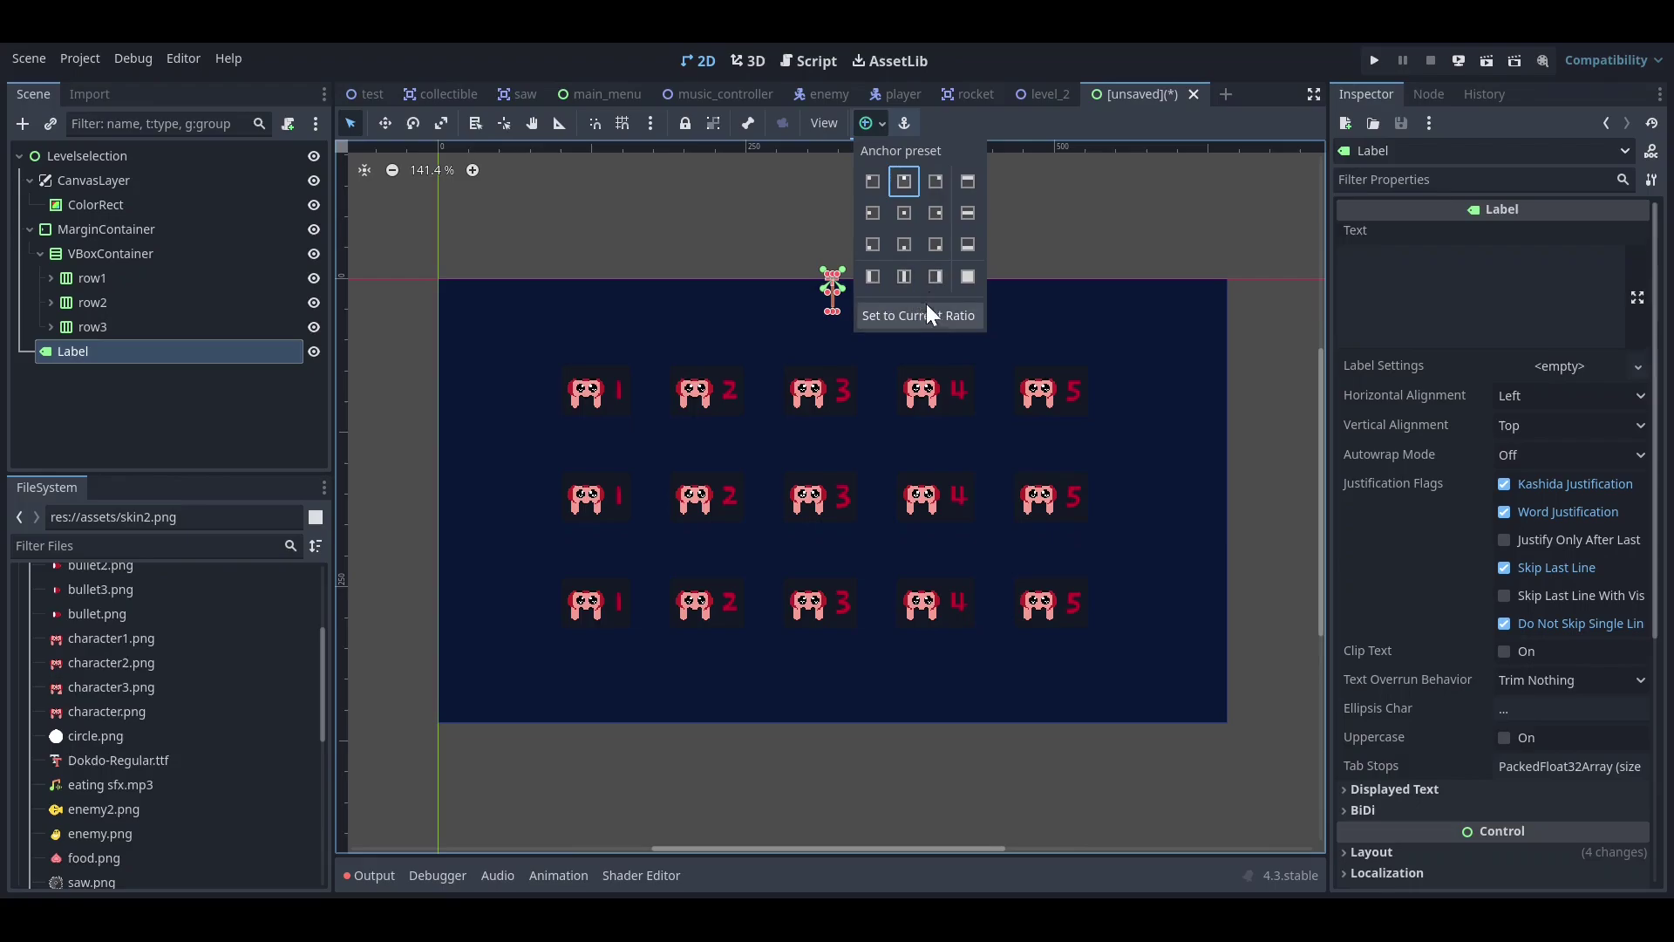
left_click(966, 213)
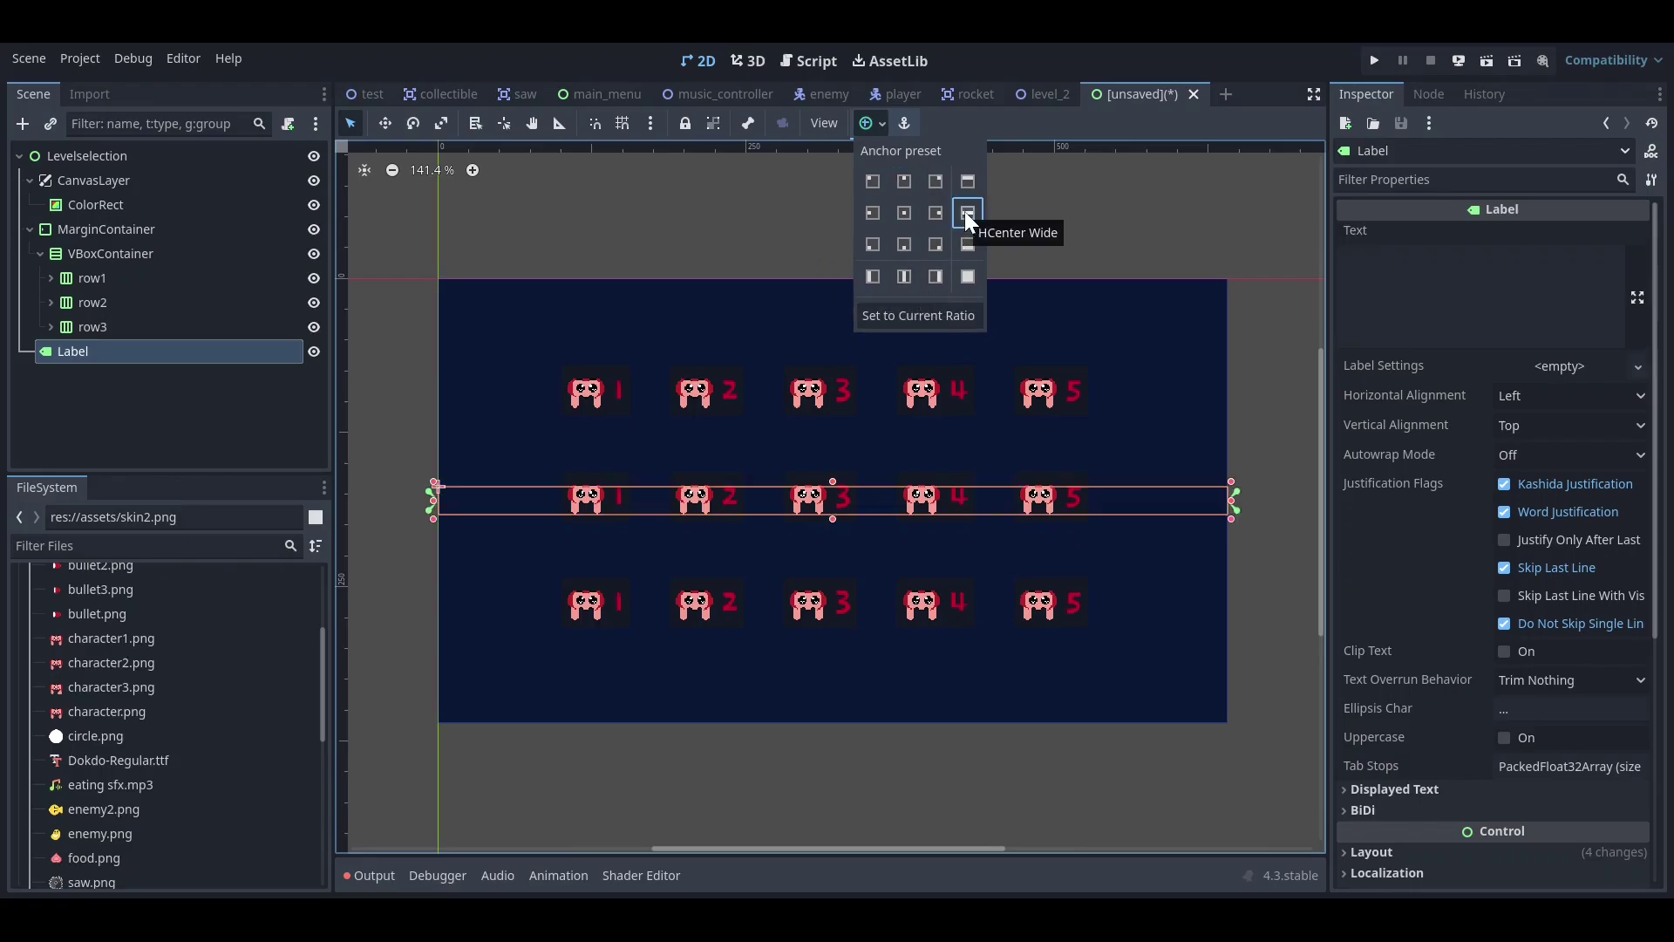
left_click(968, 183)
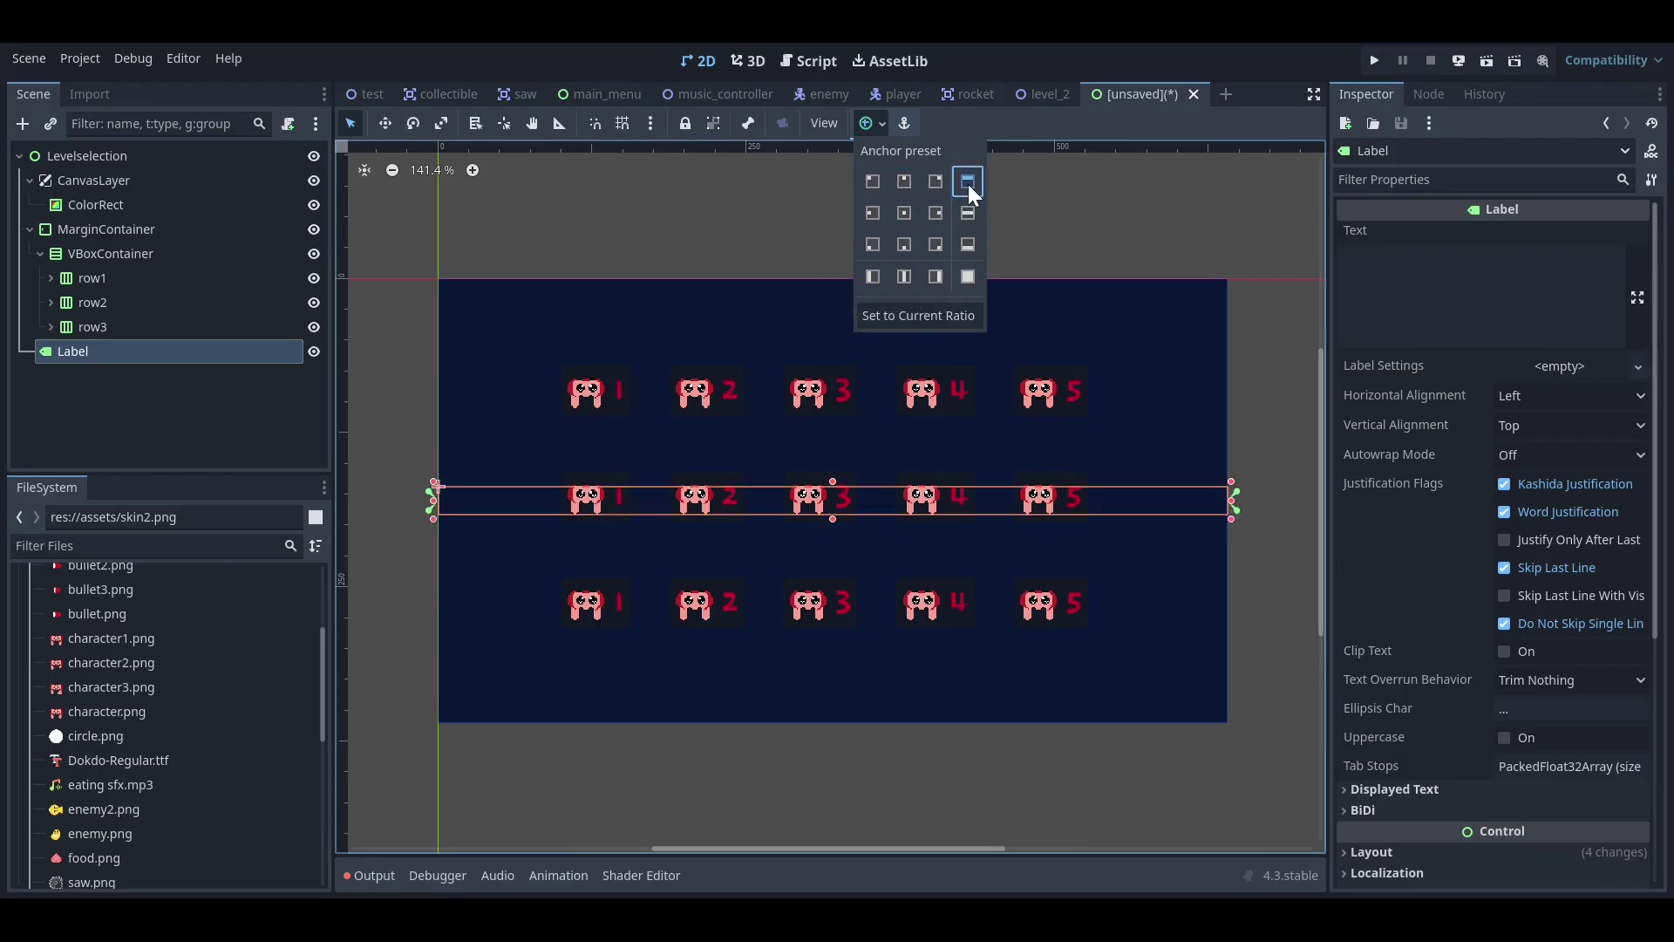
left_click(1488, 304)
- Set the label's text to 'STAGE 1'
type("LEV")
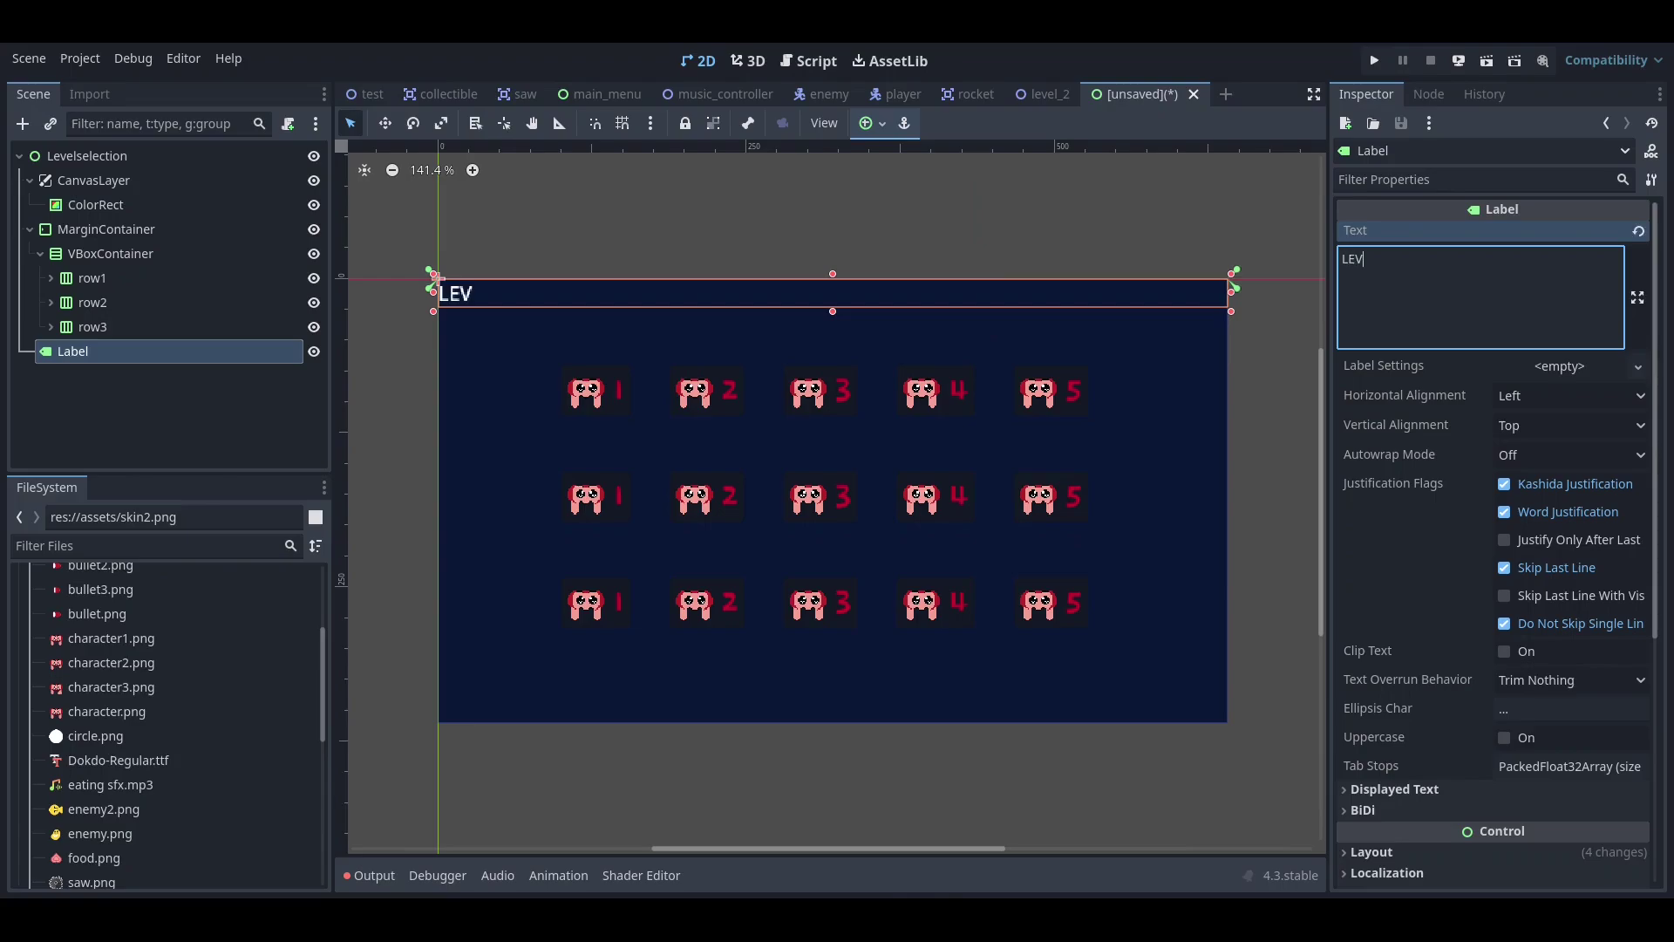
type("EL SECE")
key("BackSpace")
key("ctrl+BackSpace")
key("ctrl+BackSpace")
type("STAGE 1")
key("Return")
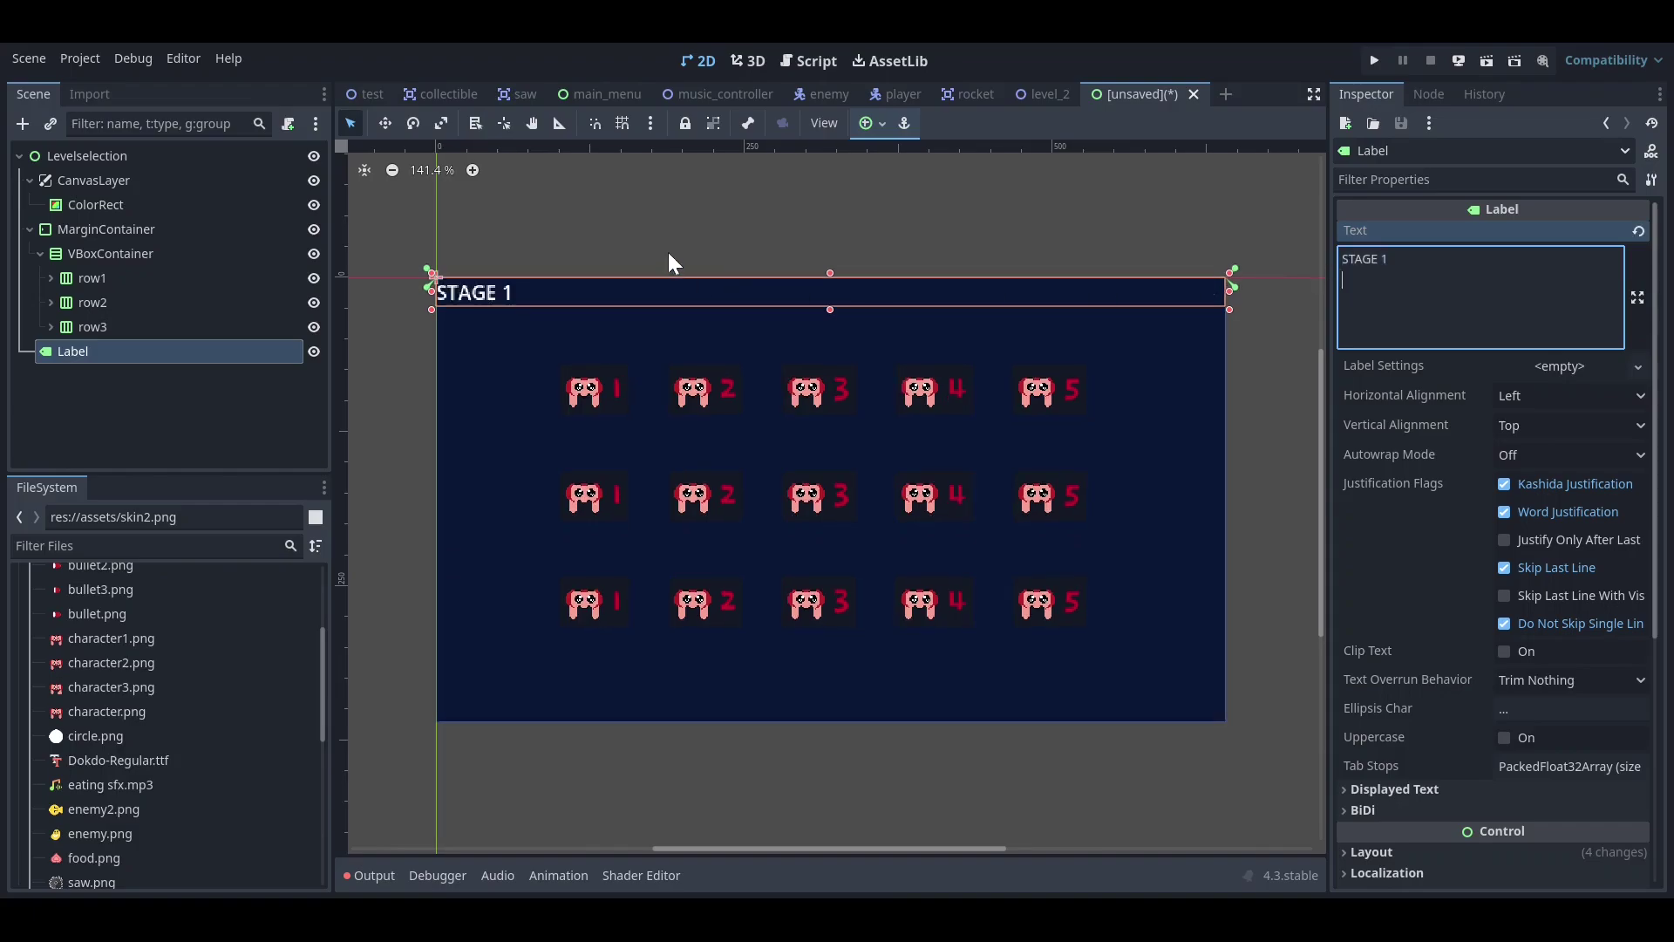
- Centre the text horizontally, bottom-align it vertically, and move the label down slightly
scroll(671, 266, "down", 1)
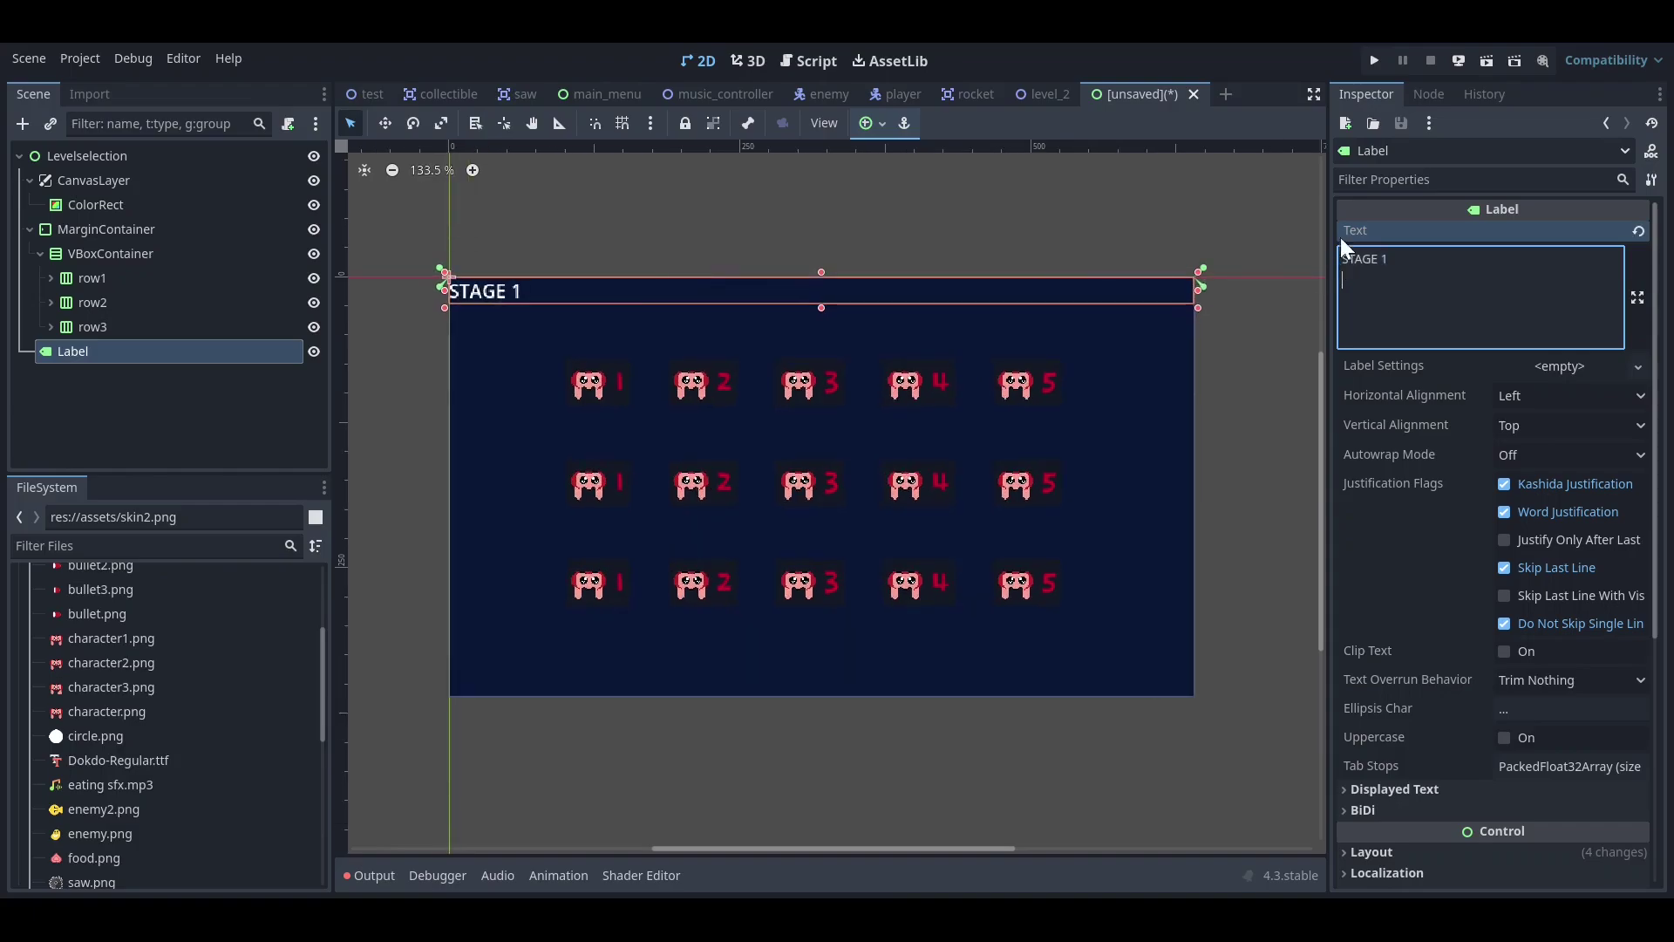
scroll(1501, 420, "down", 1)
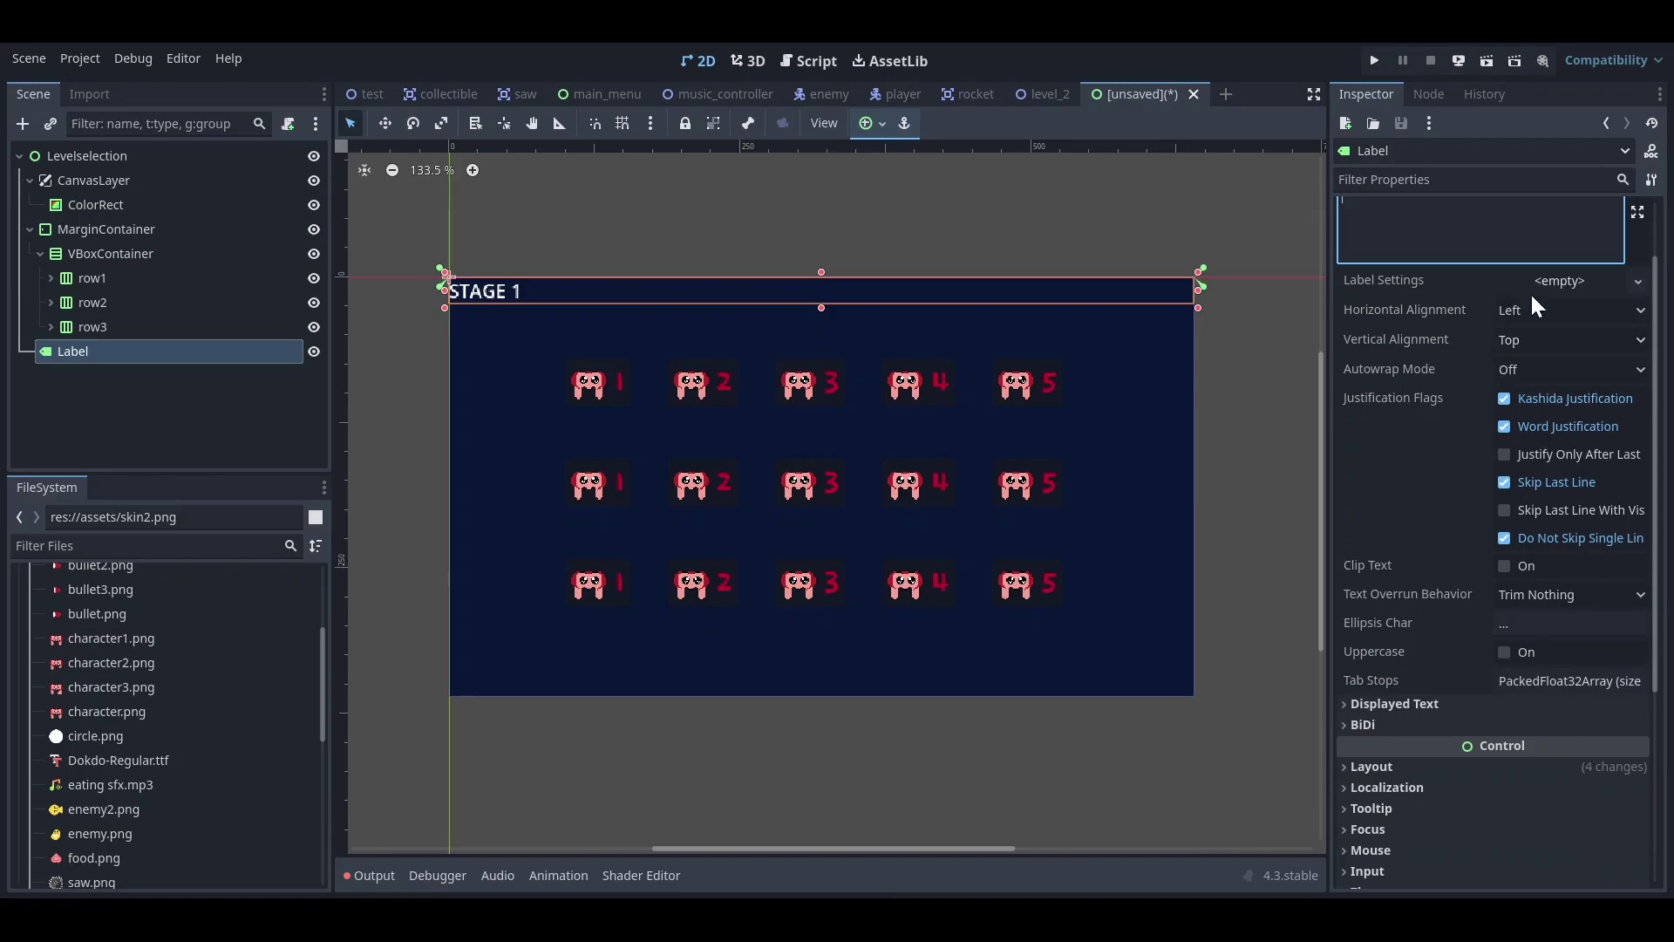
left_click(1542, 315)
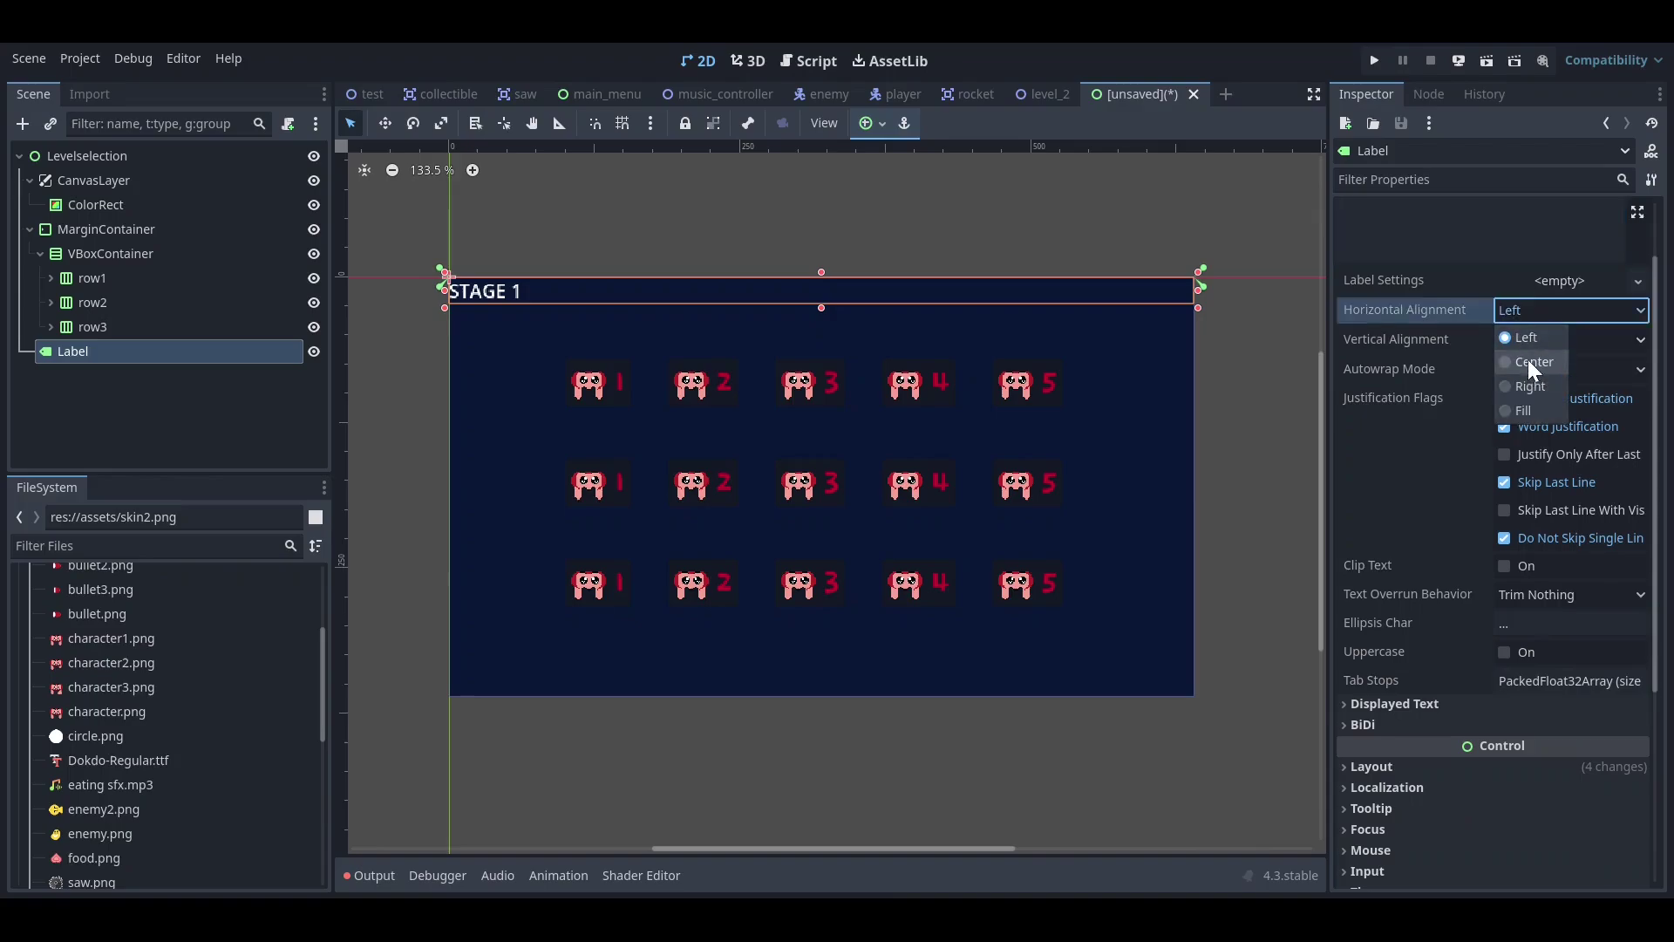
left_click(1528, 359)
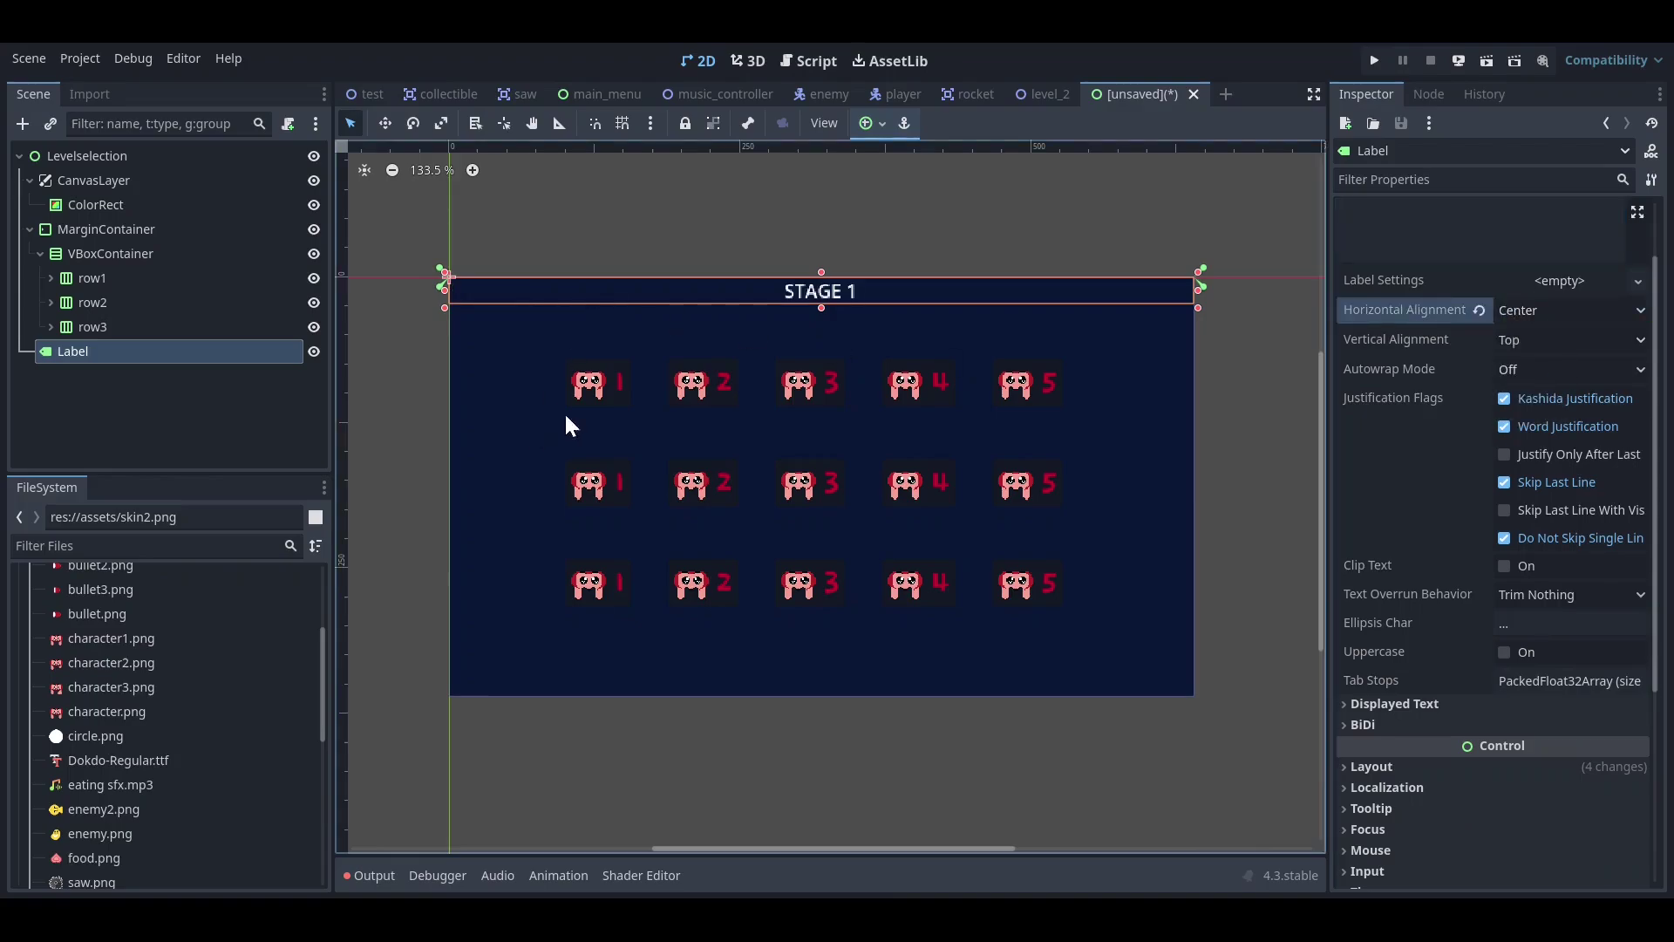
left_click(1504, 339)
left_click(1520, 416)
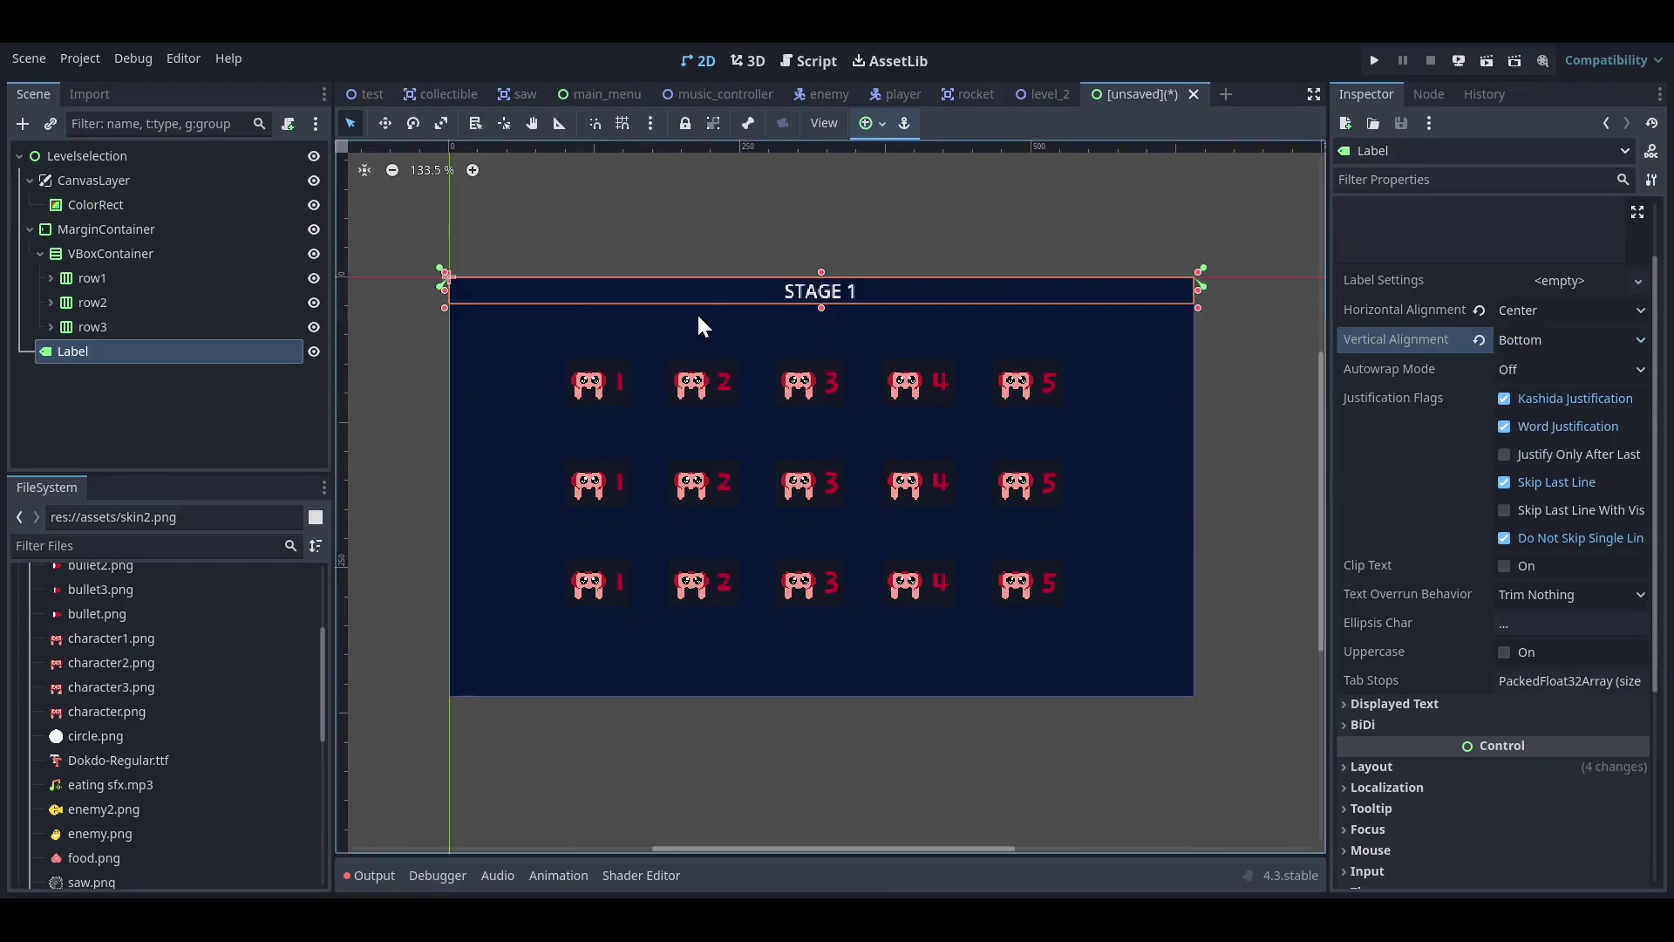
left_click_drag(816, 307, 827, 333)
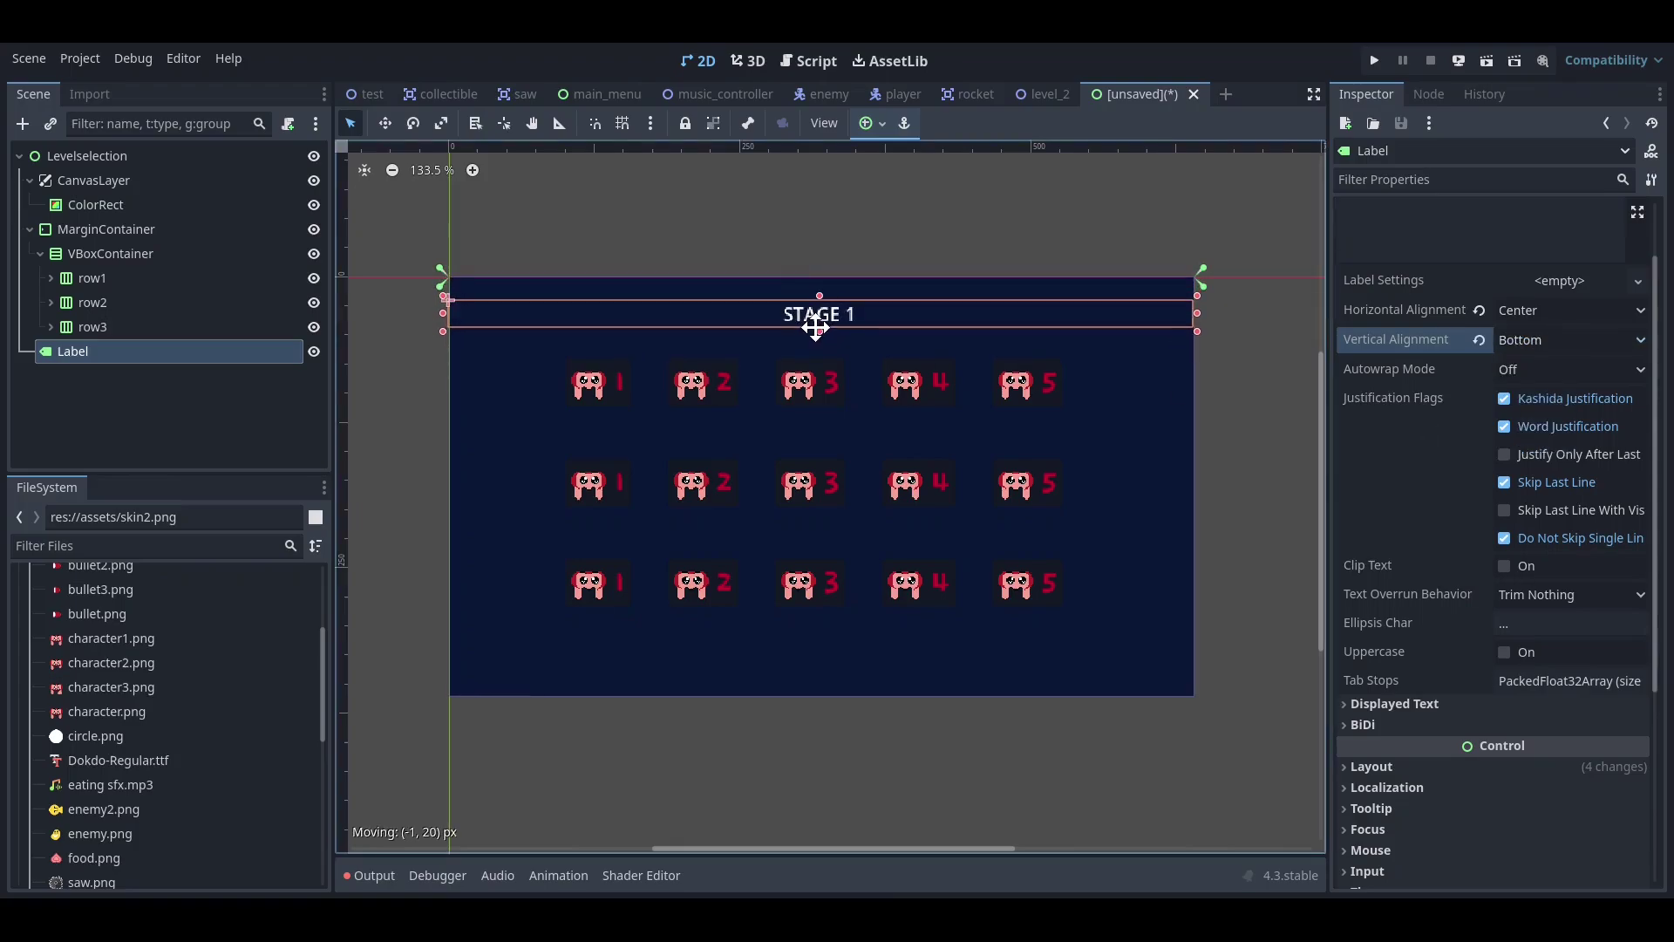
scroll(1602, 359, "up", 2)
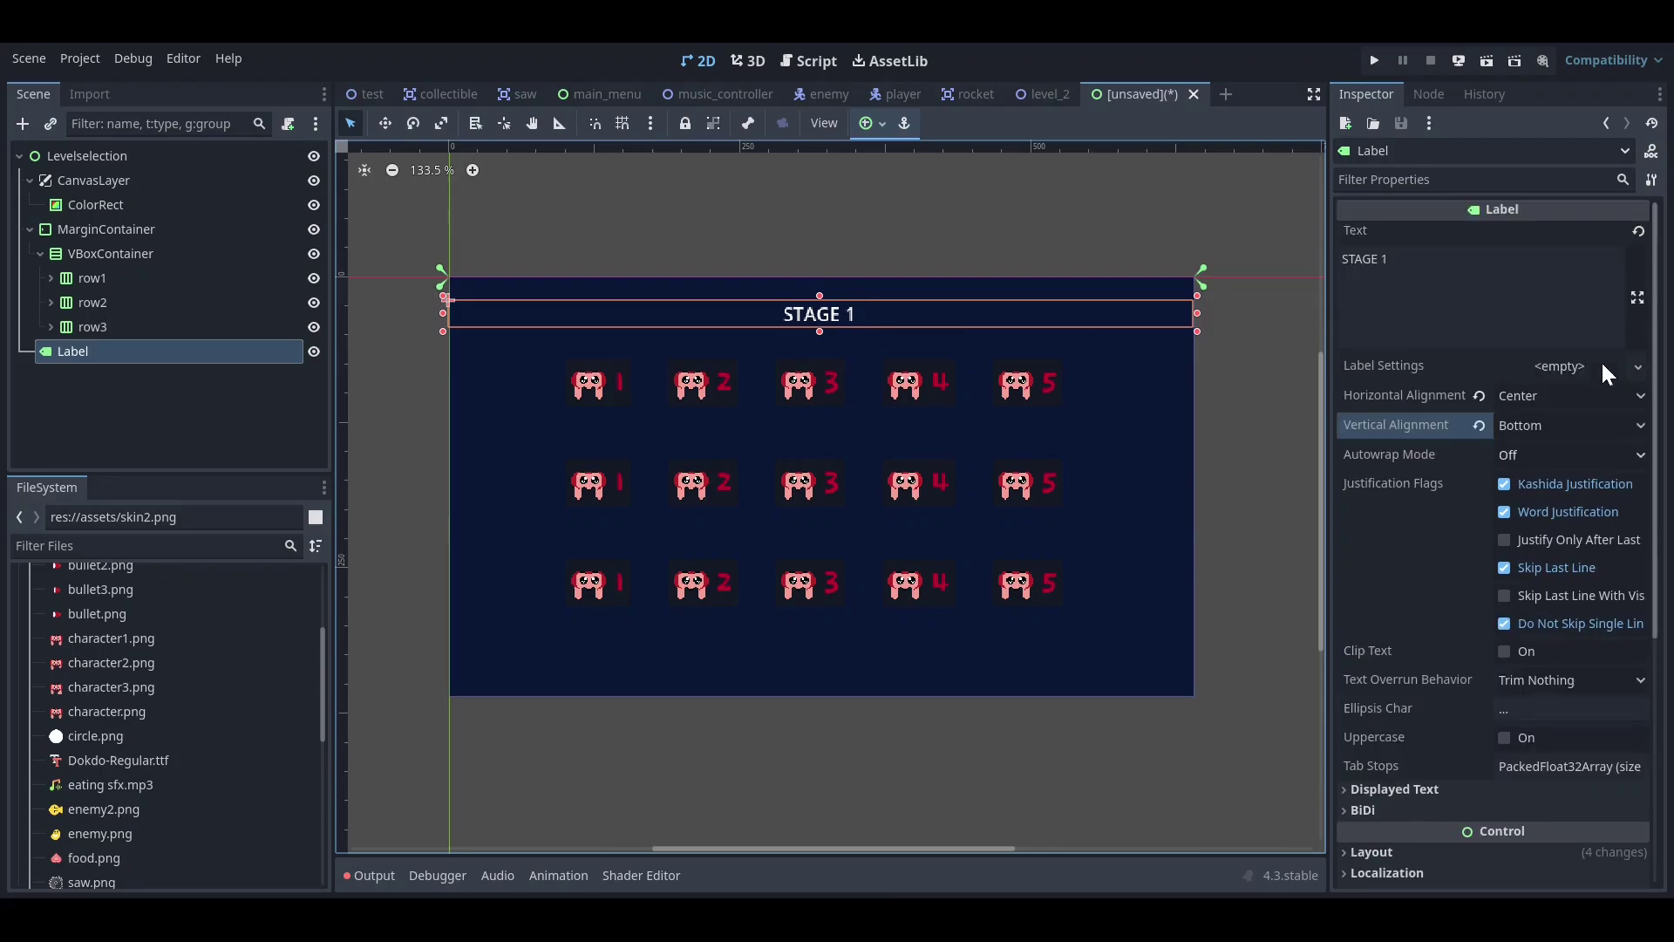
scroll(1592, 366, "down", 5)
- Set the label's font override to Dokdo-Regular
left_click(1387, 609)
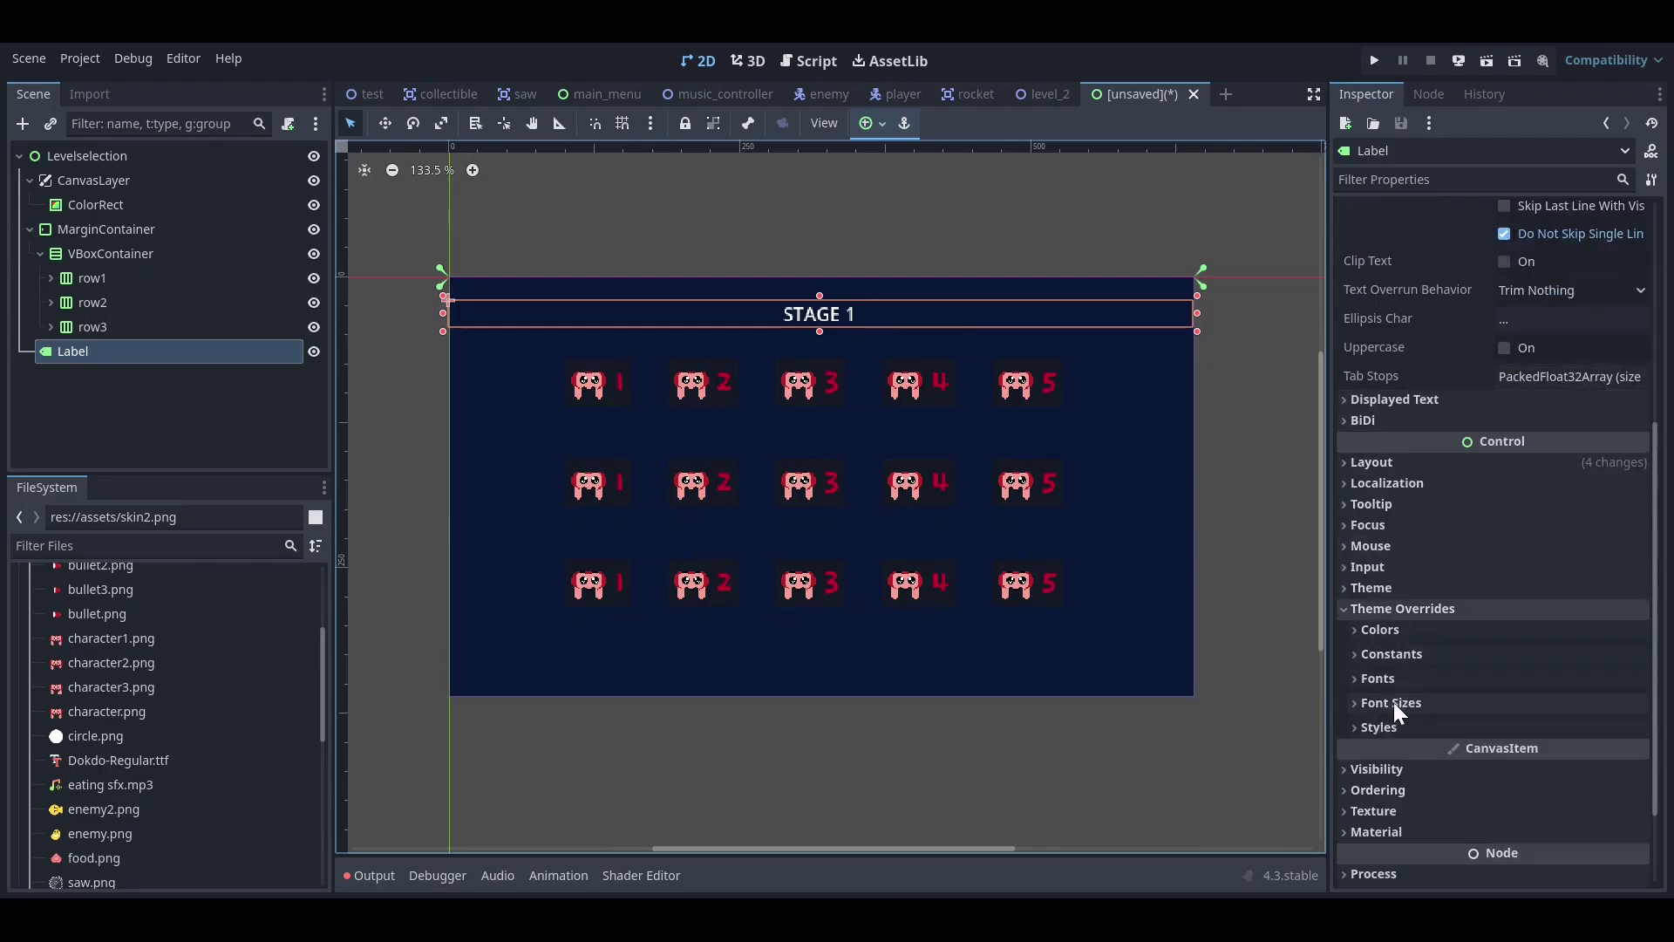
left_click(1377, 679)
scroll(1402, 633, "down", 3)
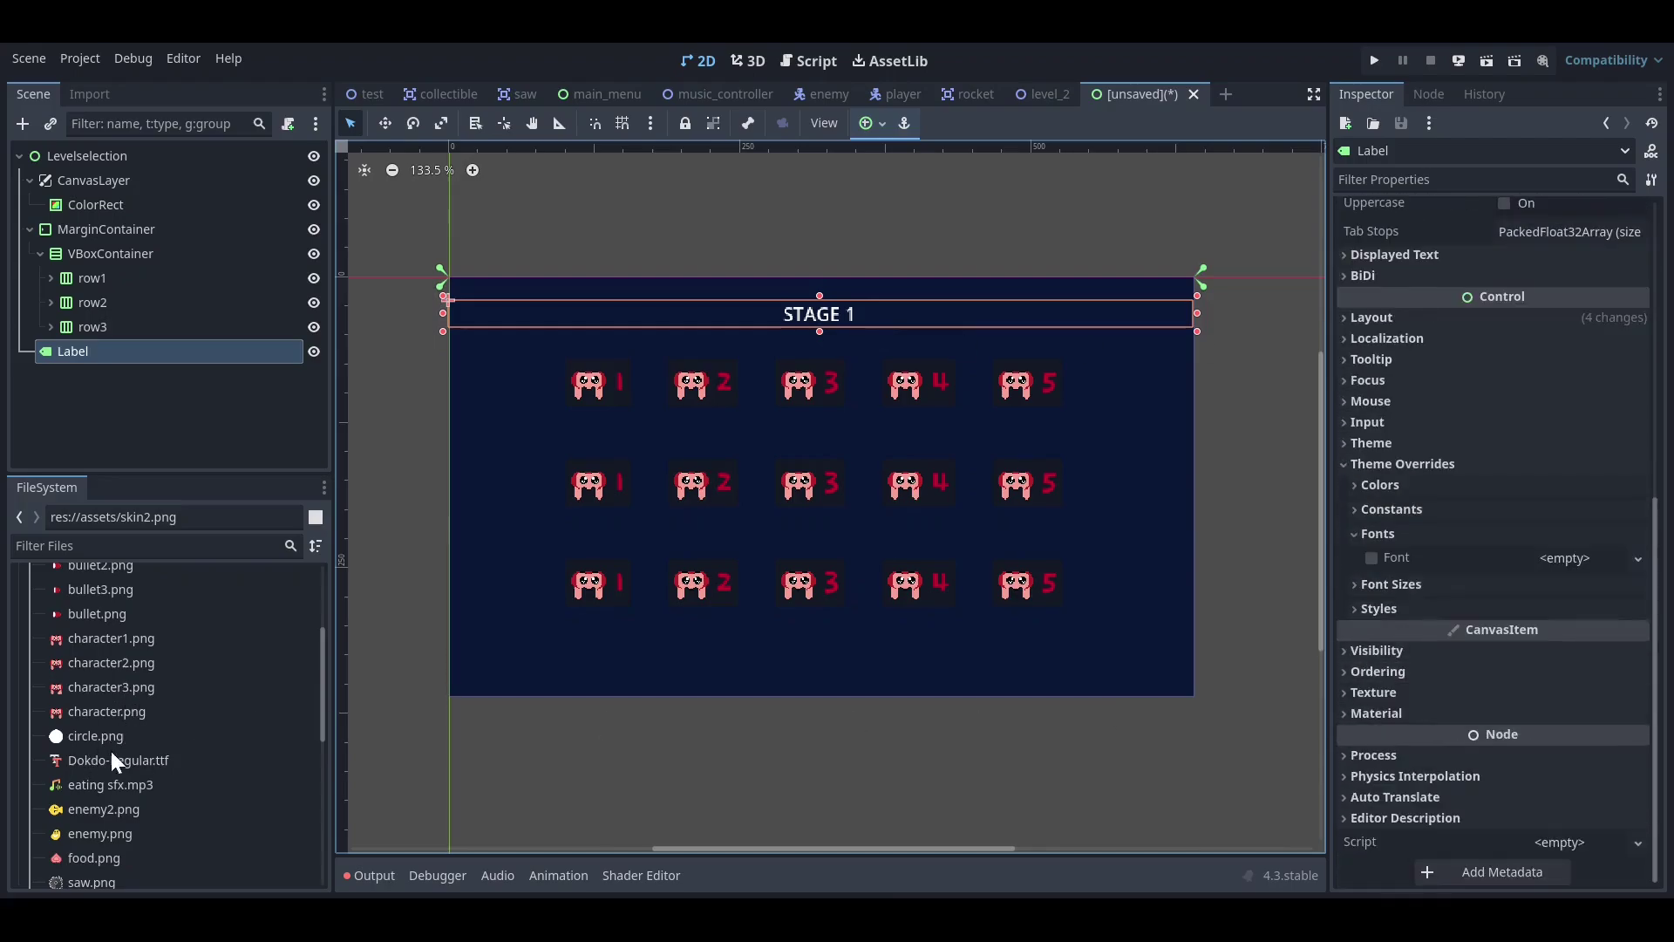
left_click_drag(98, 761, 1570, 556)
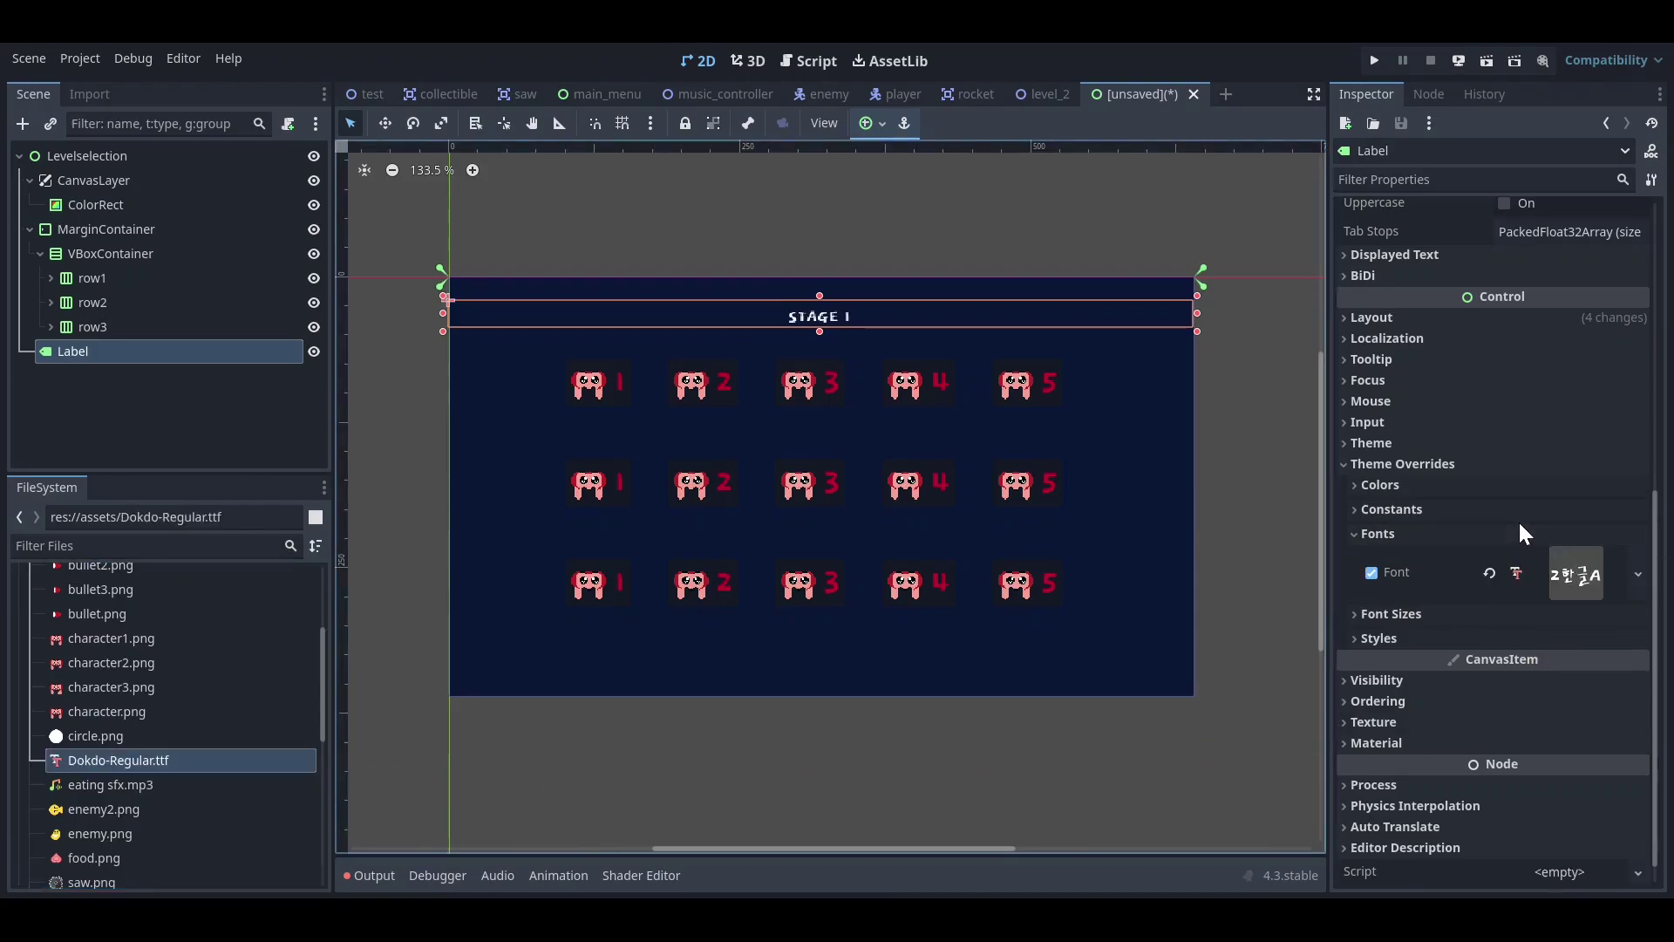
- Enable a Font Color override and set it to red (aa0039)
left_click(1374, 454)
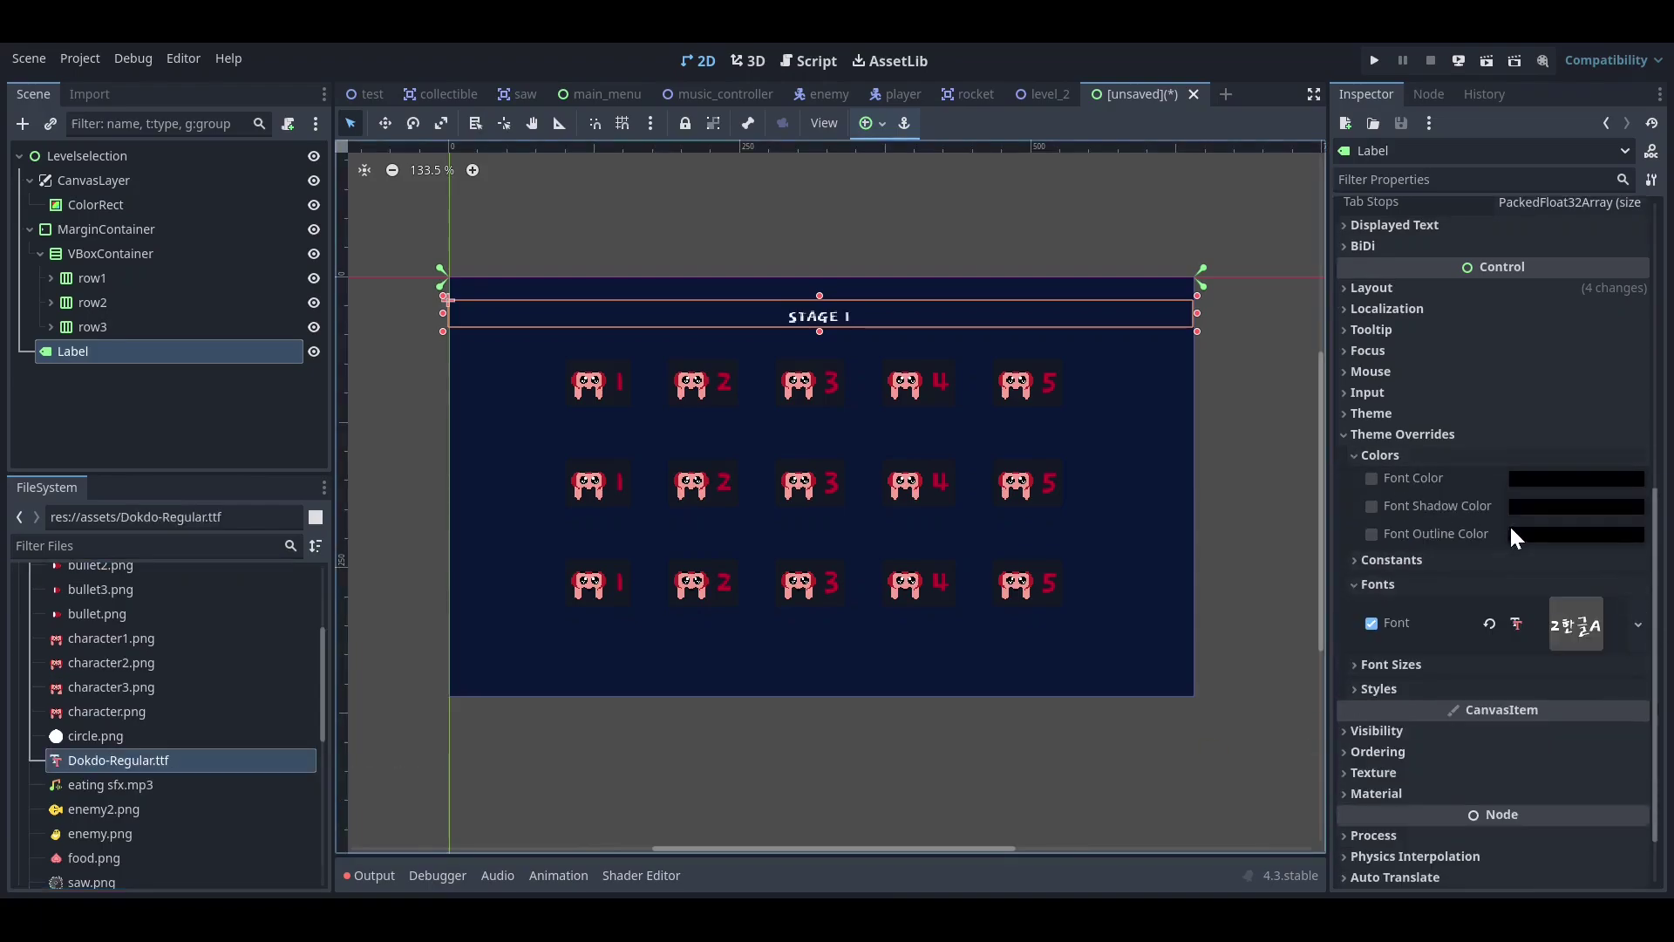
left_click(1372, 478)
left_click(1543, 478)
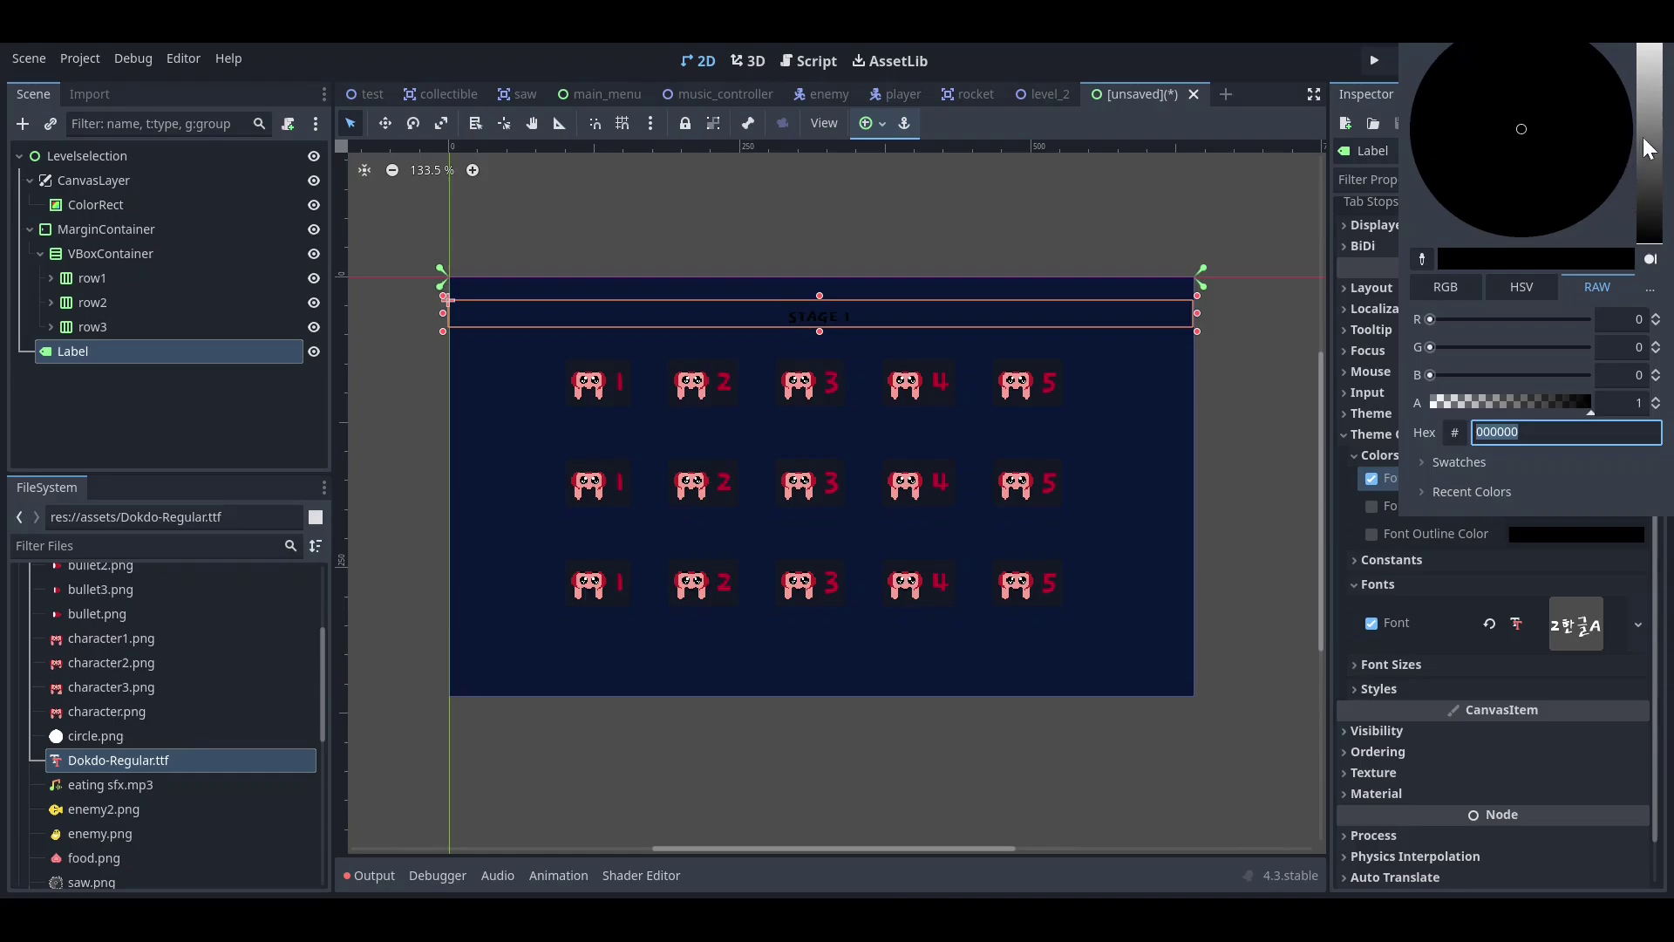
mouse_move(1646, 148)
left_mouse_down()
mouse_move(1670, 179)
mouse_move(1636, 168)
mouse_move(1652, 153)
left_mouse_up()
left_click(1391, 691)
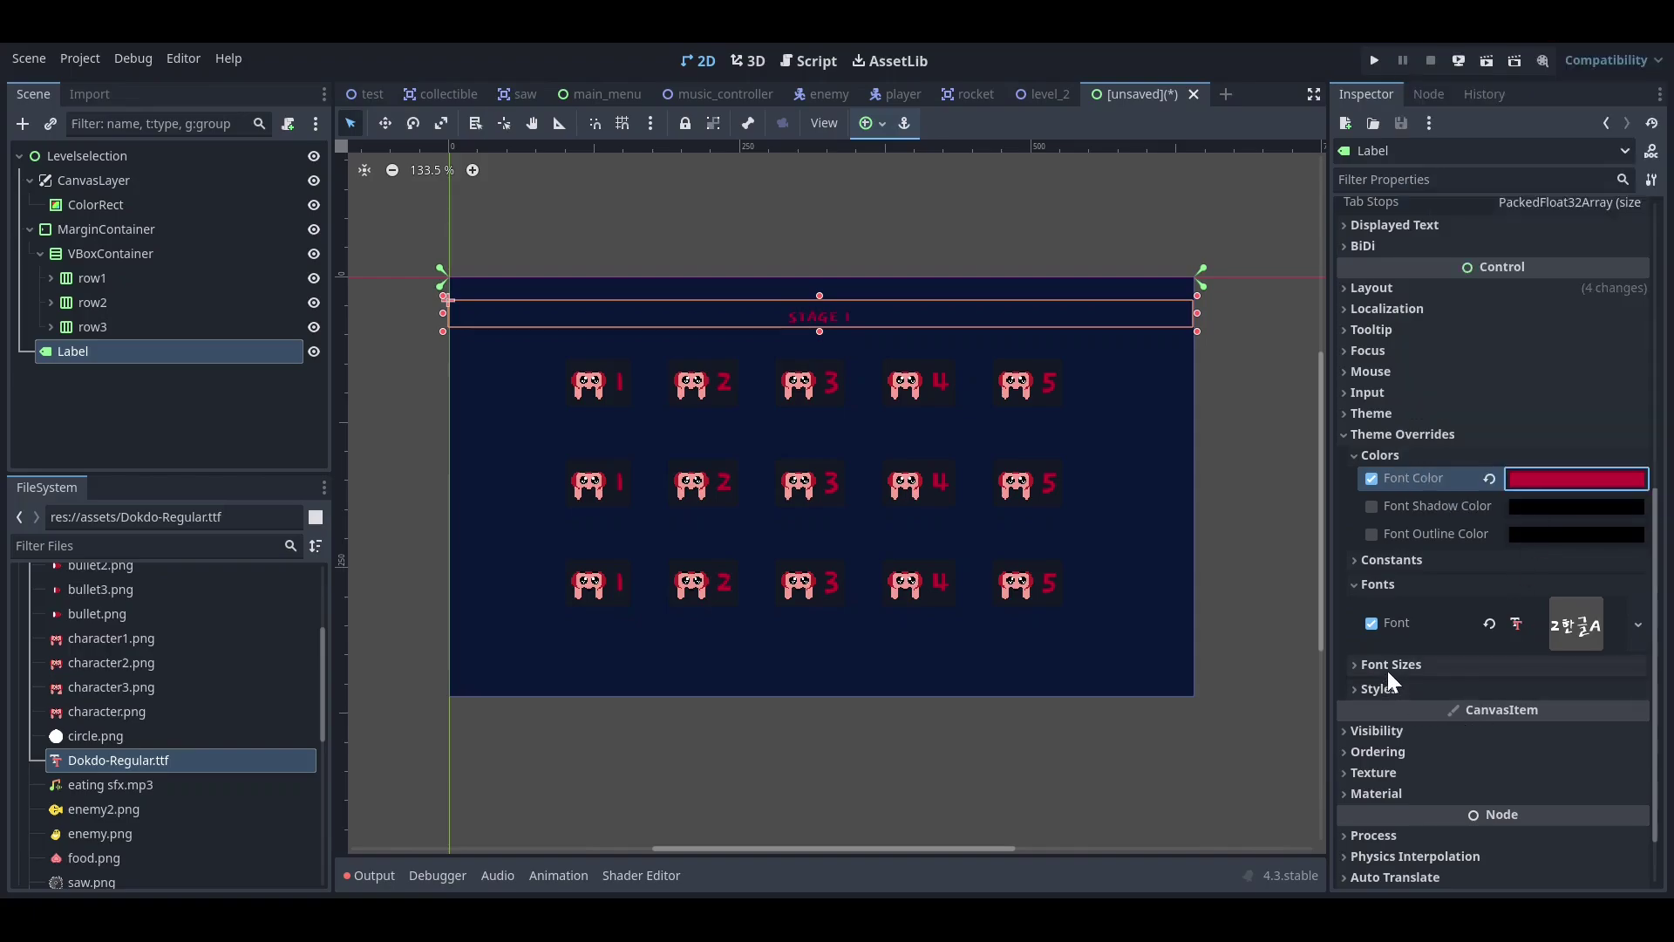
- Set the title's font size override to 48, after trying 64 and 32
left_click(1390, 668)
left_click(1526, 685)
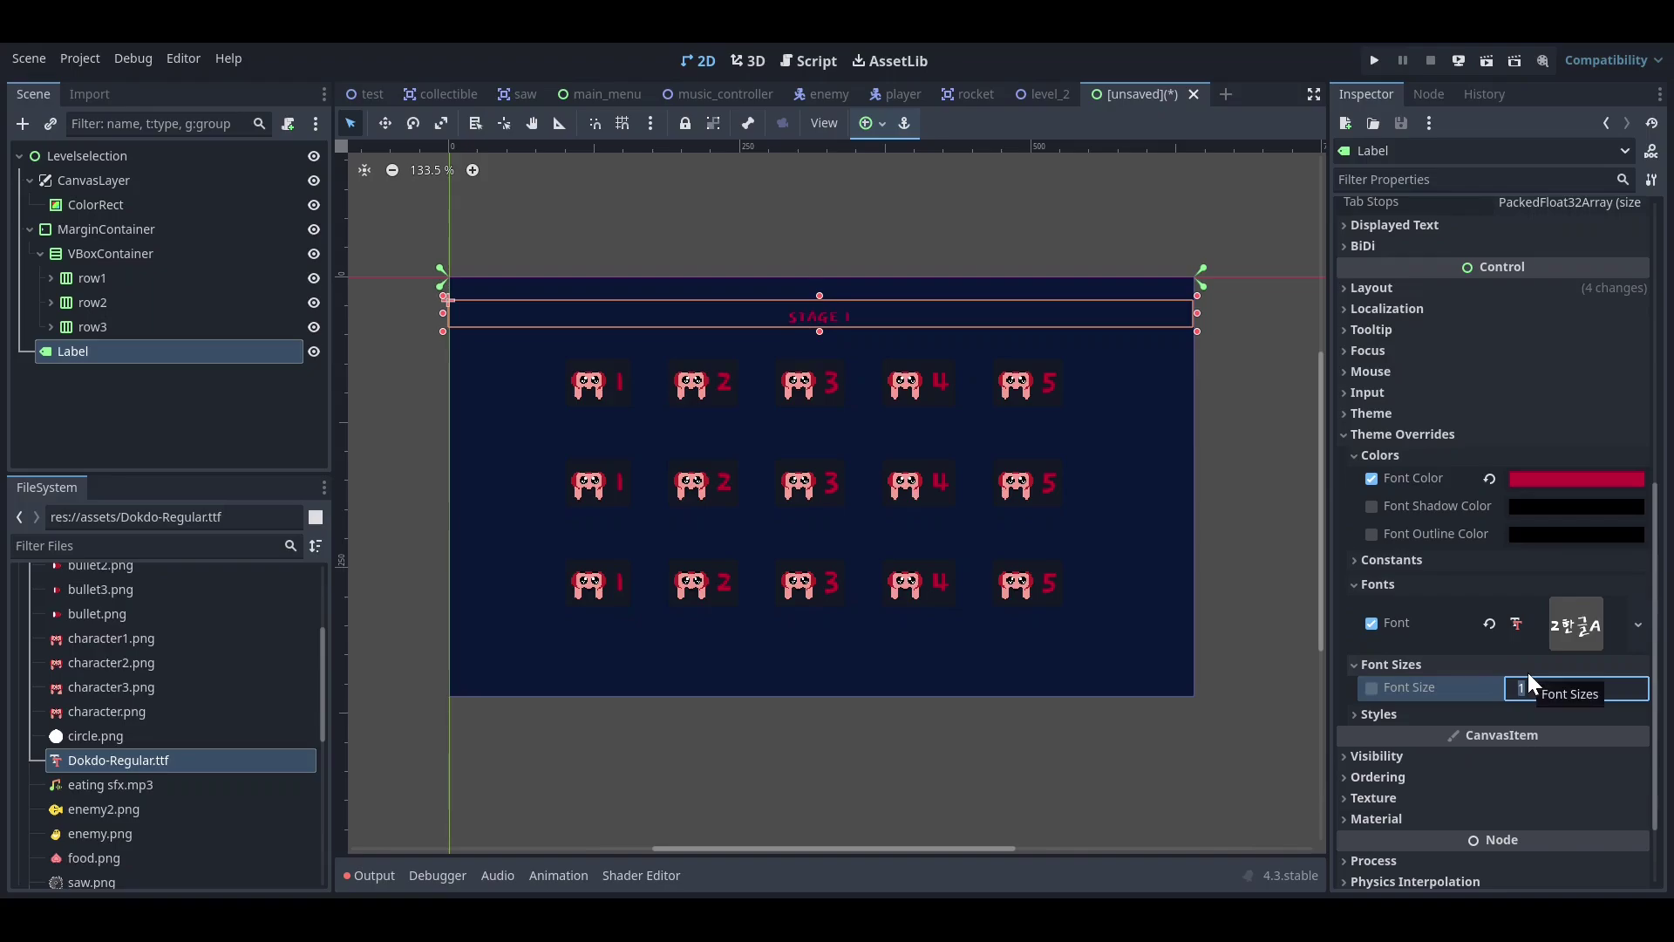
type("64")
key("Return")
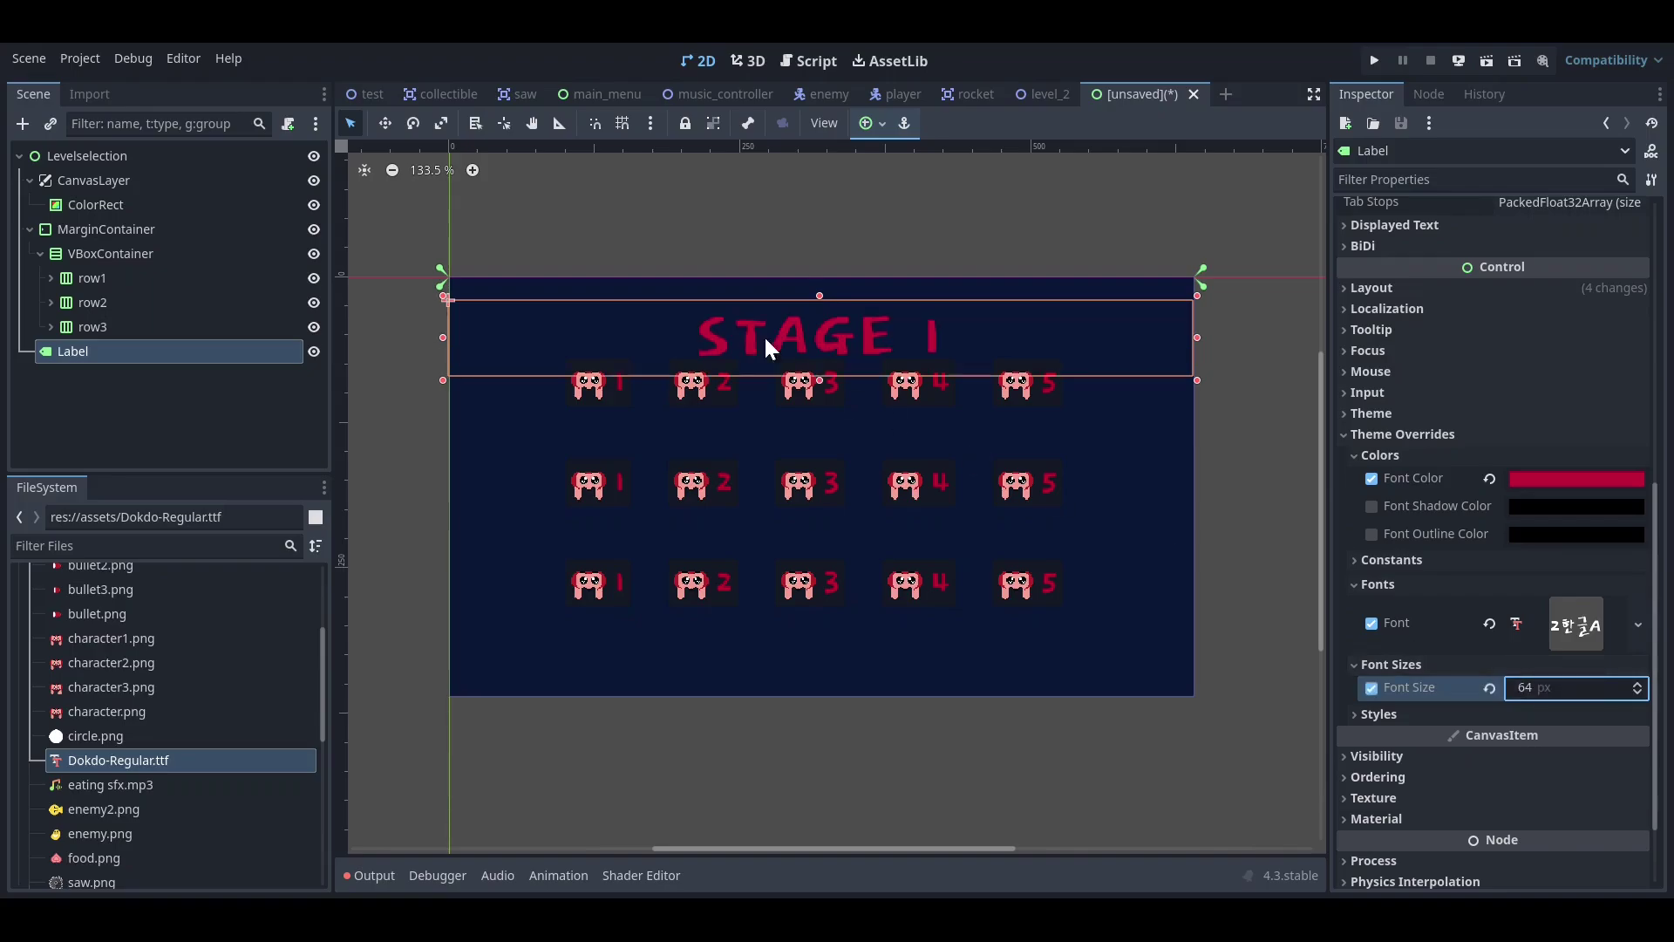
left_click(385, 123)
scroll(833, 249, "up", 1)
scroll(798, 348, "down", 1)
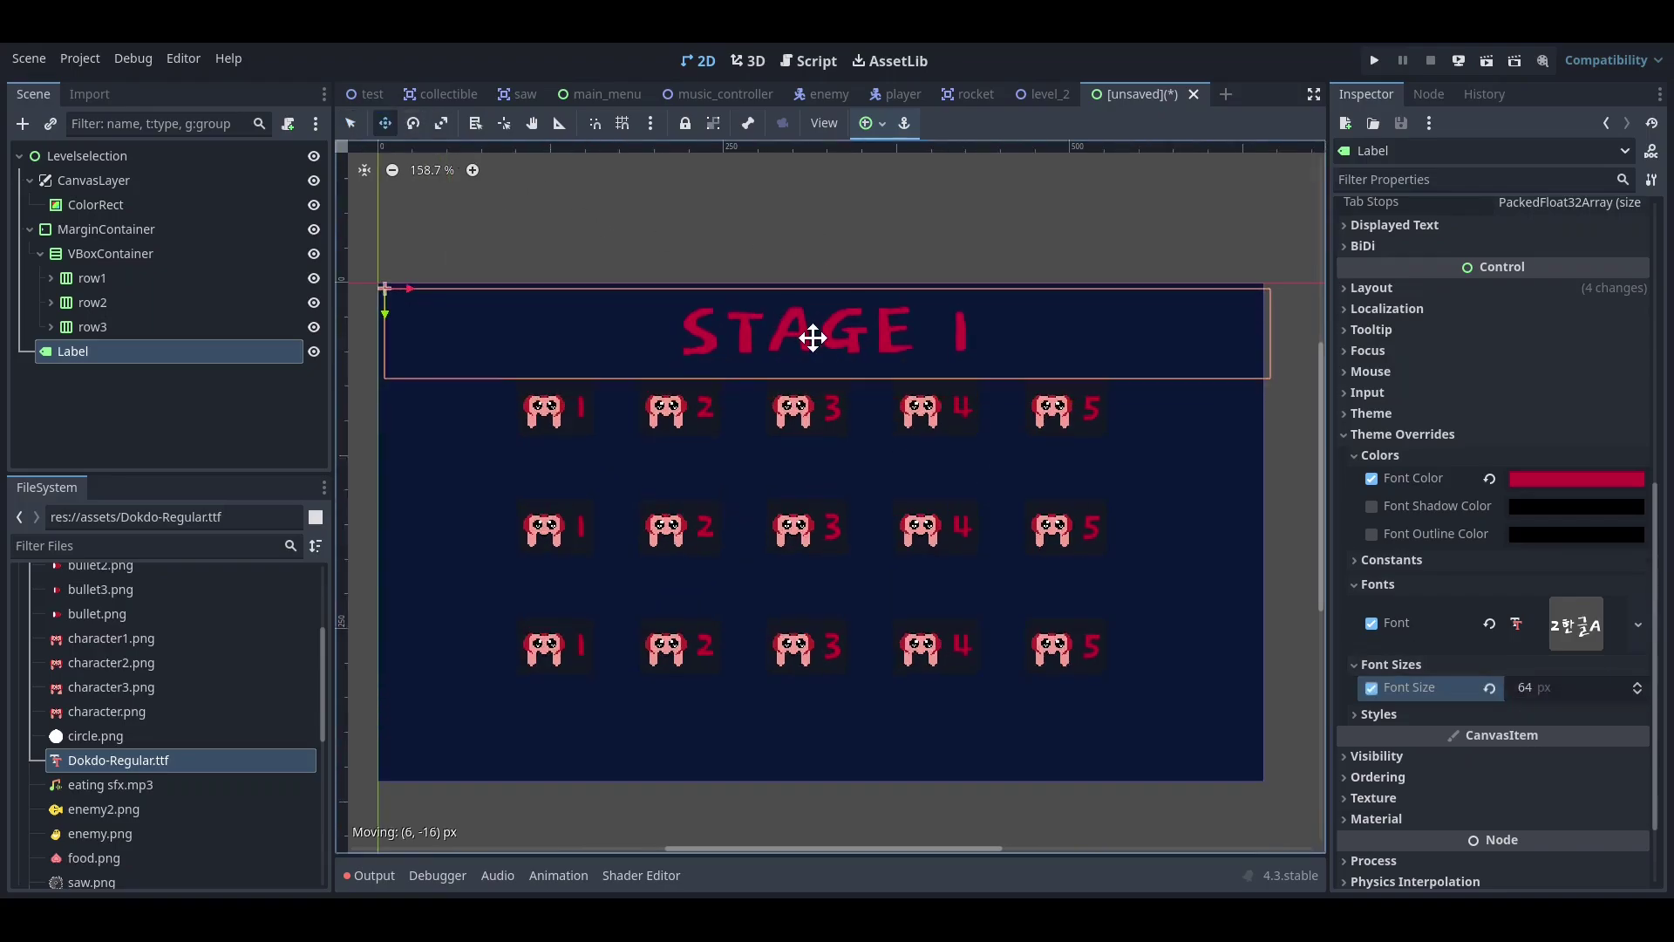
scroll(809, 337, "up", 1)
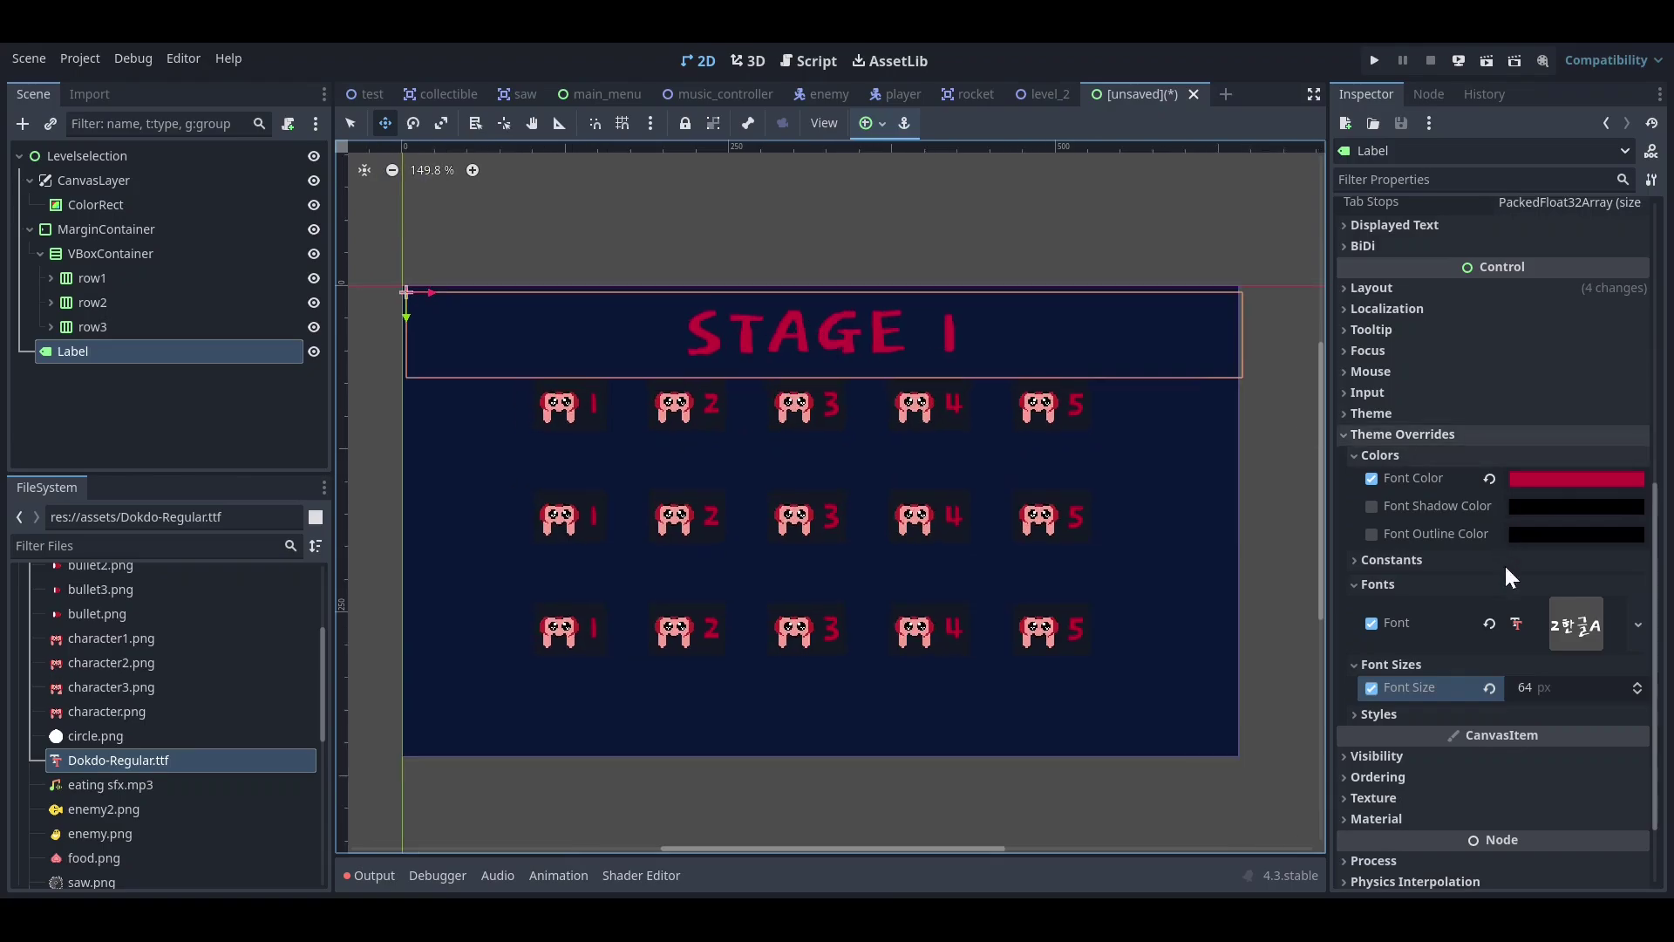
left_click(1533, 688)
type("32")
key("Return")
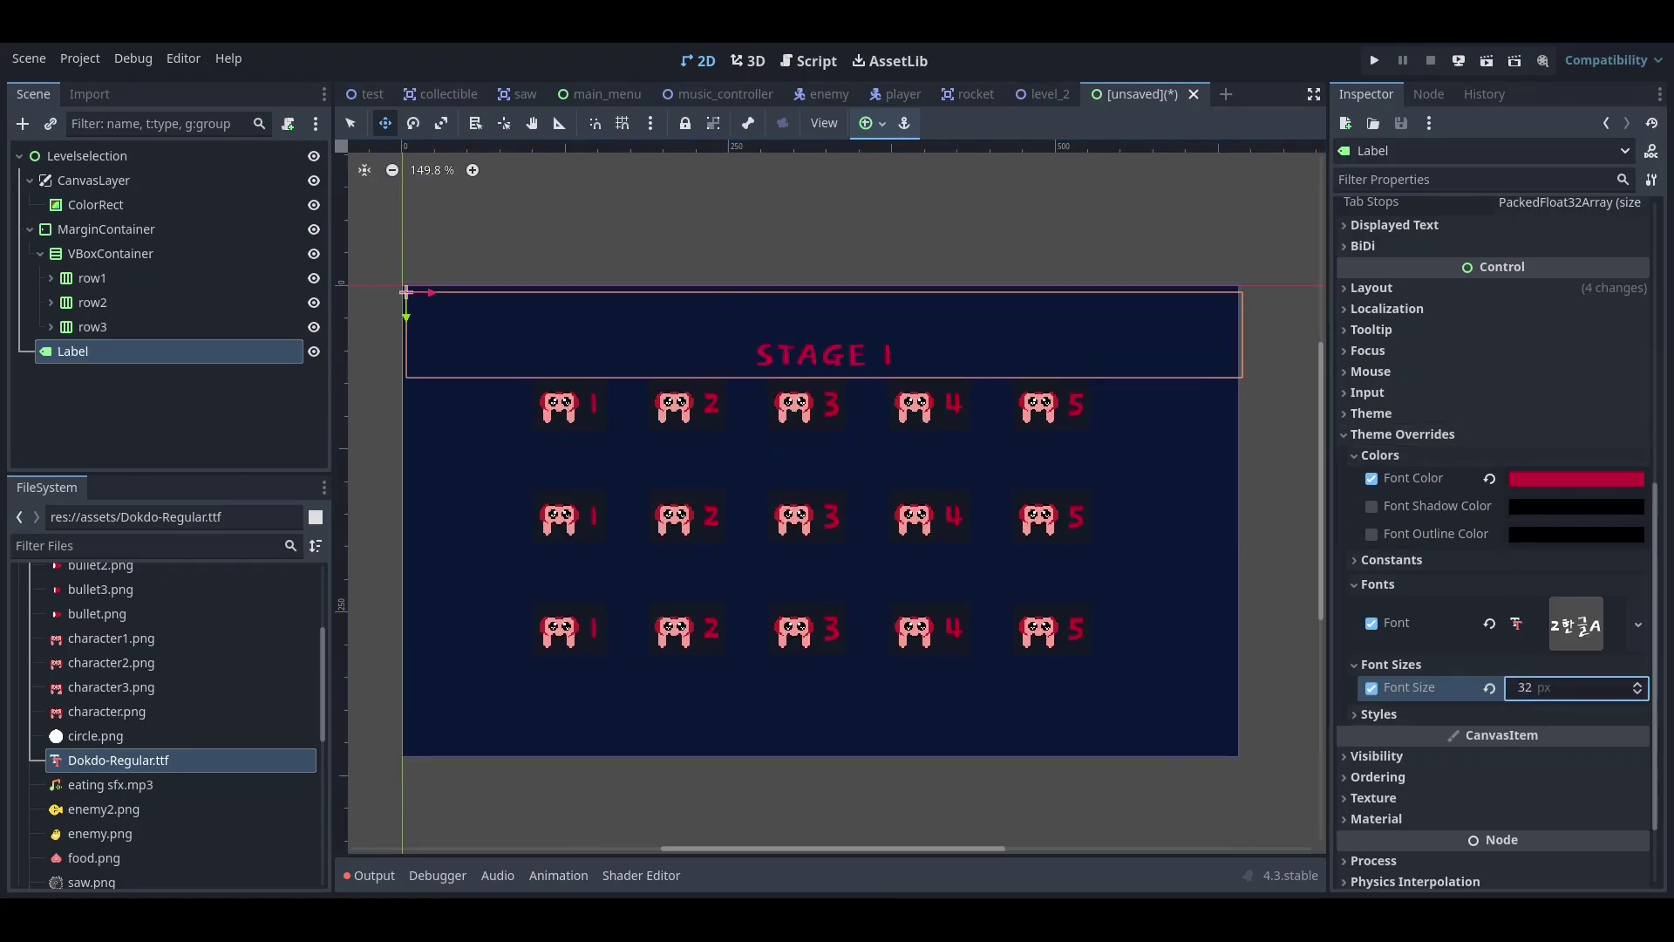
left_click(1526, 688)
type("48")
key("Return")
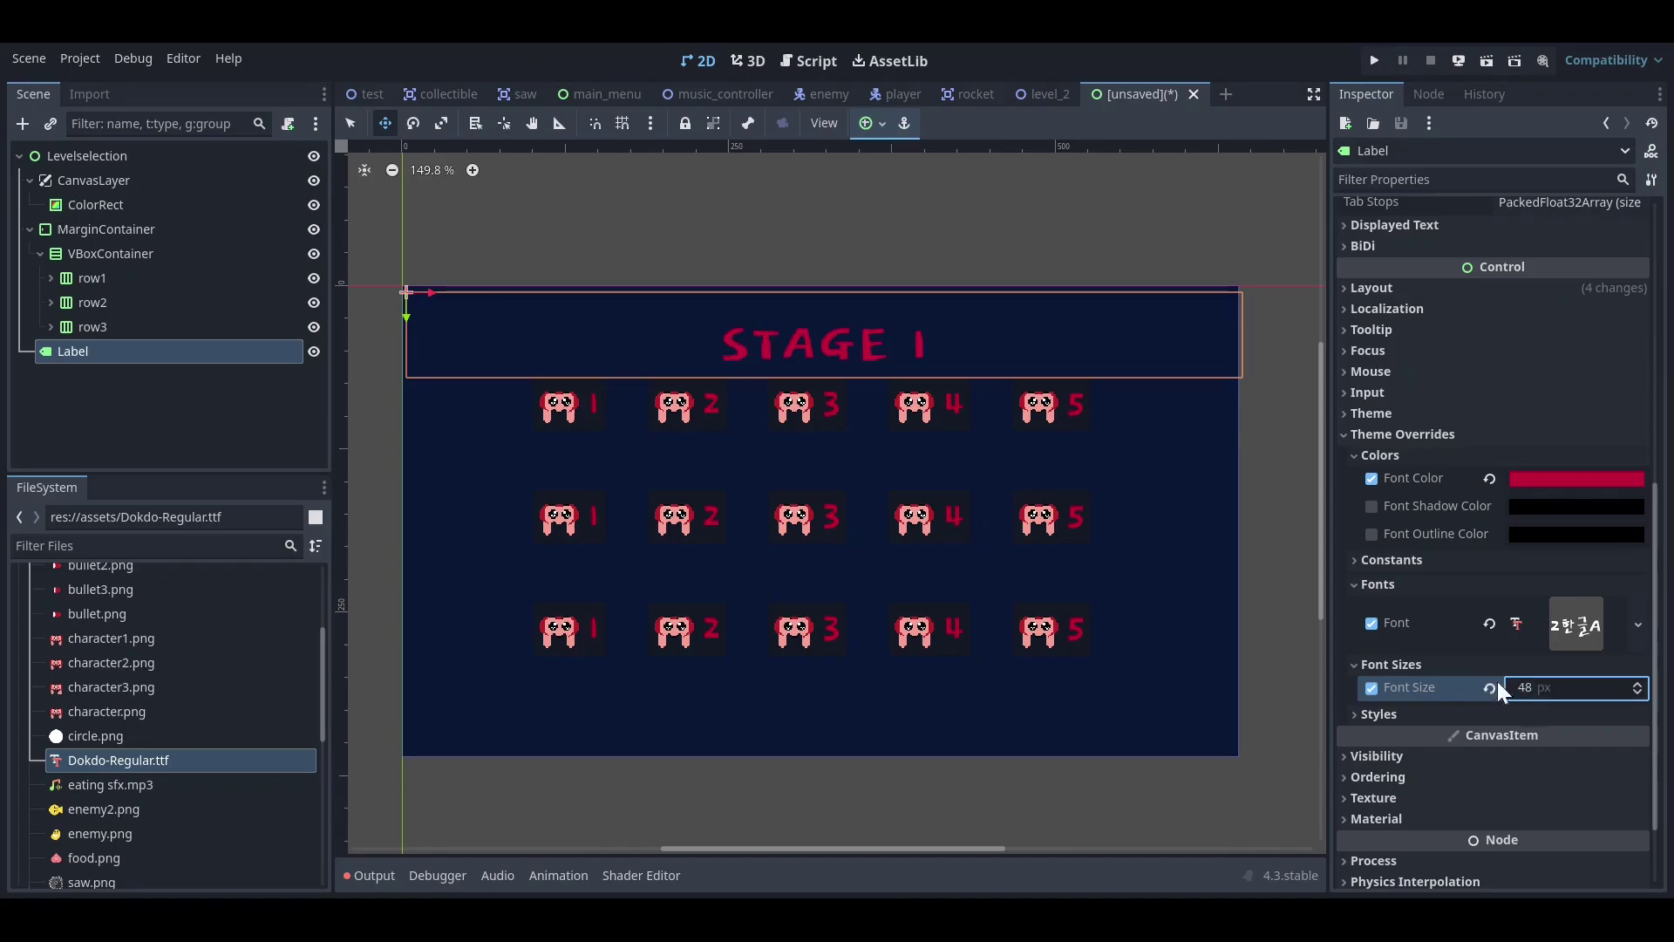
- Nudge the STAGE 1 title slightly up and left on the canvas
scroll(739, 314, "up", 1)
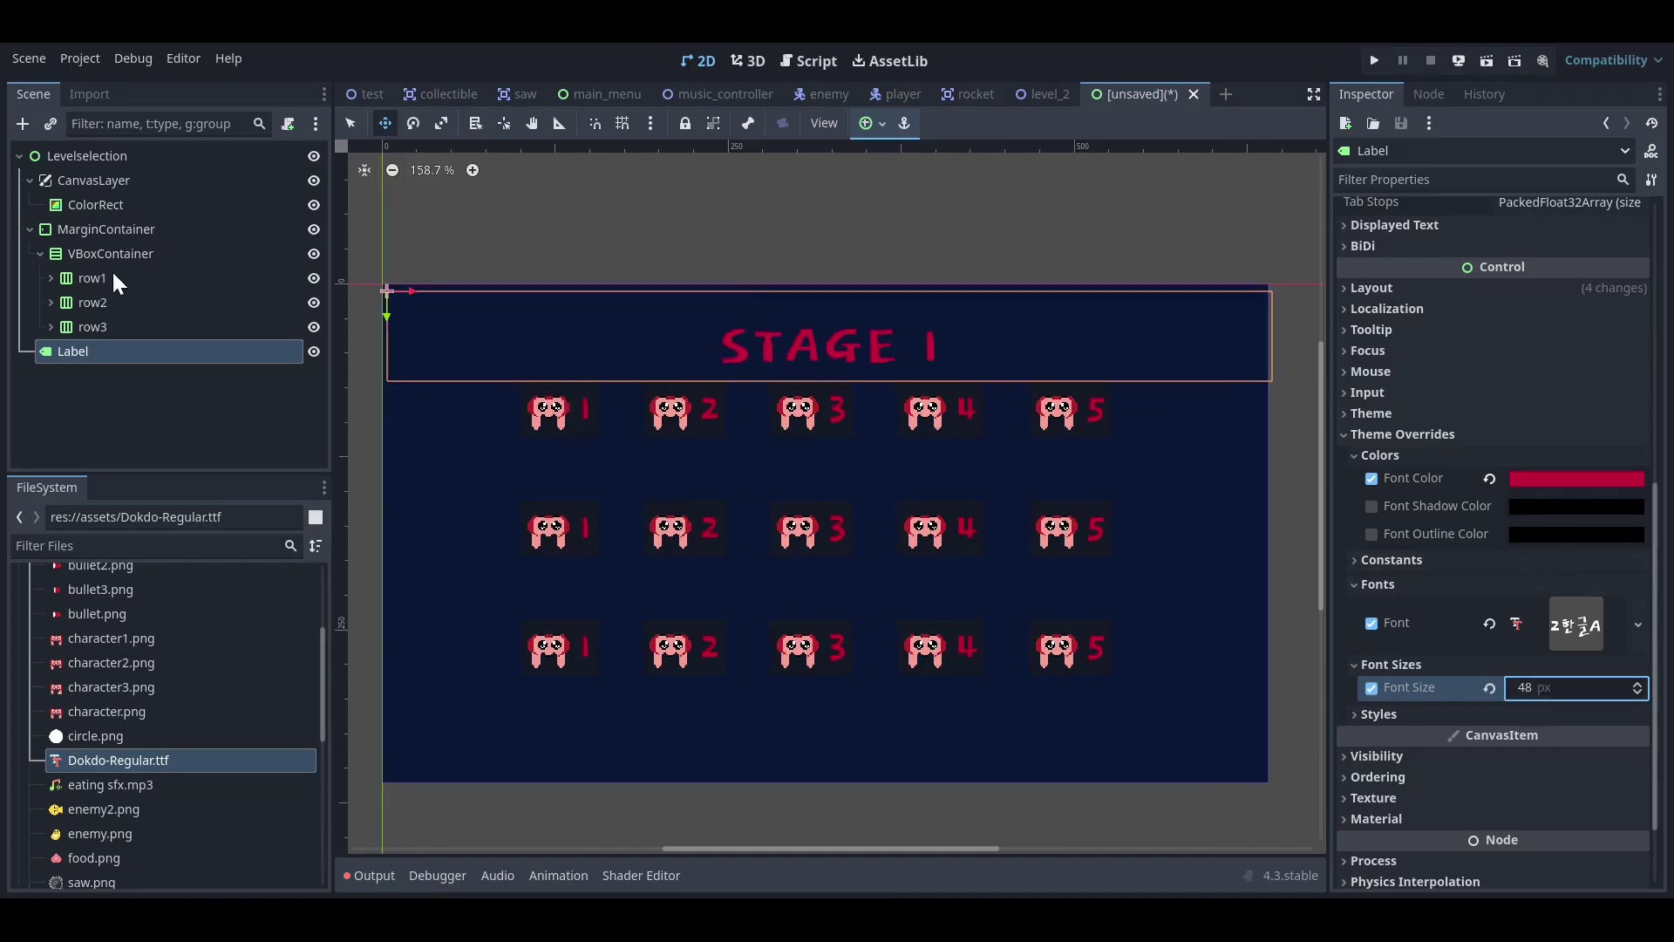
left_click_drag(862, 347, 859, 343)
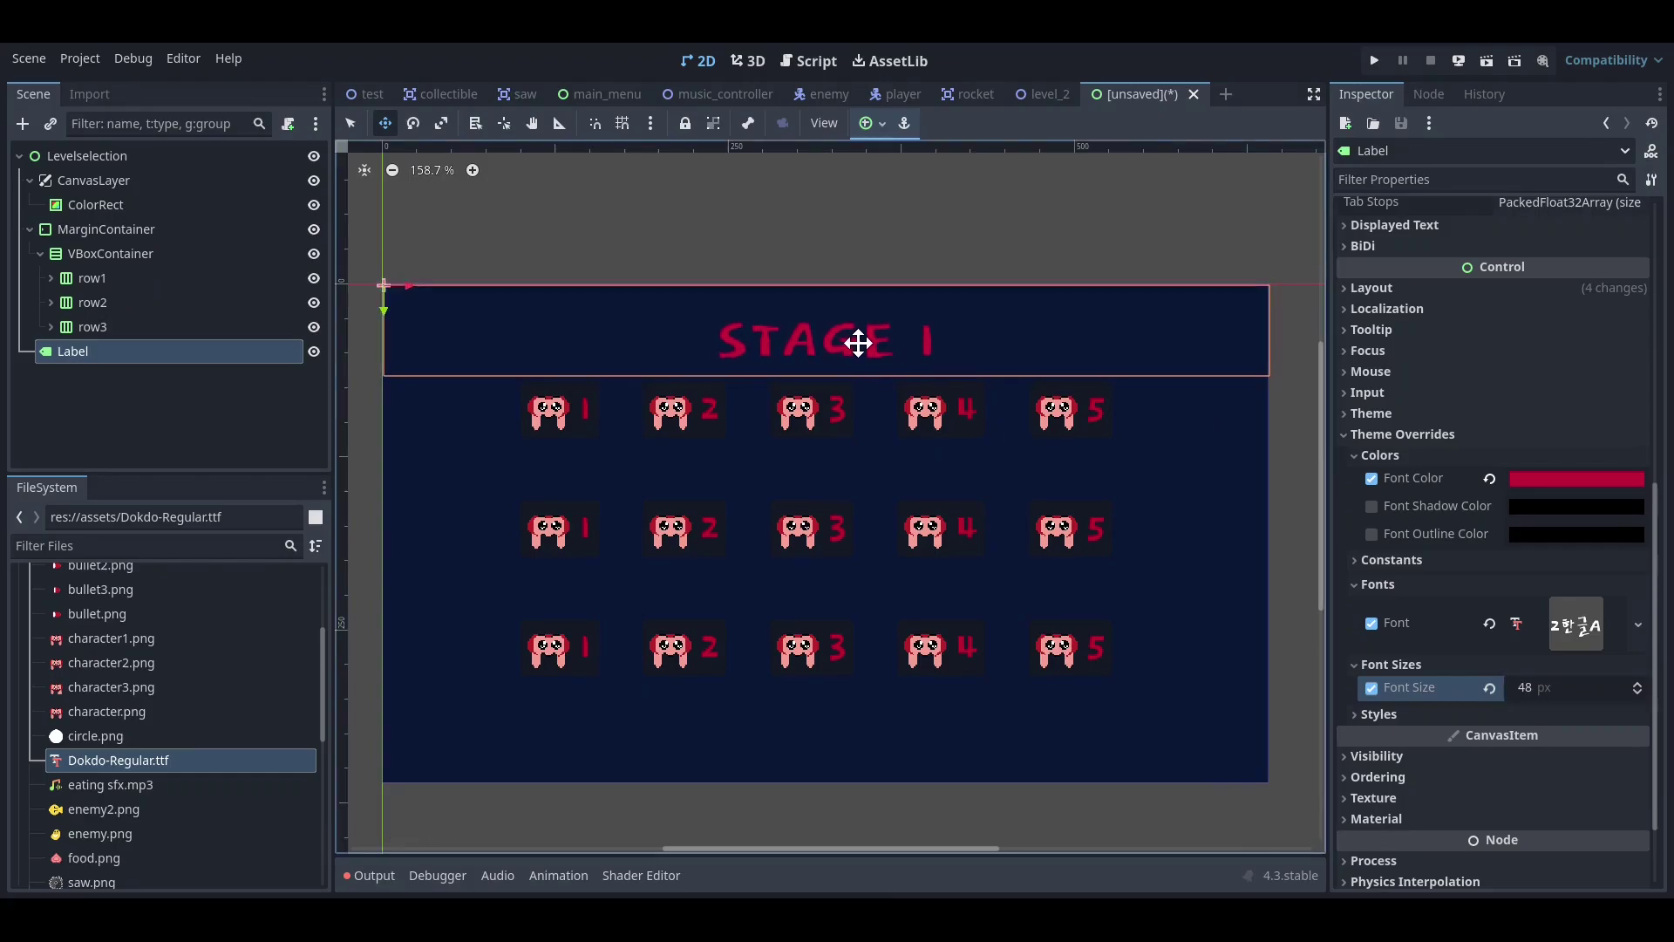
scroll(859, 342, "down", 3)
- Save the new scene as levelselection.tscn in the scene folder
left_click(351, 123)
left_click(251, 398)
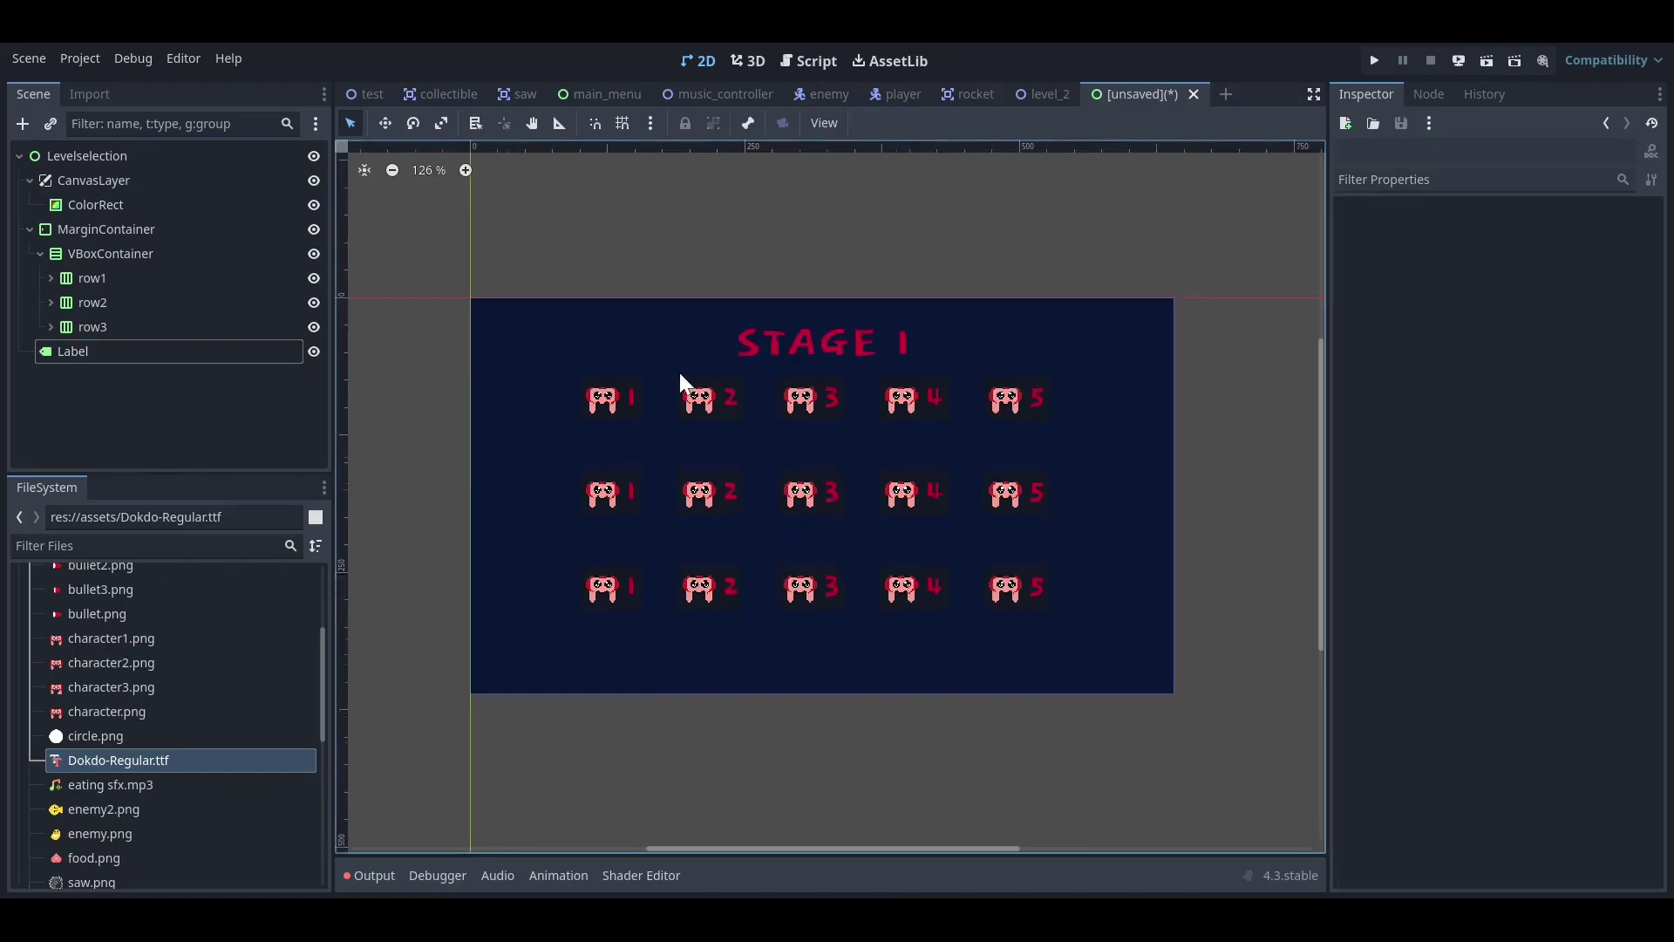
key("ctrl+s")
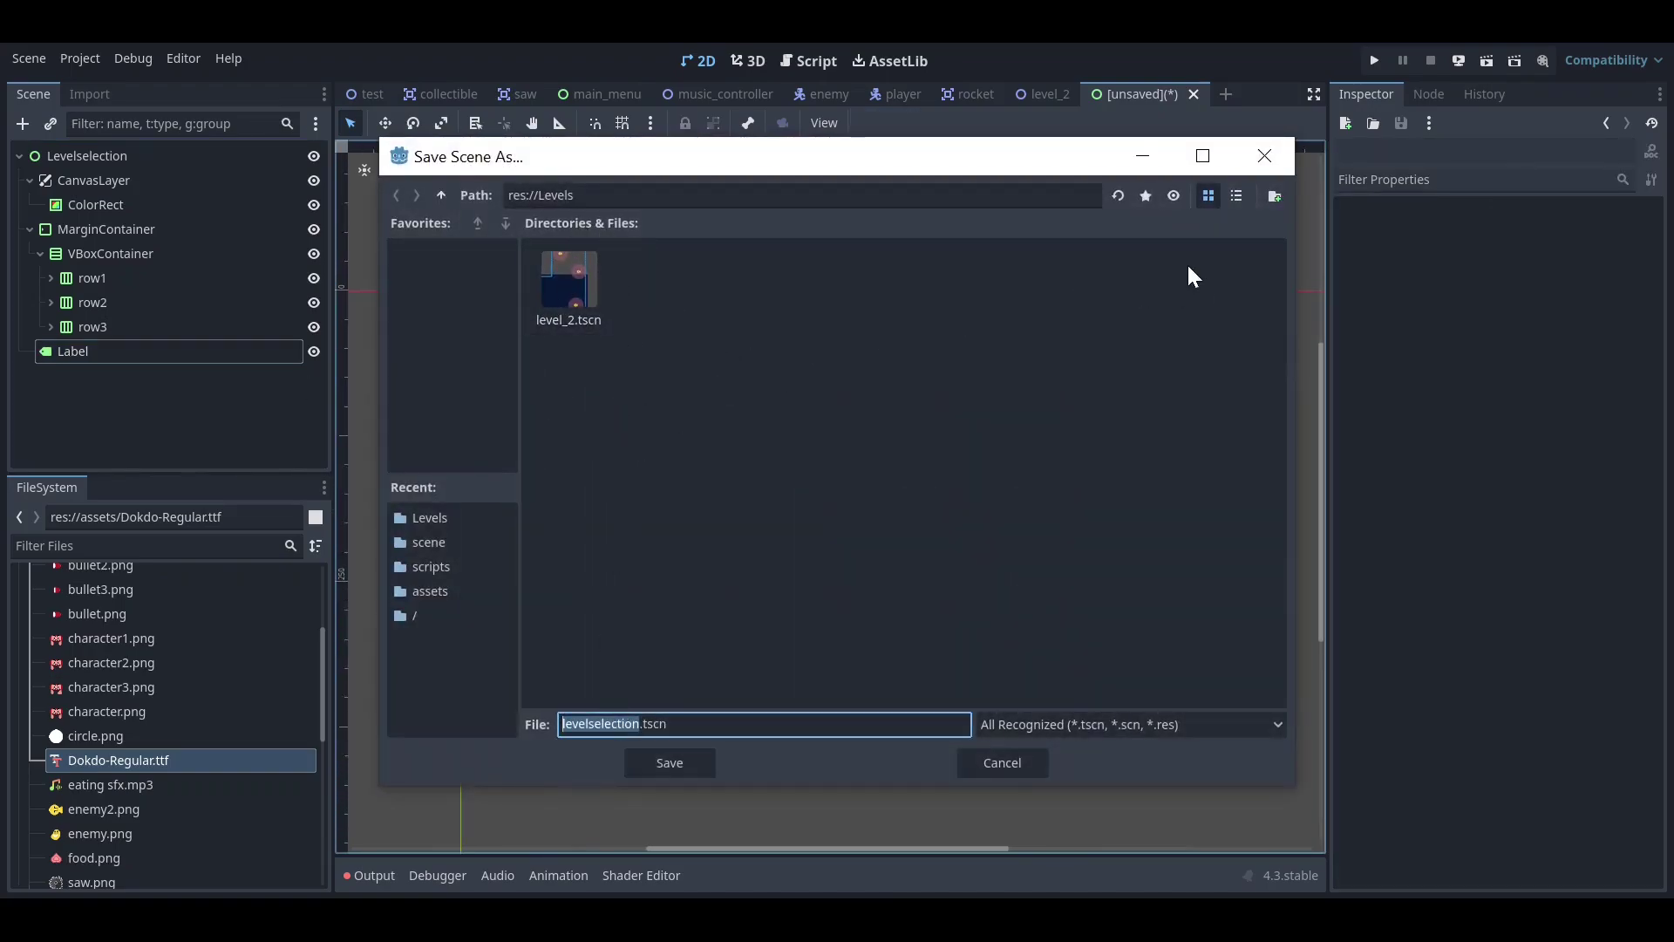
left_click(1274, 196)
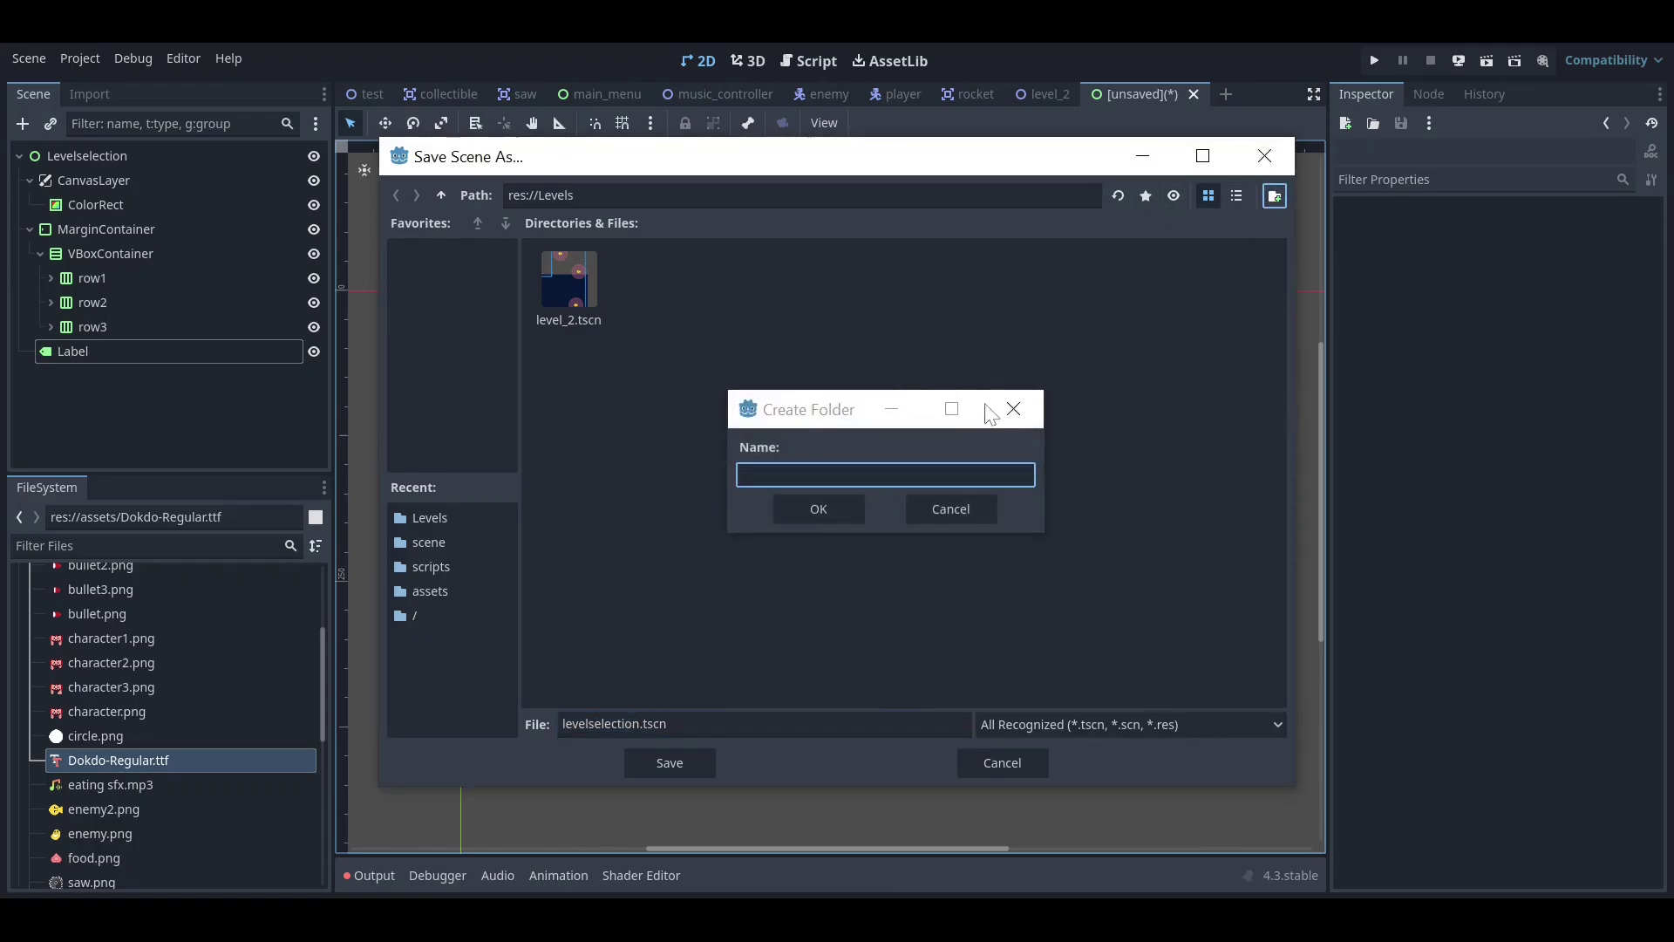
left_click(1012, 410)
left_click(441, 195)
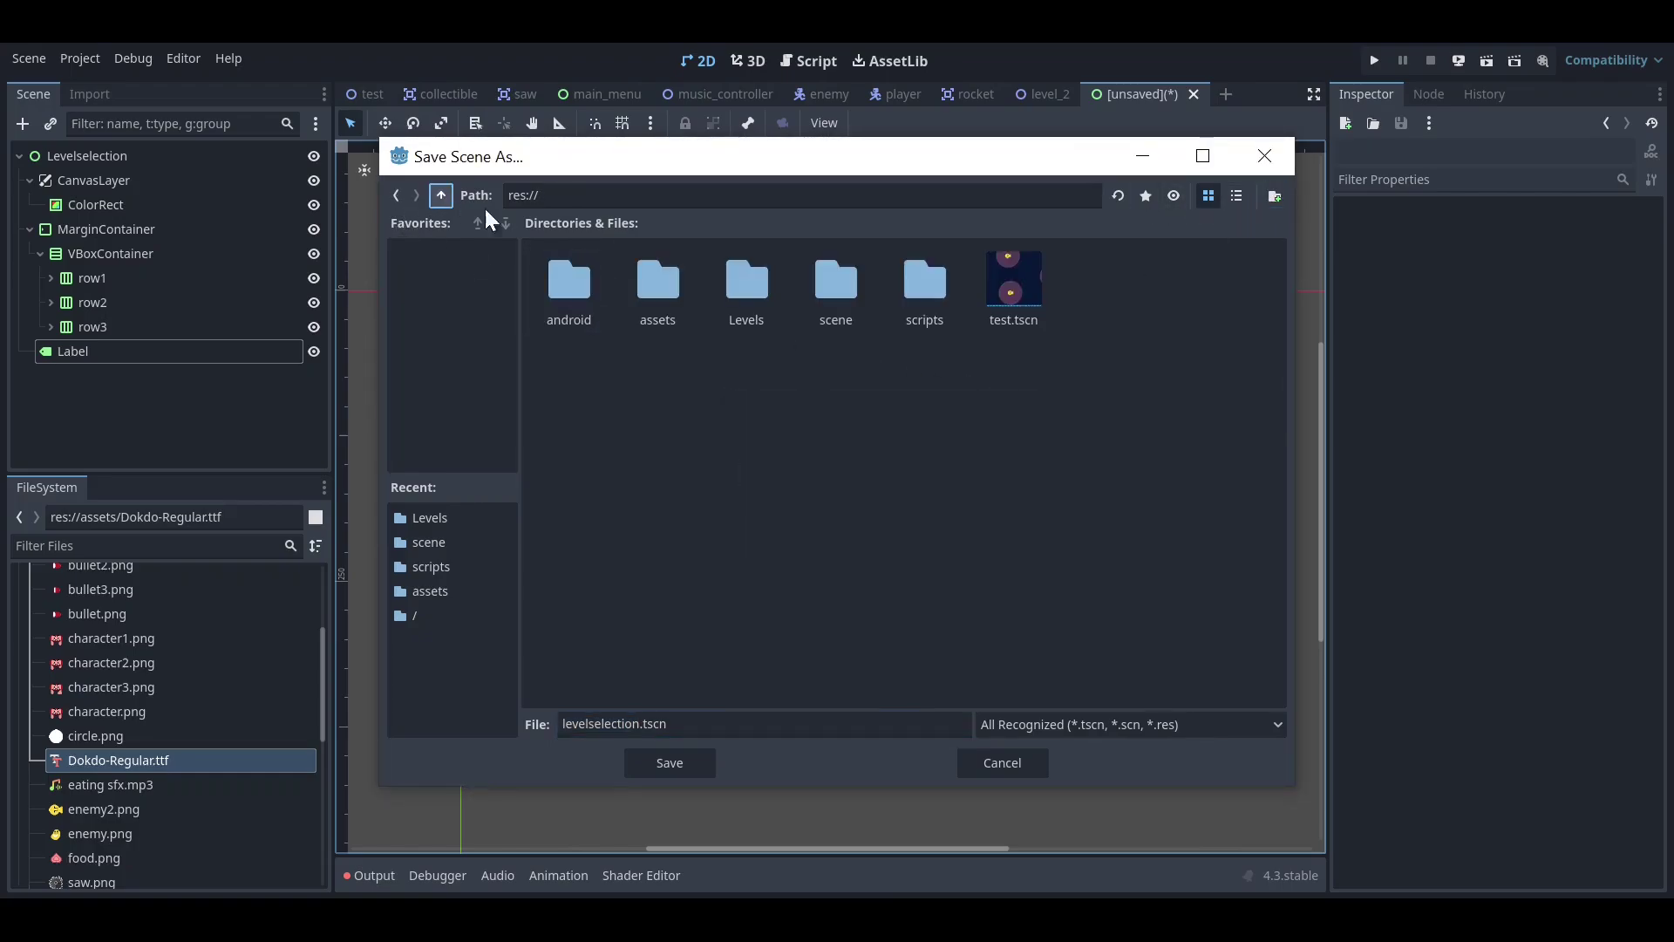
double_click(834, 296)
left_click(665, 766)
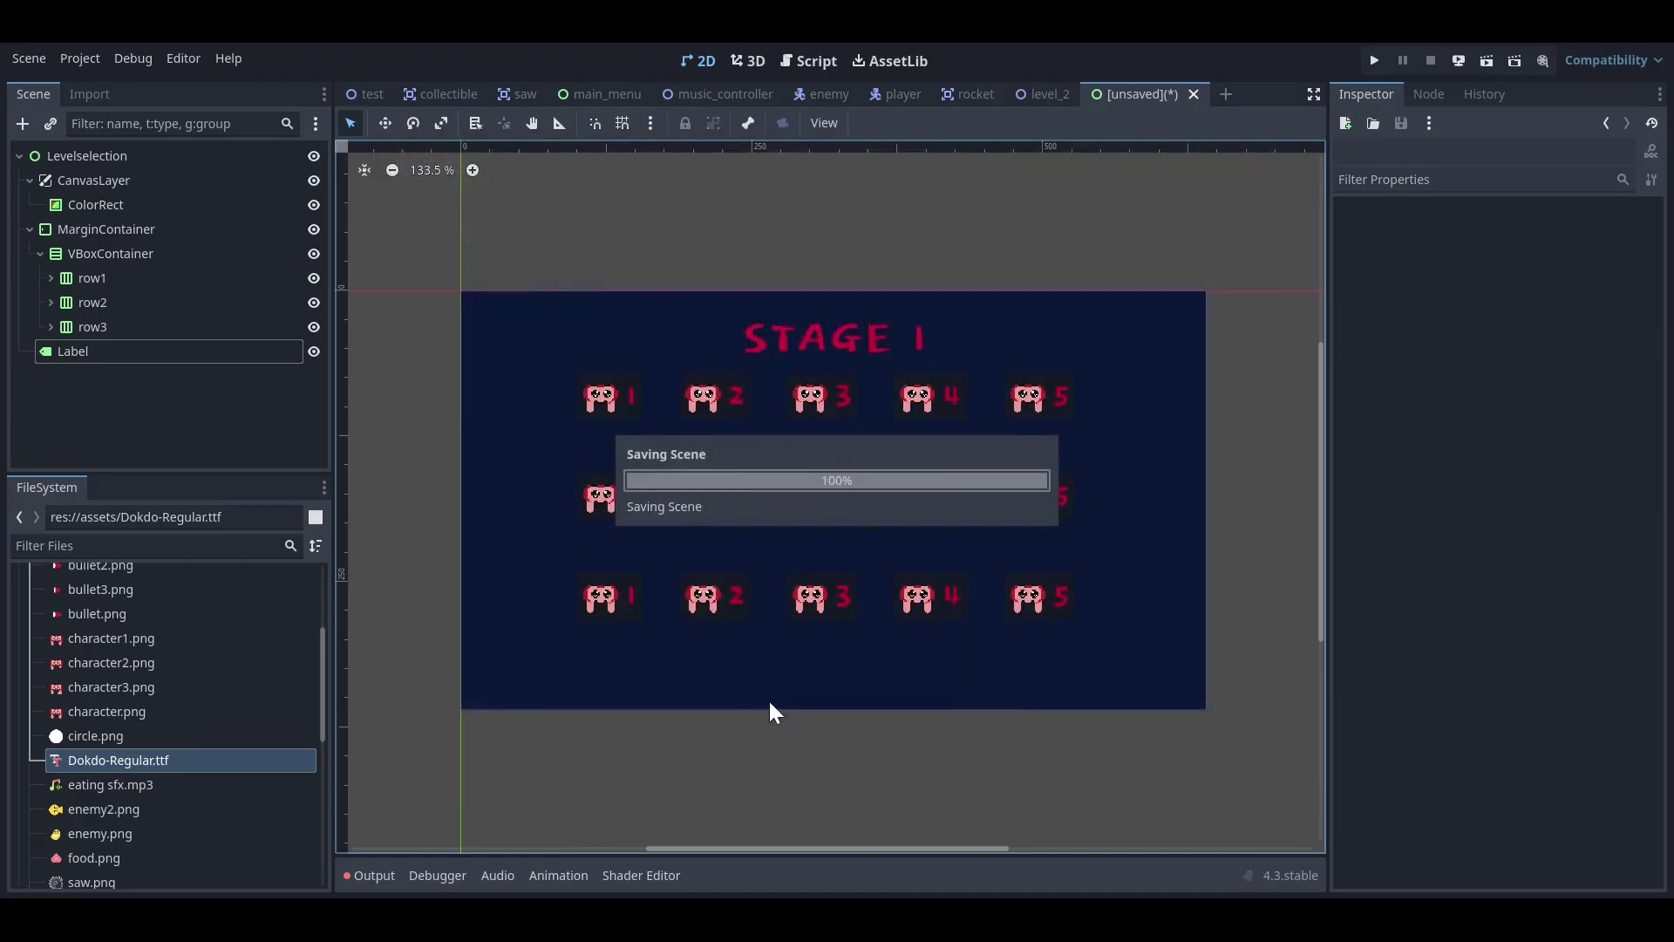
scroll(841, 417, "down", 1)
scroll(908, 391, "up", 1)
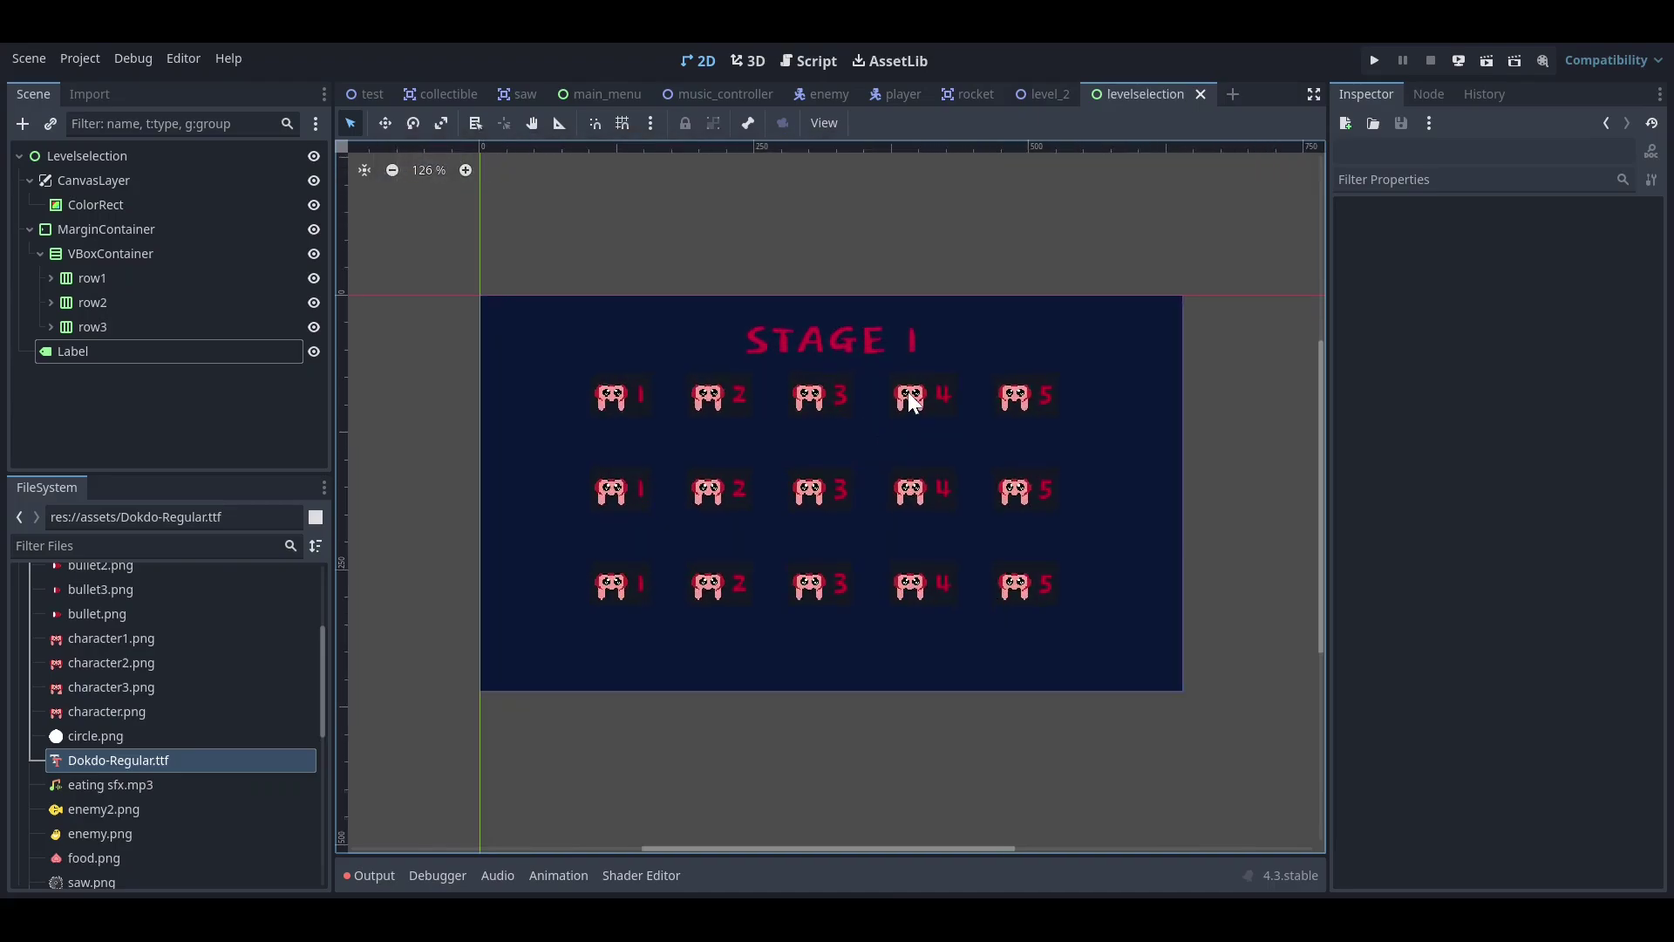
left_click(136, 155)
key("ctrl+s")
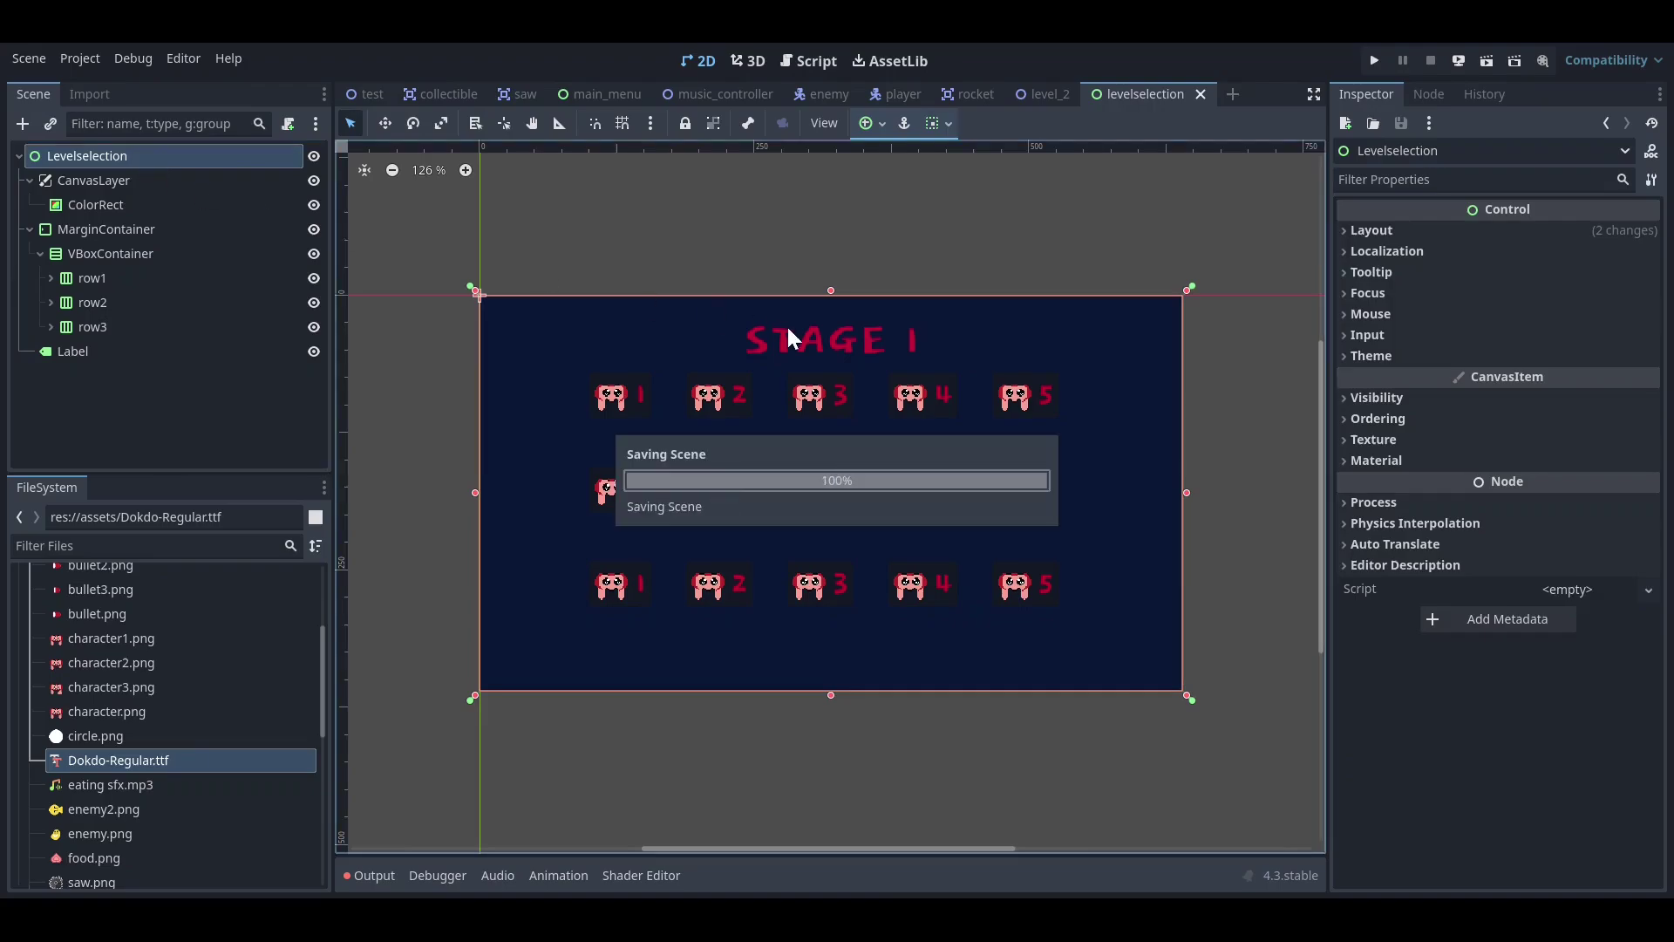
- Switch to the main_menu scene and select the Levels button node
left_click(574, 94)
scroll(740, 346, "up", 2)
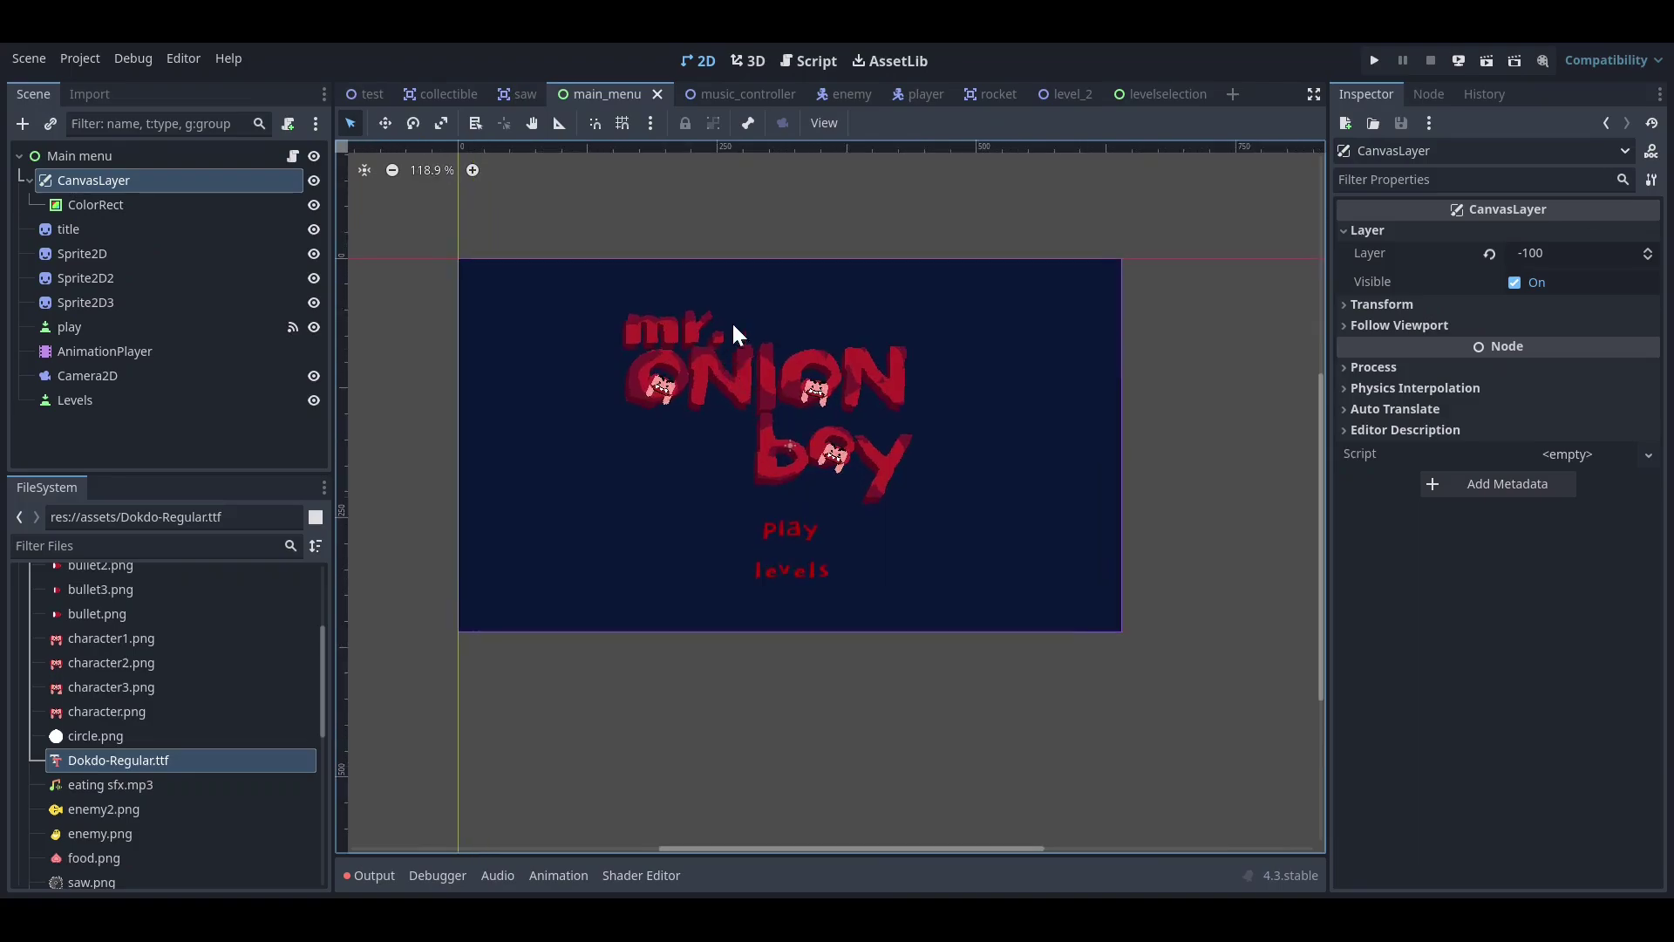
left_click(131, 399)
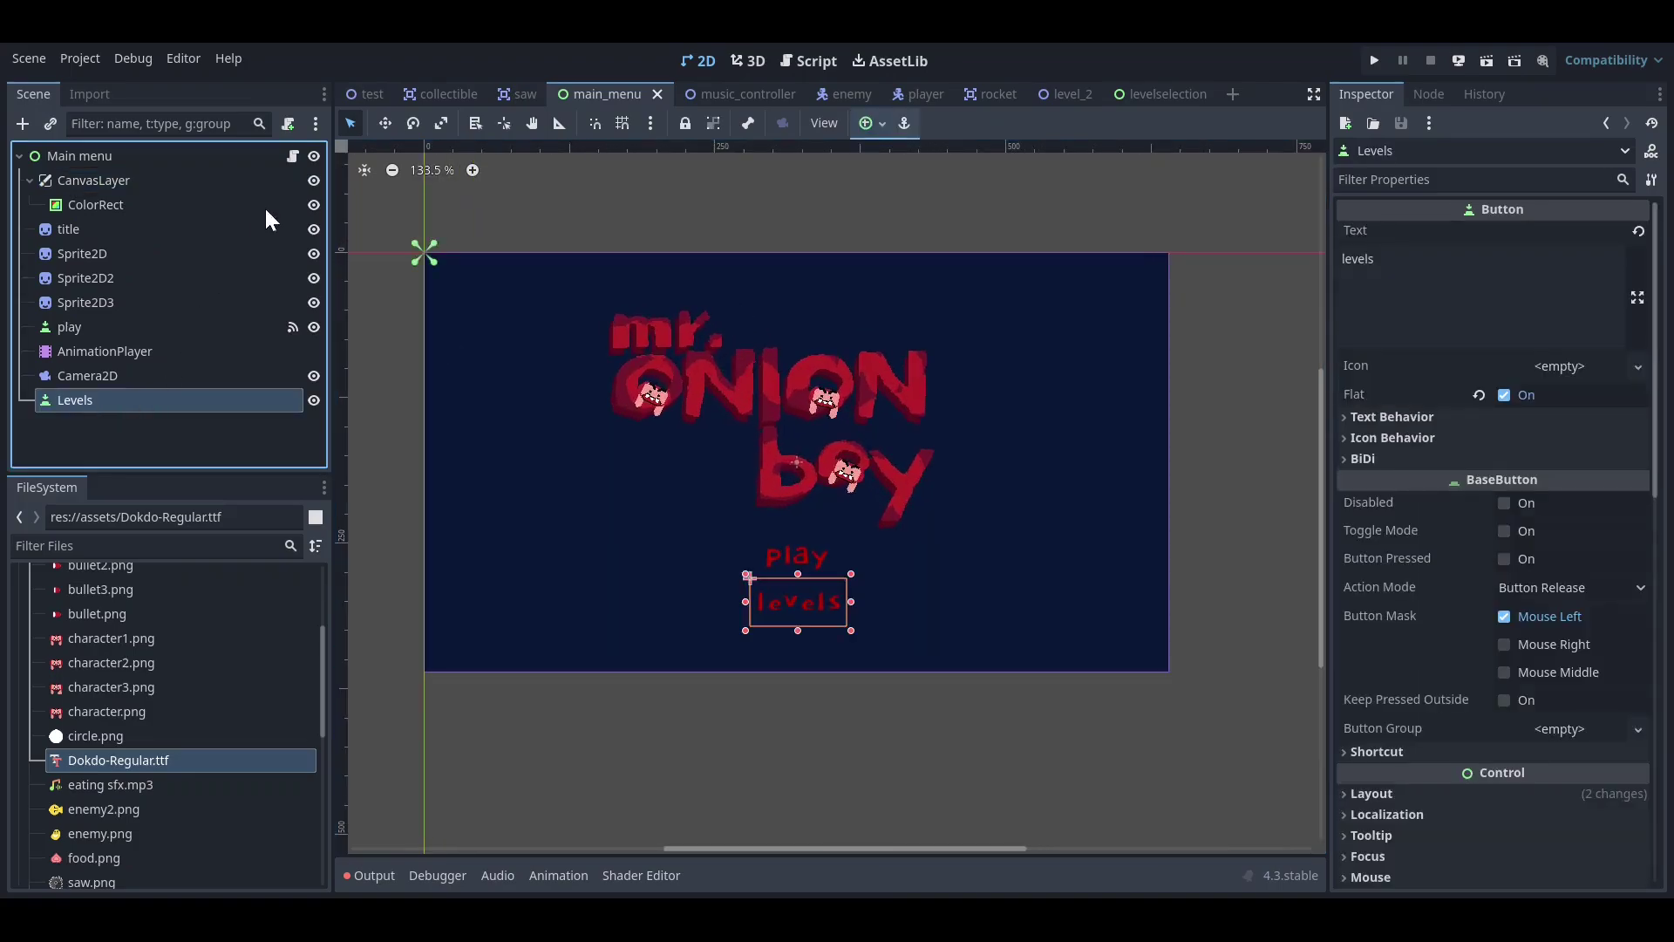
left_click(285, 128)
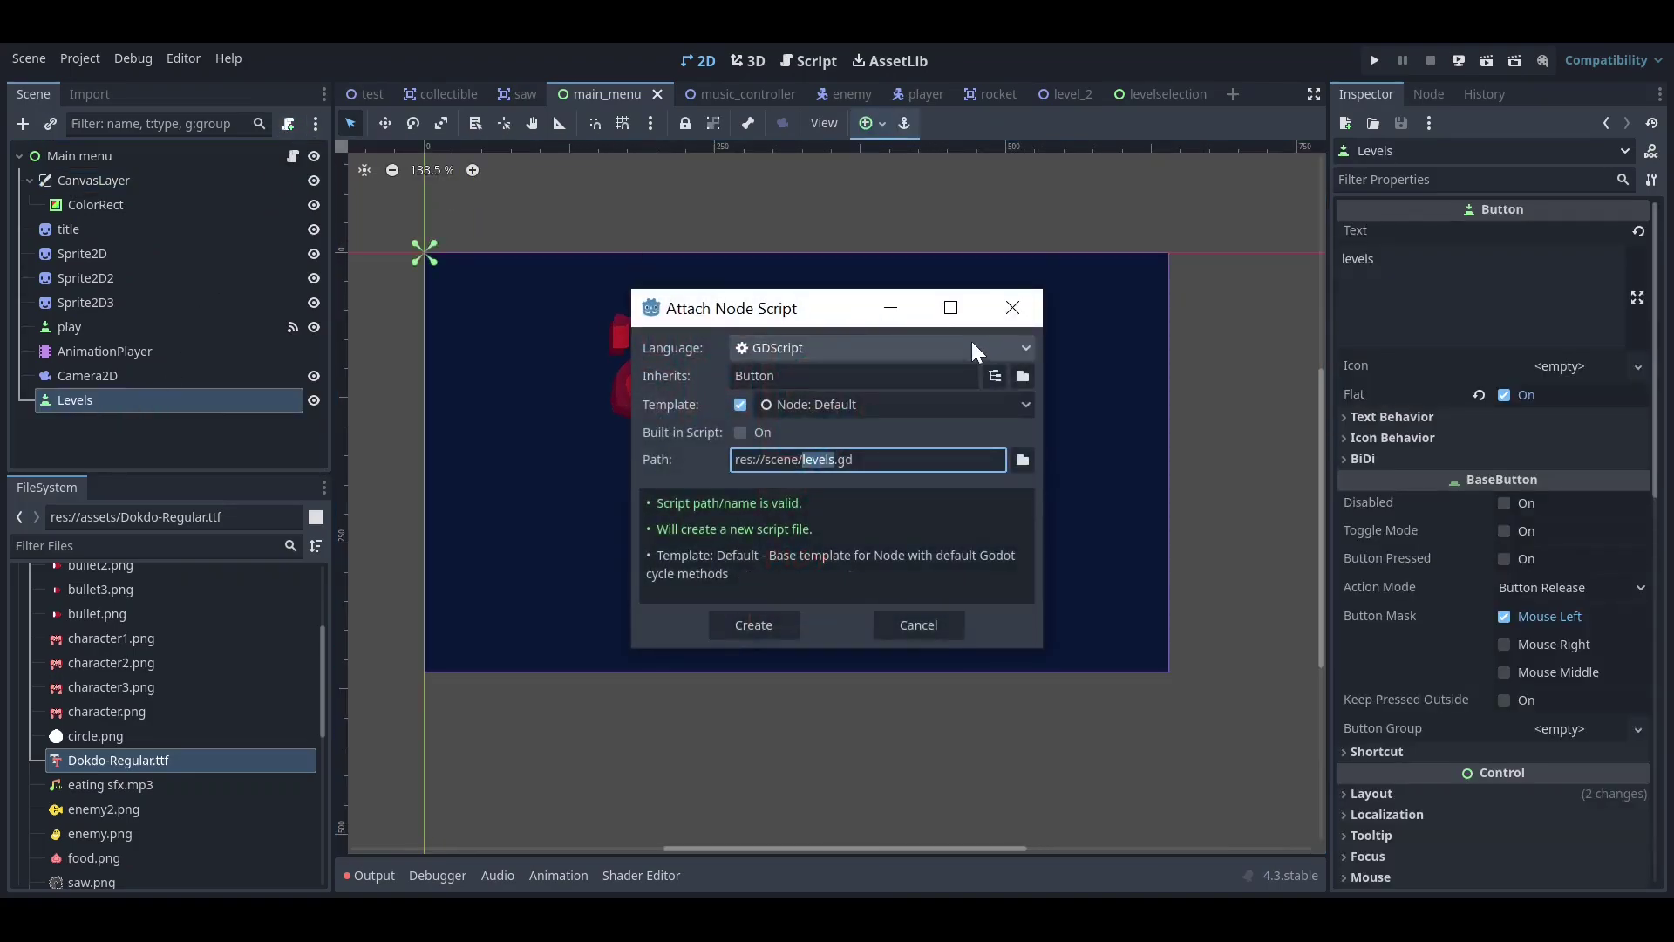
- Connect the Levels button's pressed() signal to a new _on_levels_pressed handler
left_click(907, 305)
left_click(293, 156)
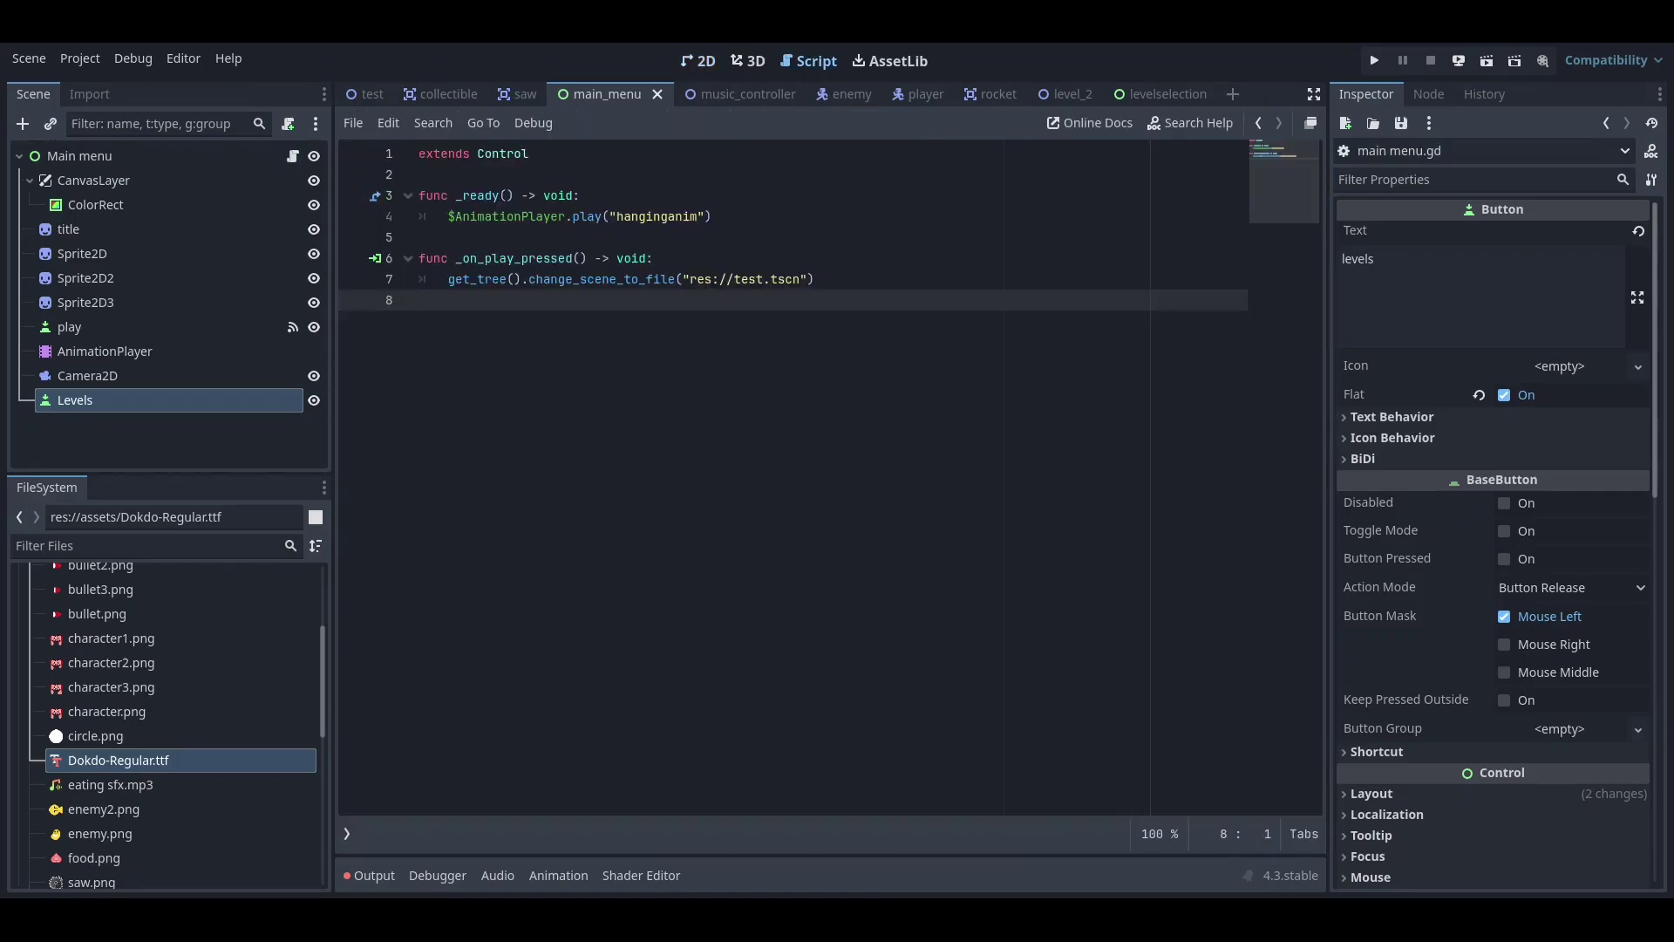
key("Return")
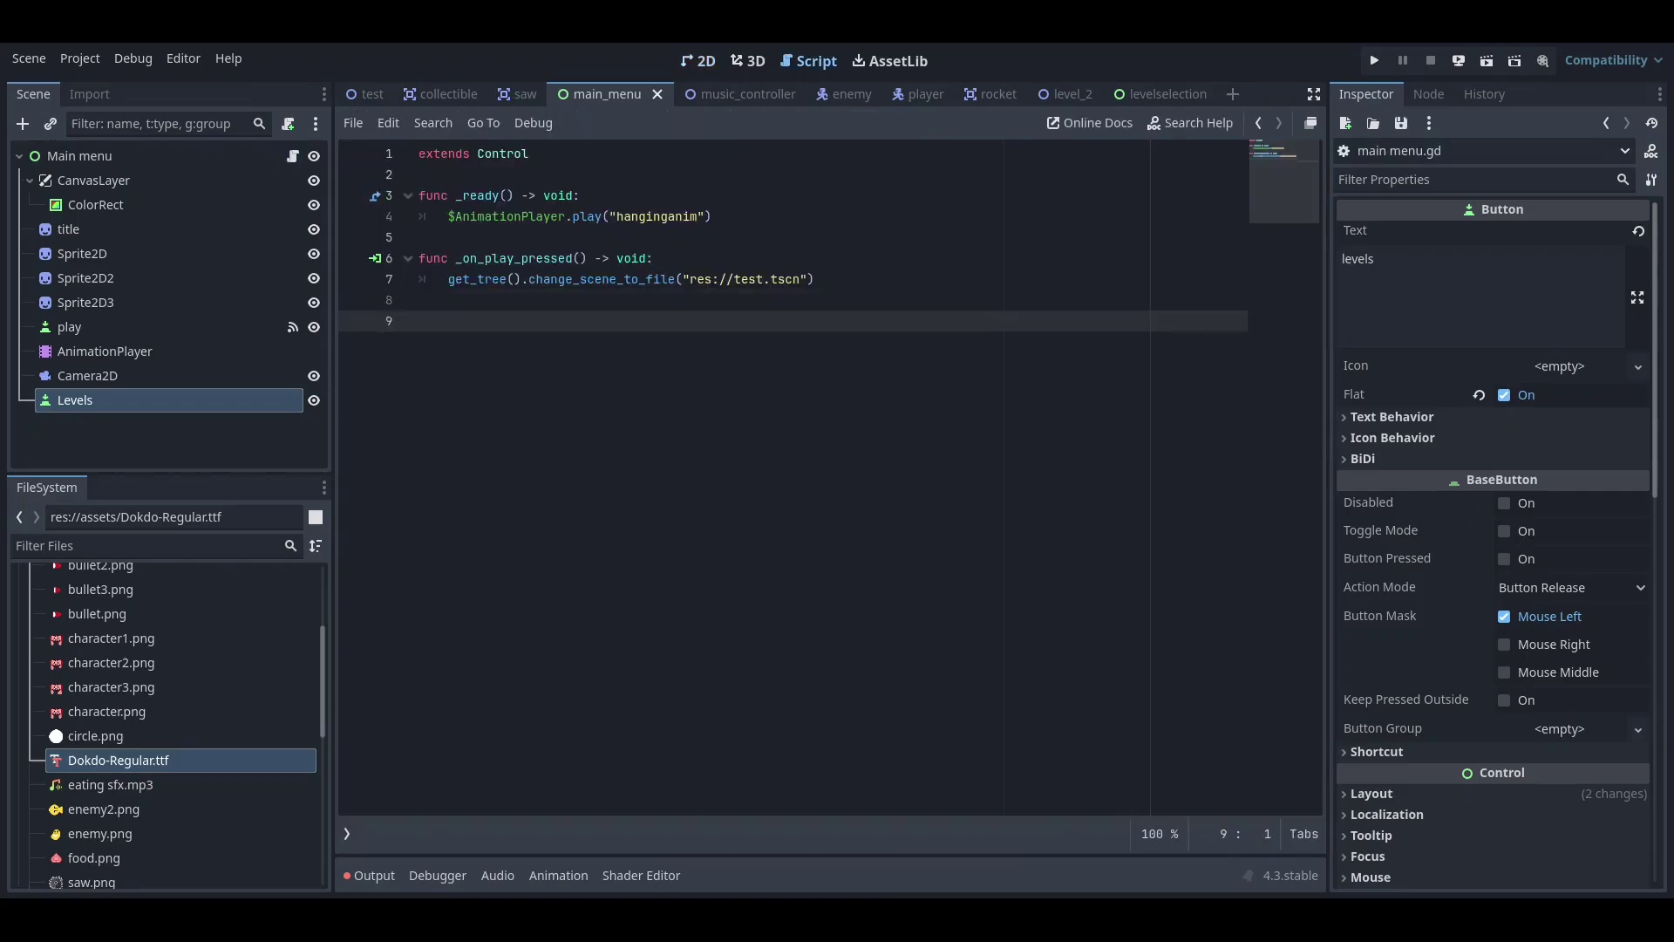
left_click(1428, 93)
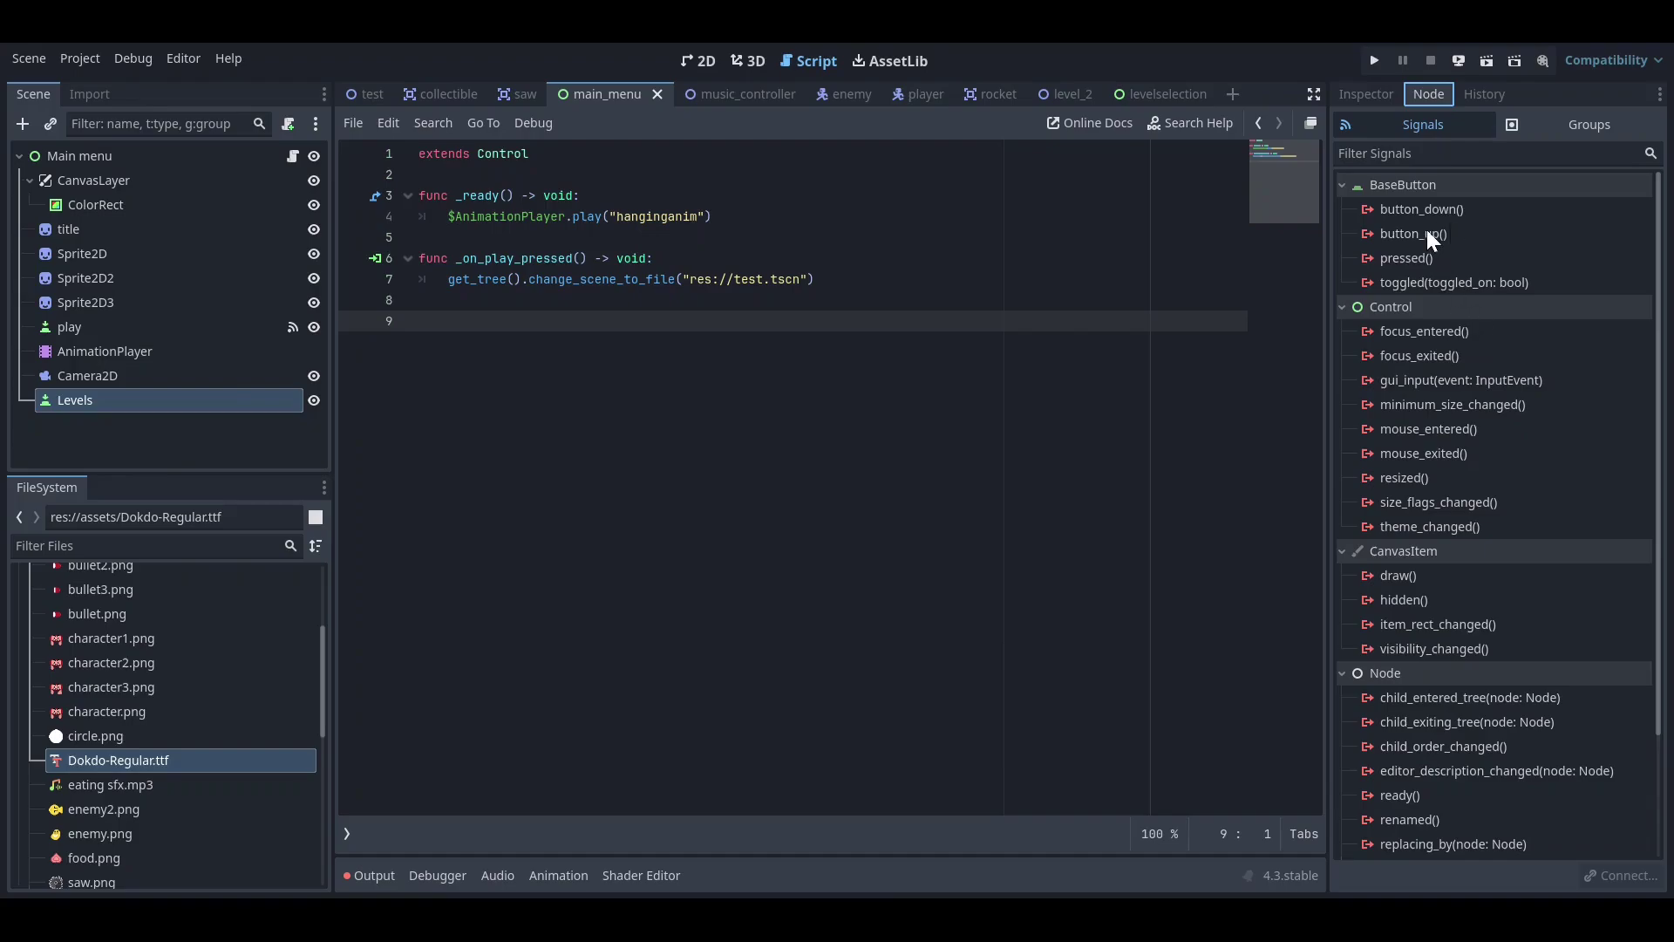
double_click(1414, 258)
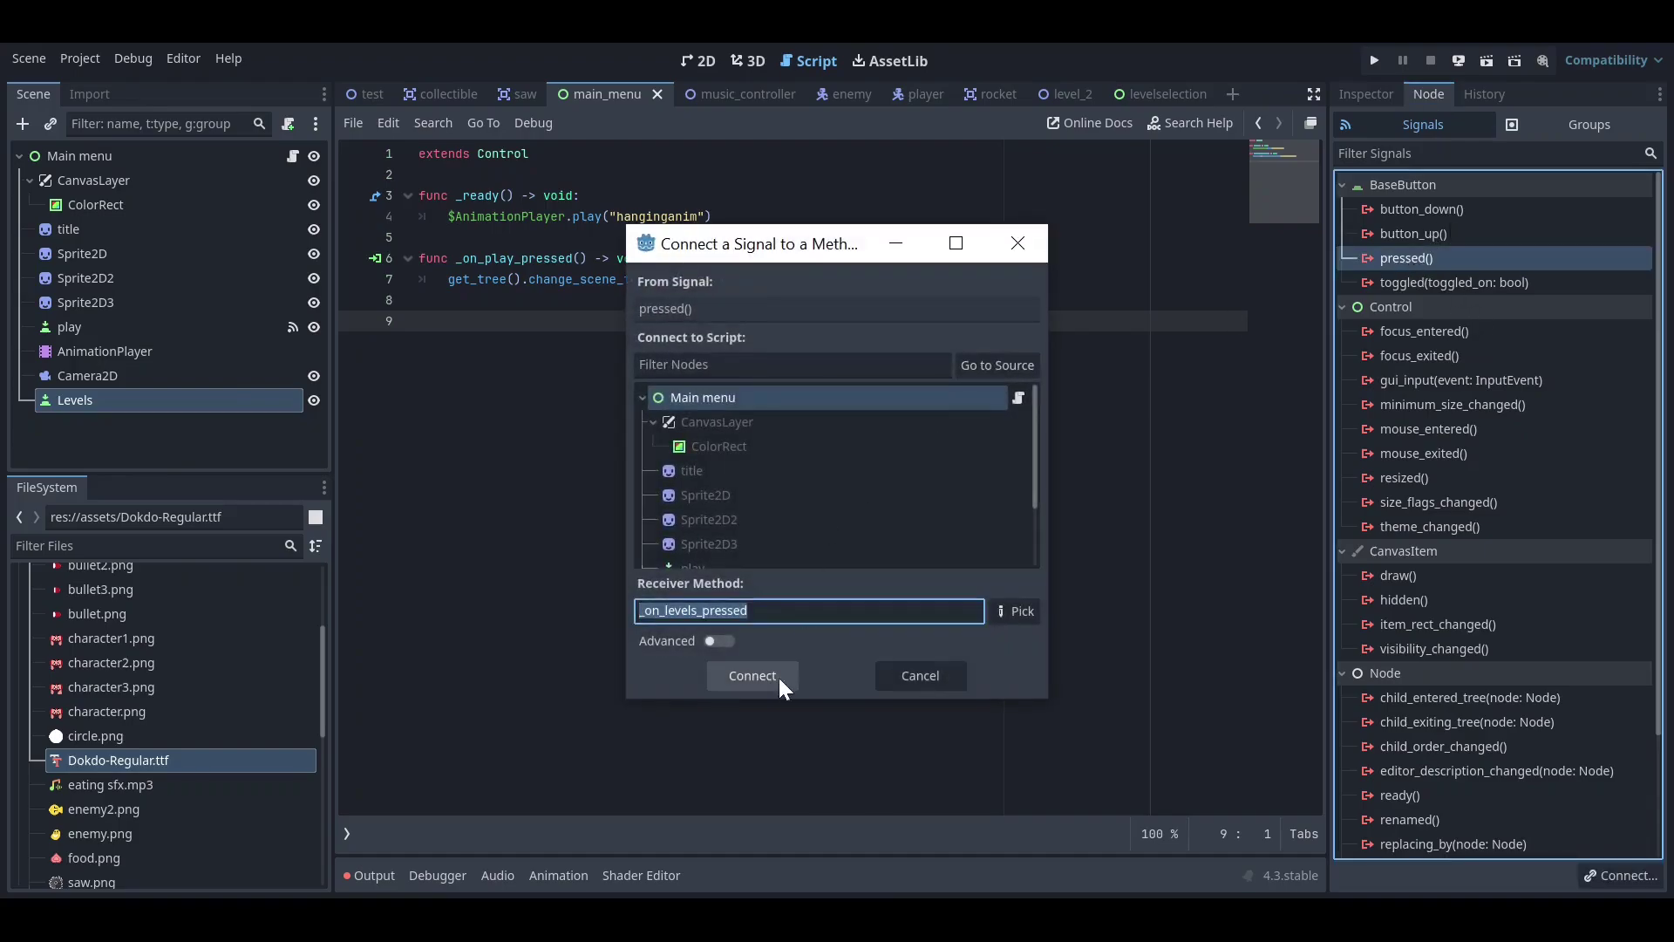
left_click(753, 677)
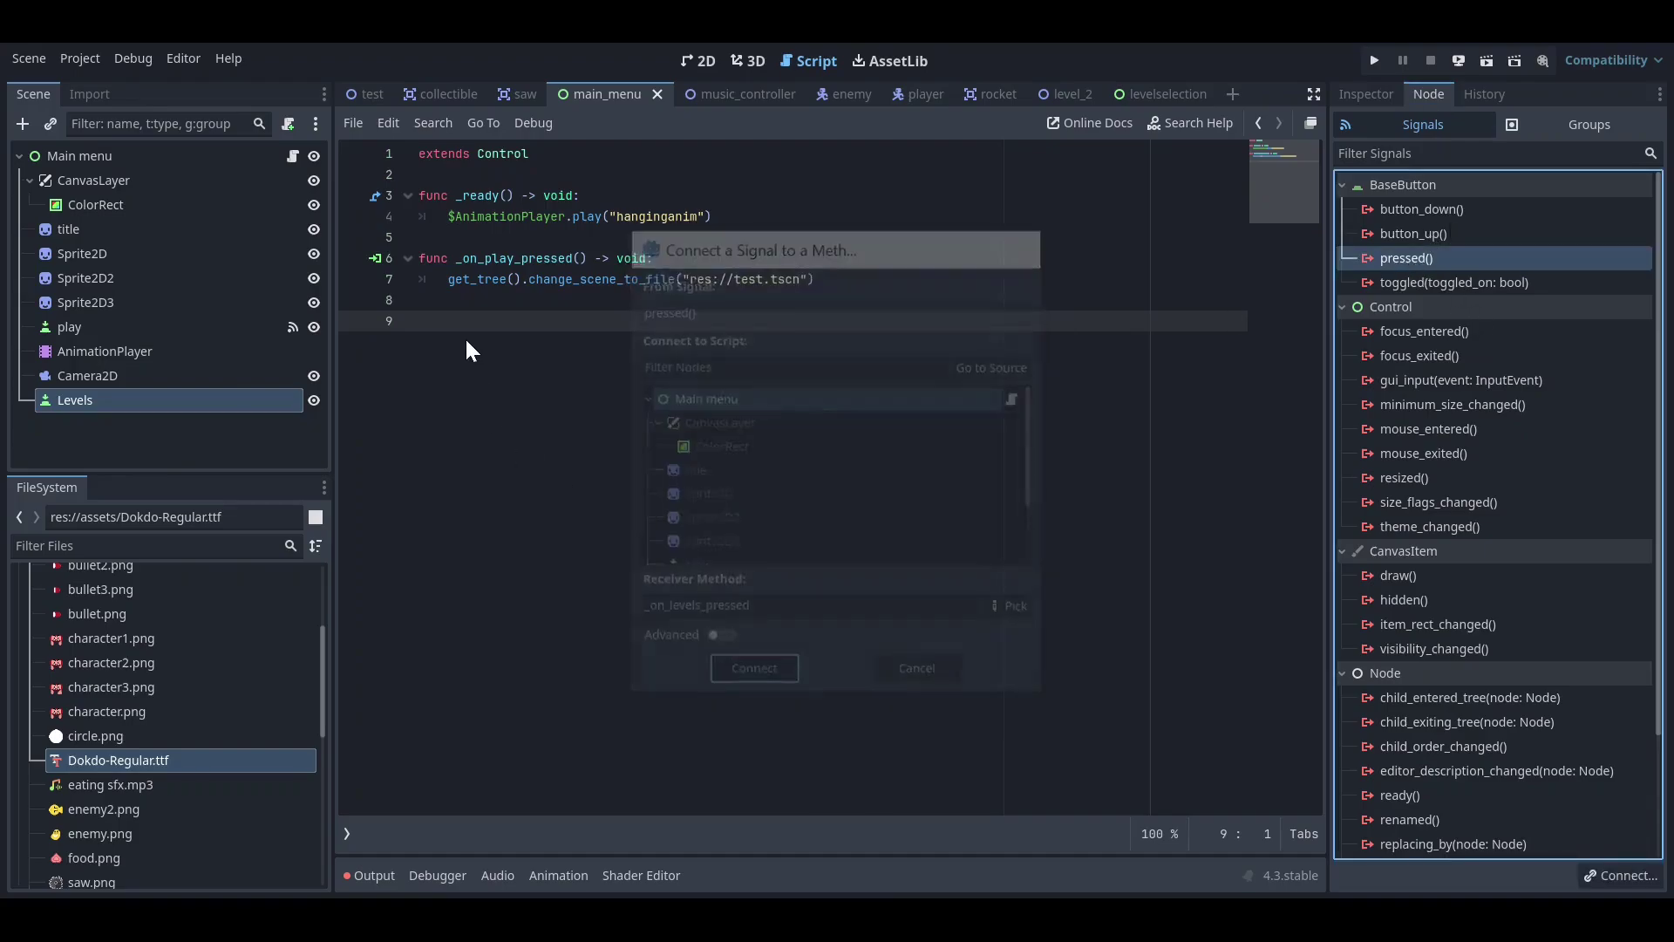
- Make _on_levels_pressed change scene to res://scene/levelselection.tscn and save
left_click_drag(457, 280, 824, 279)
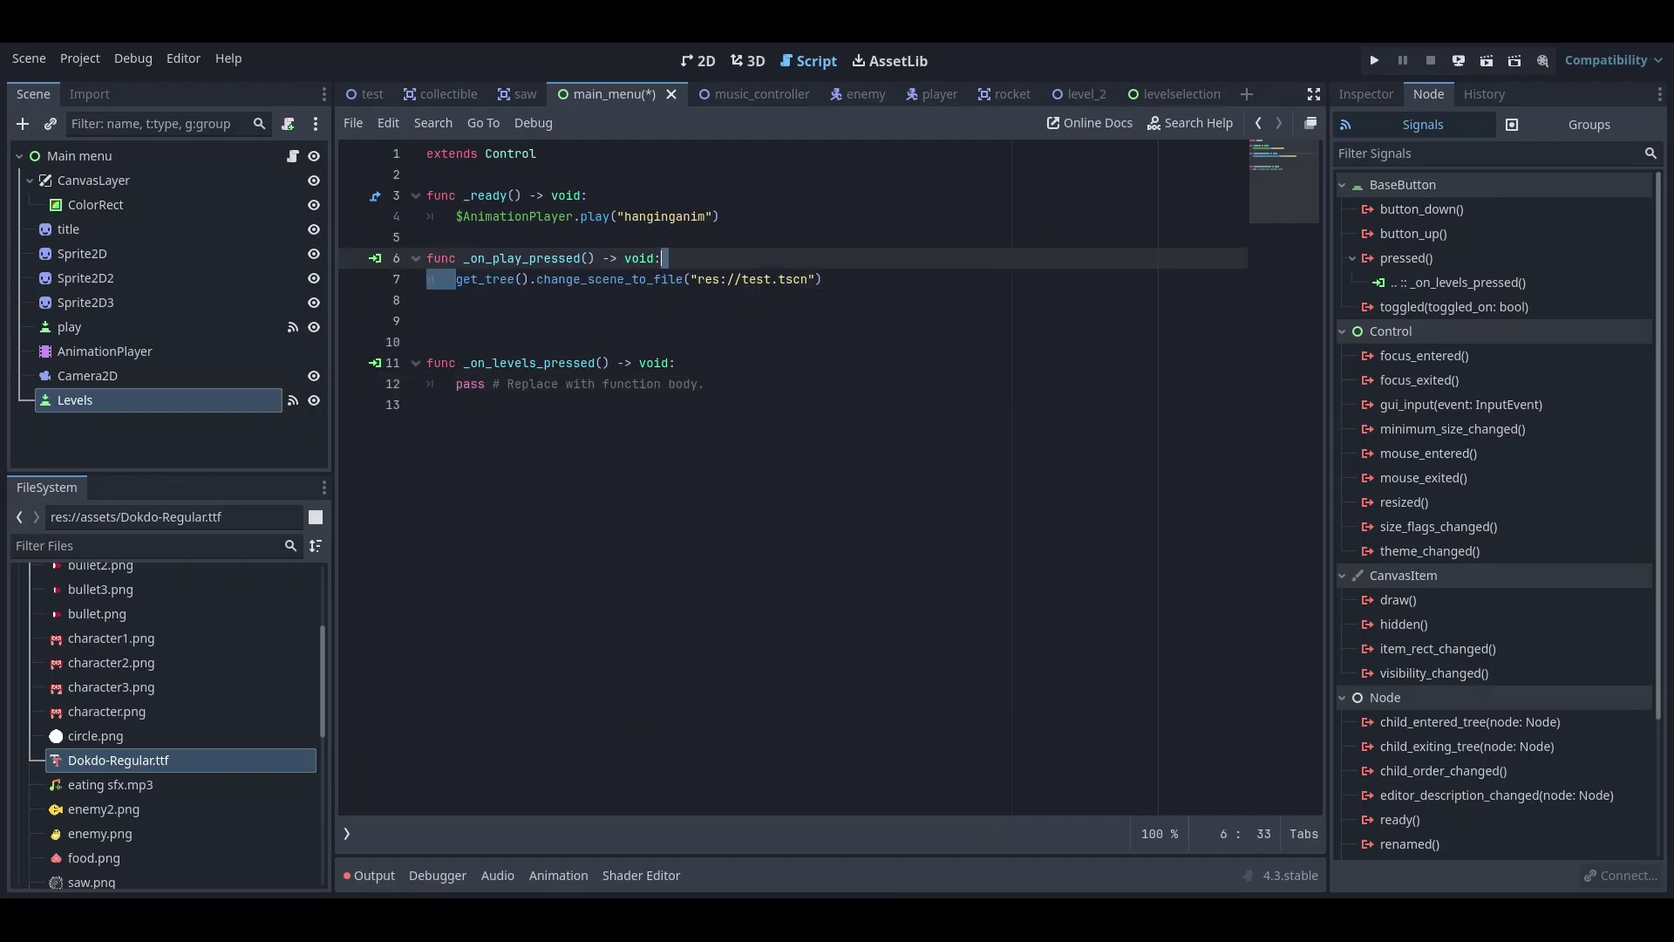
key("ctrl+c")
left_click_drag(456, 383, 428, 405)
key("ctrl+v")
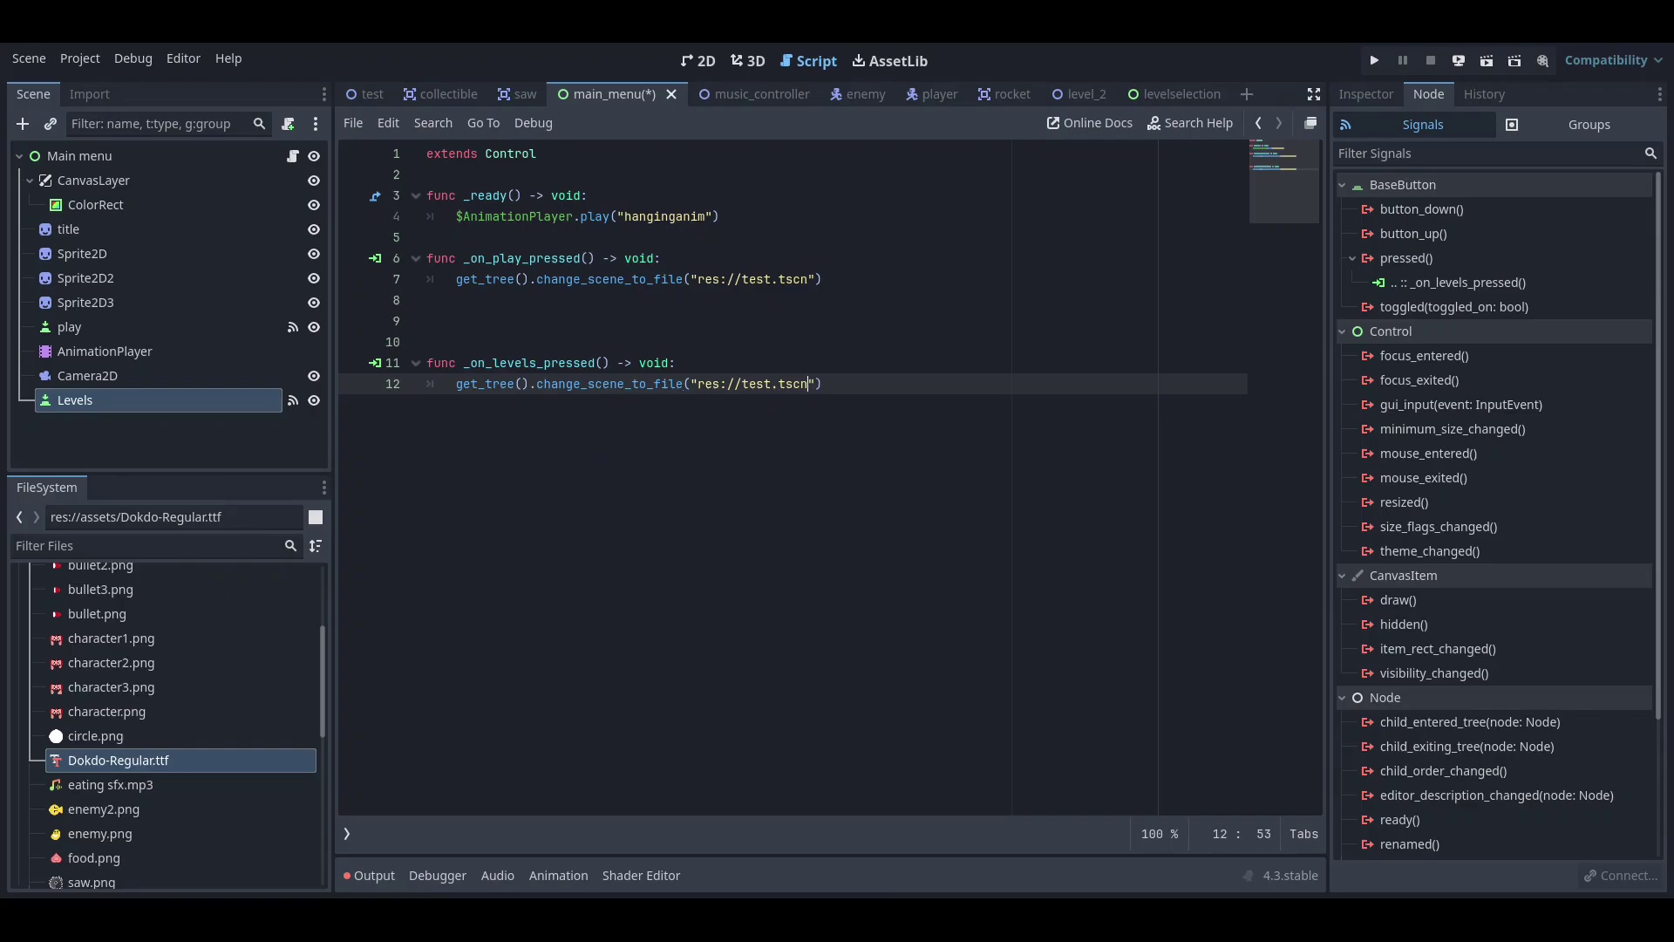
key("shift+Left")
key("shift+Left")
key("shift+Left")
key("shift+Left")
key("shift+Left")
key("shift+Left")
key("shift+Left")
key("shift+Left")
key("shift+Left")
key("shift+Left")
key("shift+Left")
key("shift+Left")
key("shift+Left")
key("shift+Left")
key("shift+Left")
key("shift+Left")
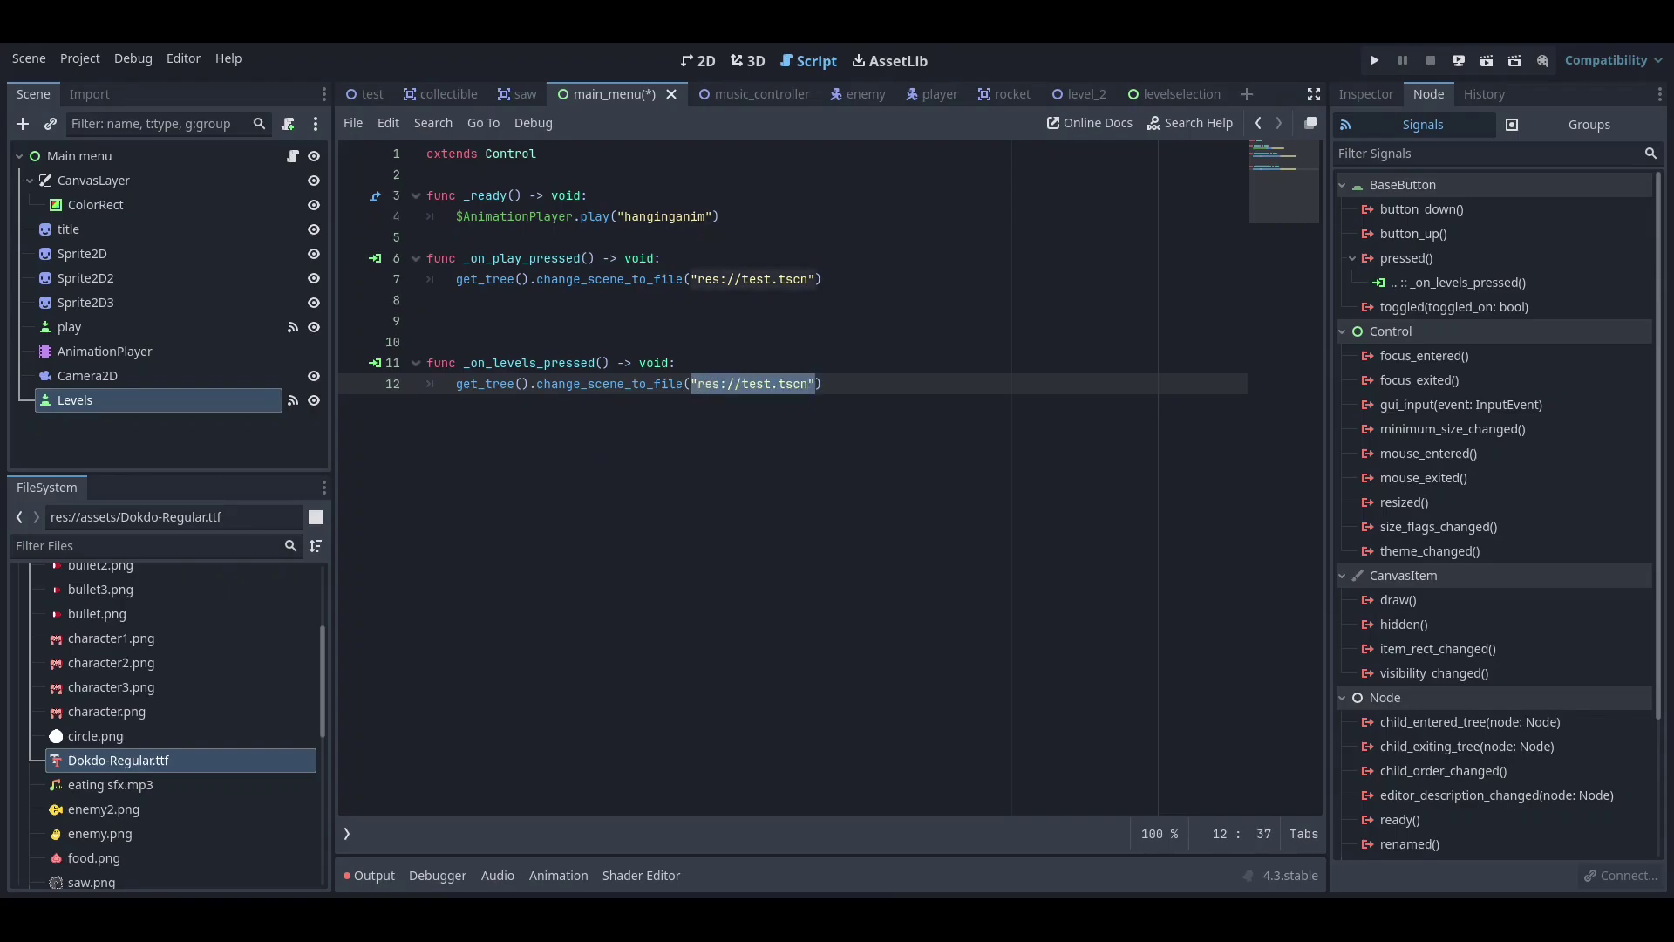
scroll(68, 767, "down", 3)
scroll(68, 767, "down", 5)
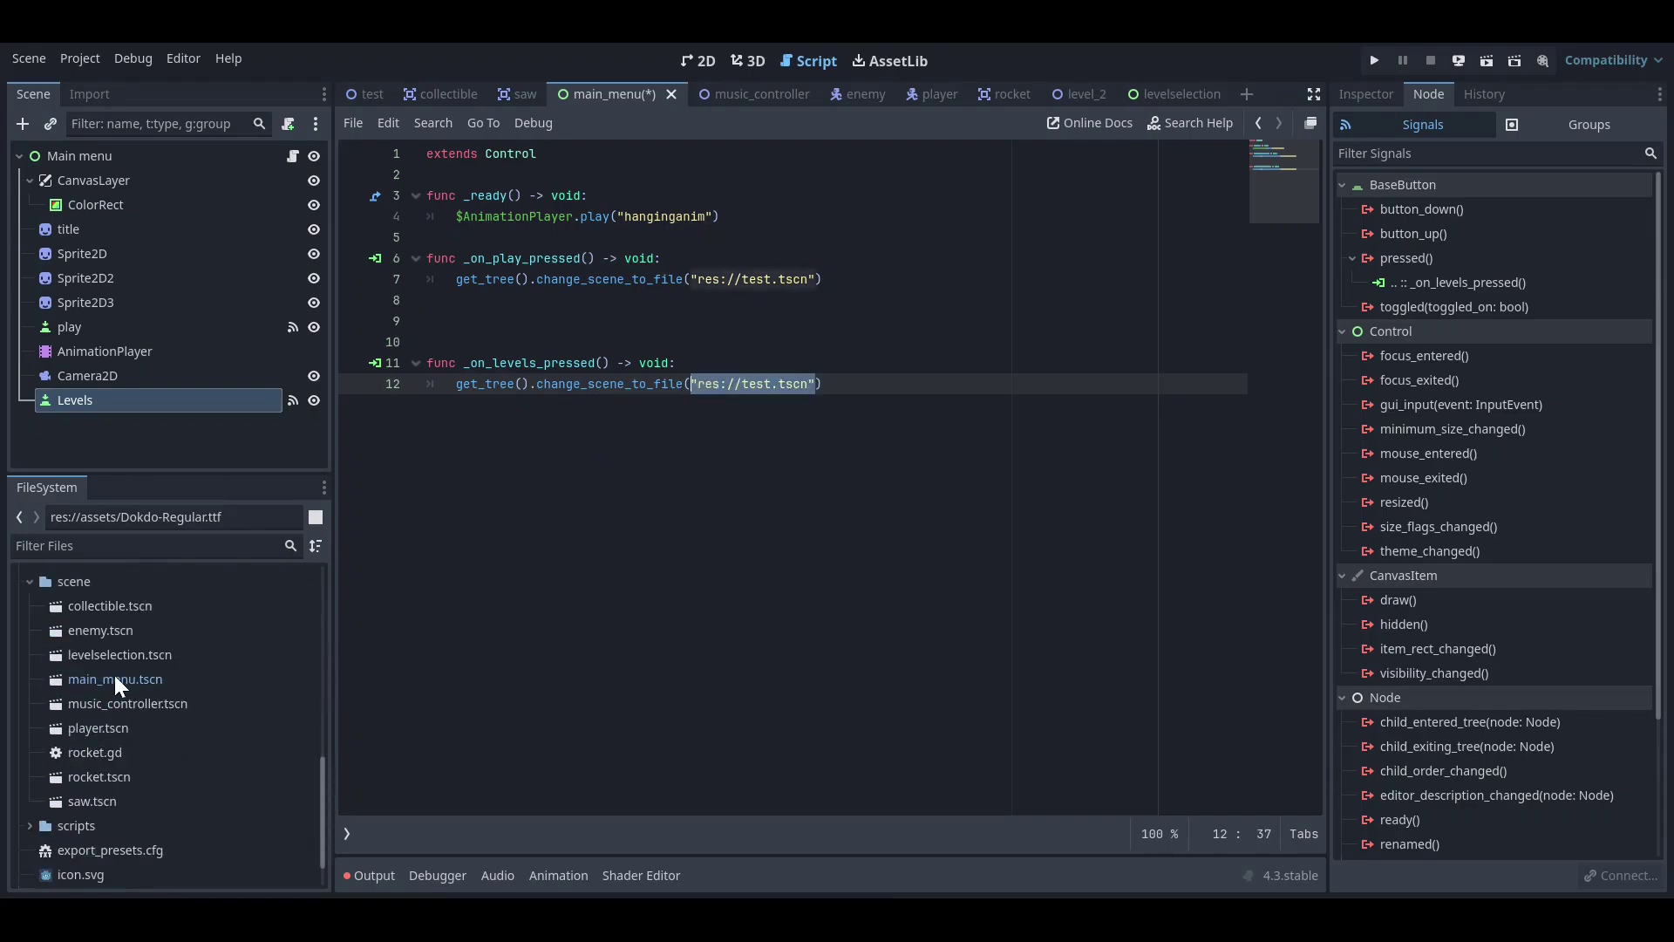
left_click(117, 654)
left_click_drag(757, 486, 749, 386)
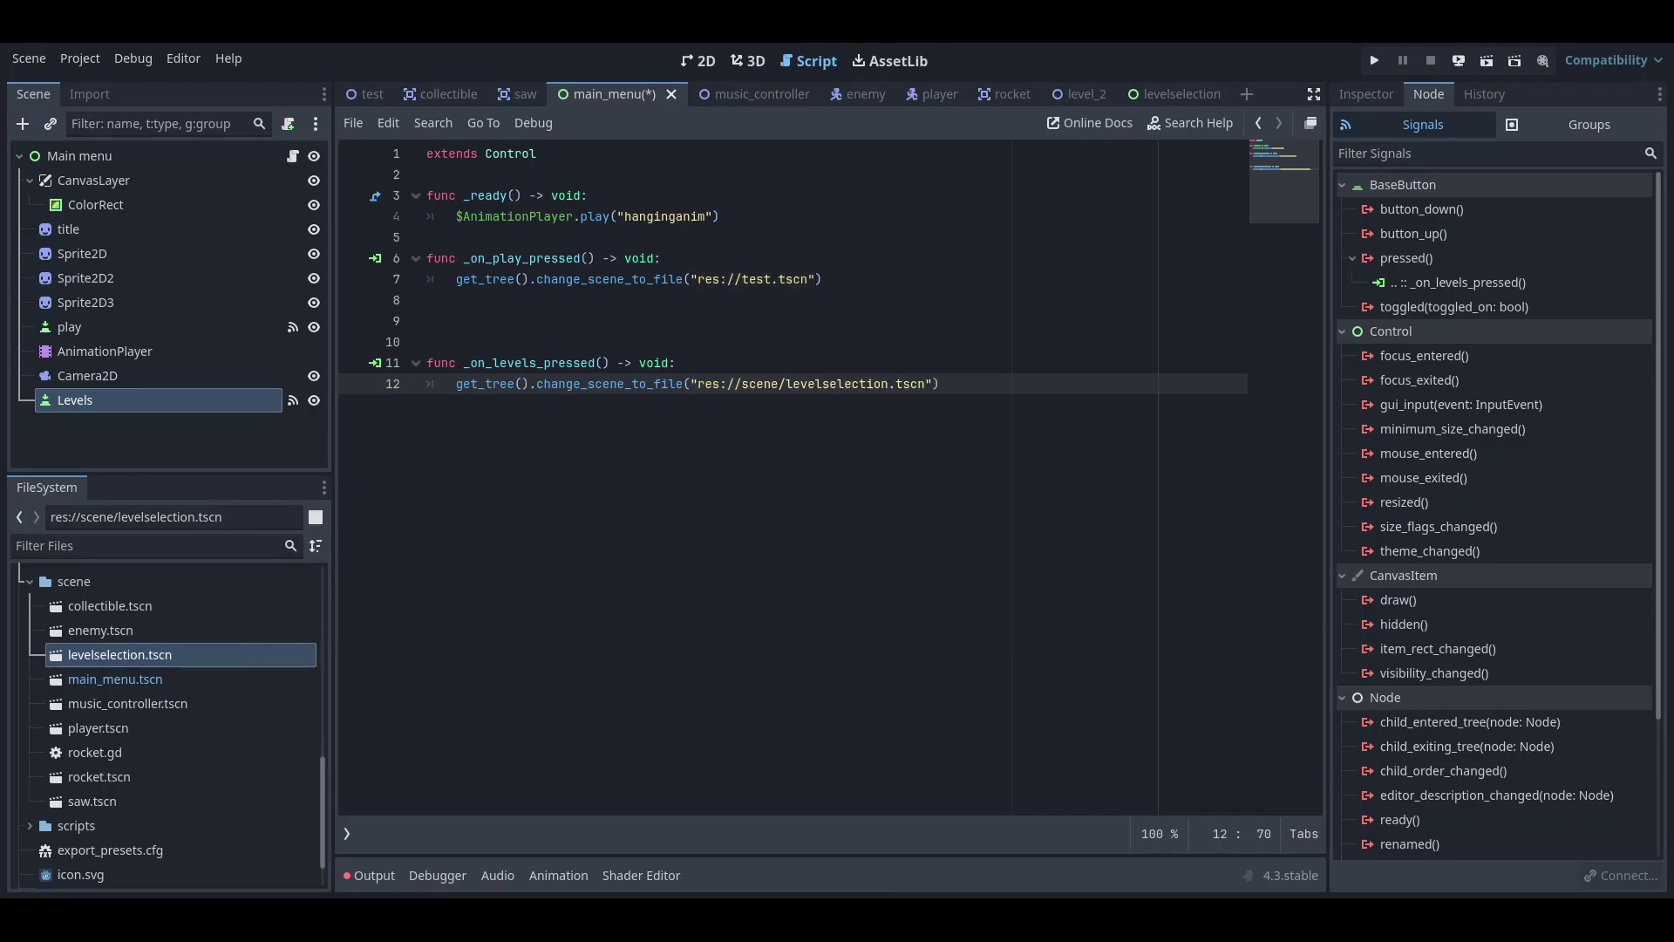
key("ctrl+s")
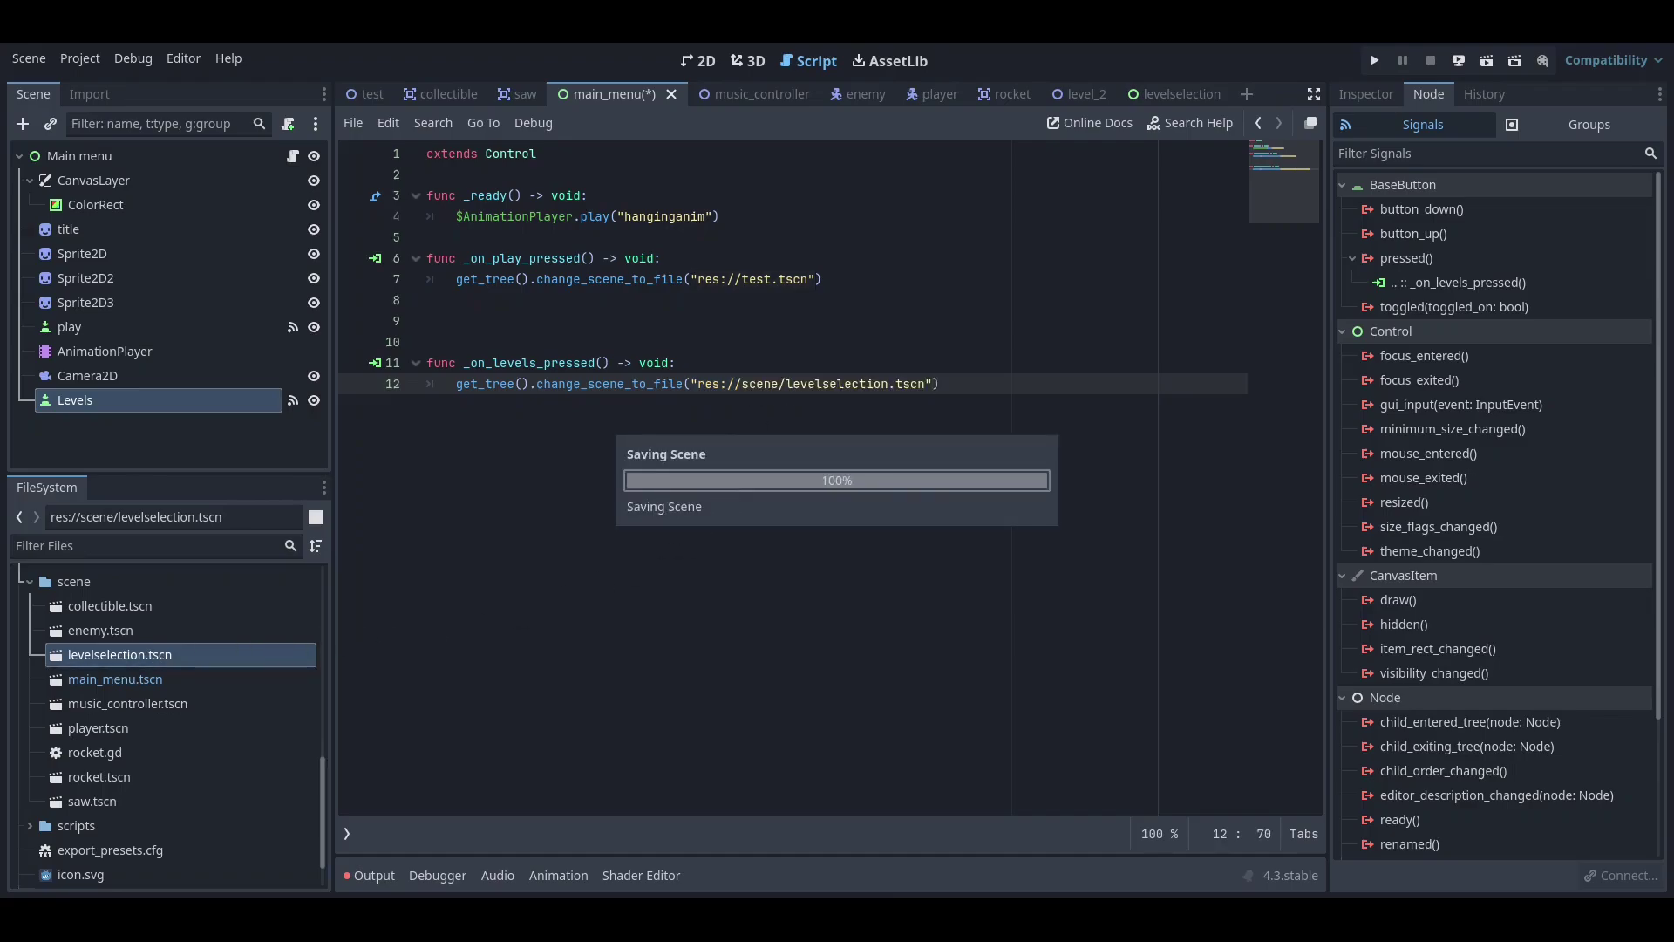
left_click(698, 60)
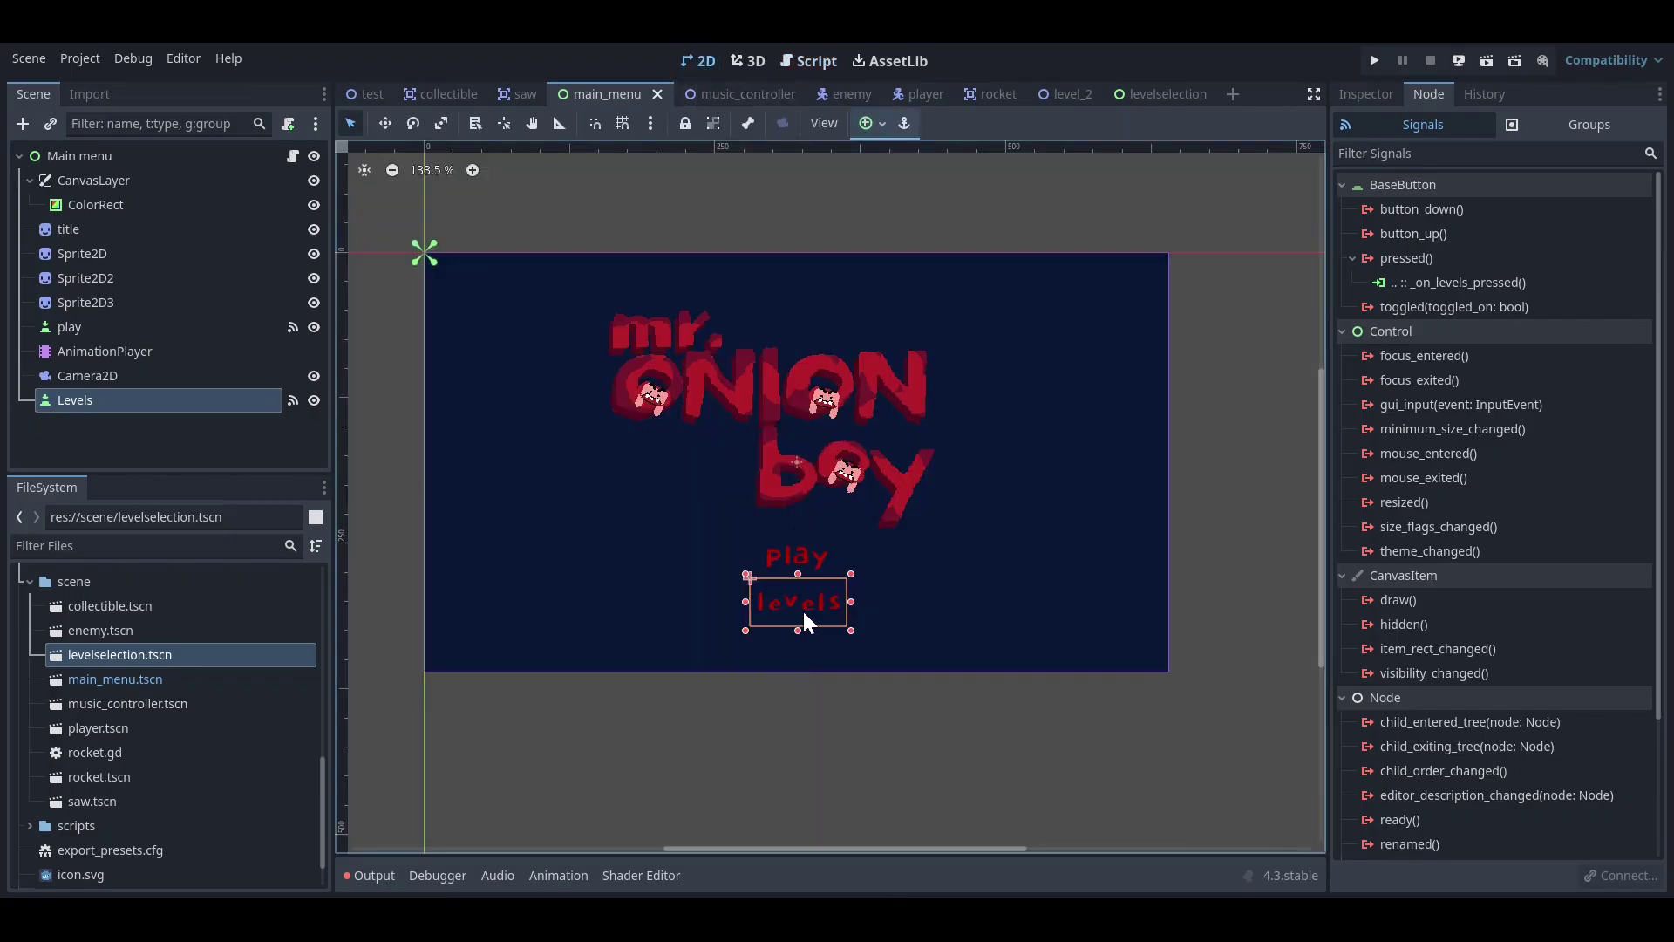
- Attach a new script res://scripts/levelselection.gd to the level-selection root
left_click(1161, 95)
scroll(935, 443, "up", 2)
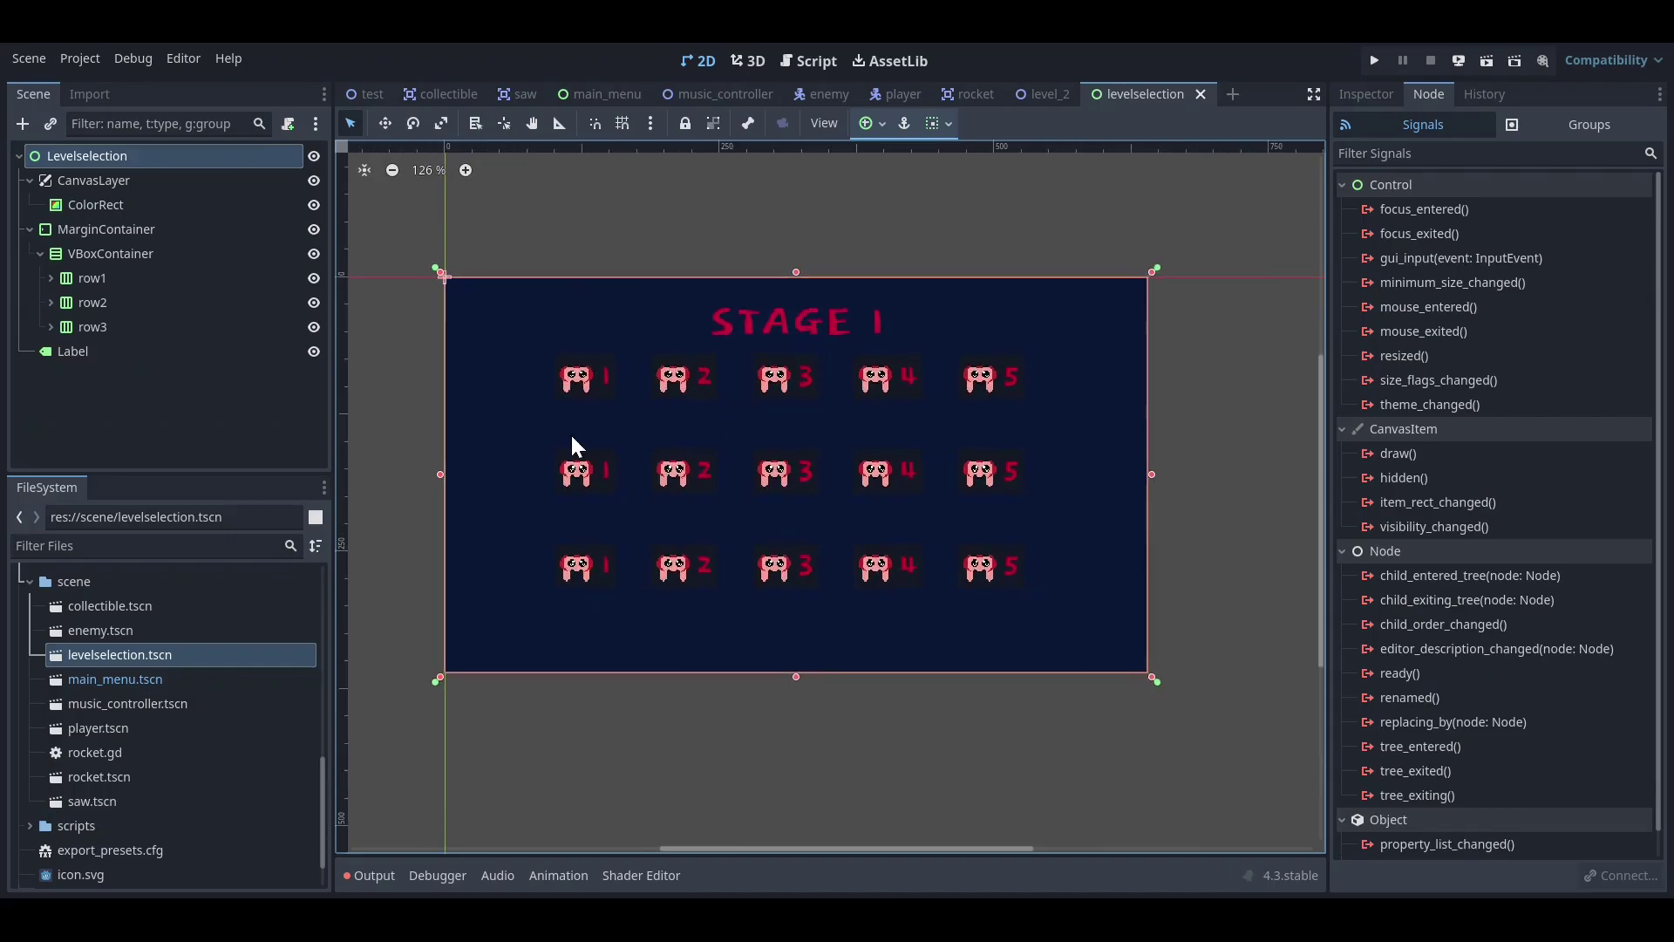
left_click(295, 124)
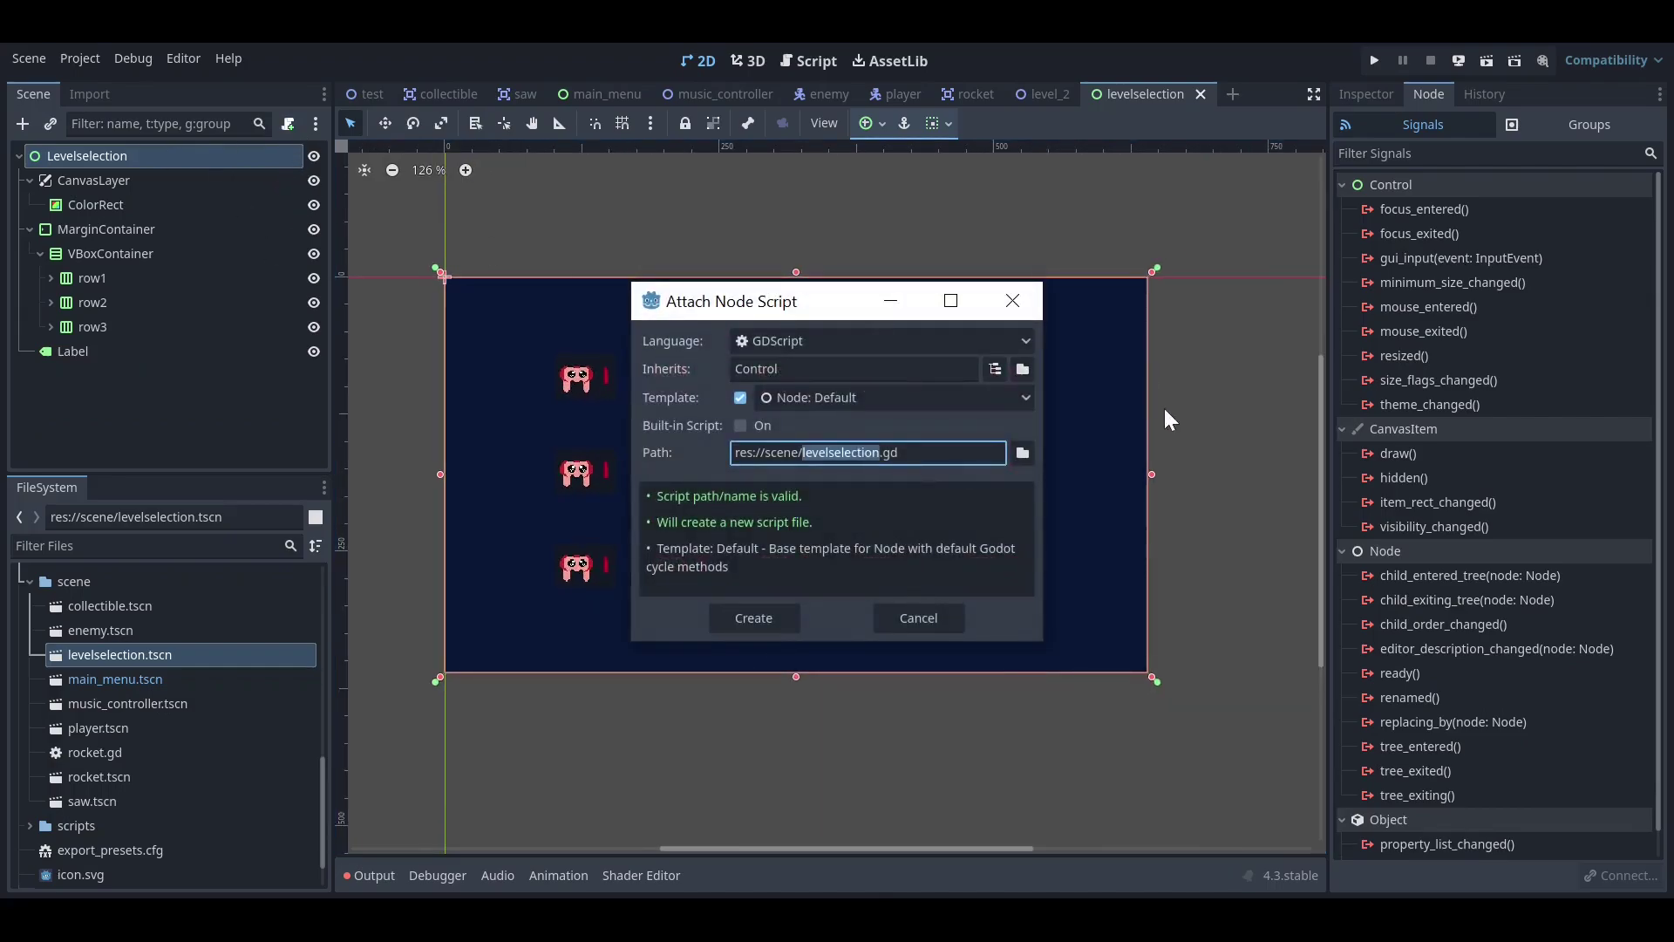
left_click(1020, 453)
left_click(441, 195)
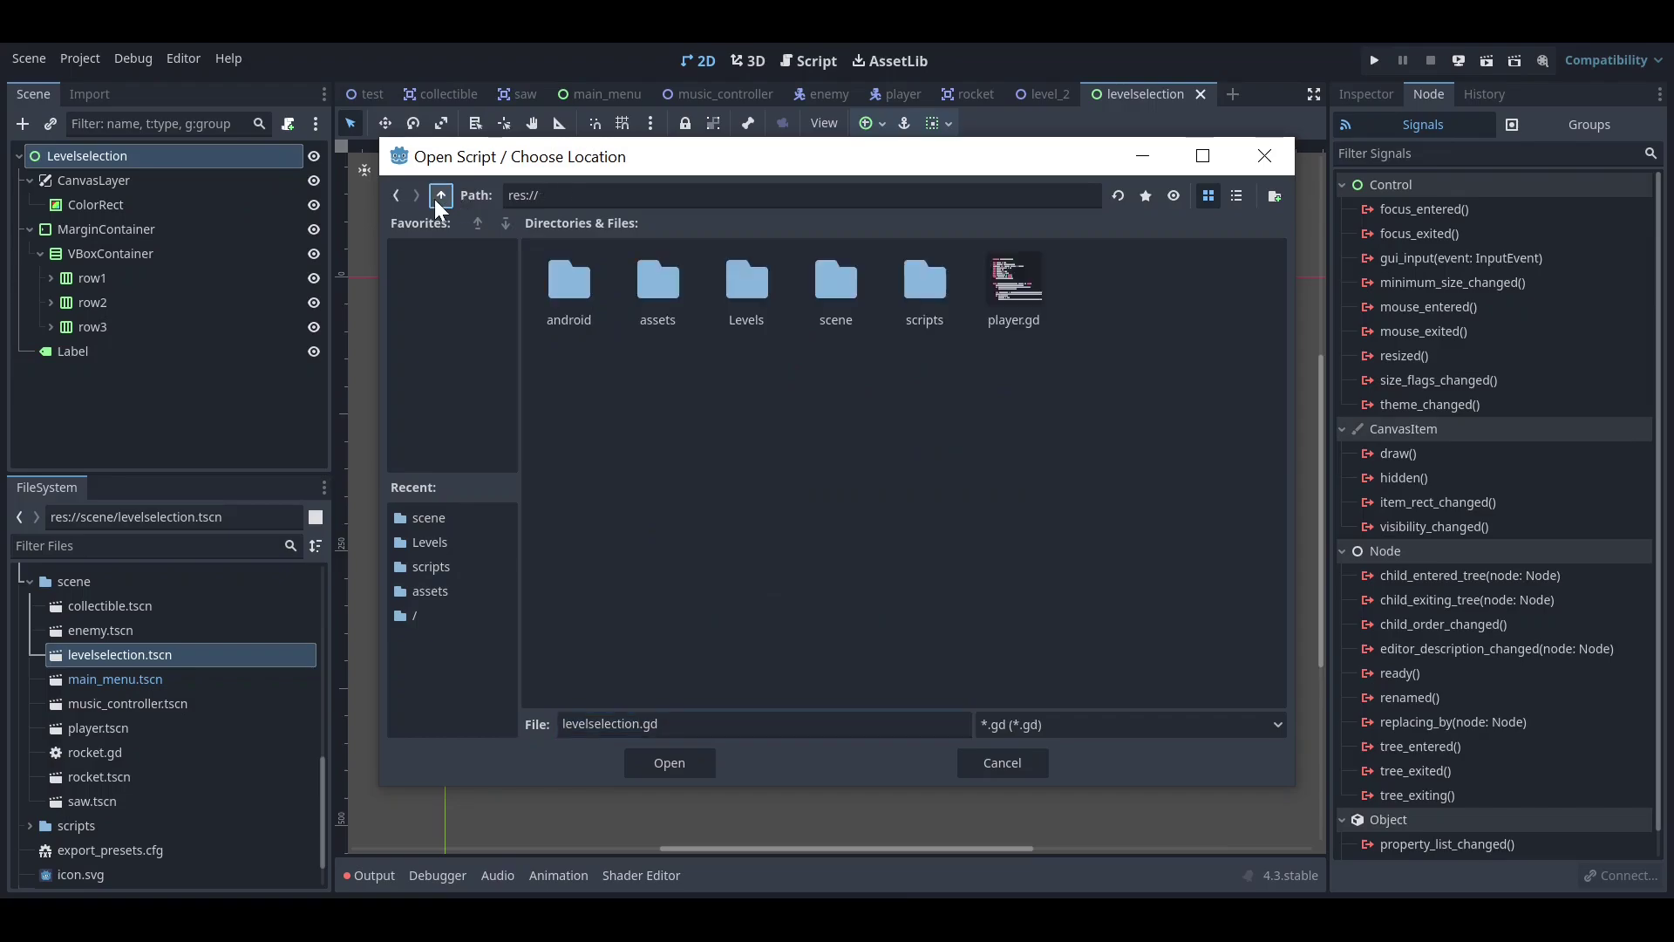
double_click(670, 307)
left_click(441, 195)
double_click(910, 300)
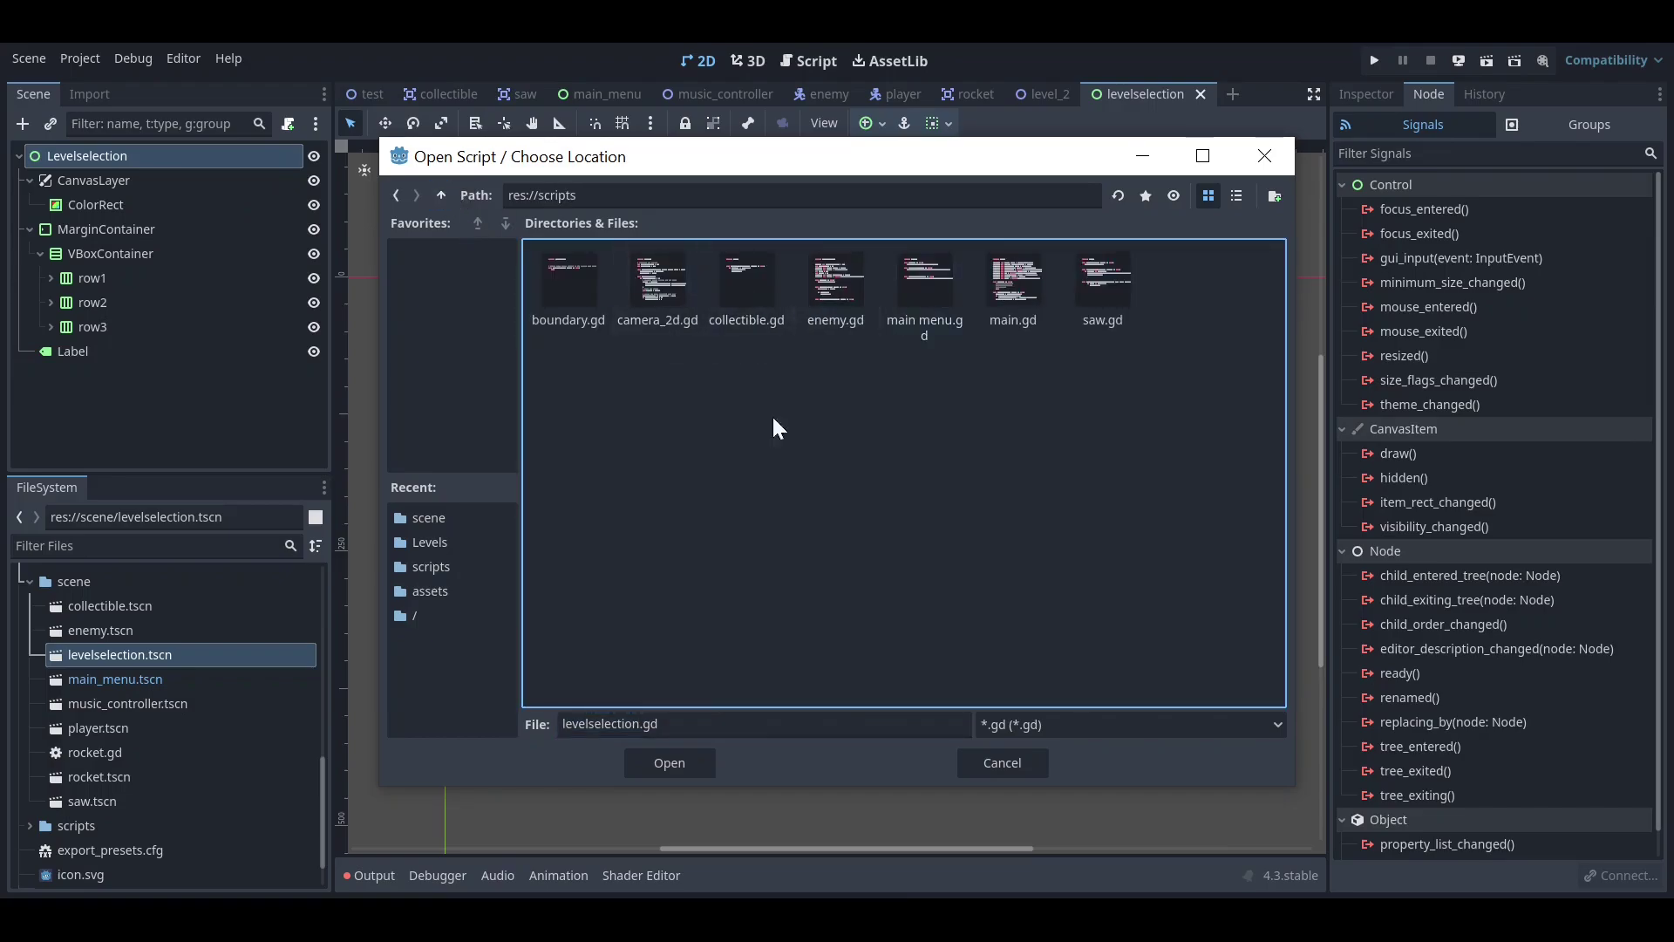
left_click(669, 764)
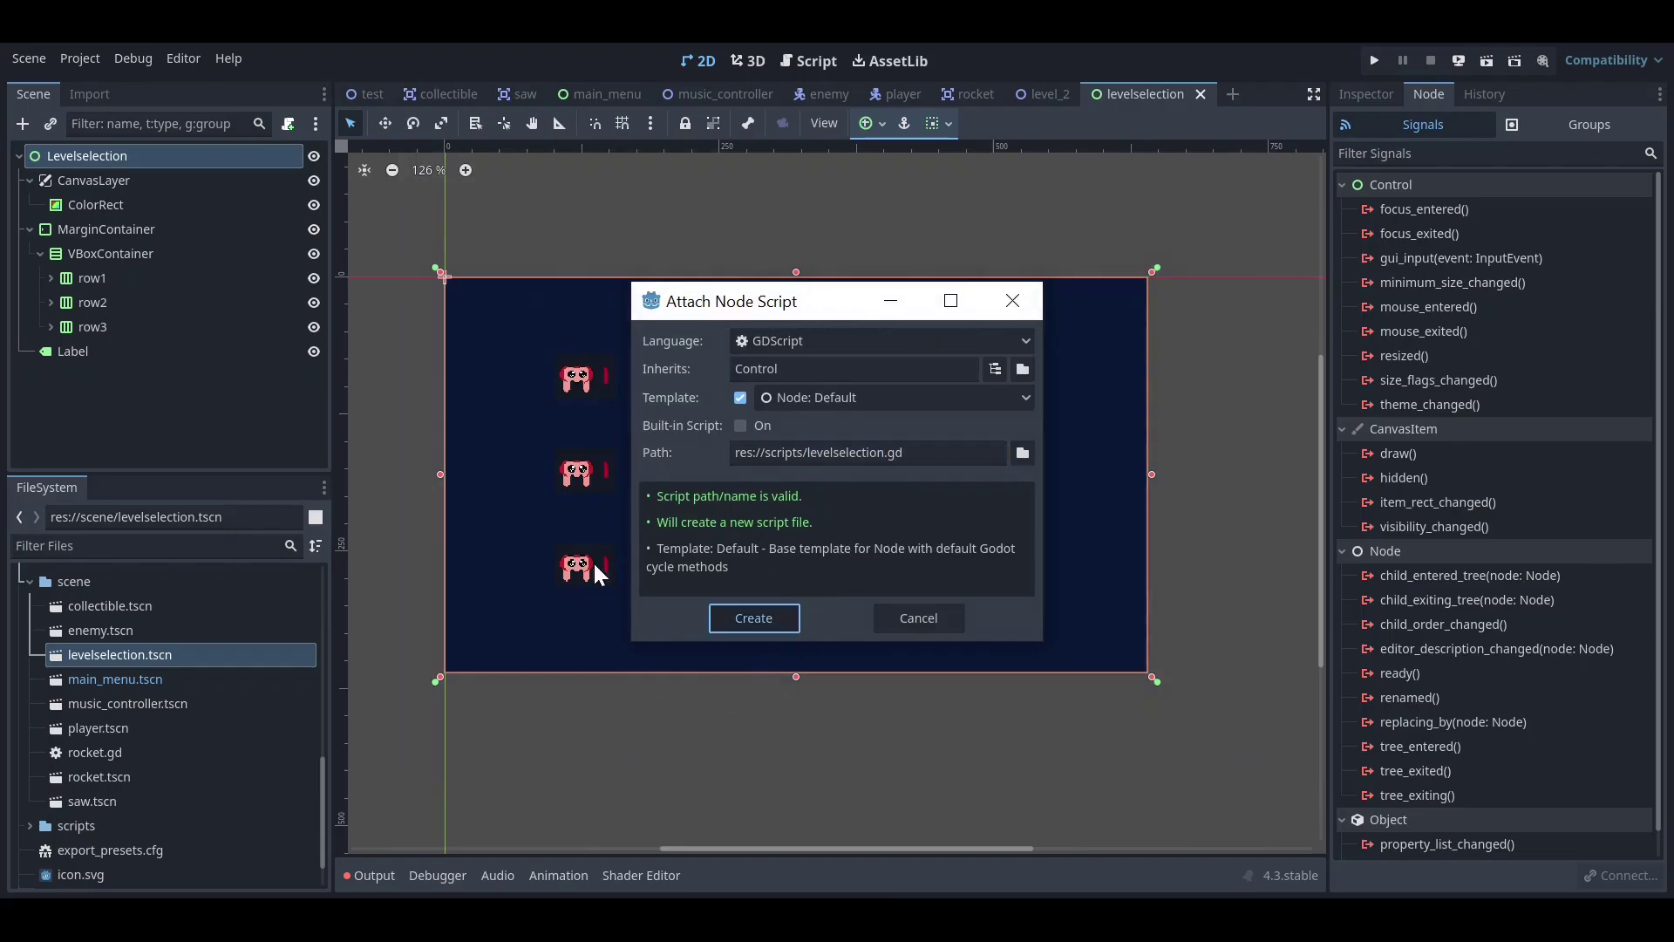
key("Return")
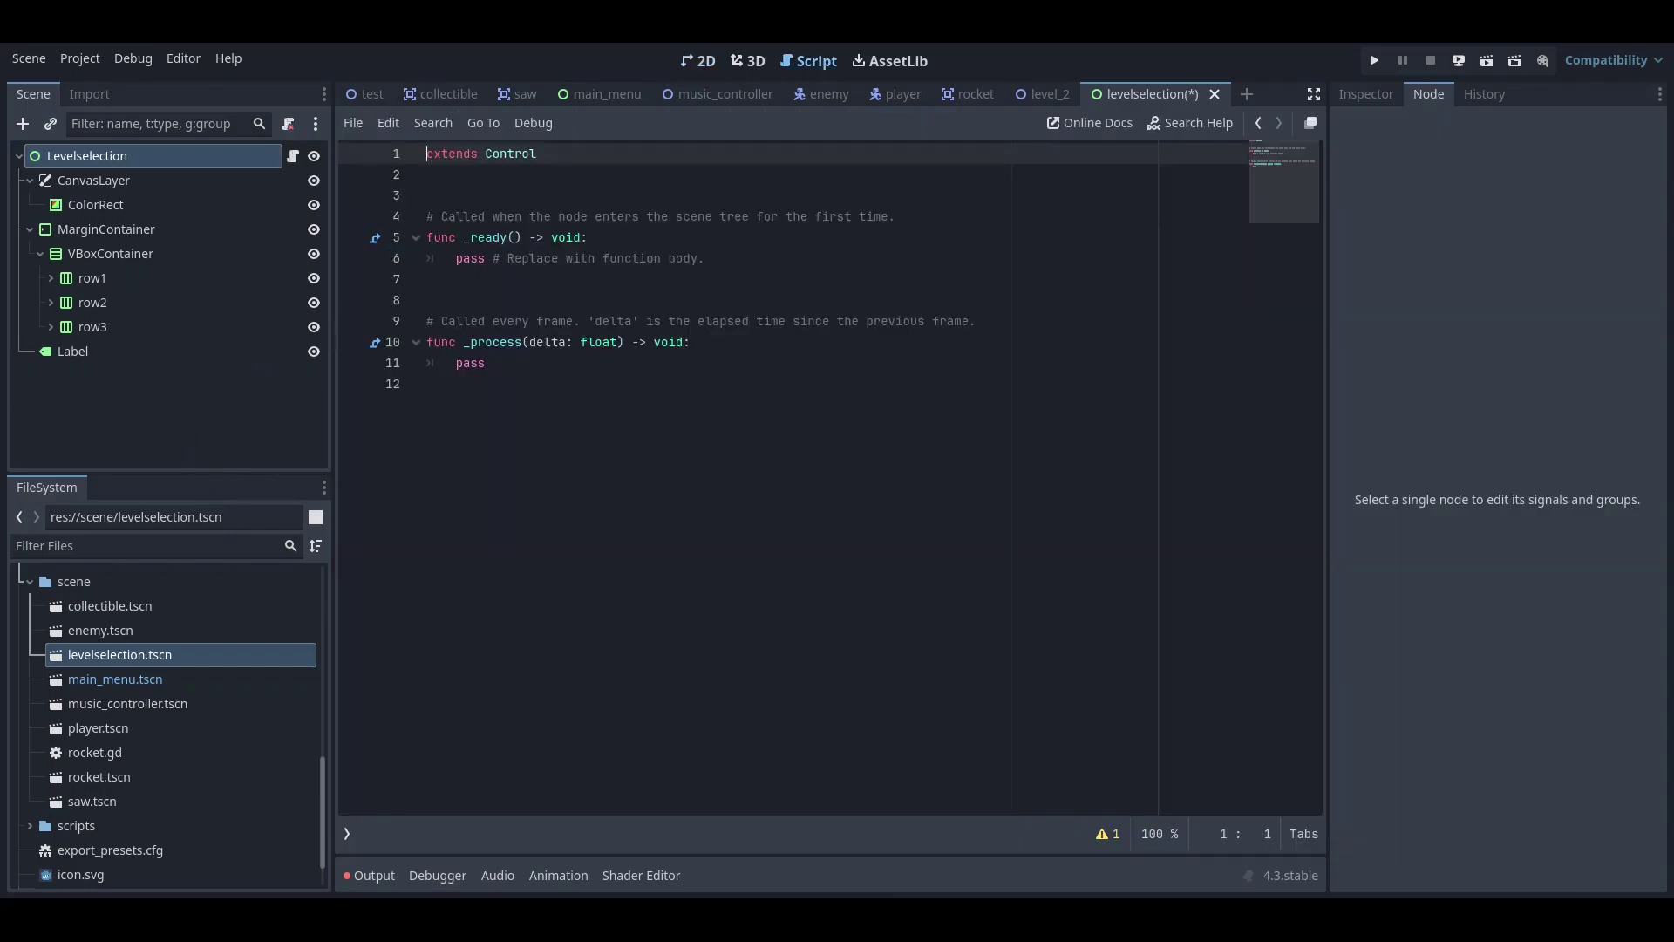
- Connect the Level1 button's pressed() signal to _on_level_1_pressed
left_click(51, 278)
left_click(110, 302)
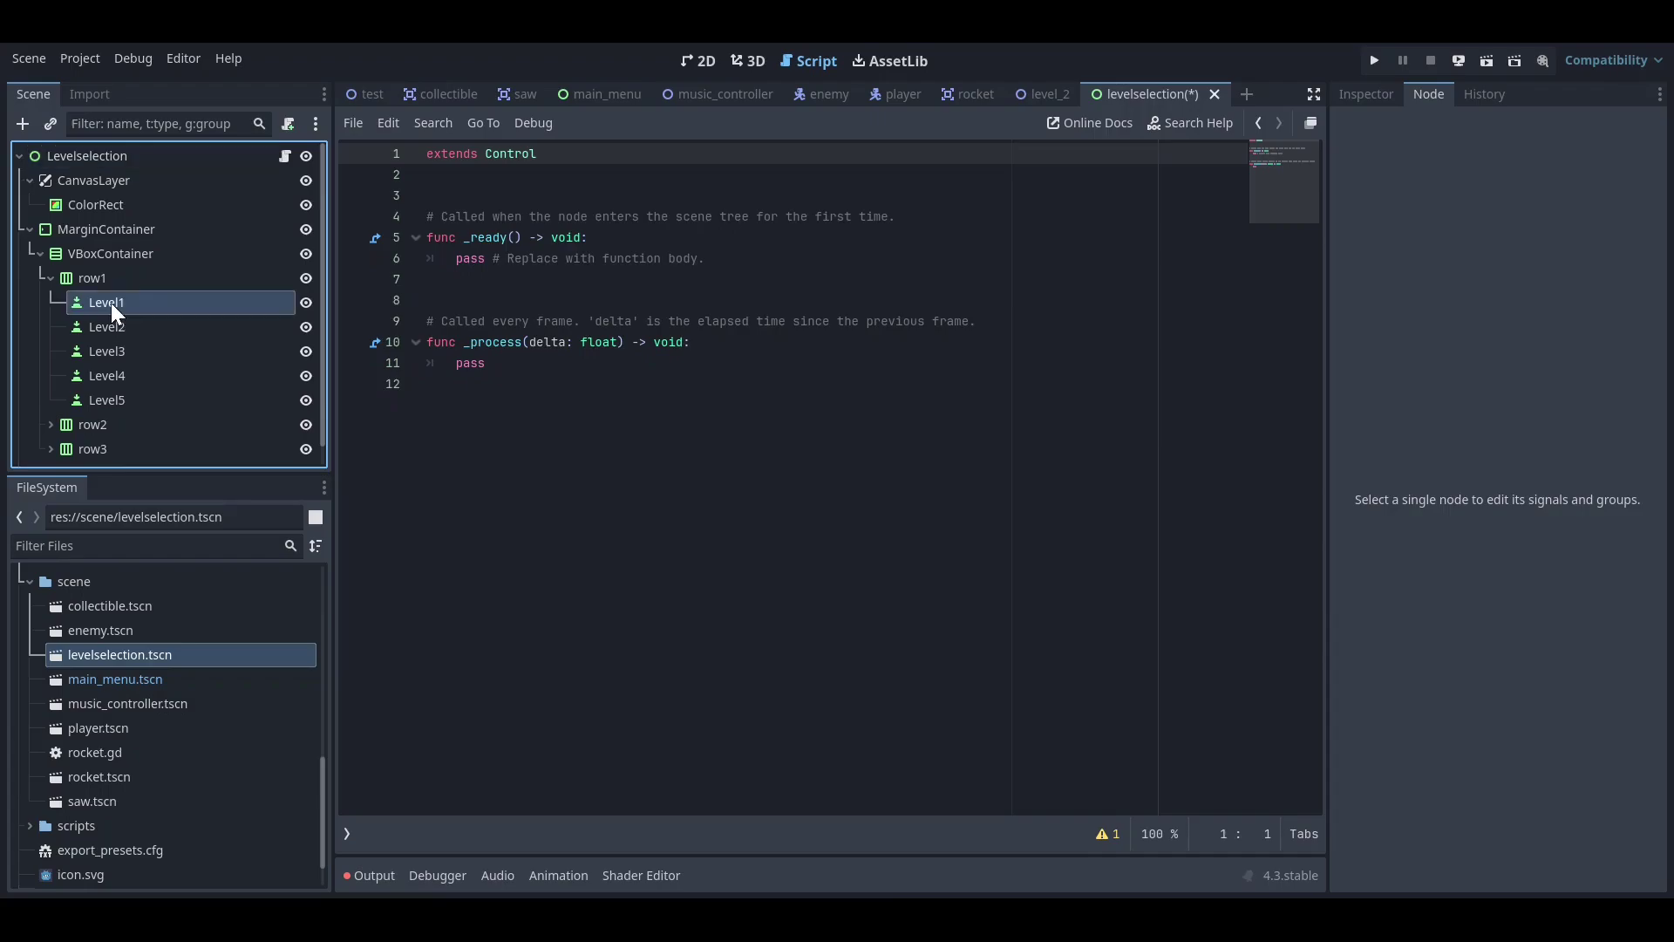
left_click(698, 61)
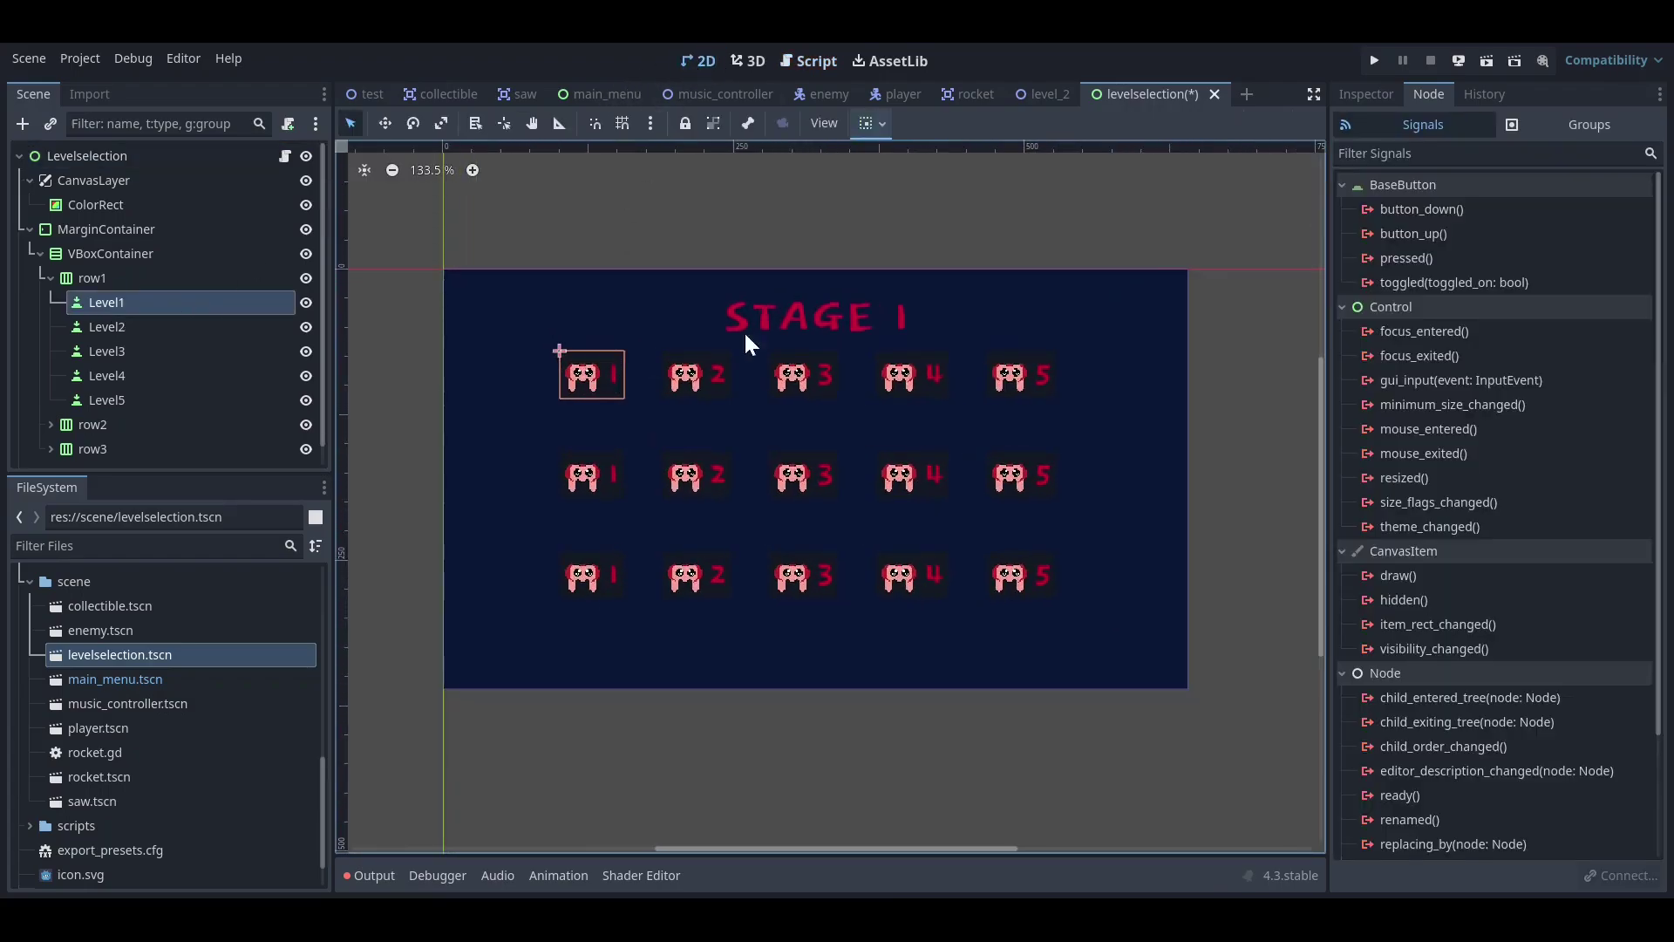
left_click(1366, 94)
left_click(1429, 94)
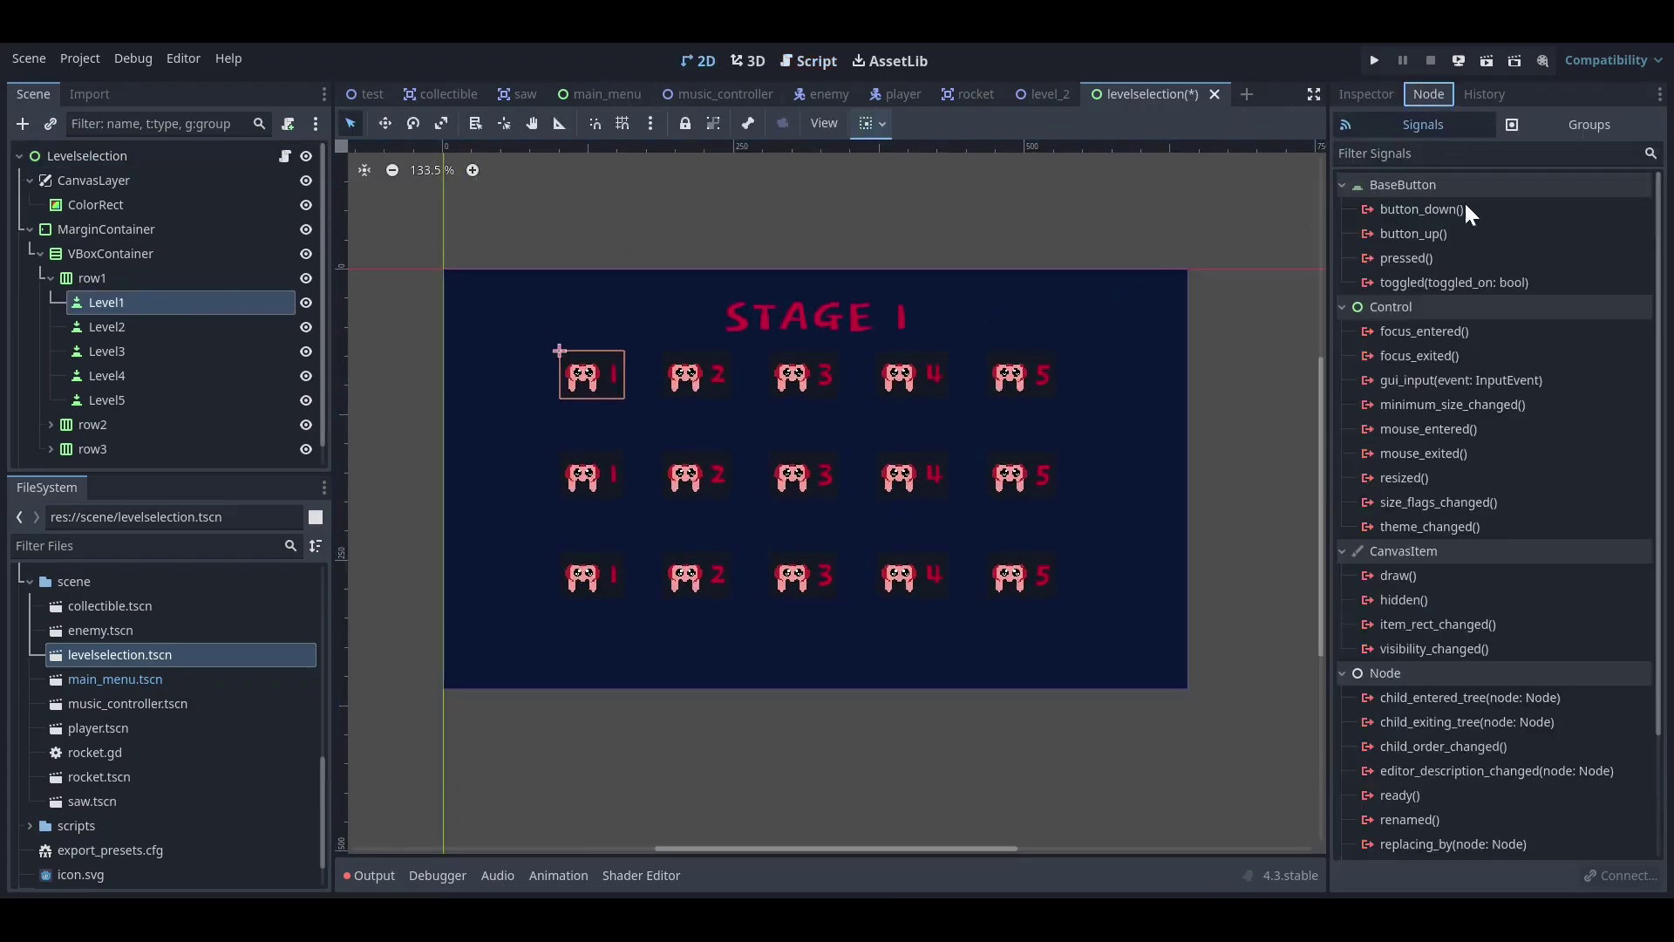
double_click(1432, 255)
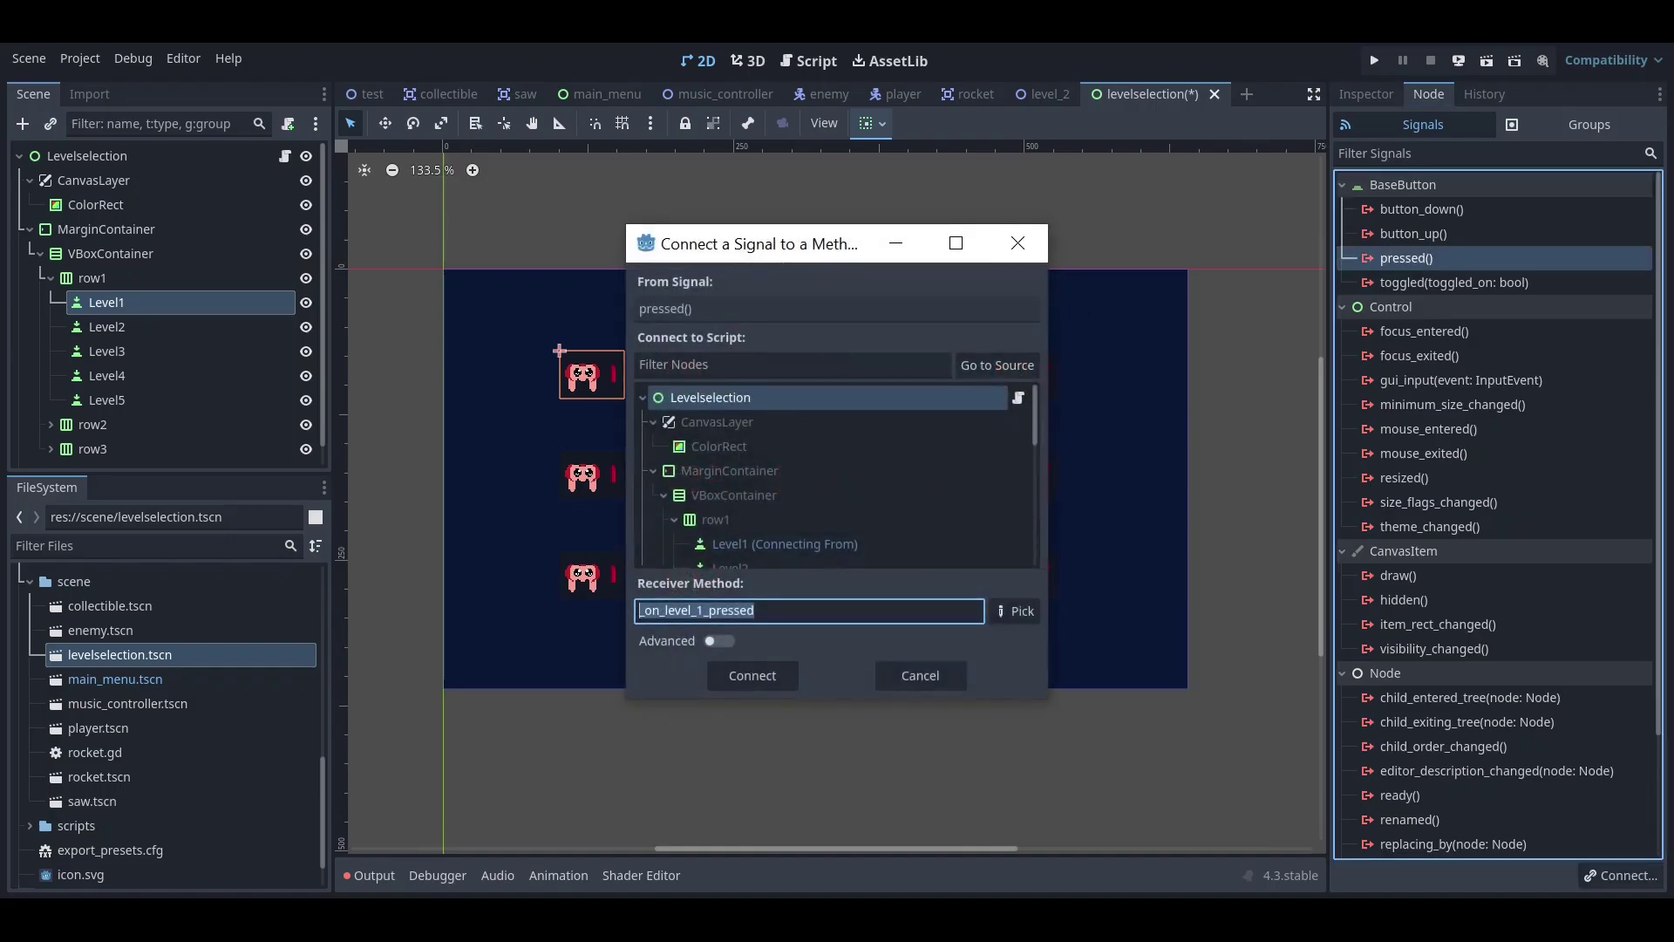
left_click(747, 679)
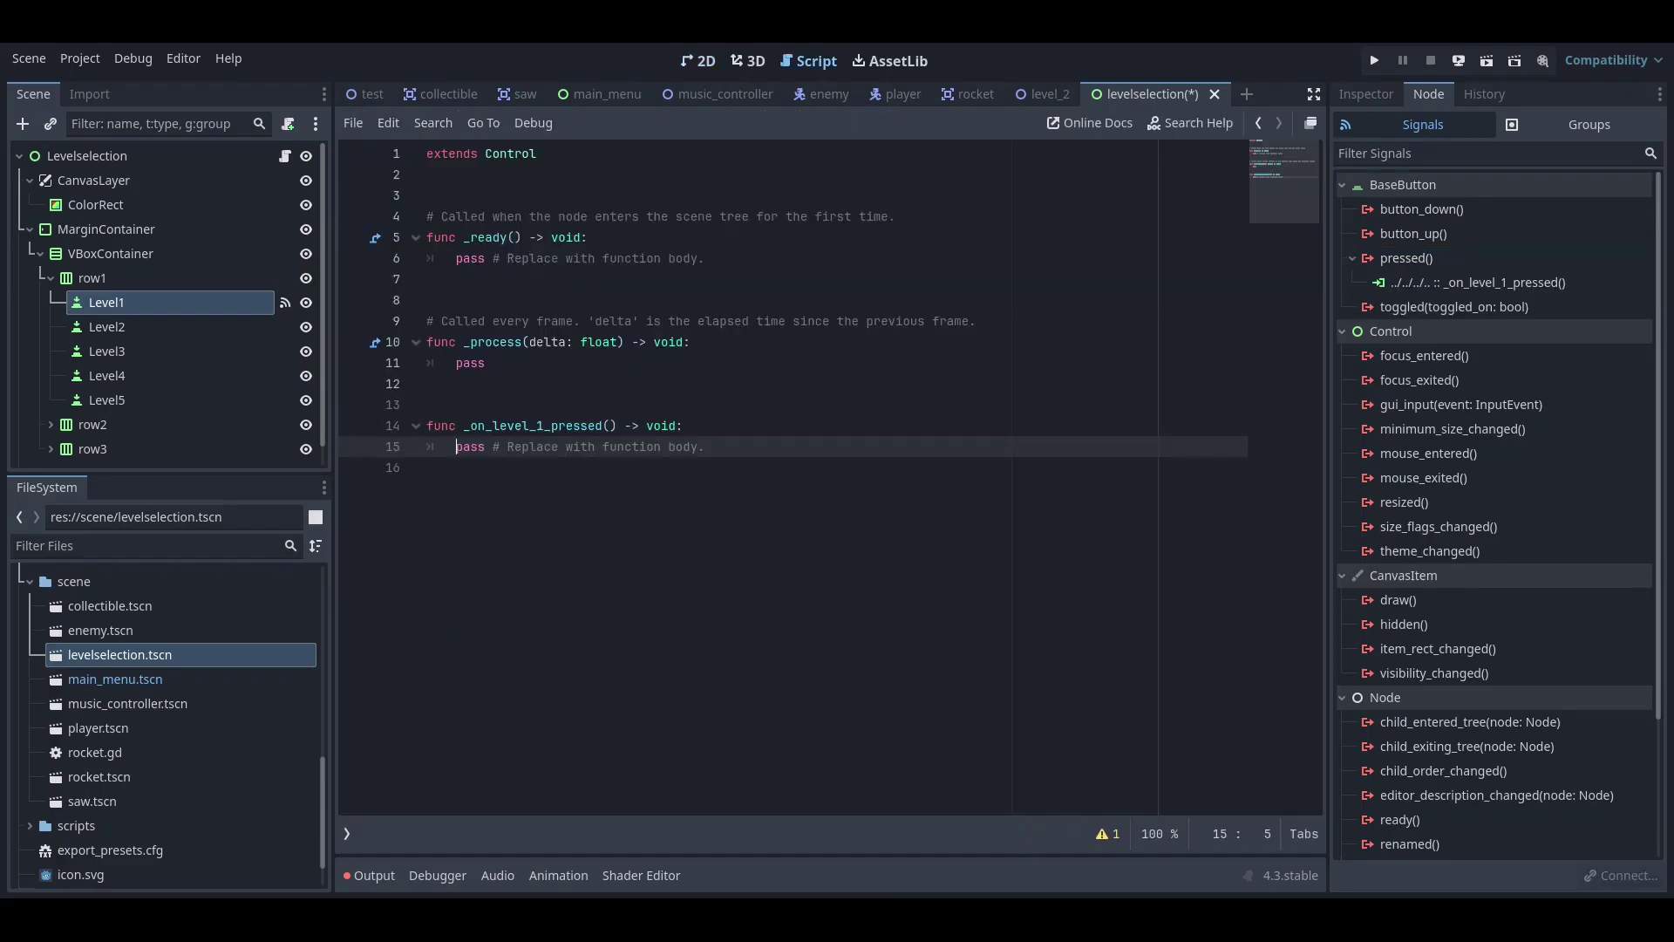
- Make _on_level_1_pressed switch to res://test.tscn, comment it '#1st level', and save
key("shift+End")
type("get_tree().change_scene_to_file(\"res://test.tscn\")")
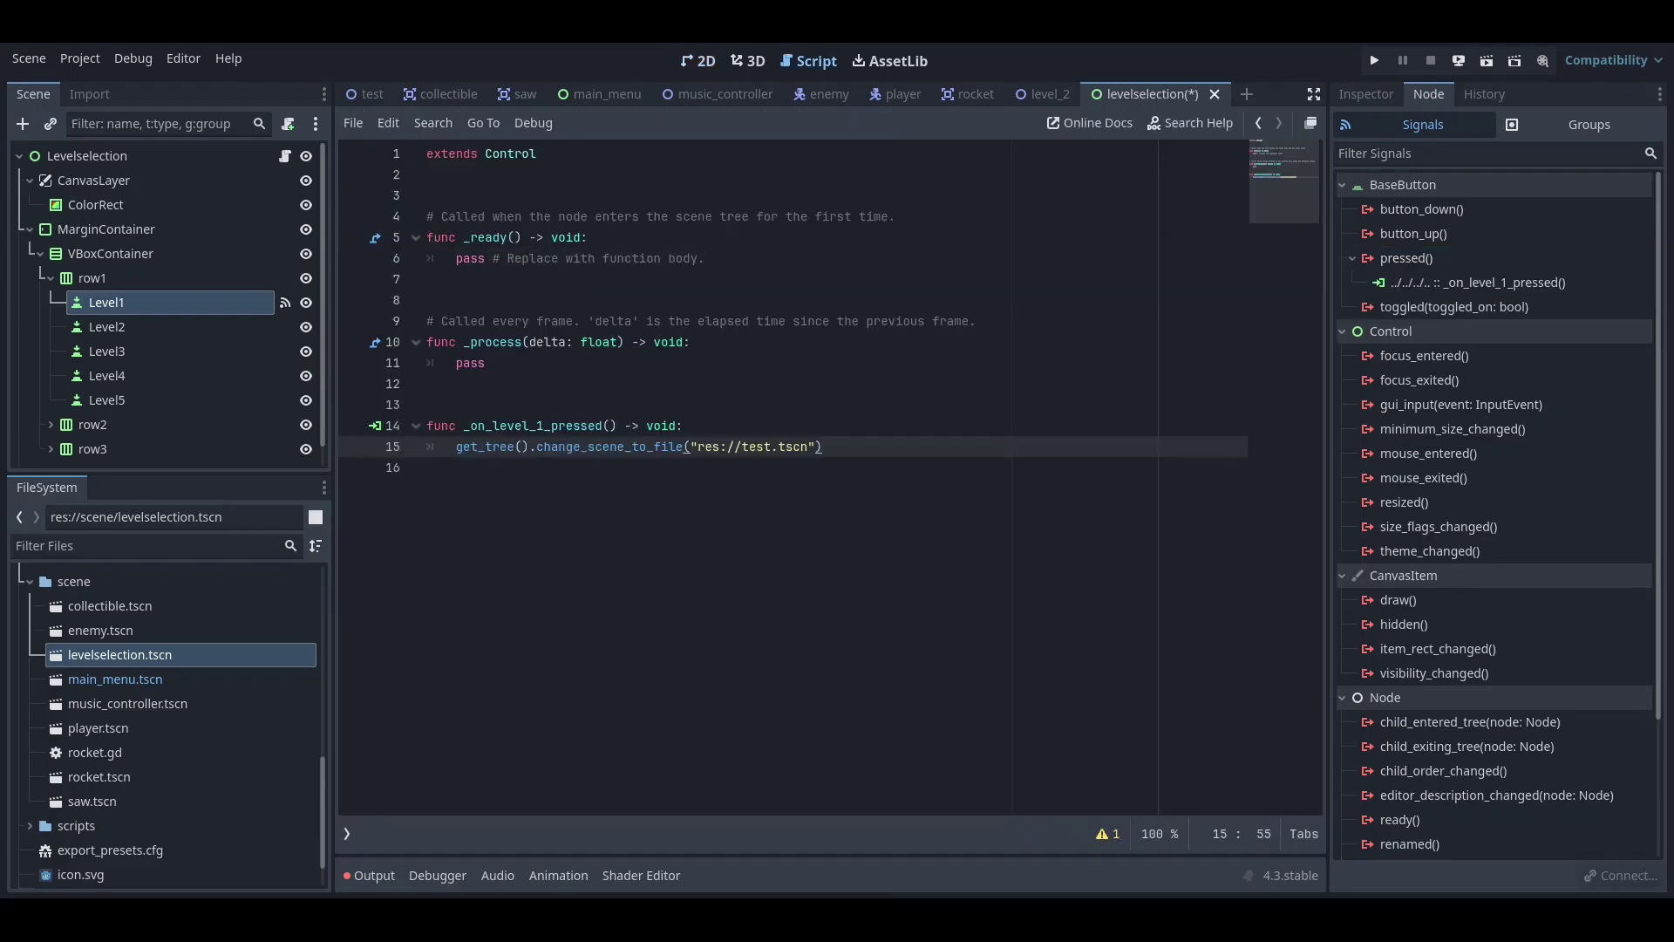
key("End")
key("ctrl+s")
- Connect the Level2 button's pressed() signal to _on_level_2_pressed
left_click(698, 60)
scroll(731, 317, "up", 1)
left_click(118, 329)
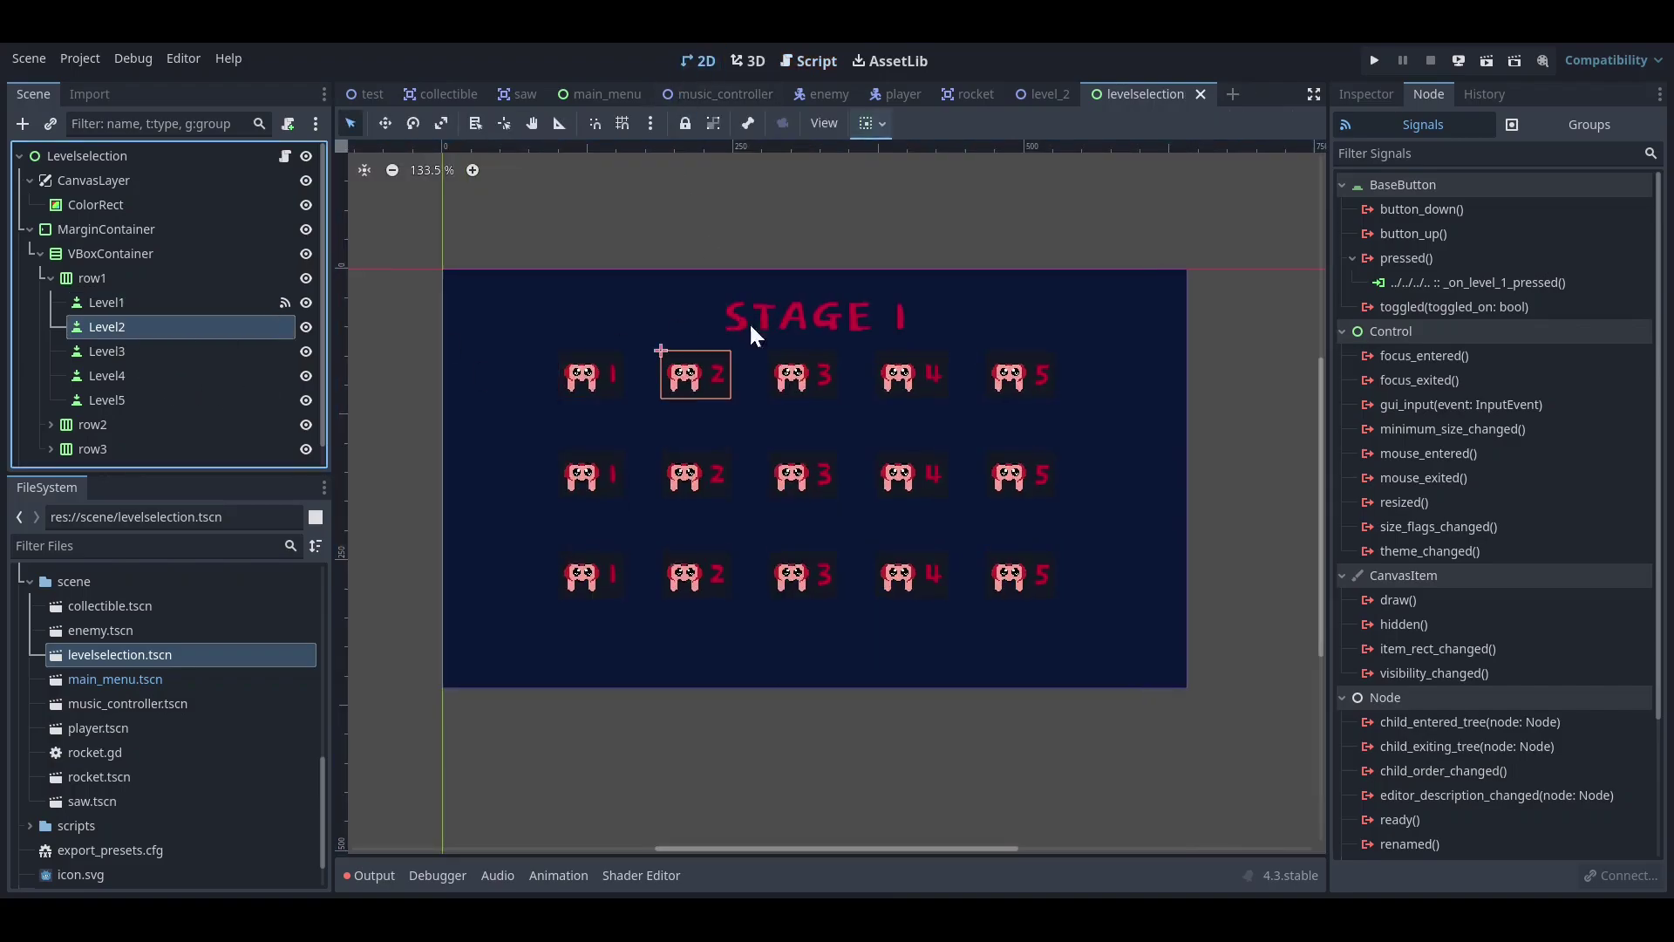
double_click(1406, 258)
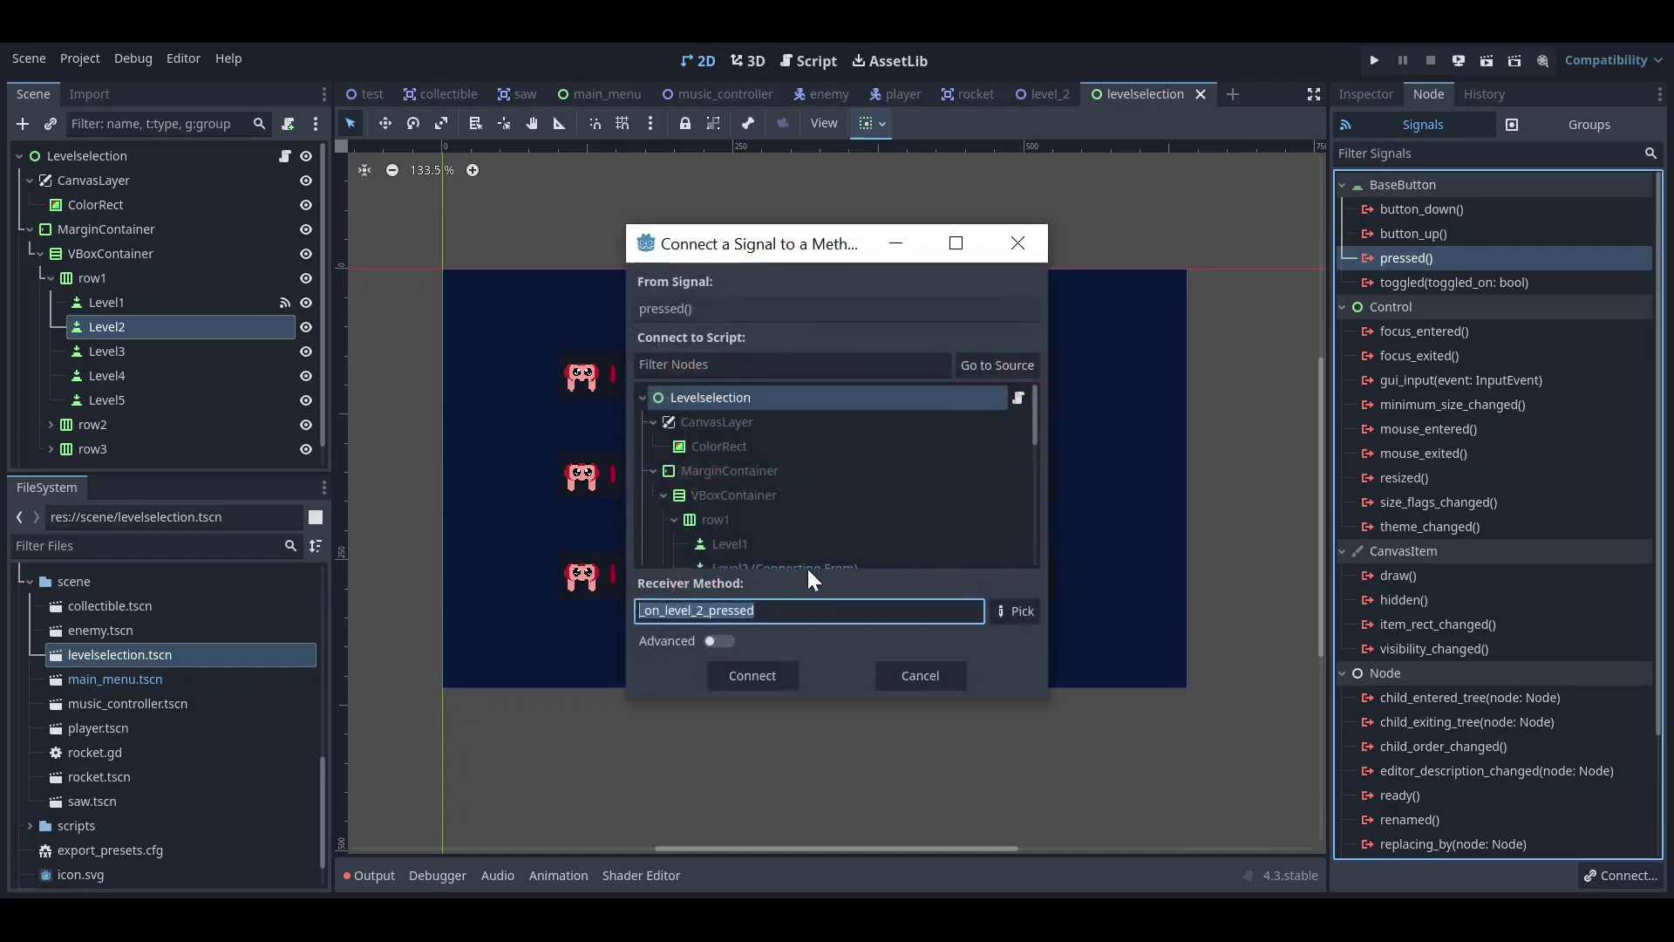
left_click(782, 669)
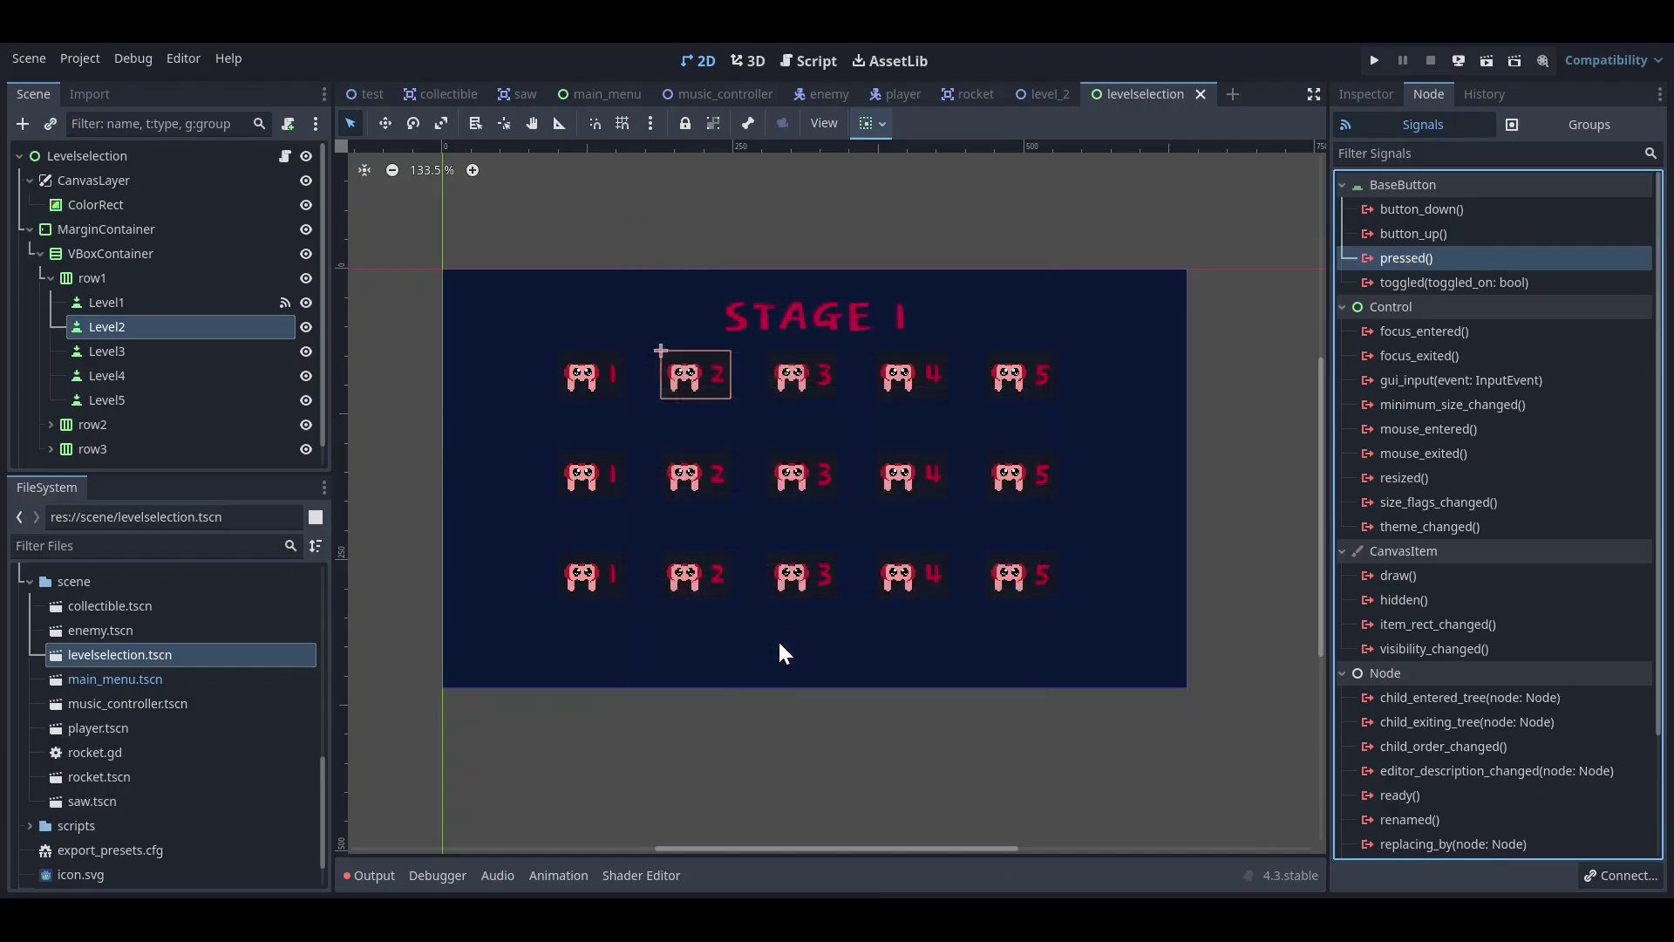
- Paste the scene-change call into the _on_level_2_pressed body
key("shift+End")
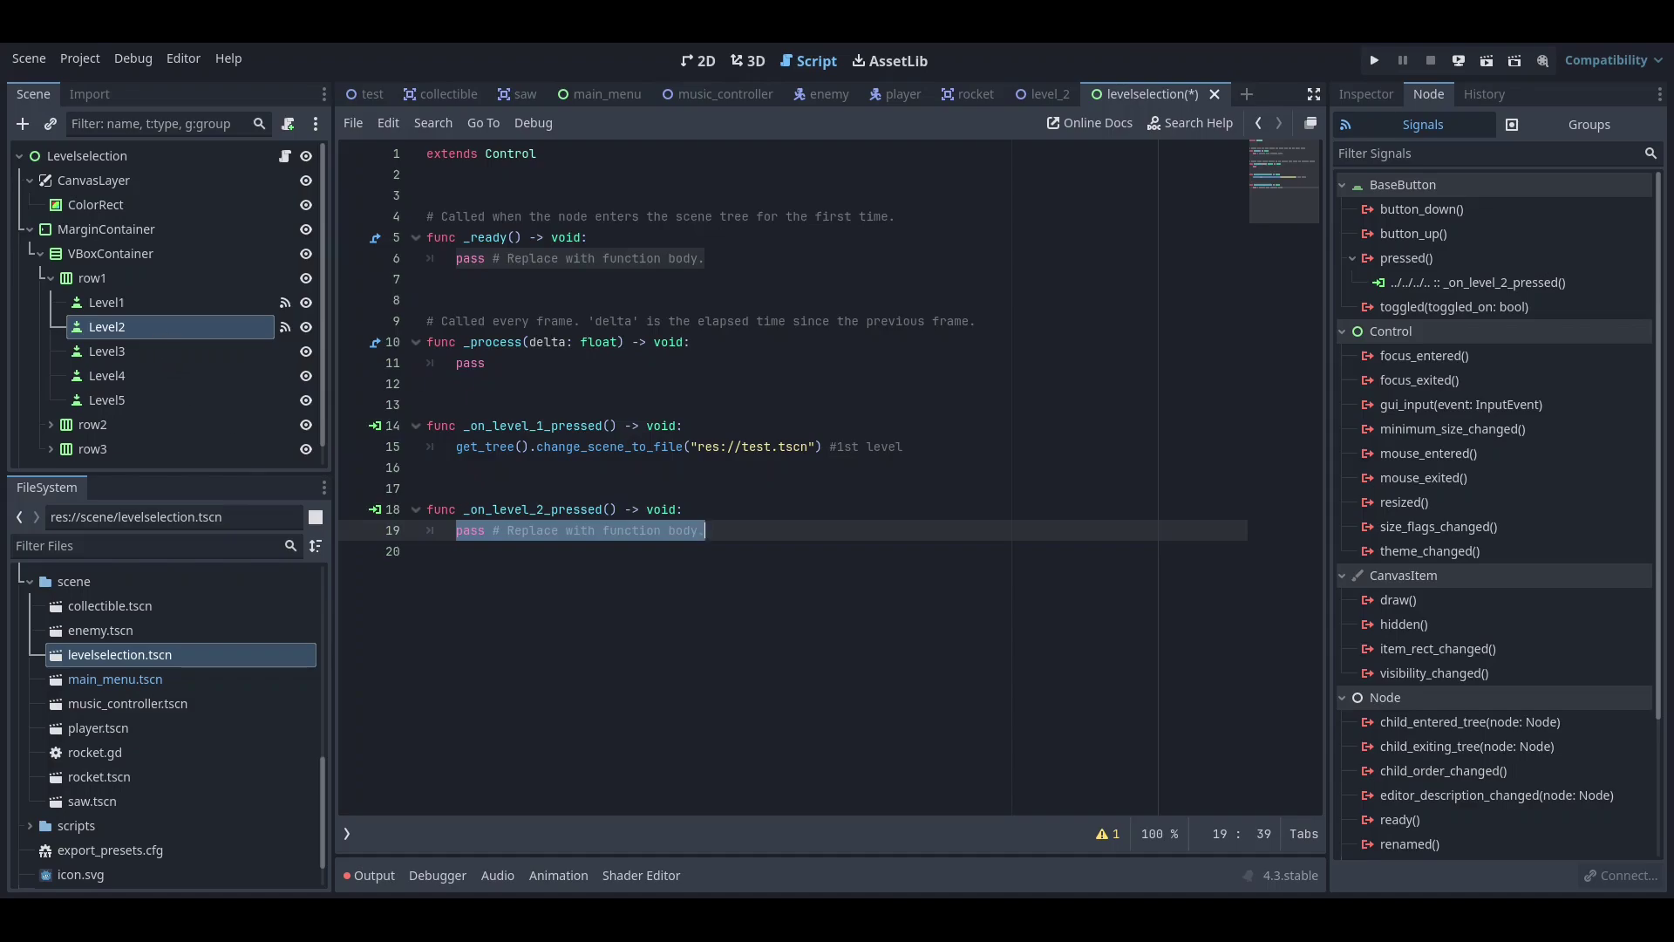
type("get_tree().change_scene_to_file(\"res://test.tscn\")")
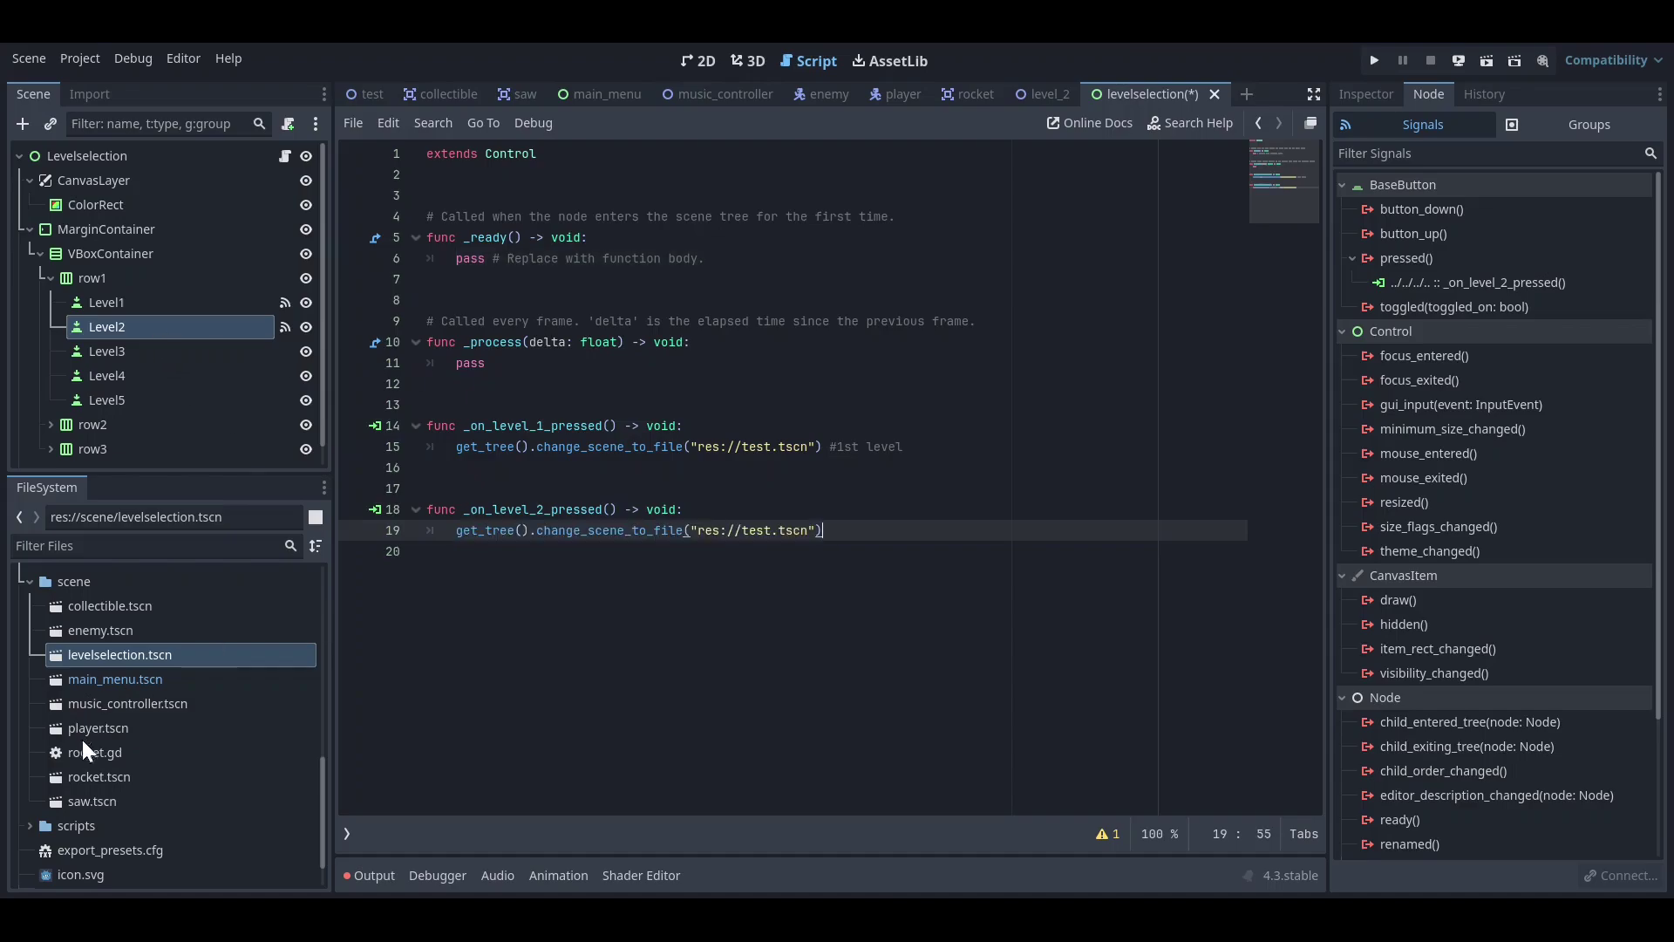
scroll(111, 792, "down", 2)
scroll(74, 779, "up", 3)
scroll(74, 767, "up", 2)
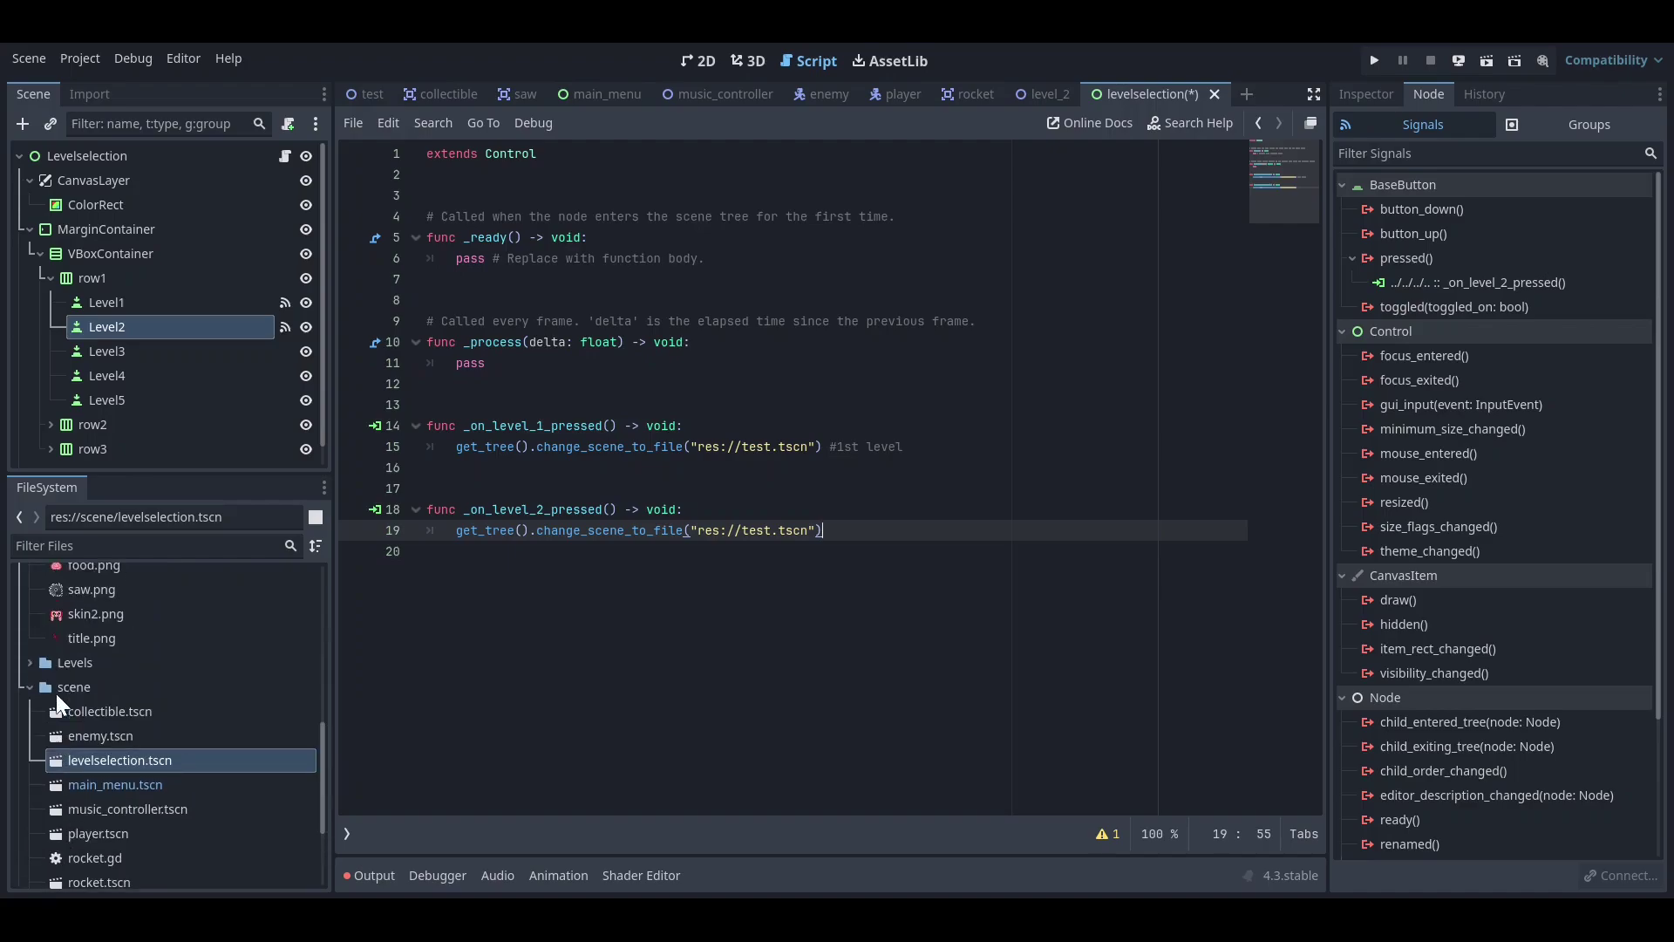
- Point the call at res://Levels/level_2.tscn and save the scene
left_click(30, 689)
left_click(30, 723)
scroll(120, 693, "down", 1)
left_click_drag(103, 724, 190, 741)
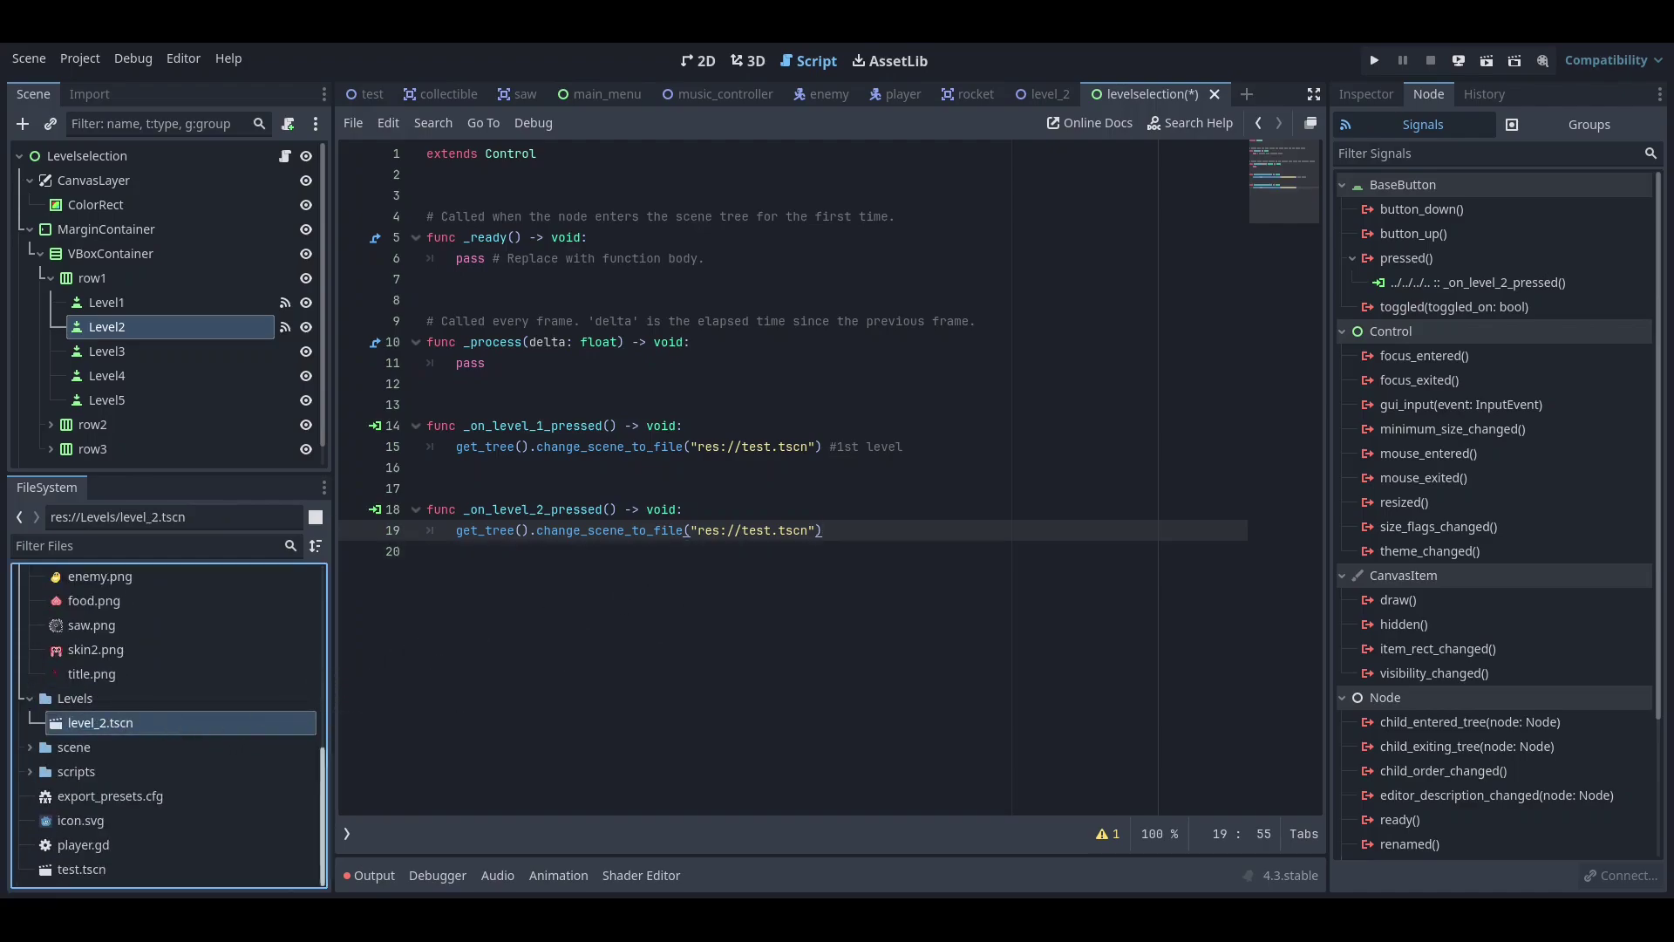
left_click_drag(817, 530, 759, 532)
left_click(148, 724)
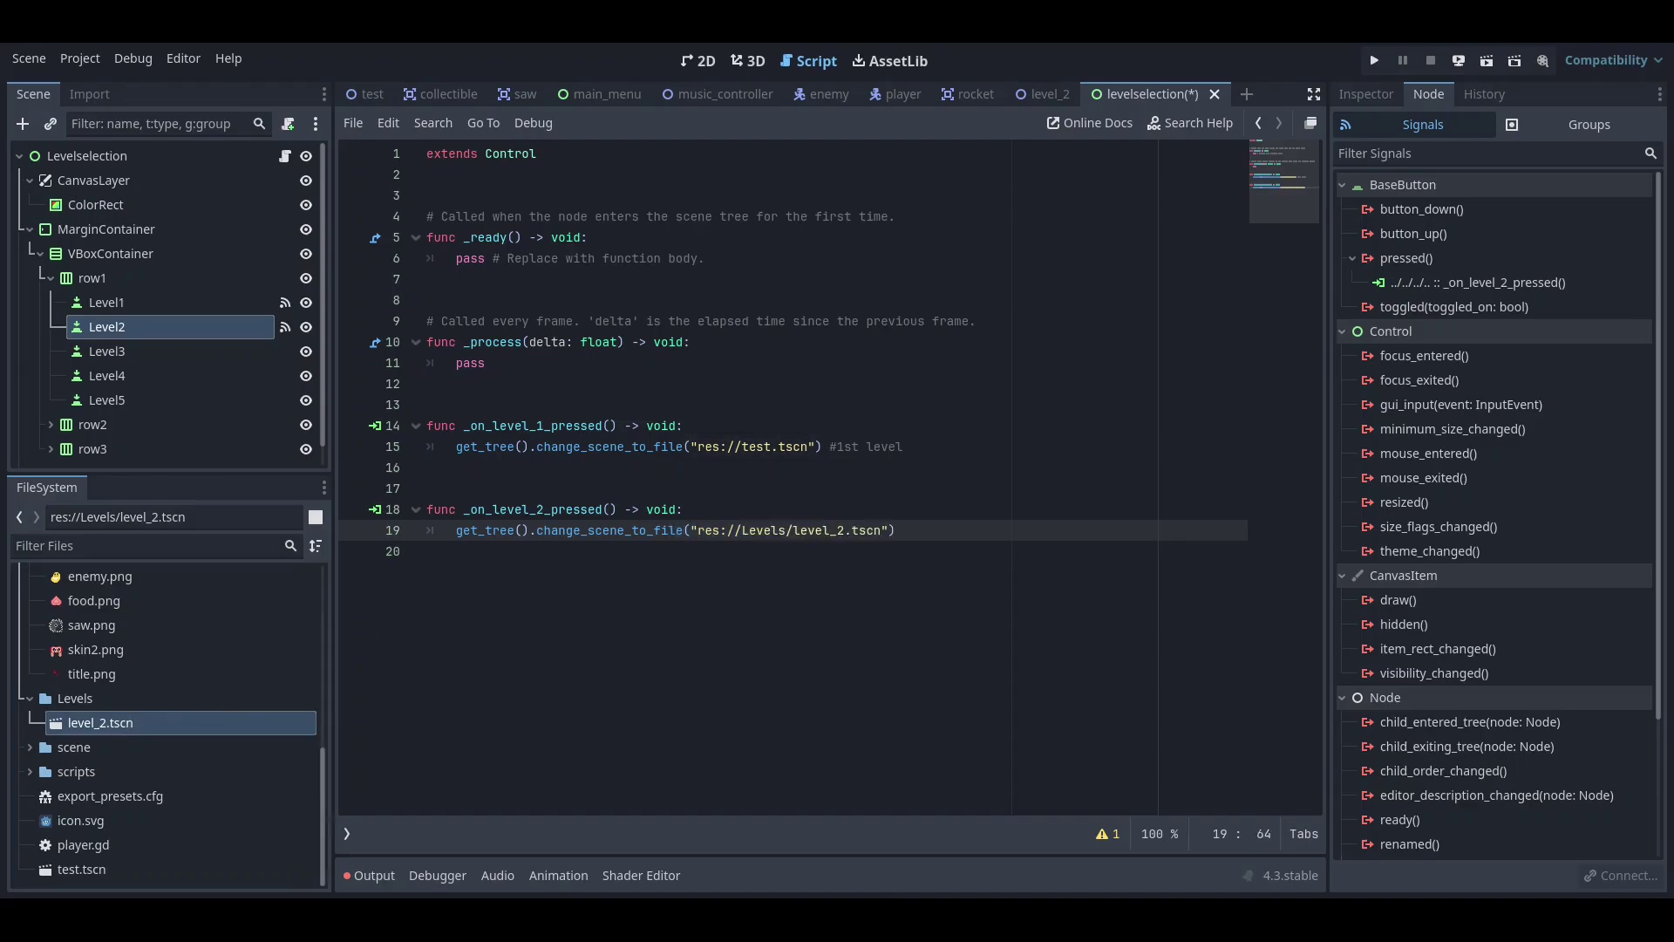
left_click(689, 510)
key("ctrl+s")
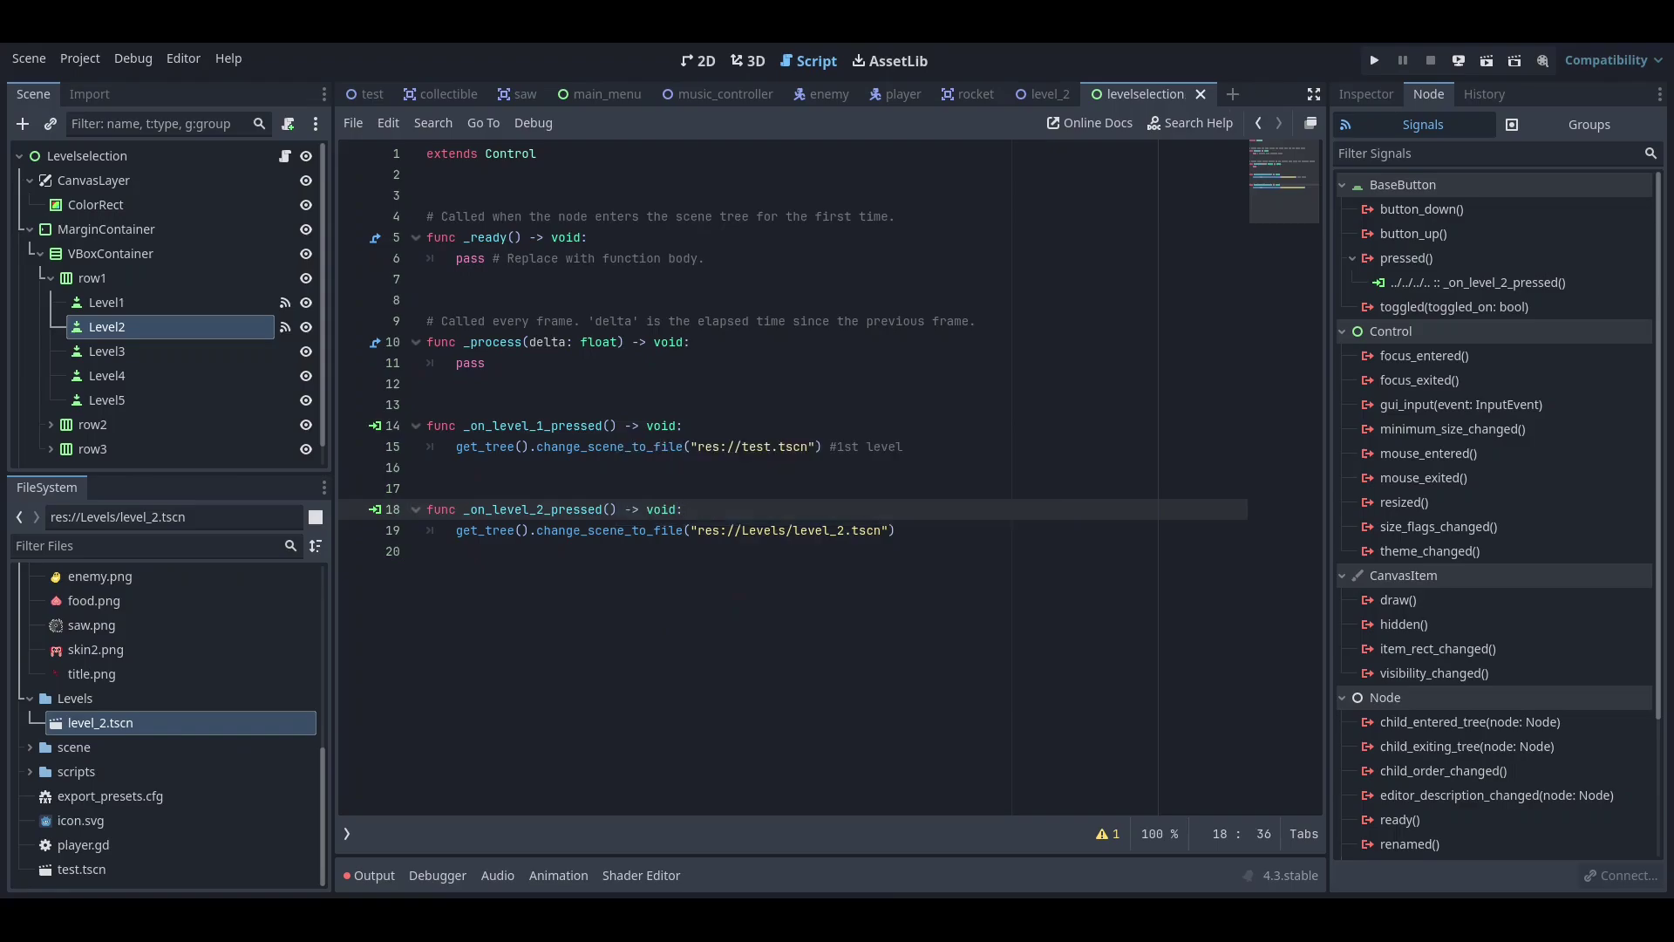
left_click(702, 61)
scroll(745, 328, "up", 1)
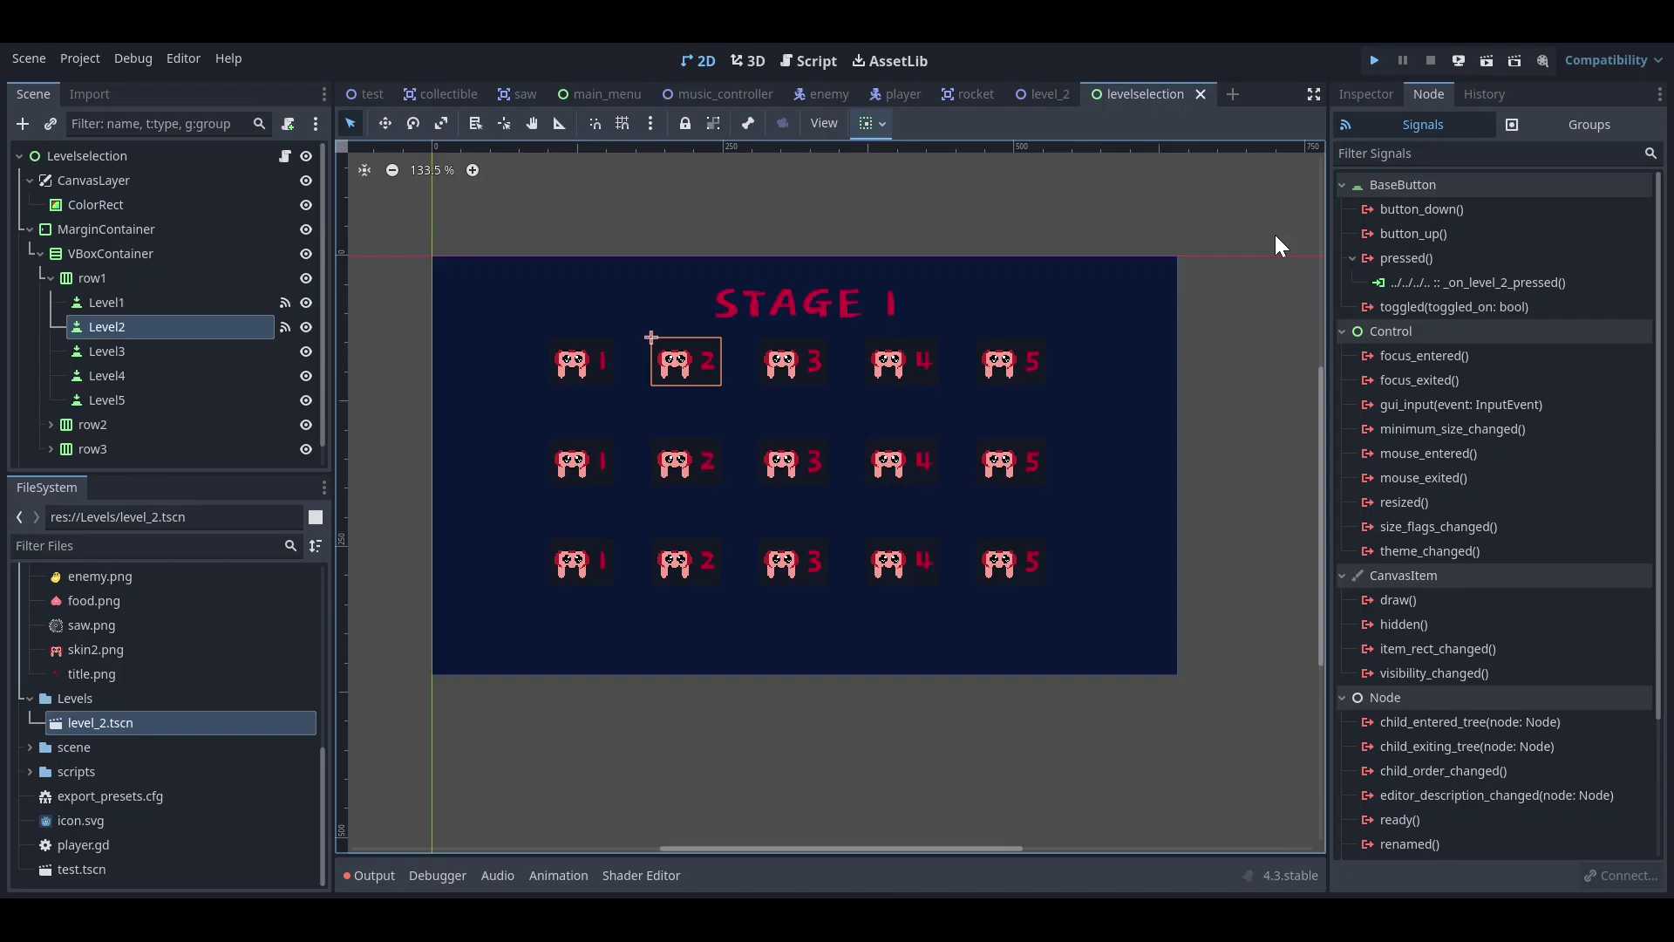
- Run the game, go through Levels to the STAGE 1 grid, and play level 2
key("F5")
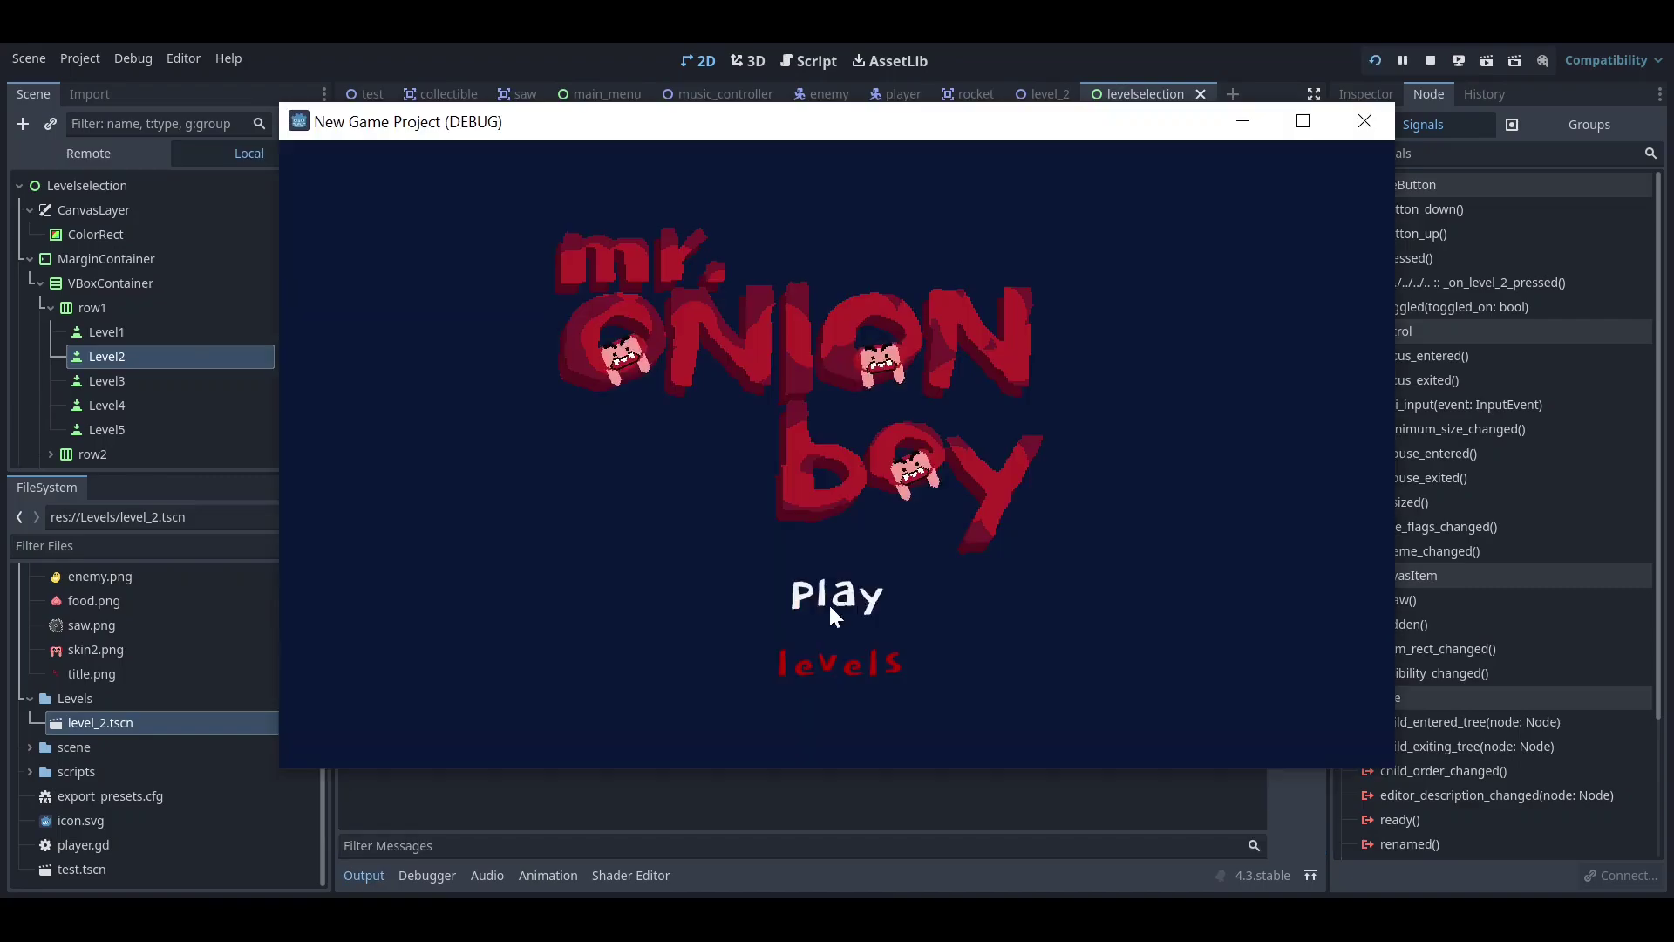
left_click(822, 665)
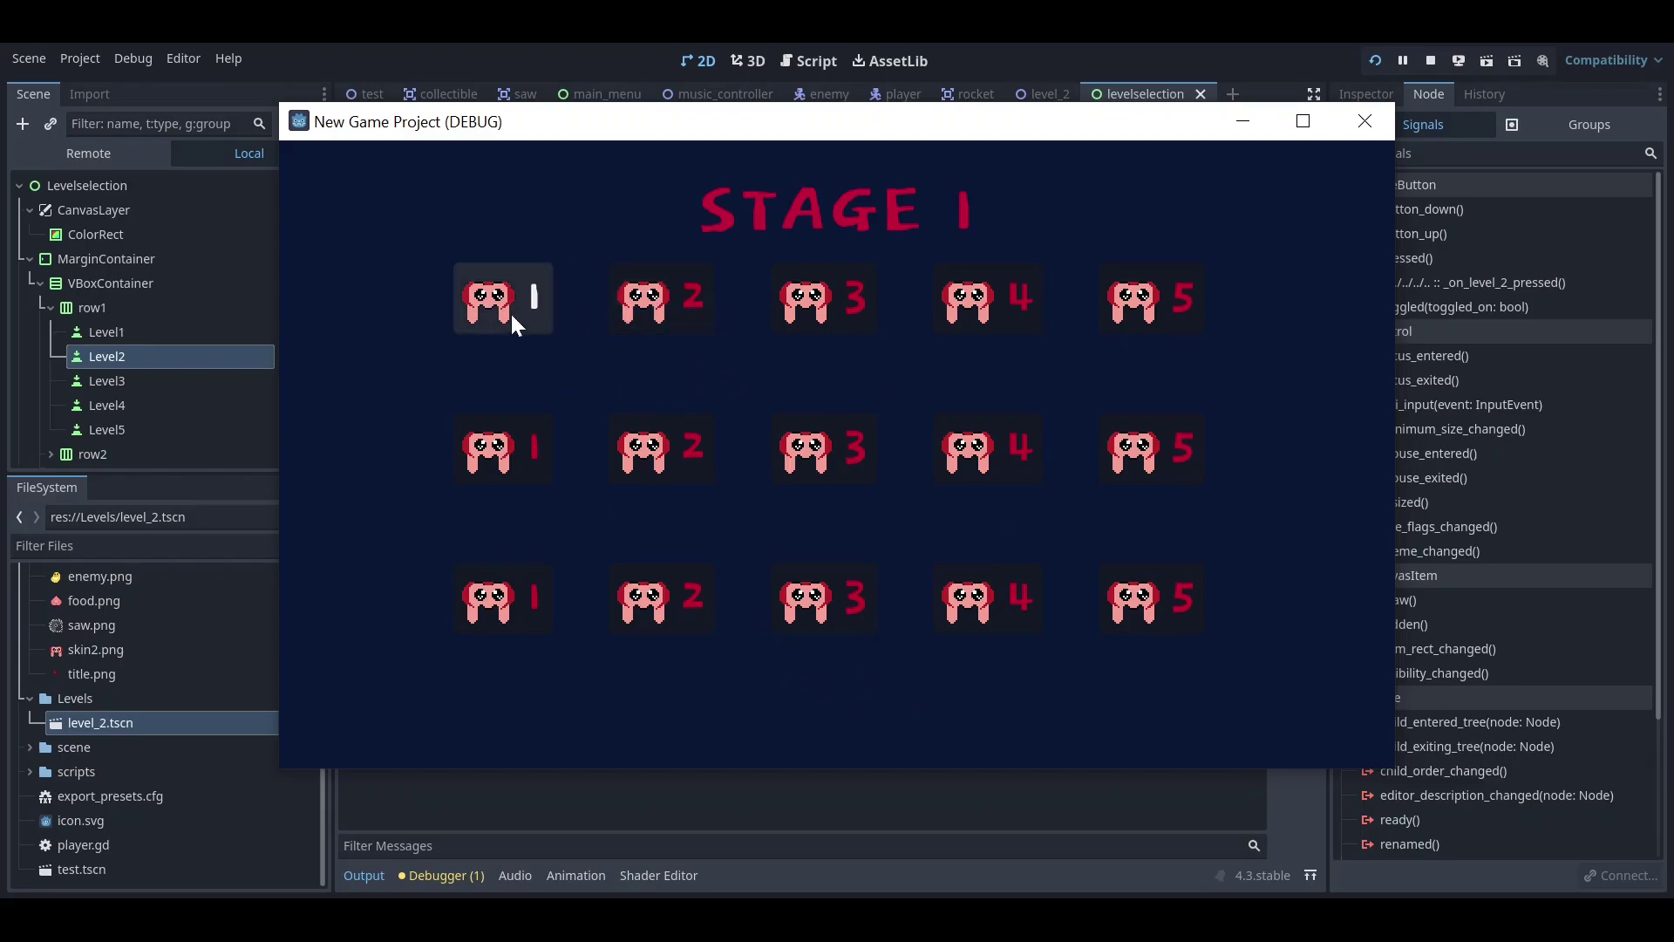
left_click(662, 296)
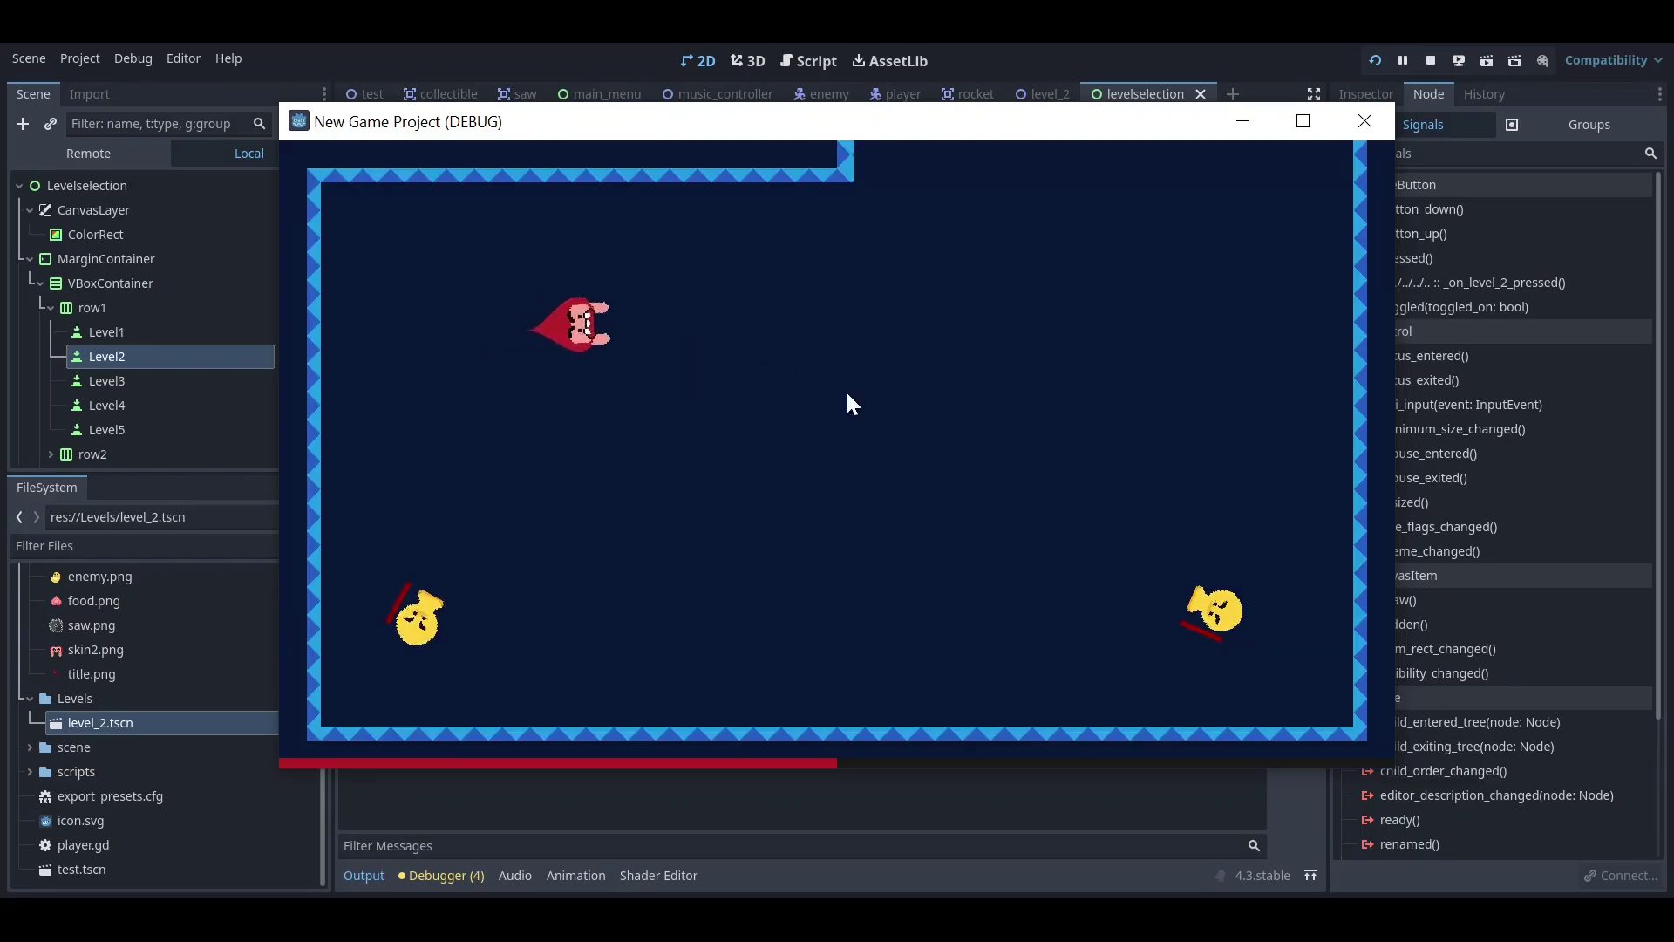
left_click(397, 669)
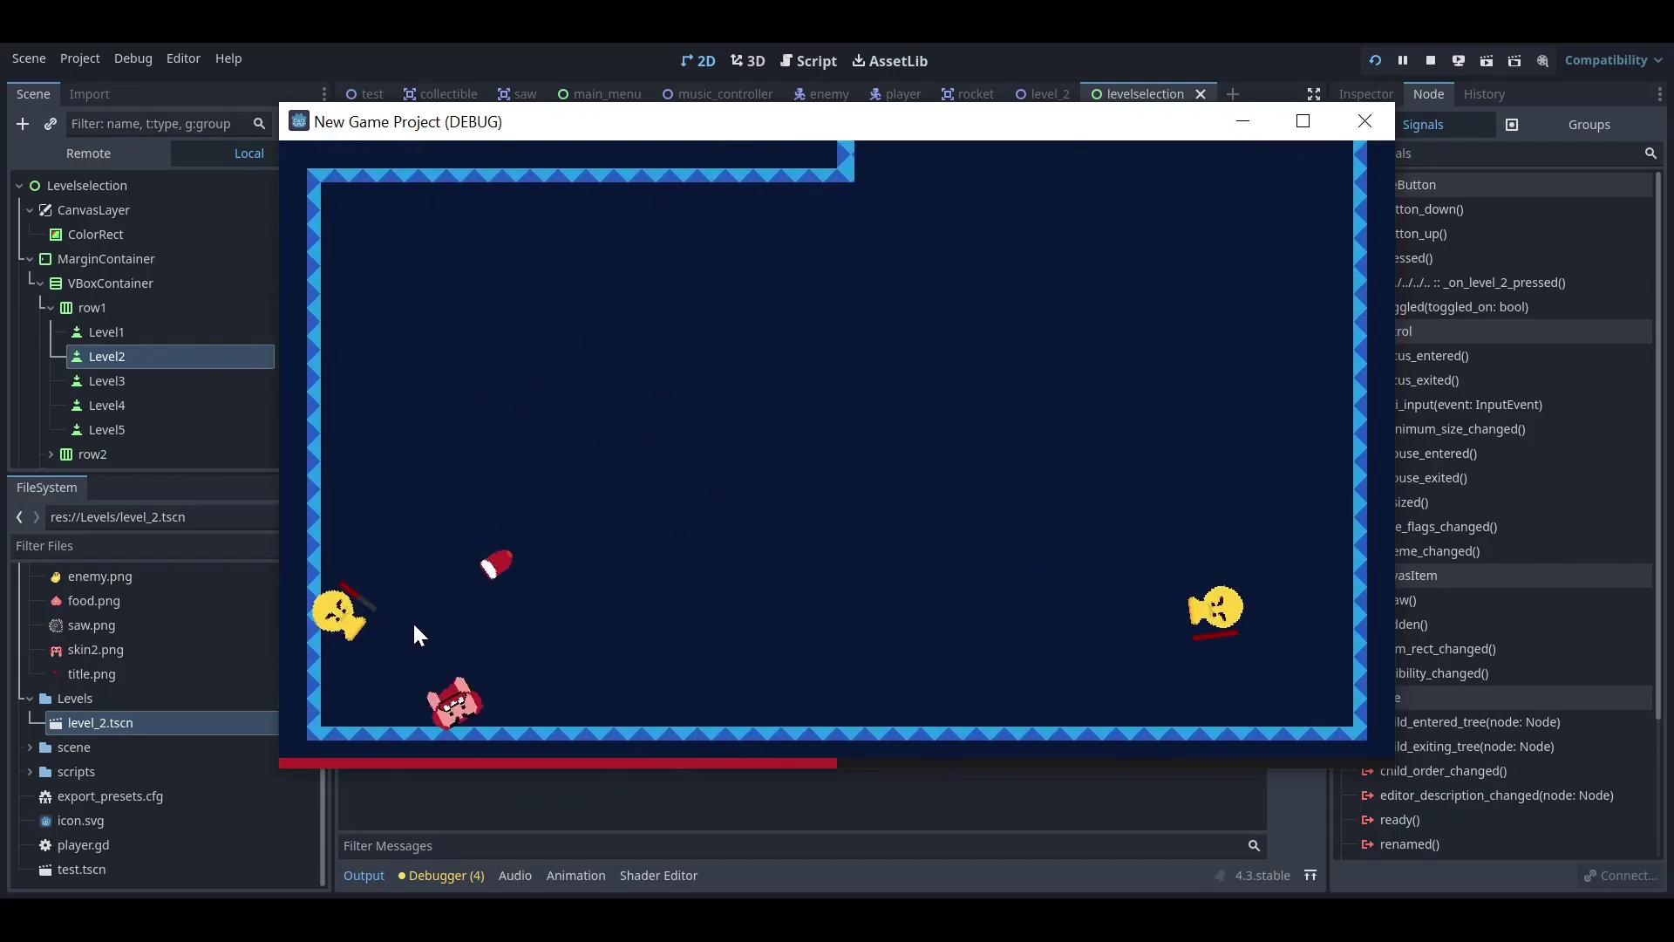
left_click(405, 633)
left_click(872, 643)
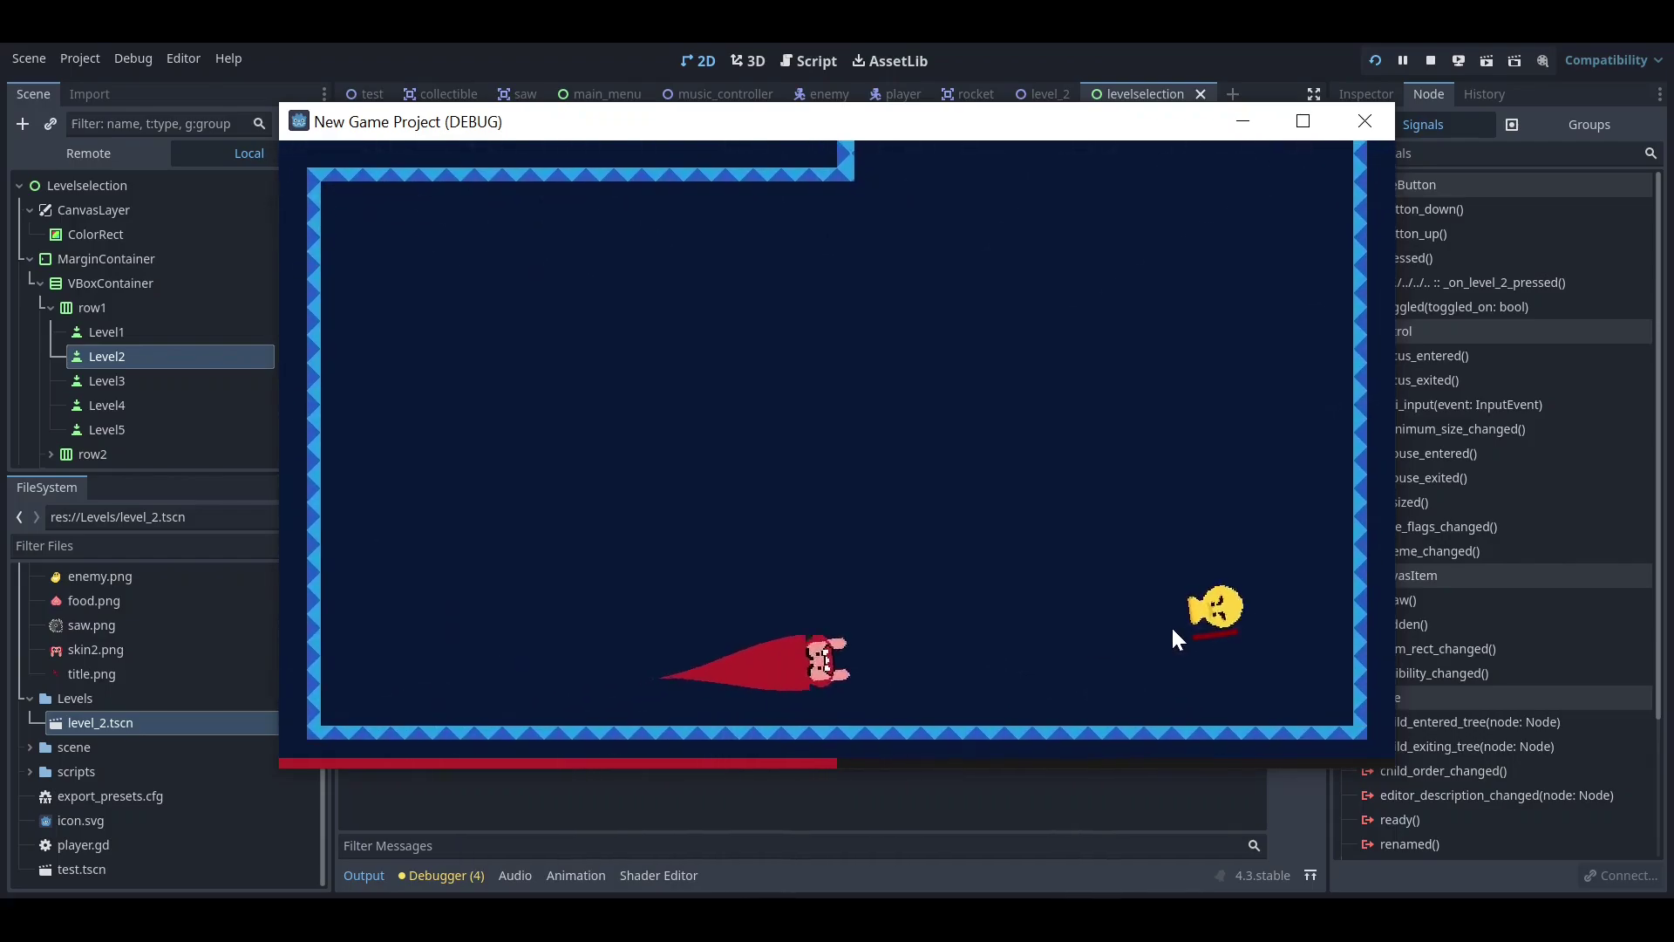
left_click(1303, 376)
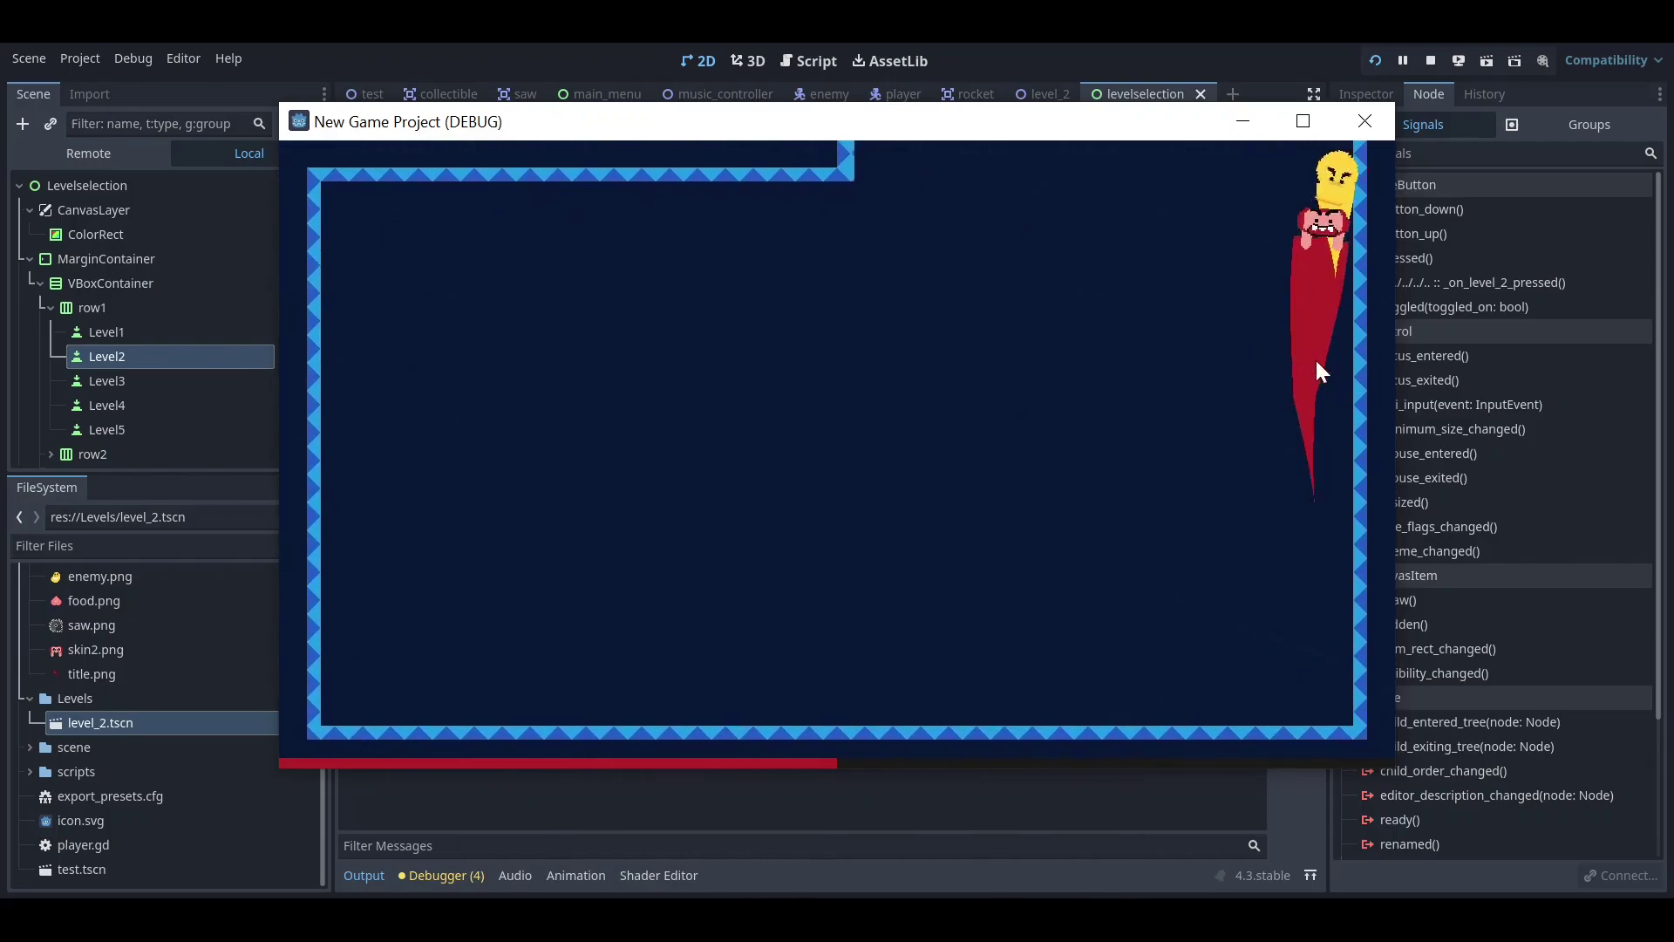